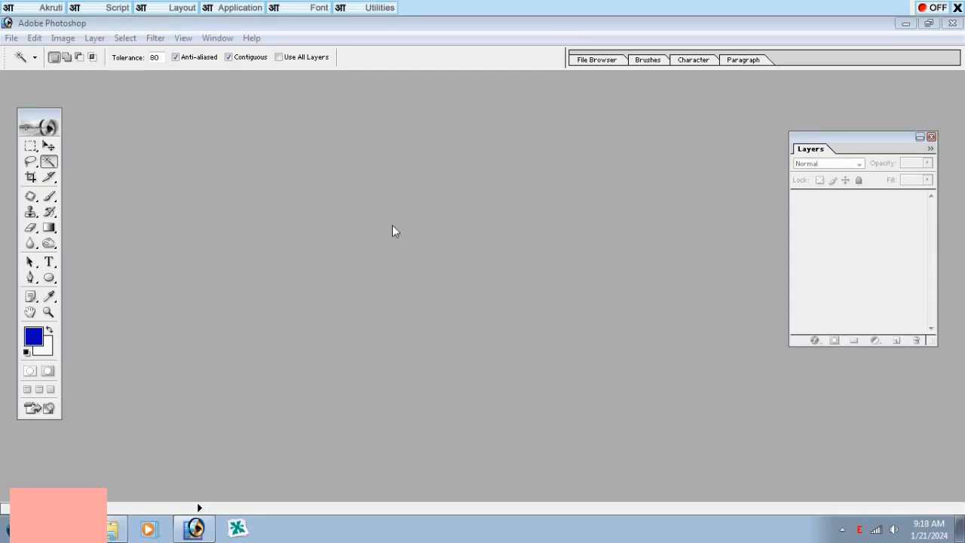
Start a new document and set its width to 5 inches and height to 3 inches.
{"action": "left_click", "coordinate": [13, 39]}
{"action": "left_click", "coordinate": [45, 58]}
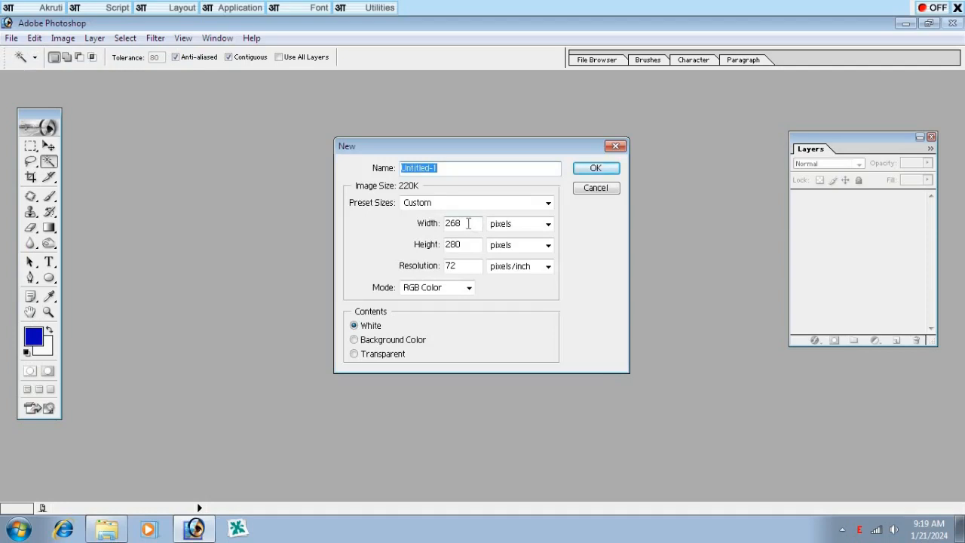
{"action": "double_click", "coordinate": [469, 223]}
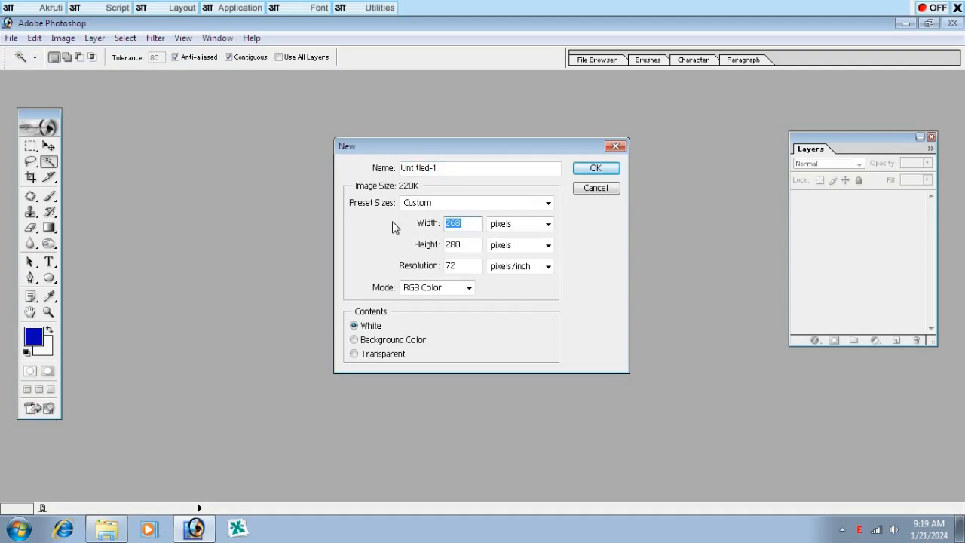
{"action": "type", "text": "5"}
{"action": "key", "text": "Tab"}
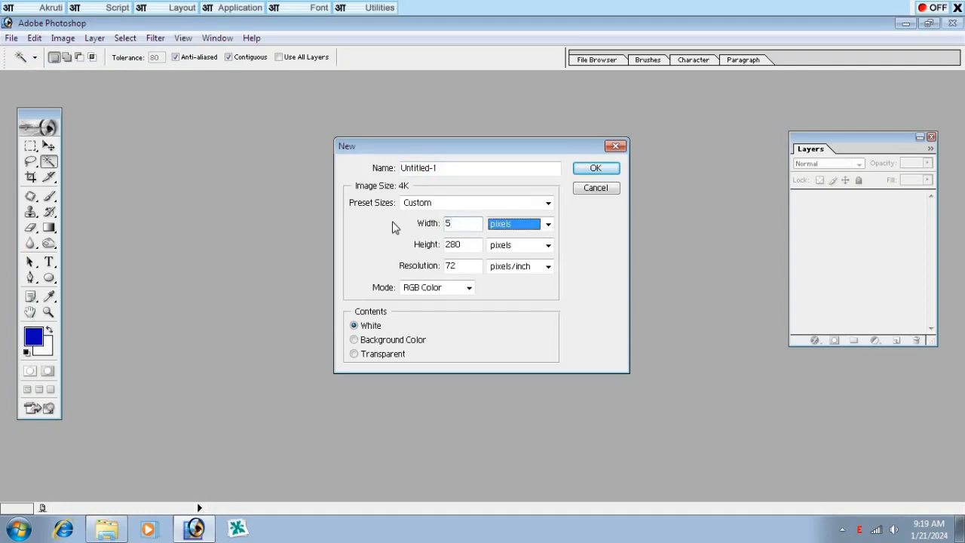
{"action": "key", "text": "Down"}
{"action": "key", "text": "Tab"}
{"action": "type", "text": "3"}
{"action": "key", "text": "Tab"}
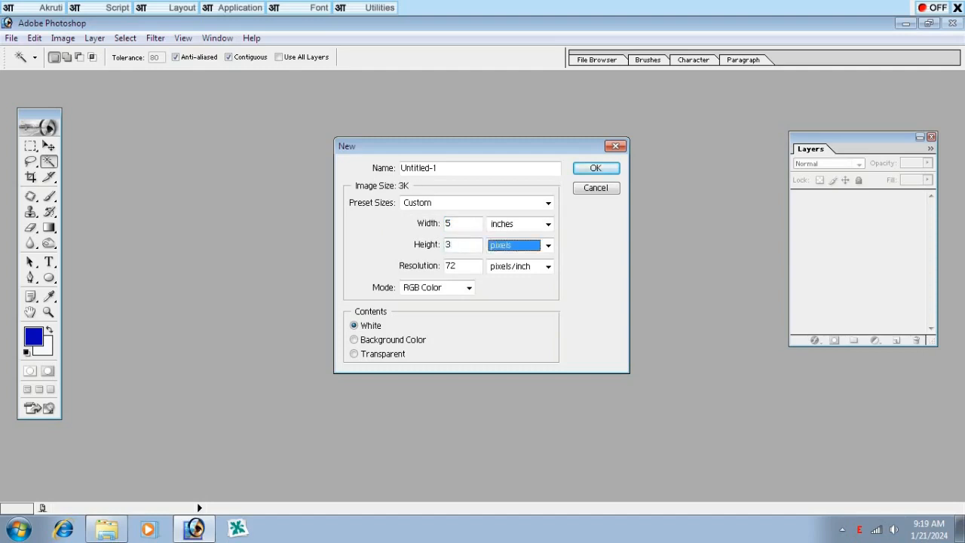
{"action": "key", "text": "Down"}
{"action": "key", "text": "Tab"}
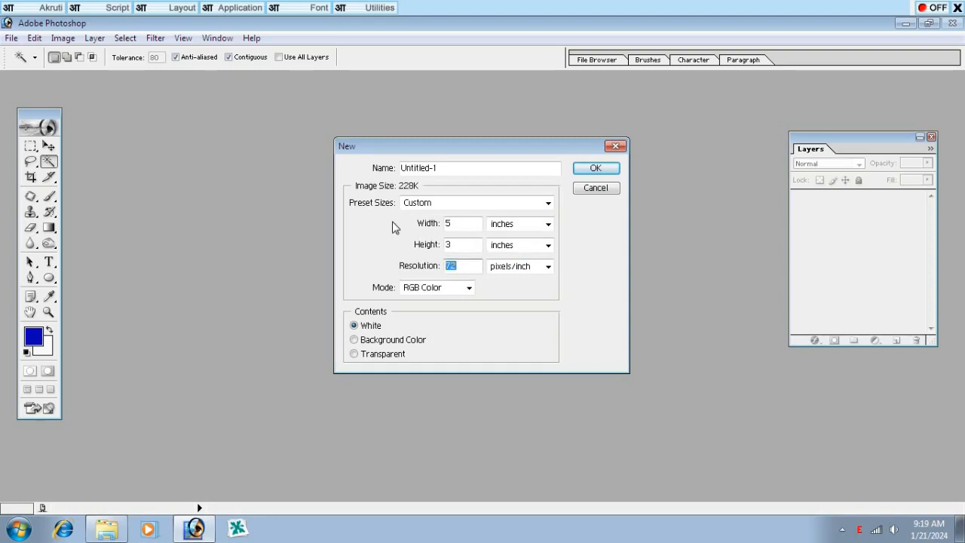
Set the new document's resolution to 600 pixels/inch with CMYK color mode and create it.
{"action": "type", "text": "600"}
{"action": "key", "text": "Tab"}
{"action": "key", "text": "Tab"}
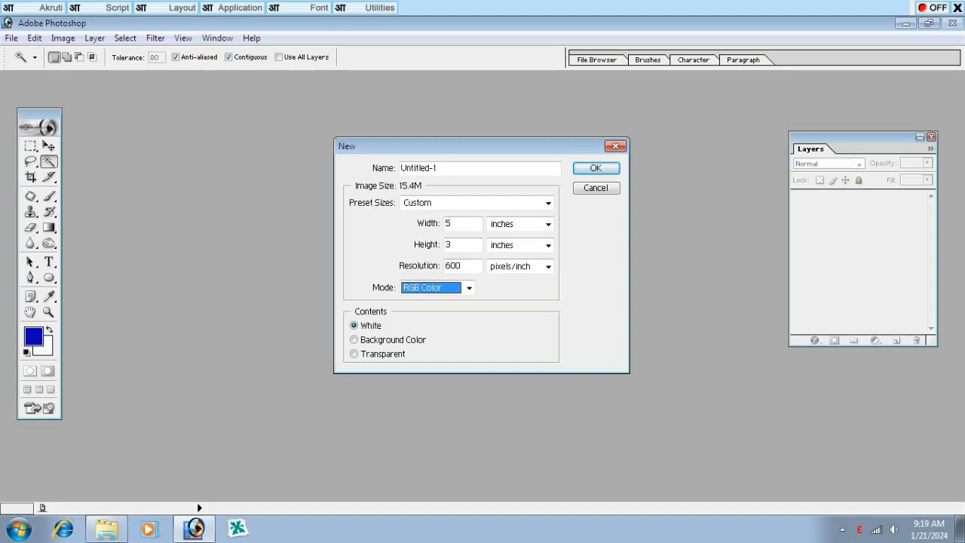
{"action": "key", "text": "Down"}
{"action": "key", "text": "Return"}
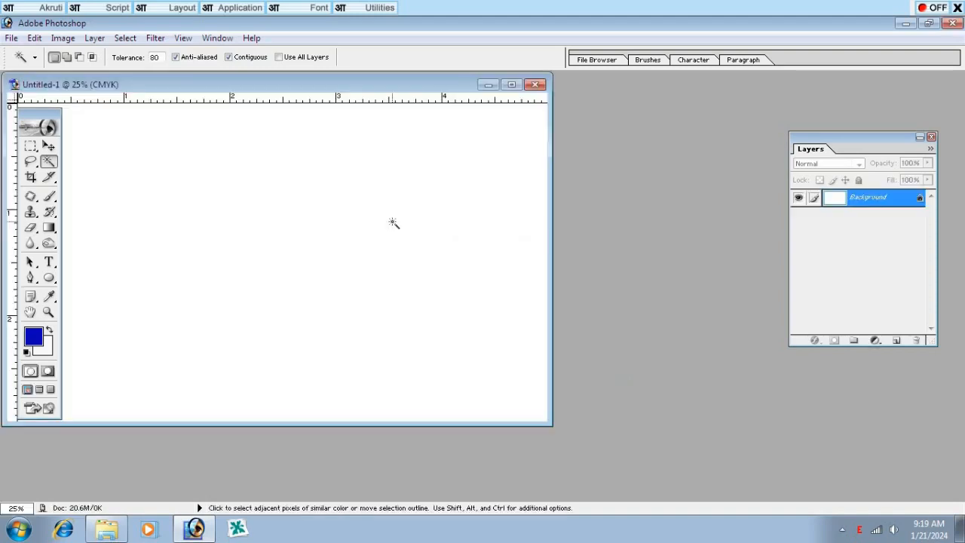
Place the blank document's window in the middle of the workspace and activate the Move tool.
{"action": "left_click_drag", "start_coordinate": [158, 85], "coordinate": [316, 103]}
{"action": "left_click", "coordinate": [50, 146]}
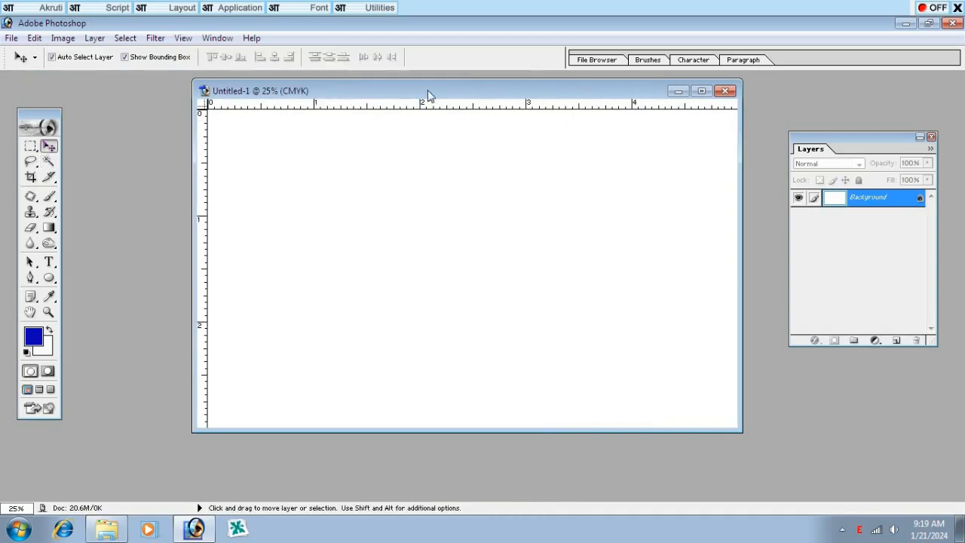
{"action": "left_click_drag", "start_coordinate": [429, 93], "coordinate": [453, 123]}
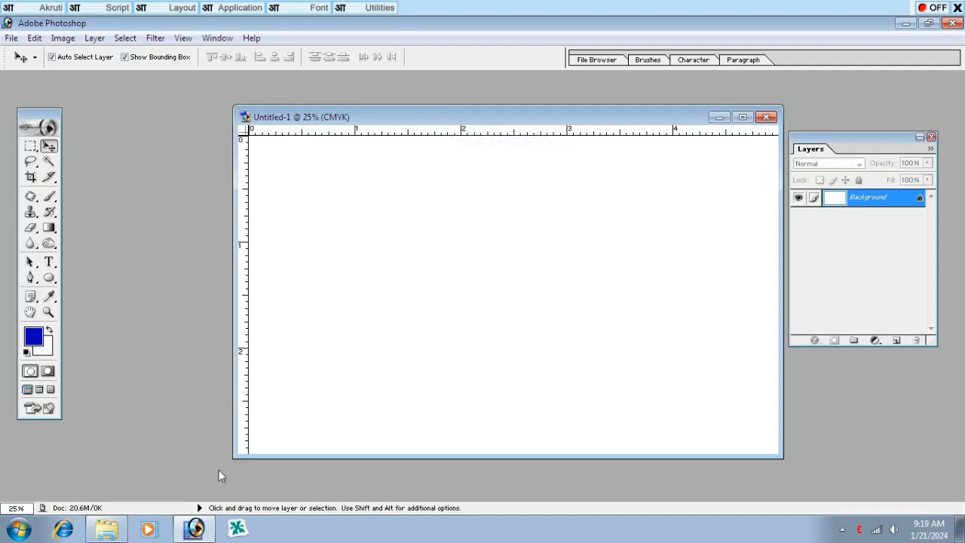
Open all six image files from the Ram folder in Photoshop.
{"action": "left_click", "coordinate": [120, 534]}
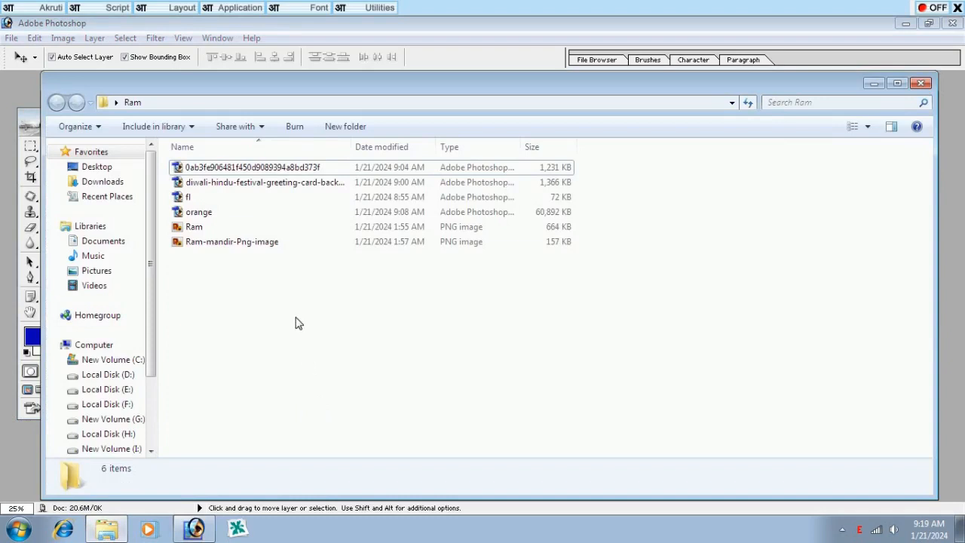
{"action": "left_click_drag", "start_coordinate": [153, 90], "coordinate": [447, 137]}
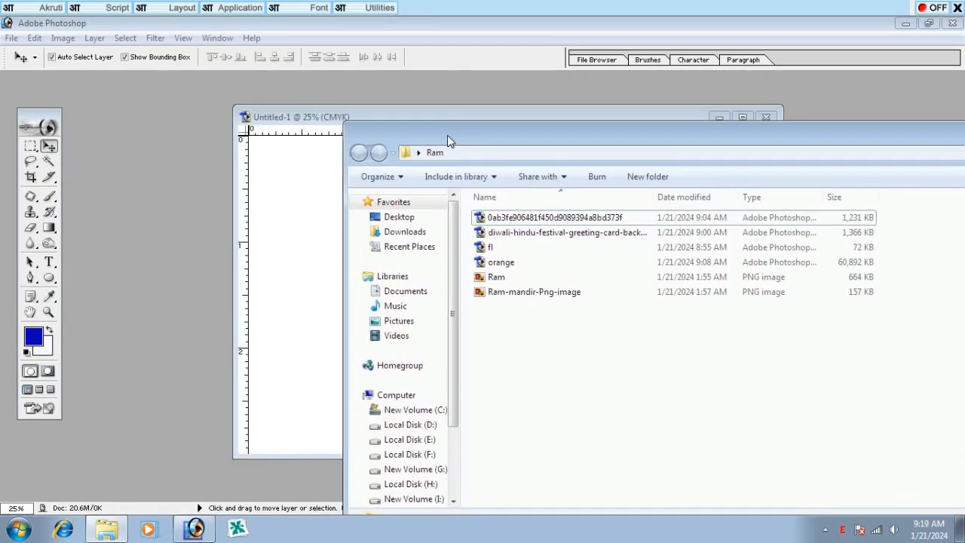
{"action": "left_click_drag", "start_coordinate": [518, 315], "coordinate": [495, 222]}
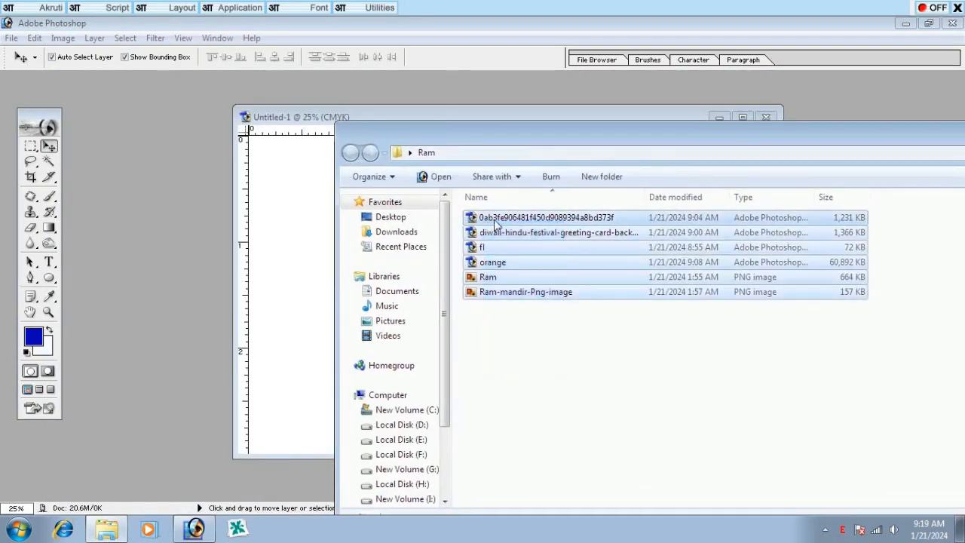
{"action": "left_click_drag", "start_coordinate": [104, 289], "coordinate": [103, 288]}
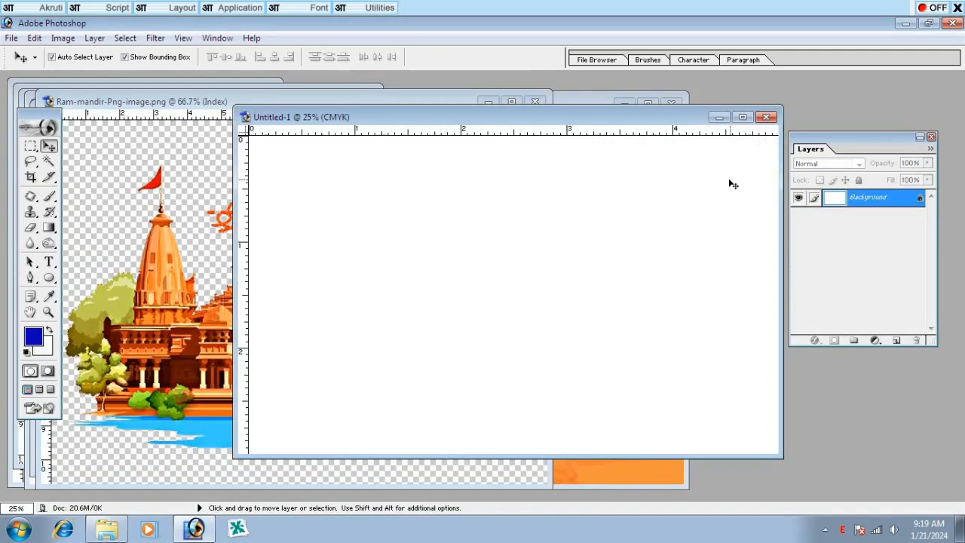
Shift the blank document's window aside and copy the orange texture layer from orange.psd into it.
{"action": "left_click", "coordinate": [731, 183]}
{"action": "left_click_drag", "start_coordinate": [367, 116], "coordinate": [767, 230]}
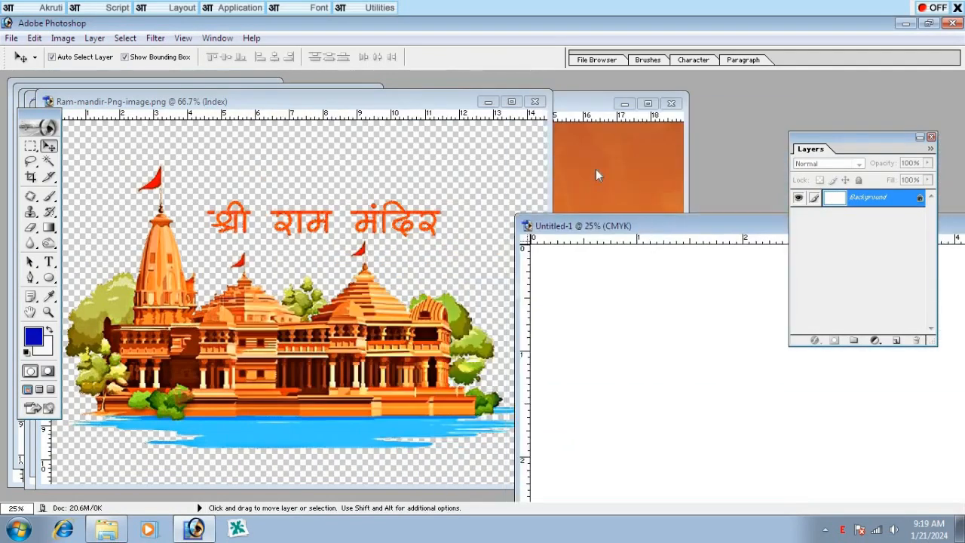
{"action": "left_click", "coordinate": [596, 175]}
{"action": "left_click_drag", "start_coordinate": [628, 196], "coordinate": [806, 399]}
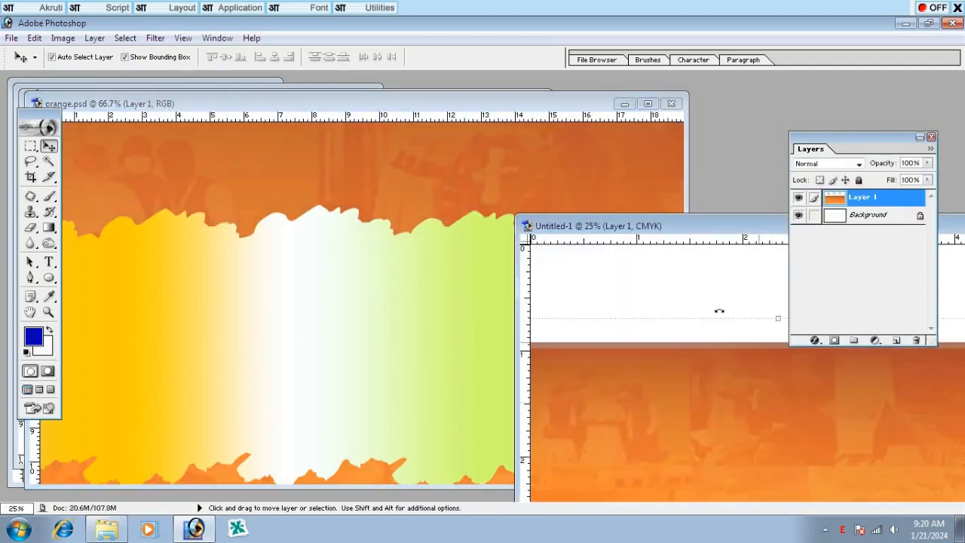
Scale the orange texture layer to 68.3% and position it over the whole canvas.
{"action": "double_click", "coordinate": [632, 227]}
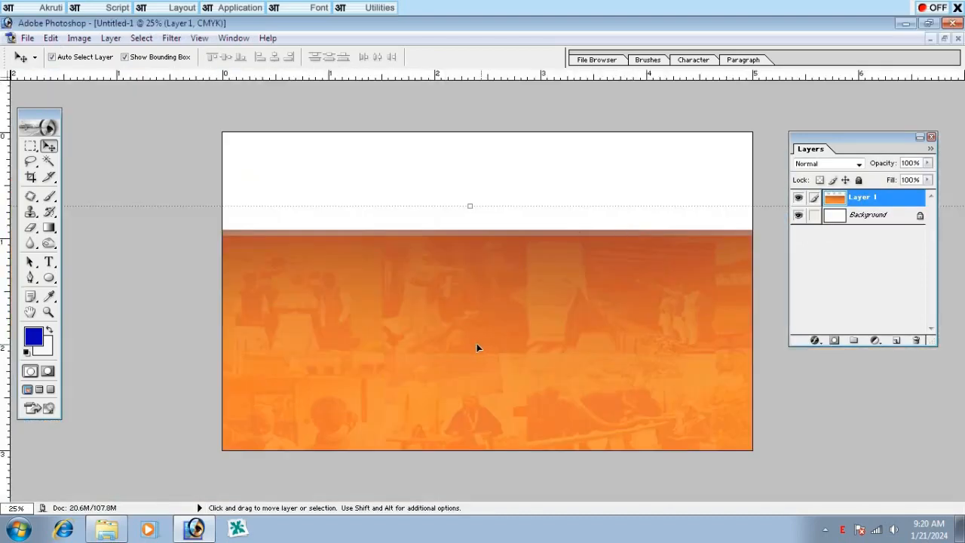
{"action": "left_click_drag", "start_coordinate": [257, 338], "coordinate": [413, 280]}
{"action": "left_click_drag", "start_coordinate": [316, 248], "coordinate": [423, 284]}
{"action": "left_click_drag", "start_coordinate": [235, 285], "coordinate": [391, 286]}
{"action": "left_click_drag", "start_coordinate": [301, 256], "coordinate": [336, 230]}
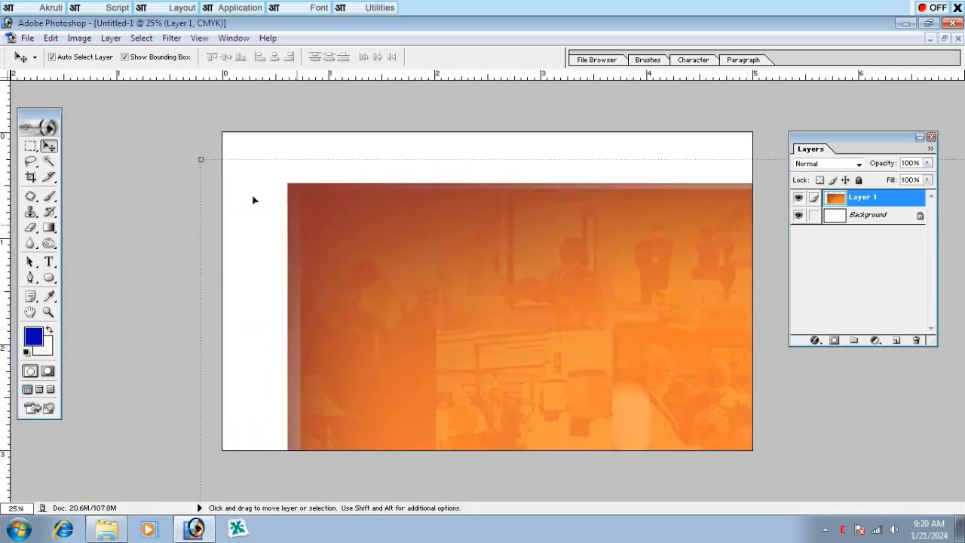
{"action": "left_click_drag", "start_coordinate": [200, 160], "coordinate": [430, 344]}
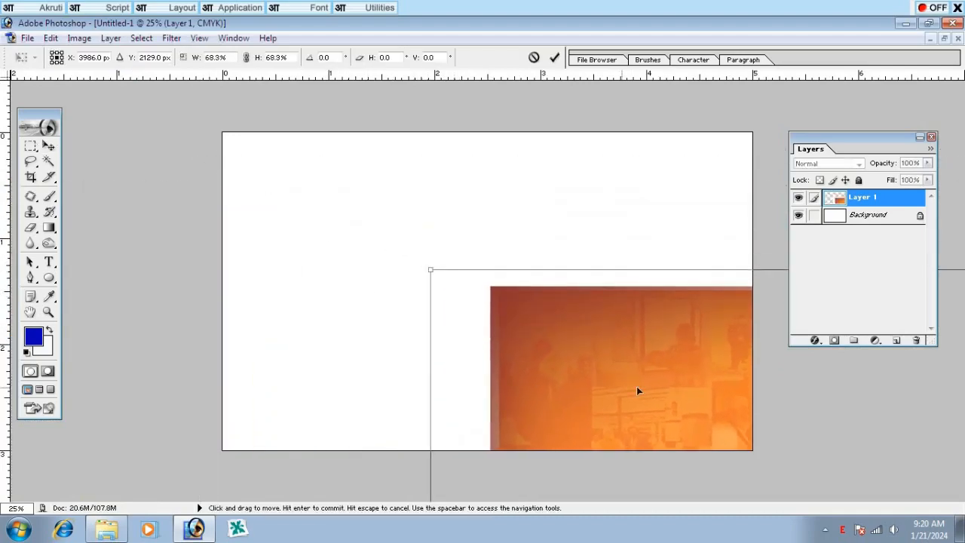
{"action": "left_click_drag", "start_coordinate": [637, 391], "coordinate": [308, 209]}
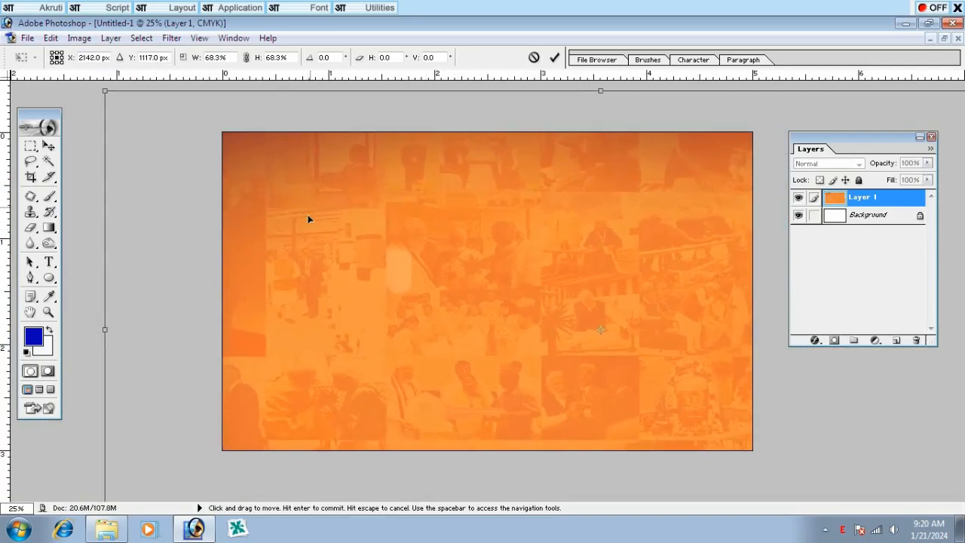
Shrink the orange texture further to about 52.3% width and 52.8% height, covering the canvas, and apply the transform.
{"action": "left_click", "coordinate": [392, 282], "text": "alt"}
{"action": "left_click", "coordinate": [391, 282], "text": "alt"}
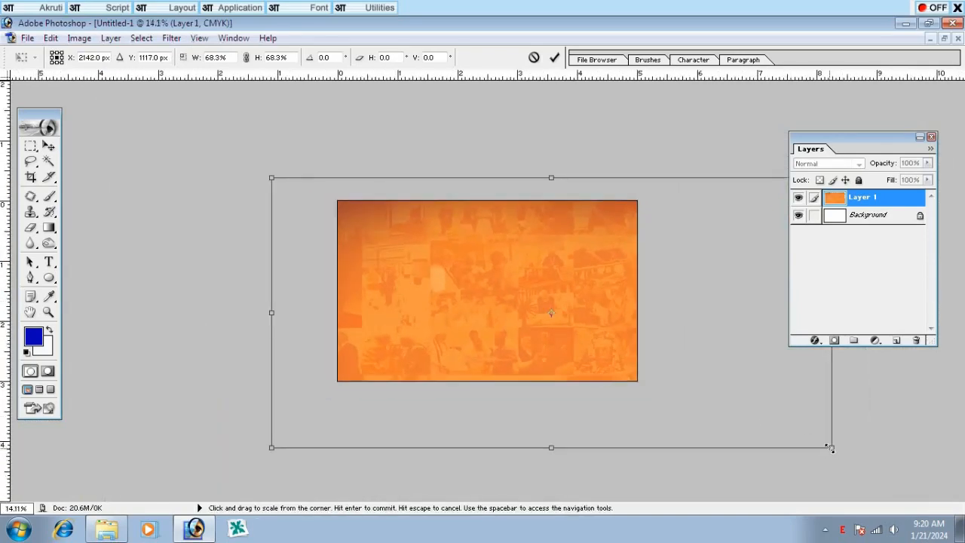
{"action": "left_click_drag", "start_coordinate": [832, 448], "coordinate": [658, 409]}
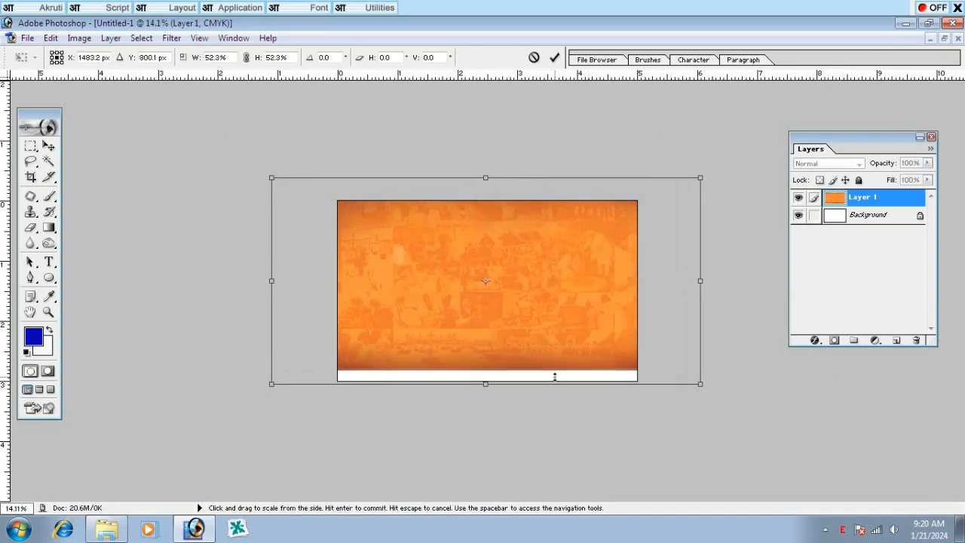
{"action": "left_click_drag", "start_coordinate": [554, 378], "coordinate": [558, 388]}
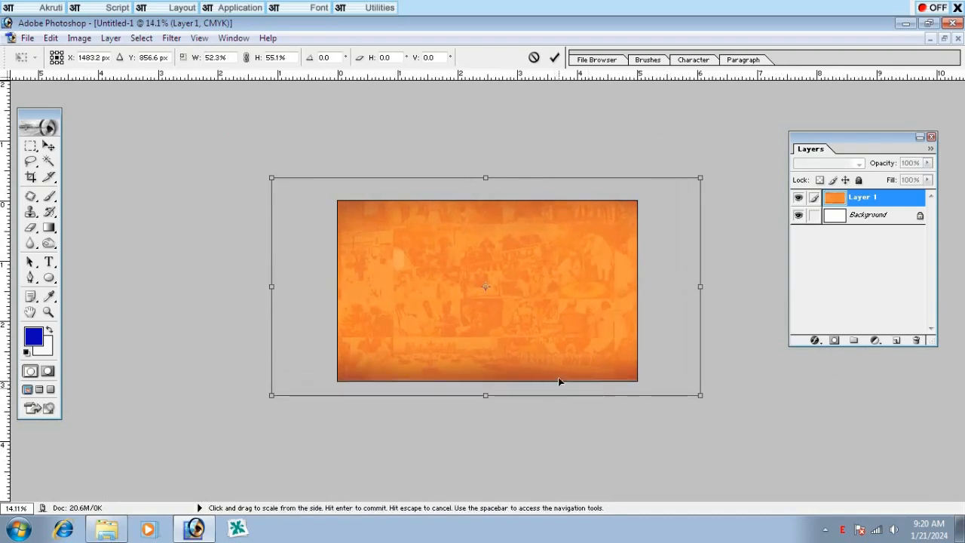
{"action": "left_click_drag", "start_coordinate": [523, 184], "coordinate": [520, 193]}
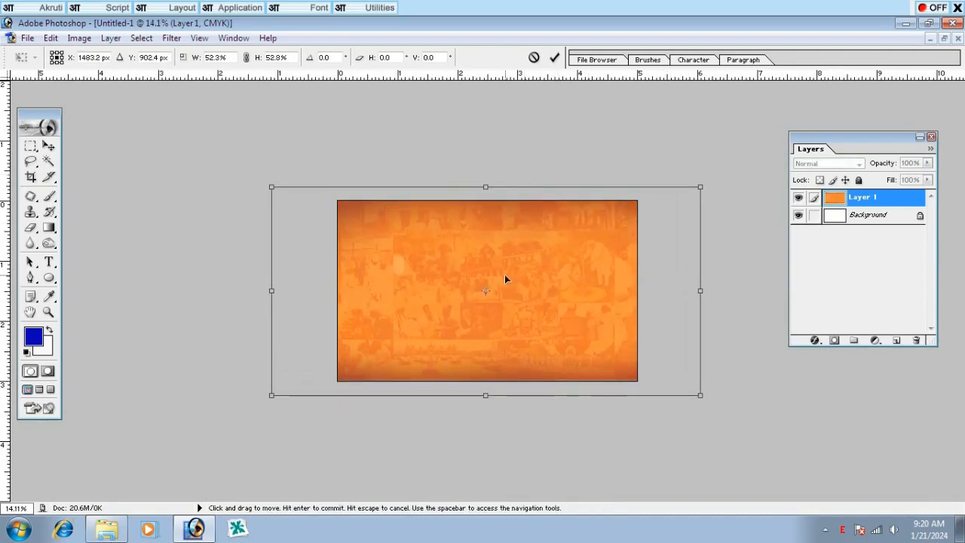
{"action": "key", "text": "Return"}
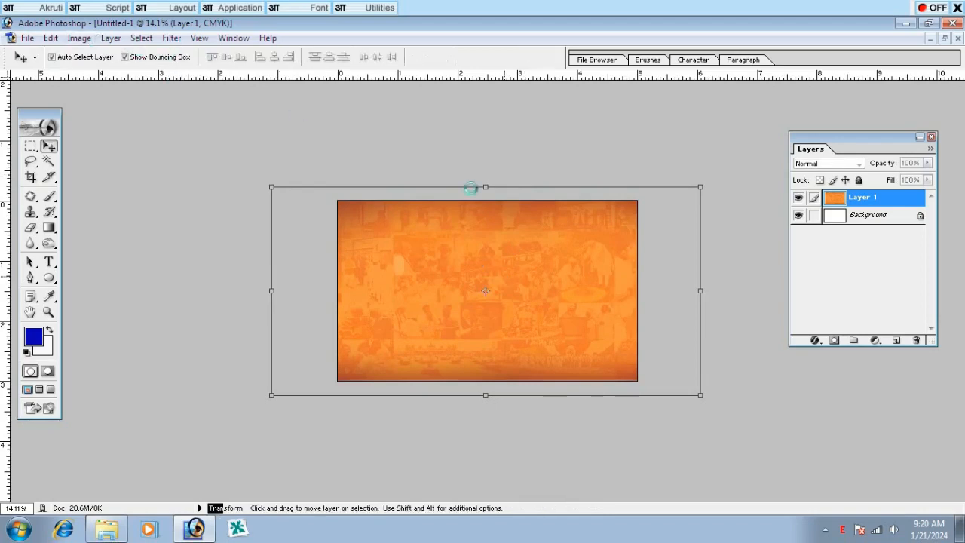
Apply a Gaussian Blur with a 26.4-pixel radius to the orange texture layer.
{"action": "left_click", "coordinate": [171, 38]}
{"action": "mouse_move", "coordinate": [185, 143]}
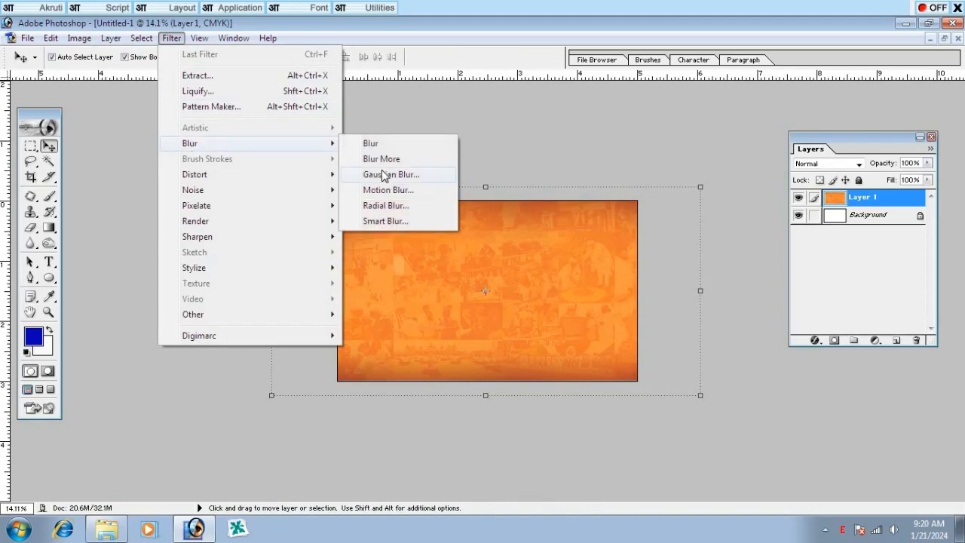
{"action": "left_click", "coordinate": [383, 174]}
{"action": "mouse_move", "coordinate": [730, 336]}
{"action": "left_mouse_down"}
{"action": "mouse_move", "coordinate": [739, 336]}
{"action": "mouse_move", "coordinate": [659, 339]}
{"action": "mouse_move", "coordinate": [717, 336]}
{"action": "left_mouse_up"}
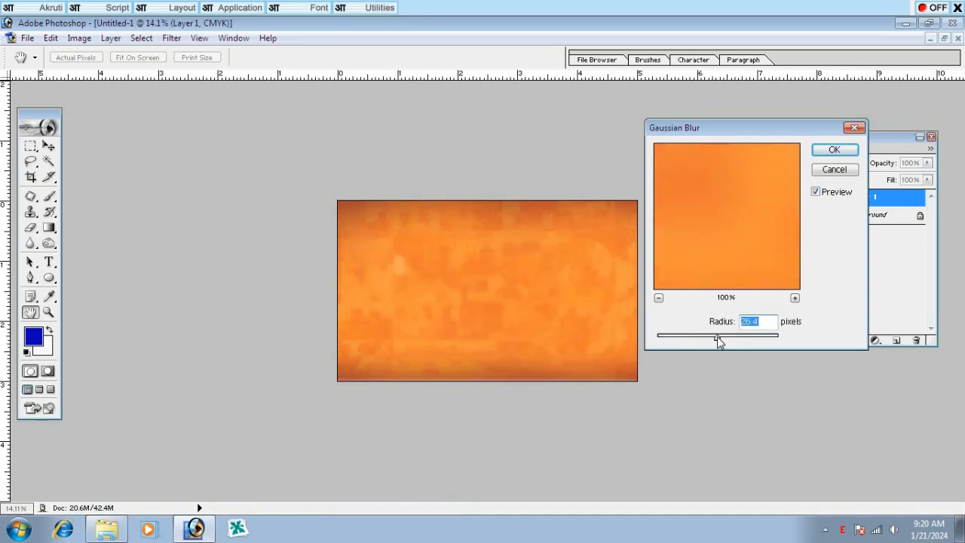
{"action": "left_click", "coordinate": [835, 149]}
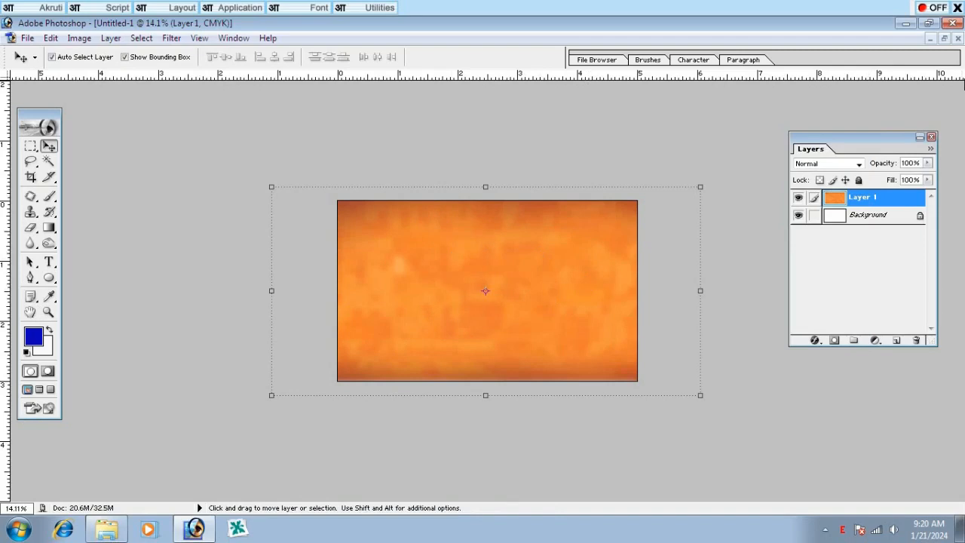
Copy the yellow, white and green rough-edged shape from orange.psd into the new document, and close orange.psd.
{"action": "left_click", "coordinate": [944, 38]}
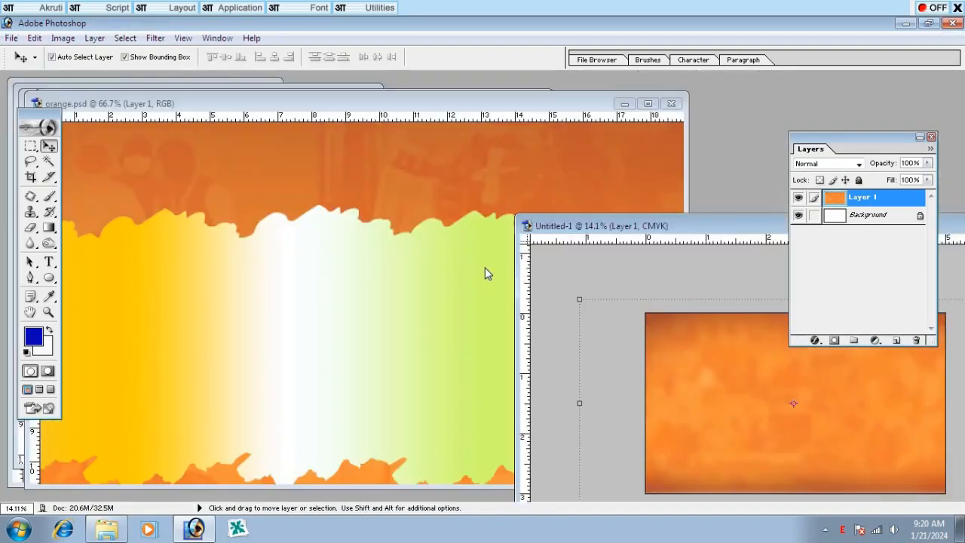
{"action": "left_click", "coordinate": [339, 315]}
{"action": "left_click_drag", "start_coordinate": [397, 326], "coordinate": [803, 394]}
{"action": "left_click", "coordinate": [474, 181]}
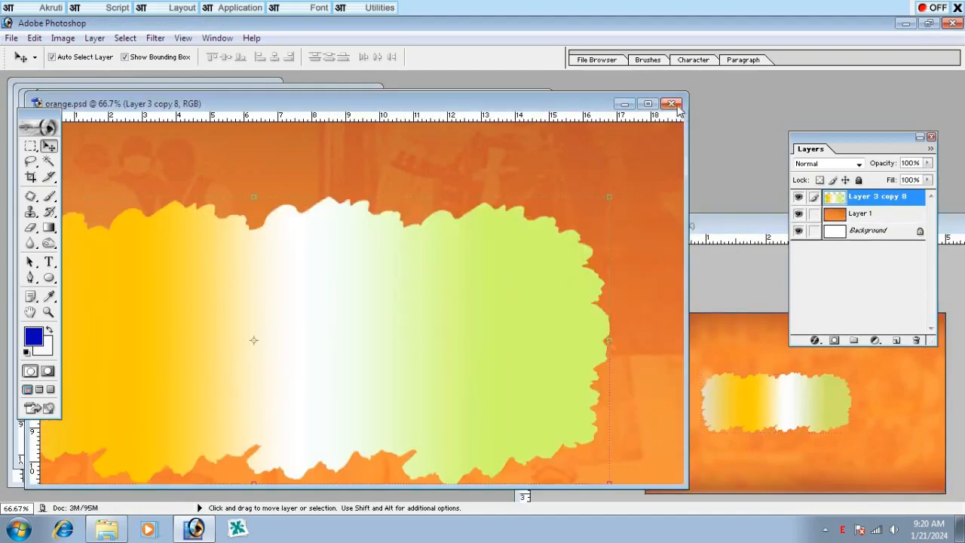
{"action": "left_click", "coordinate": [671, 103]}
{"action": "left_click", "coordinate": [483, 220]}
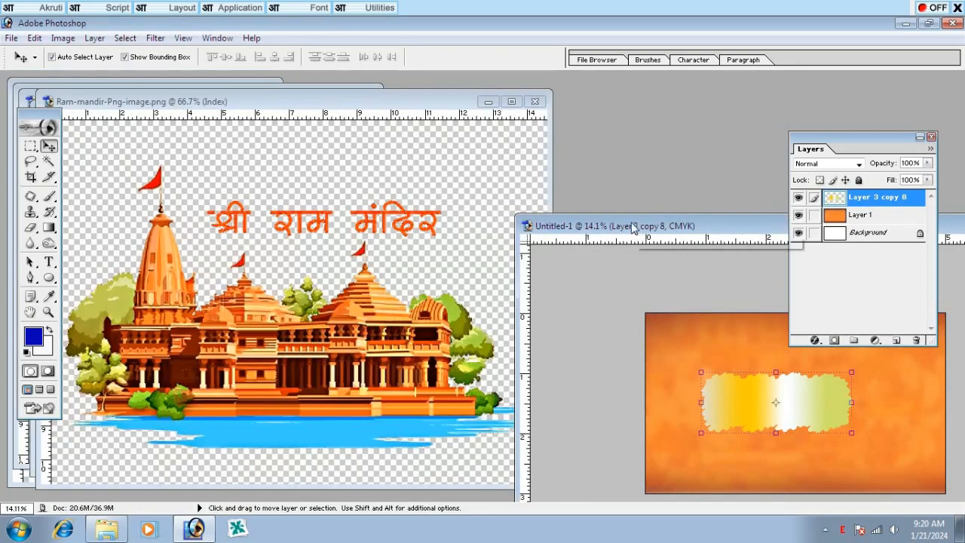
Move the rough-edged gradient shape half over the canvas's upper edge and center it horizontally on the Background layer.
{"action": "double_click", "coordinate": [635, 224]}
{"action": "left_click_drag", "start_coordinate": [532, 231], "coordinate": [499, 193]}
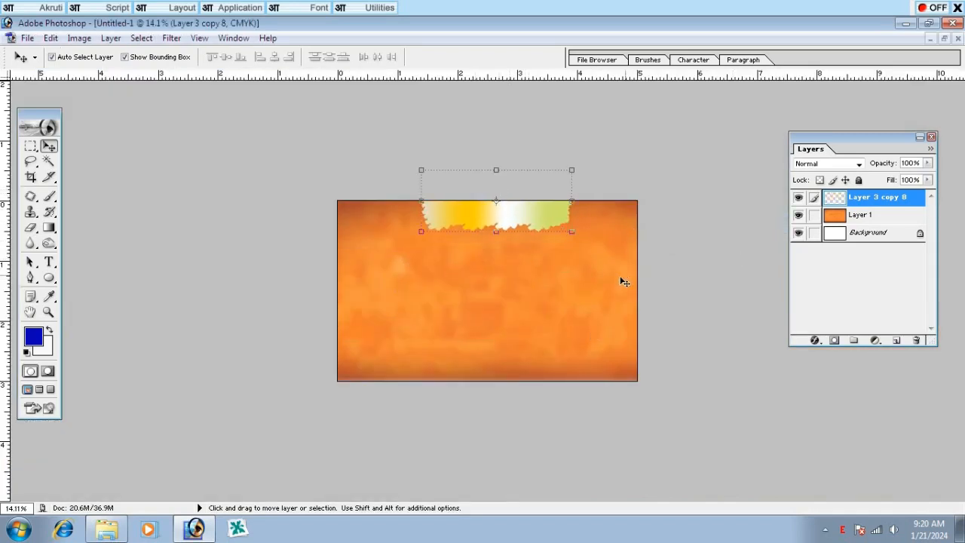
{"action": "left_click", "coordinate": [814, 234]}
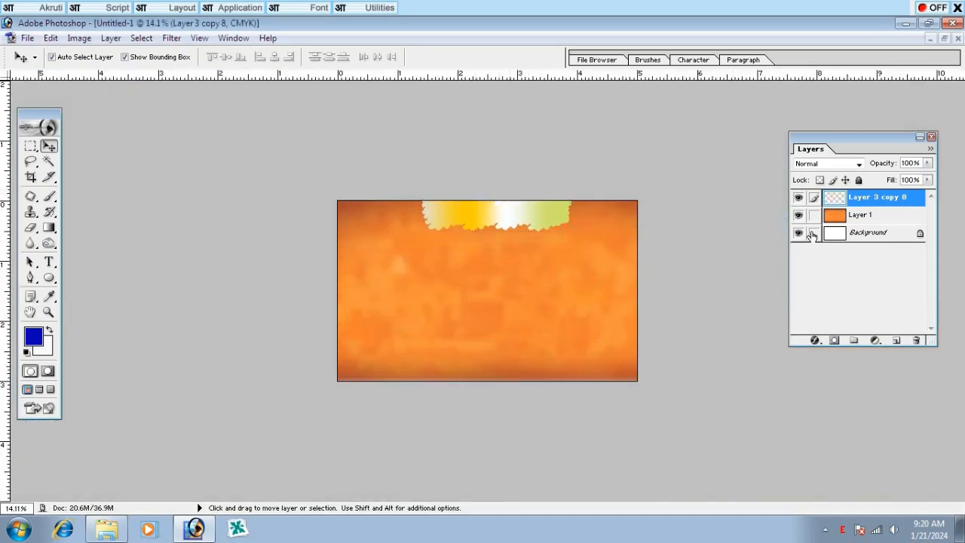
{"action": "left_click", "coordinate": [868, 233]}
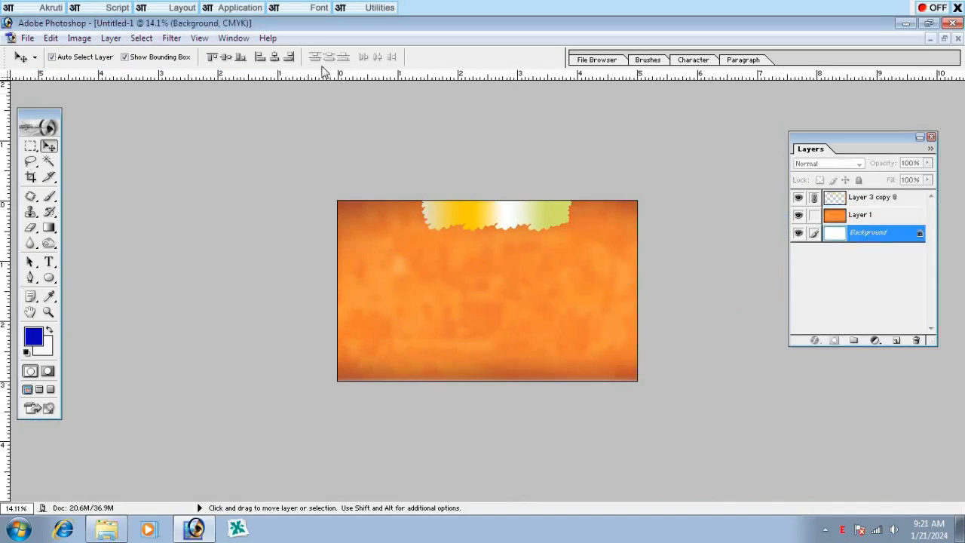
{"action": "left_click", "coordinate": [275, 56]}
{"action": "right_click", "coordinate": [491, 222], "text": "ctrl+shift"}
{"action": "left_click", "coordinate": [558, 211], "text": "ctrl"}
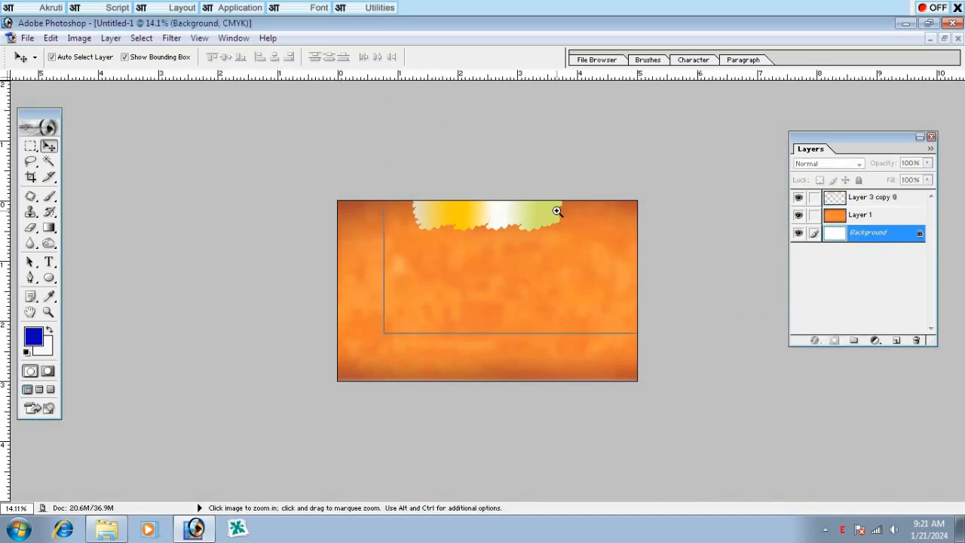
{"action": "left_click", "coordinate": [558, 211], "text": "ctrl"}
{"action": "left_click", "coordinate": [568, 166]}
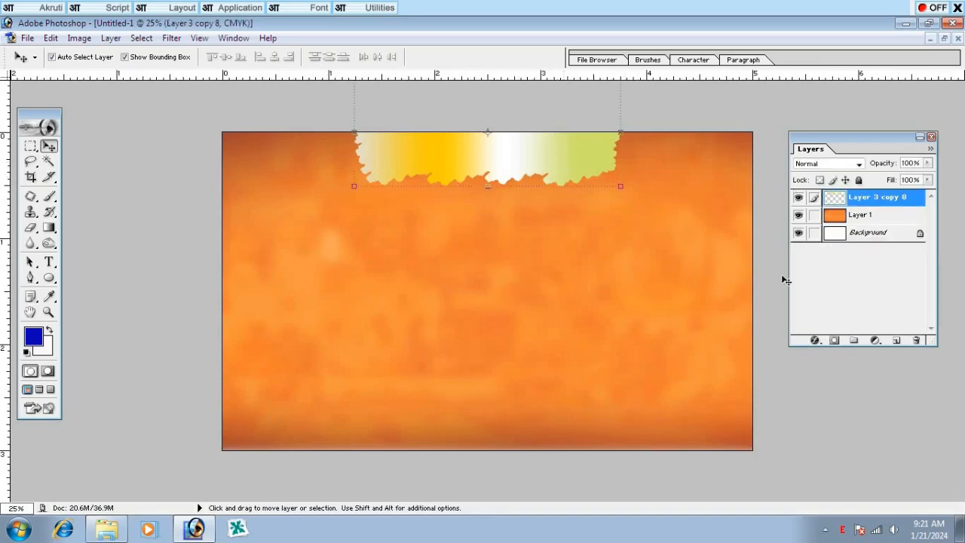
Add a black Drop Shadow at 100% opacity to the rough-edged gradient shape, with slightly increased spread and size.
{"action": "left_click", "coordinate": [814, 340]}
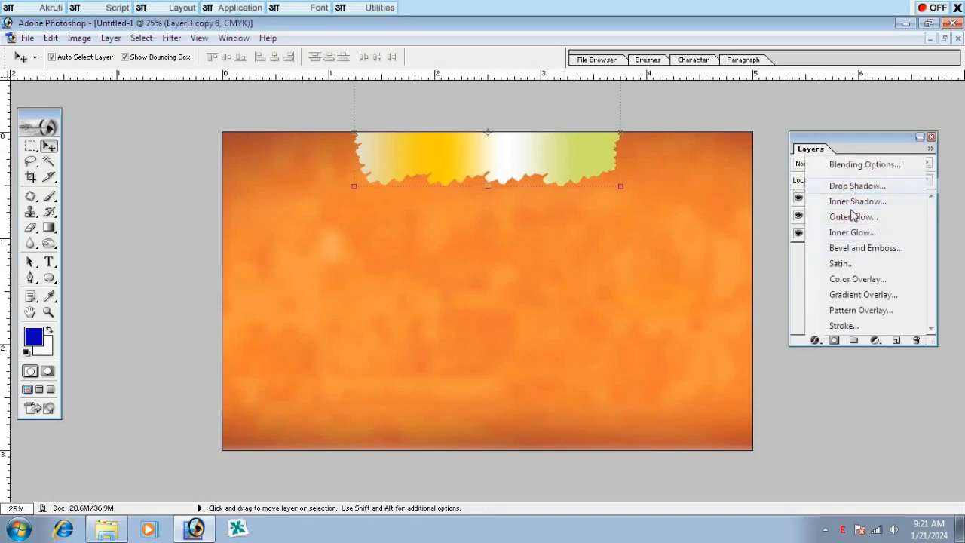
{"action": "left_click", "coordinate": [846, 191]}
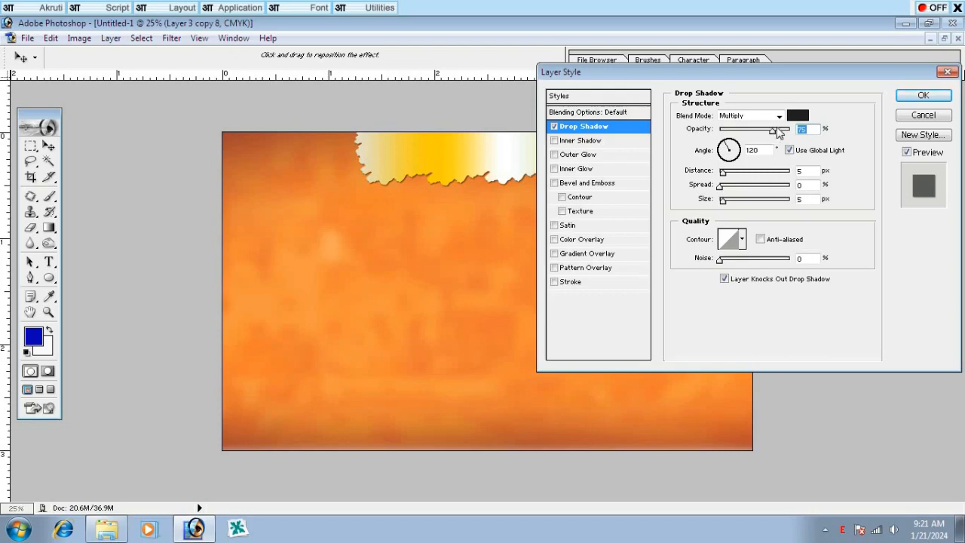
{"action": "left_click", "coordinate": [798, 116]}
{"action": "left_click", "coordinate": [747, 309]}
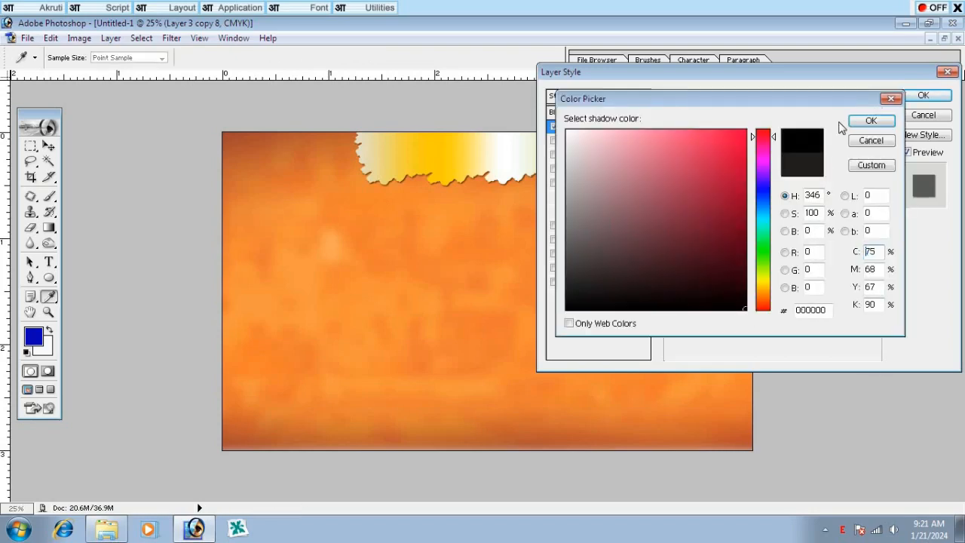
{"action": "left_click", "coordinate": [865, 121]}
{"action": "left_click_drag", "start_coordinate": [775, 132], "coordinate": [804, 129]}
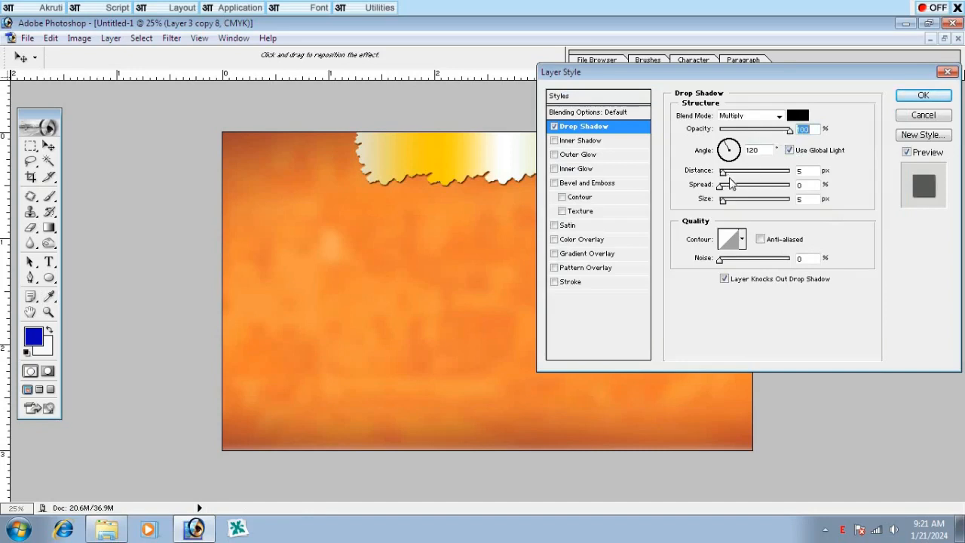
{"action": "mouse_move", "coordinate": [724, 201]}
{"action": "left_mouse_down"}
{"action": "mouse_move", "coordinate": [731, 207]}
{"action": "mouse_move", "coordinate": [722, 188]}
{"action": "mouse_move", "coordinate": [734, 200]}
{"action": "left_mouse_up"}
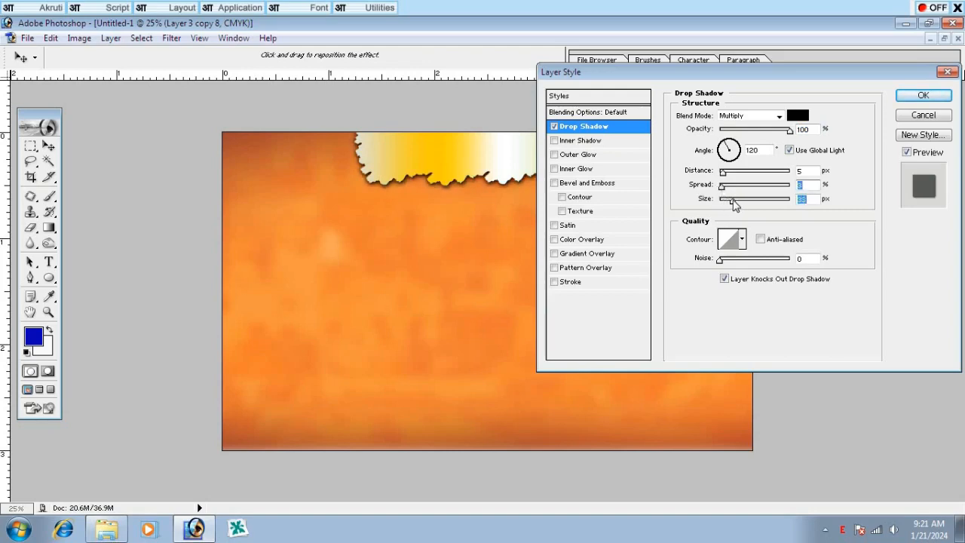
{"action": "key", "text": "Return"}
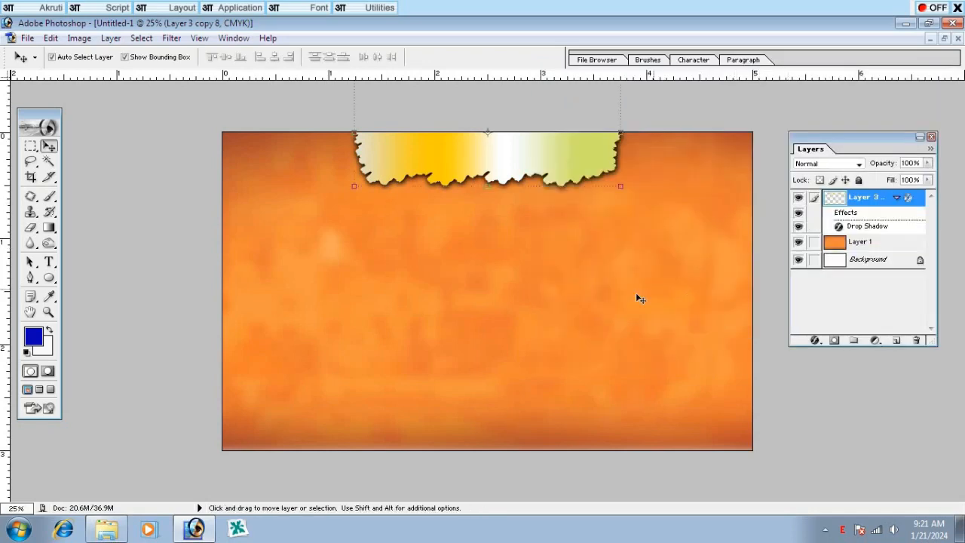
In Ram-mandir-Png-image.png, lasso the Hindi title above the temple, delete it and clear the selection.
{"action": "left_click", "coordinate": [577, 337]}
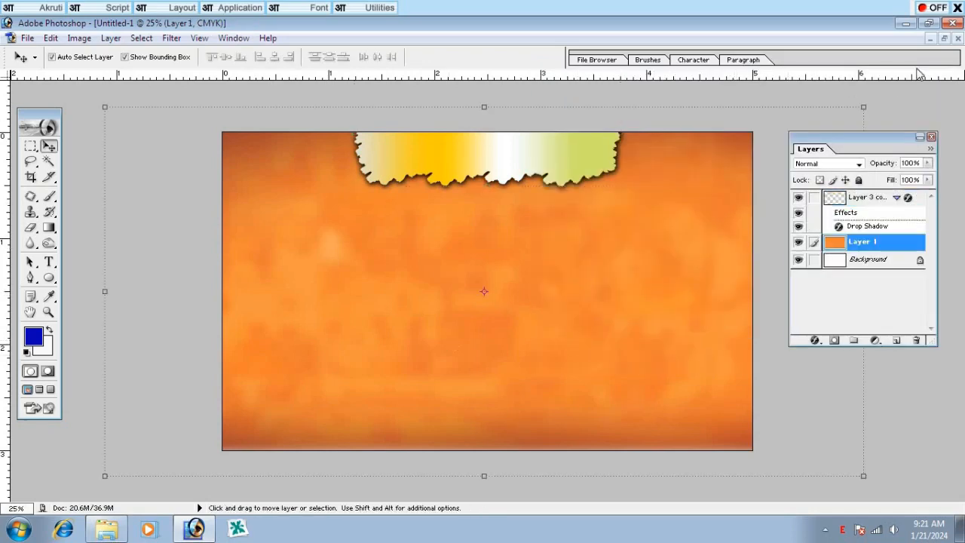
{"action": "left_click", "coordinate": [944, 37]}
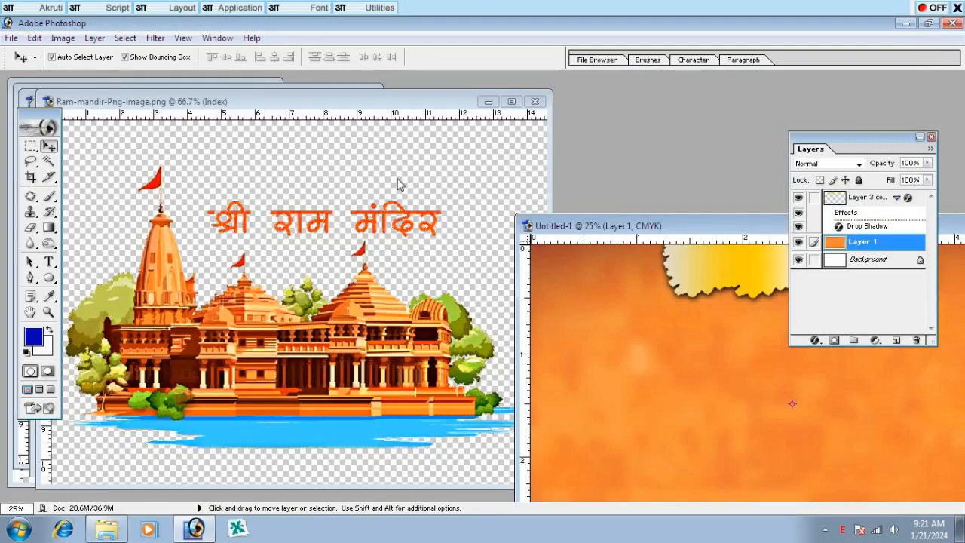
{"action": "left_click", "coordinate": [406, 215]}
{"action": "mouse_move", "coordinate": [324, 354]}
{"action": "left_mouse_down"}
{"action": "mouse_move", "coordinate": [294, 324]}
{"action": "mouse_move", "coordinate": [304, 323]}
{"action": "left_mouse_up"}
{"action": "left_click", "coordinate": [30, 160]}
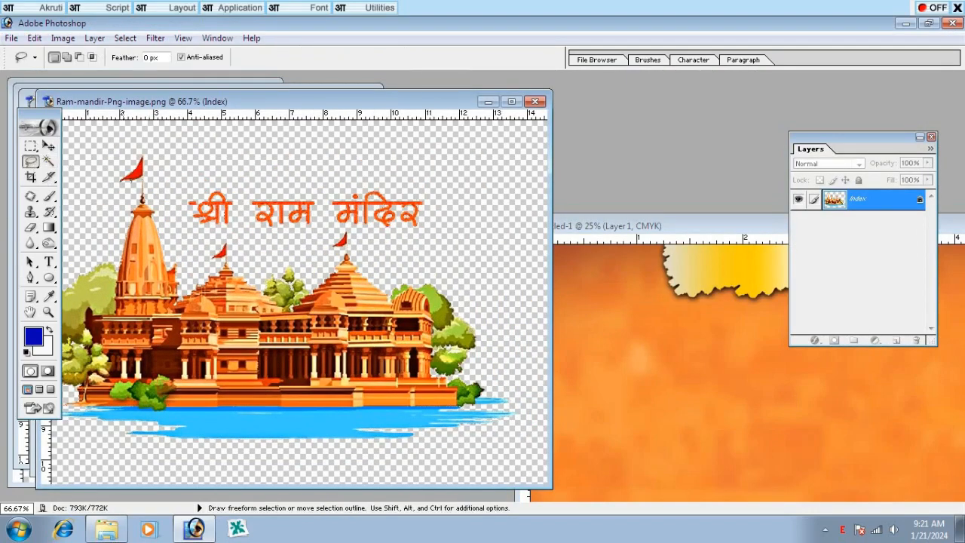
{"action": "mouse_move", "coordinate": [175, 167]}
{"action": "left_mouse_down"}
{"action": "mouse_move", "coordinate": [201, 237]}
{"action": "mouse_move", "coordinate": [350, 224]}
{"action": "mouse_move", "coordinate": [404, 237]}
{"action": "mouse_move", "coordinate": [477, 183]}
{"action": "mouse_move", "coordinate": [363, 158]}
{"action": "mouse_move", "coordinate": [181, 170]}
{"action": "left_mouse_up"}
{"action": "key", "text": "Delete"}
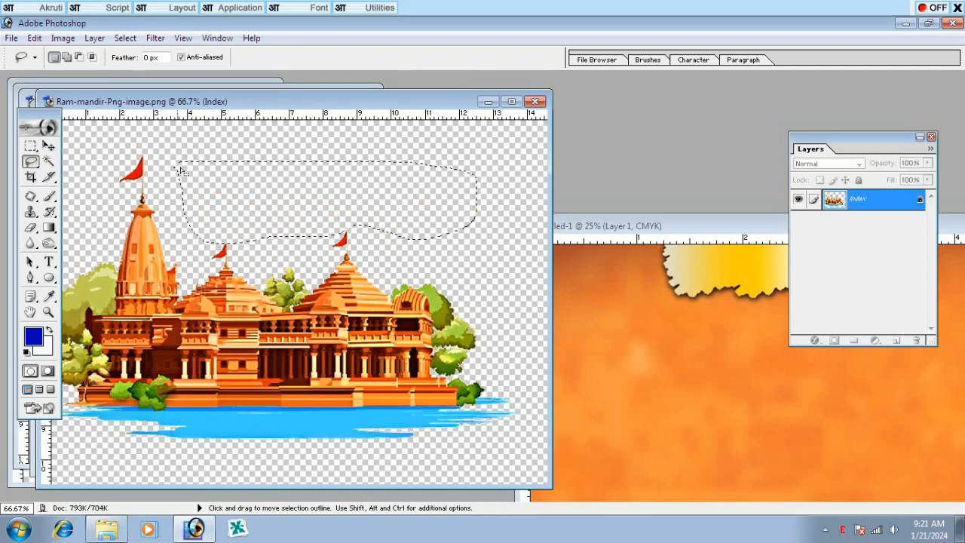
{"action": "key", "text": "v"}
{"action": "key", "text": "ctrl+d"}
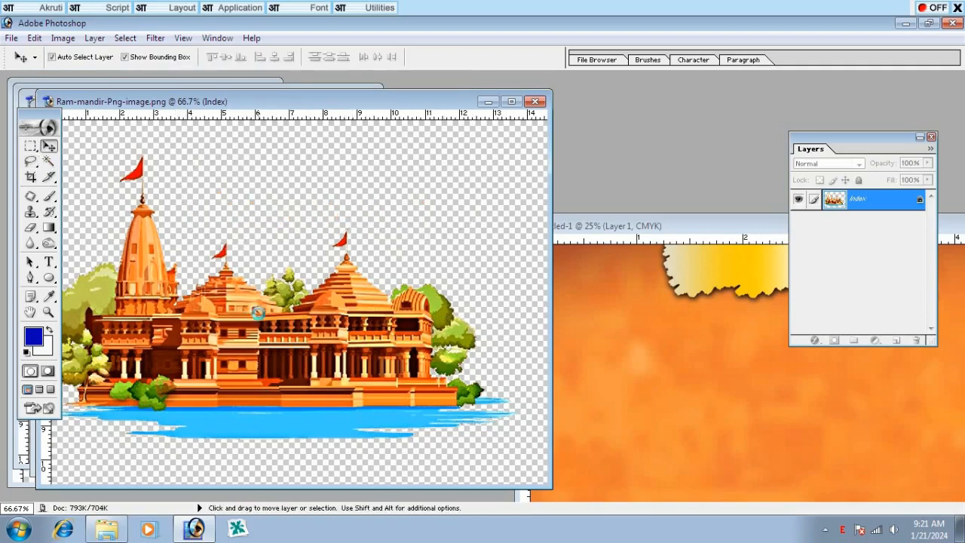
Copy the temple artwork into the Untitled-1 banner above the orange texture layer, and close Ram-mandir-Png-image.png.
{"action": "left_click_drag", "start_coordinate": [220, 337], "coordinate": [752, 420]}
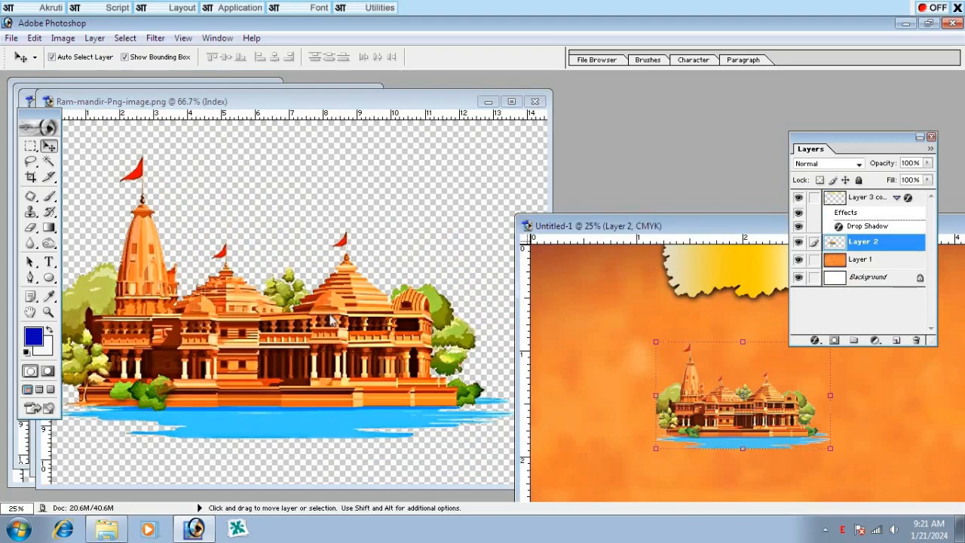
{"action": "left_click", "coordinate": [332, 320]}
{"action": "left_click", "coordinate": [536, 102]}
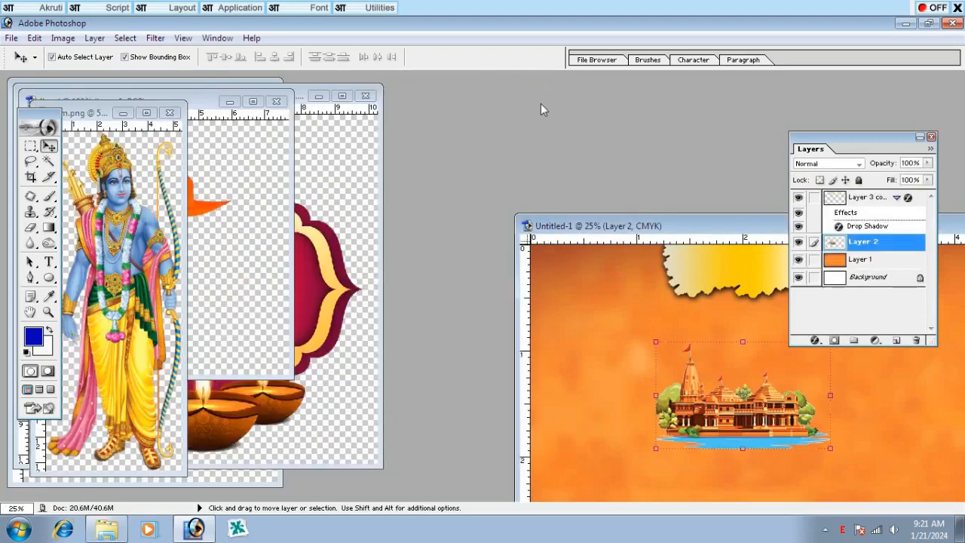
Enlarge the temple proportionally from the canvas's lower-left corner to over twice its size, and shift it slightly right and down.
{"action": "double_click", "coordinate": [578, 230]}
{"action": "left_click_drag", "start_coordinate": [461, 319], "coordinate": [334, 417]}
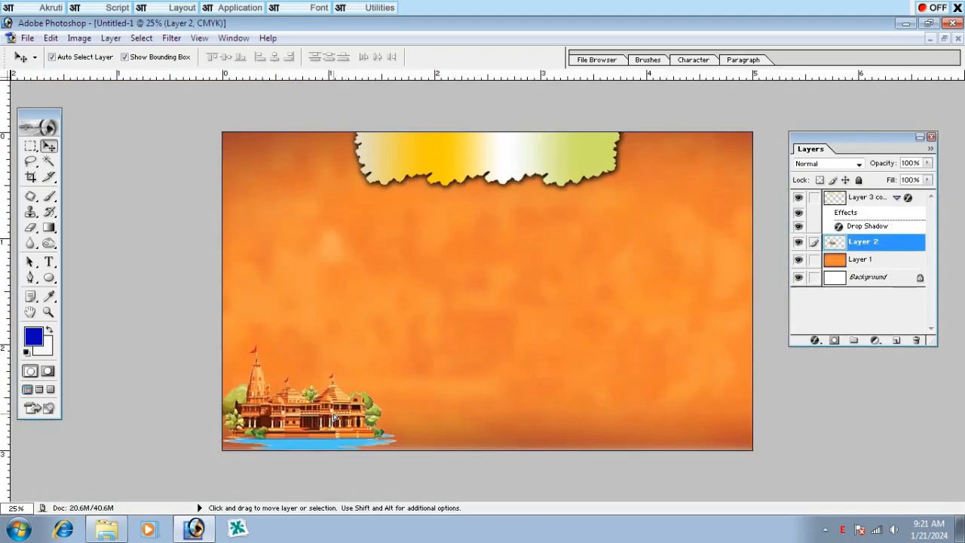
{"action": "key", "text": "ctrl+t"}
{"action": "left_click_drag", "start_coordinate": [399, 340], "coordinate": [658, 243]}
{"action": "key", "text": "Return"}
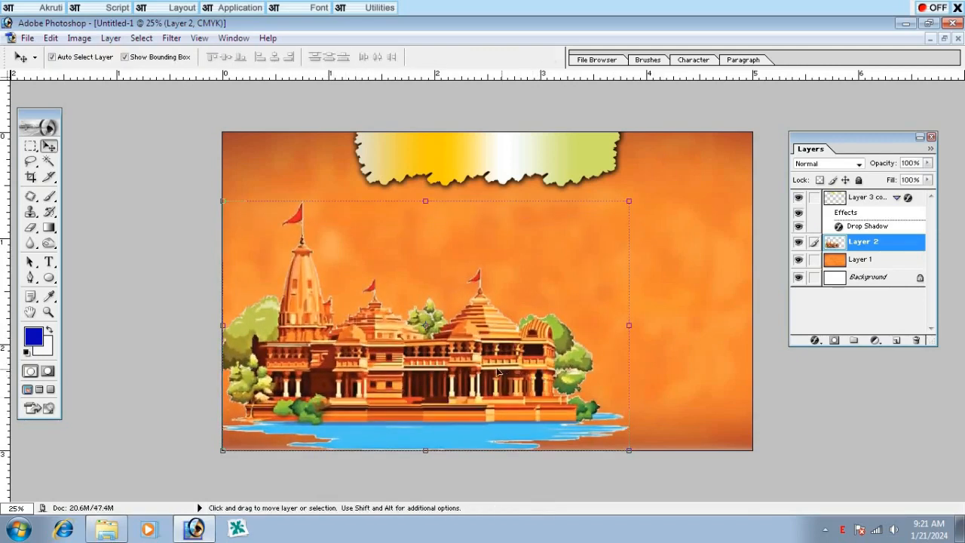
{"action": "left_click_drag", "start_coordinate": [497, 371], "coordinate": [533, 386]}
Soften the temple's left trees and both ends of the water using the Eraser with a soft round brush, enlarged from 300 to 600 px.
{"action": "key", "text": "e"}
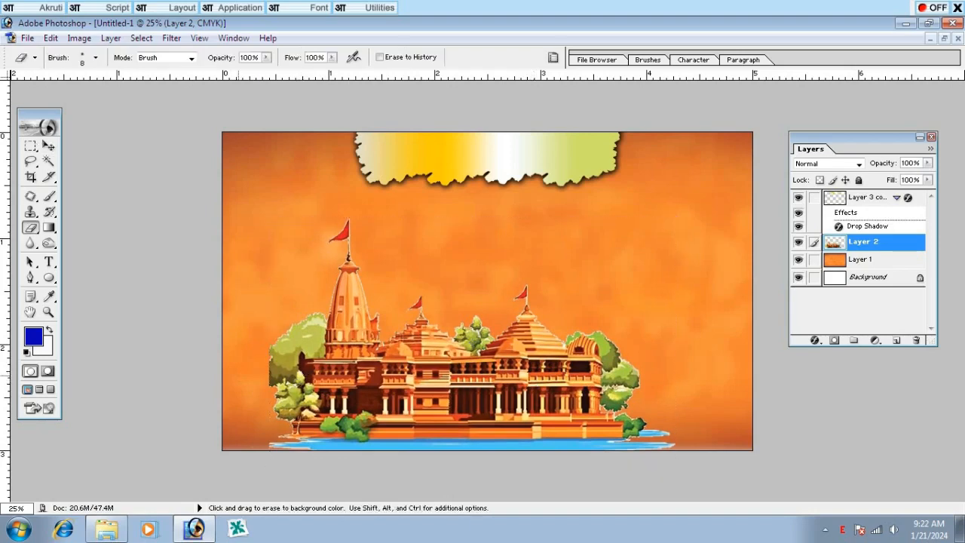
{"action": "right_click", "coordinate": [271, 237]}
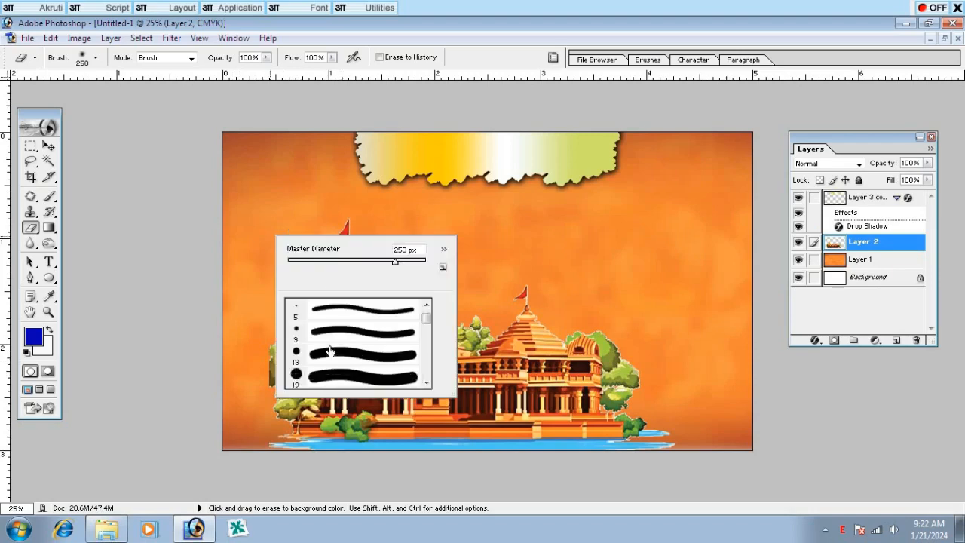
{"action": "scroll", "coordinate": [328, 350], "scroll_direction": "down", "scroll_amount": 2}
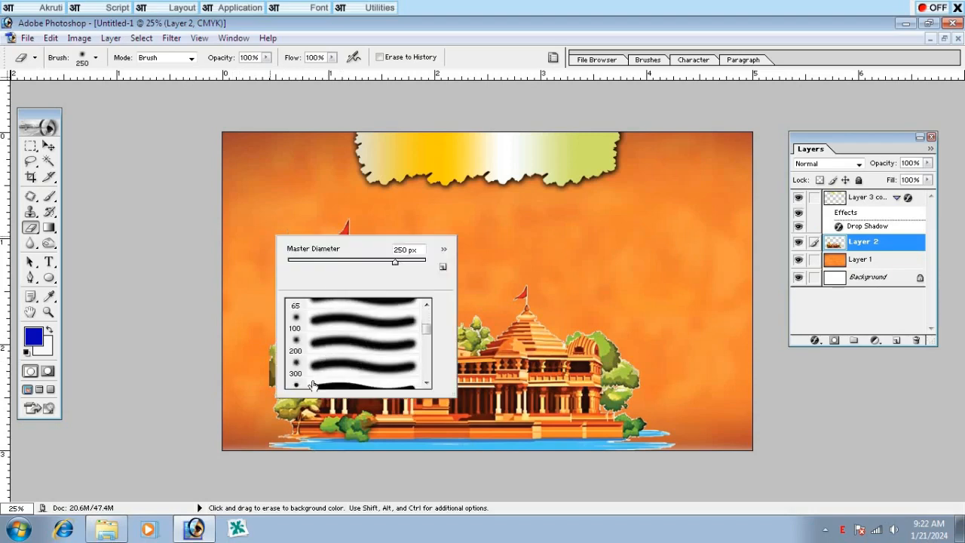
{"action": "left_click", "coordinate": [310, 369]}
{"action": "left_click", "coordinate": [516, 58]}
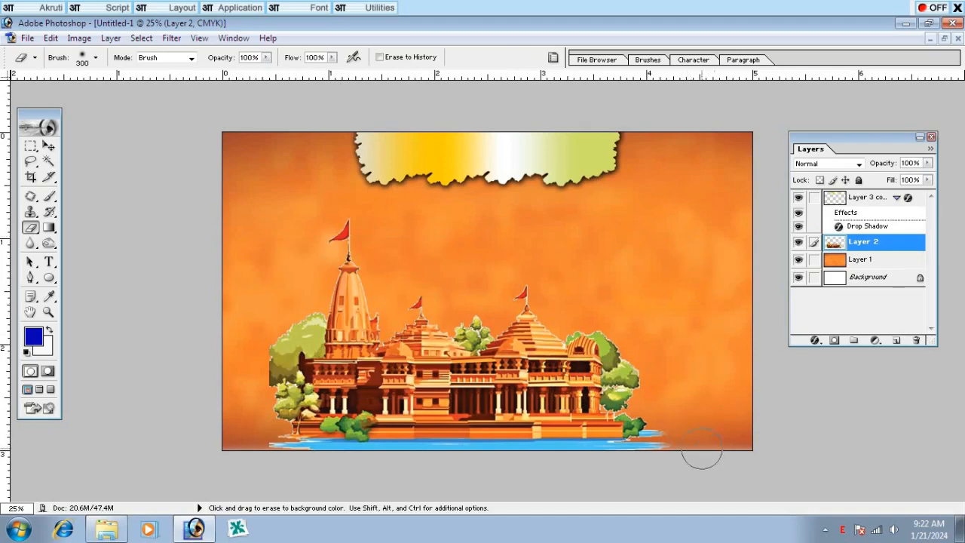
{"action": "key", "text": "bracketright"}
{"action": "key", "text": "bracketright"}
{"action": "key", "text": "bracketright"}
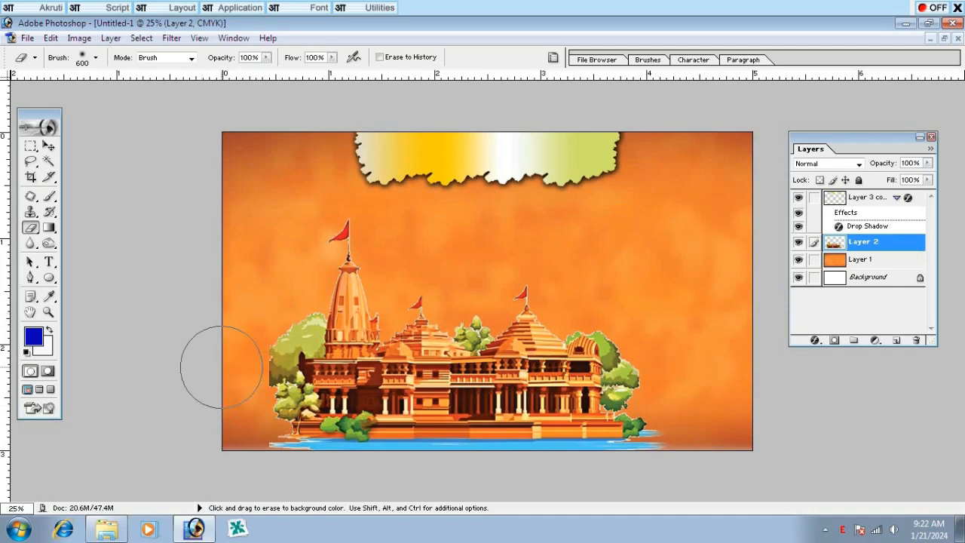
{"action": "mouse_move", "coordinate": [220, 380]}
{"action": "left_mouse_down"}
{"action": "mouse_move", "coordinate": [236, 384]}
{"action": "mouse_move", "coordinate": [229, 372]}
{"action": "left_mouse_up"}
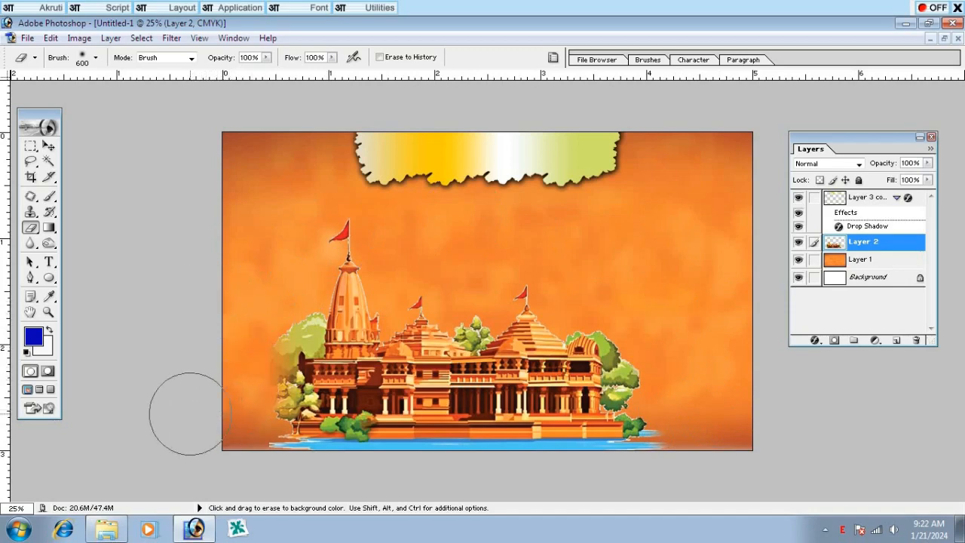
{"action": "left_click_drag", "start_coordinate": [273, 488], "coordinate": [234, 484]}
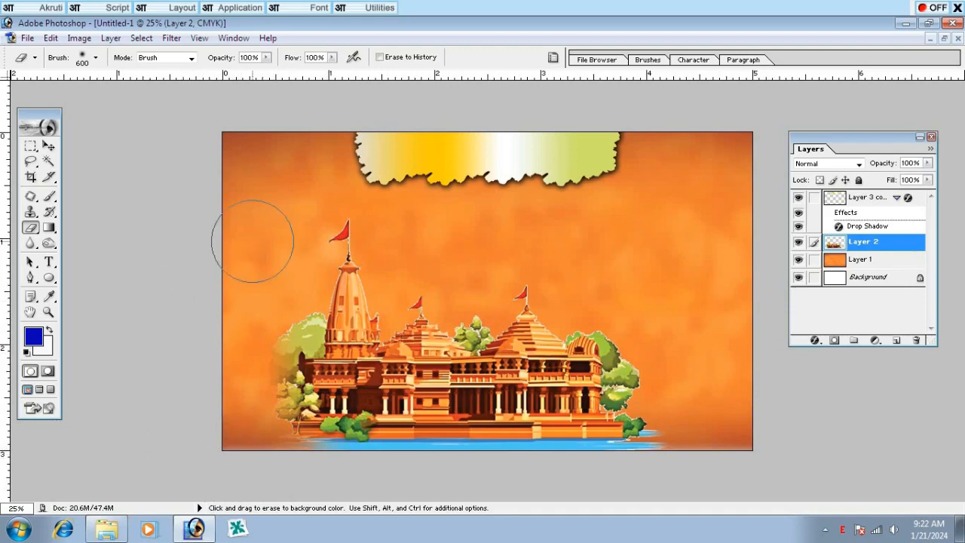
Copy the Lord Ram figure into the banner directly above the orange texture layer, and close its source image.
{"action": "left_click", "coordinate": [49, 146]}
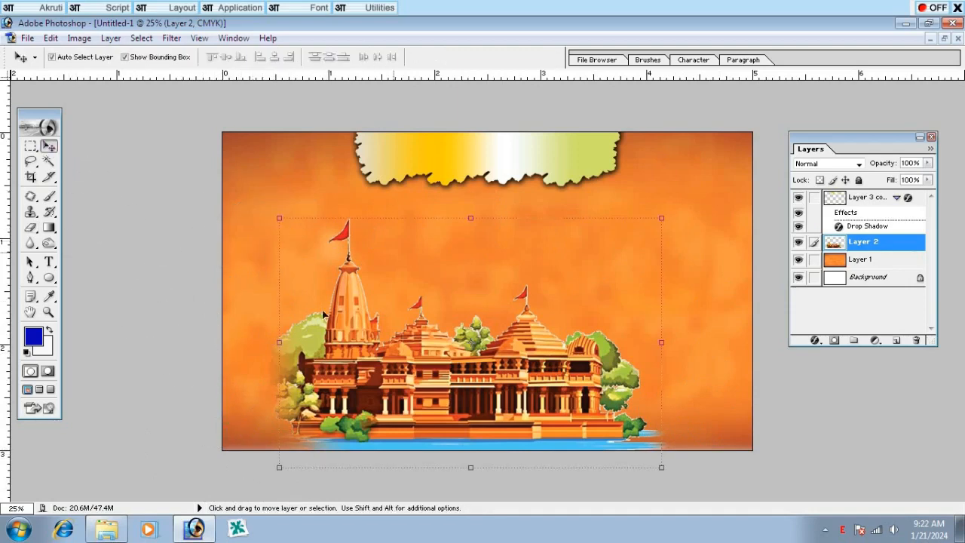
{"action": "left_click", "coordinate": [707, 240]}
{"action": "left_click", "coordinate": [944, 38]}
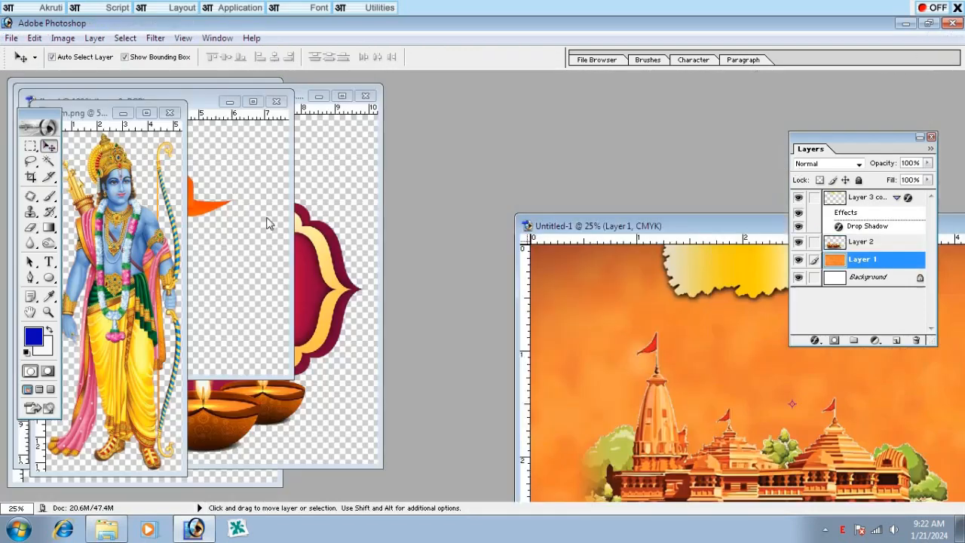
{"action": "left_click", "coordinate": [149, 236]}
{"action": "left_click_drag", "start_coordinate": [147, 268], "coordinate": [582, 366]}
{"action": "left_click", "coordinate": [109, 235]}
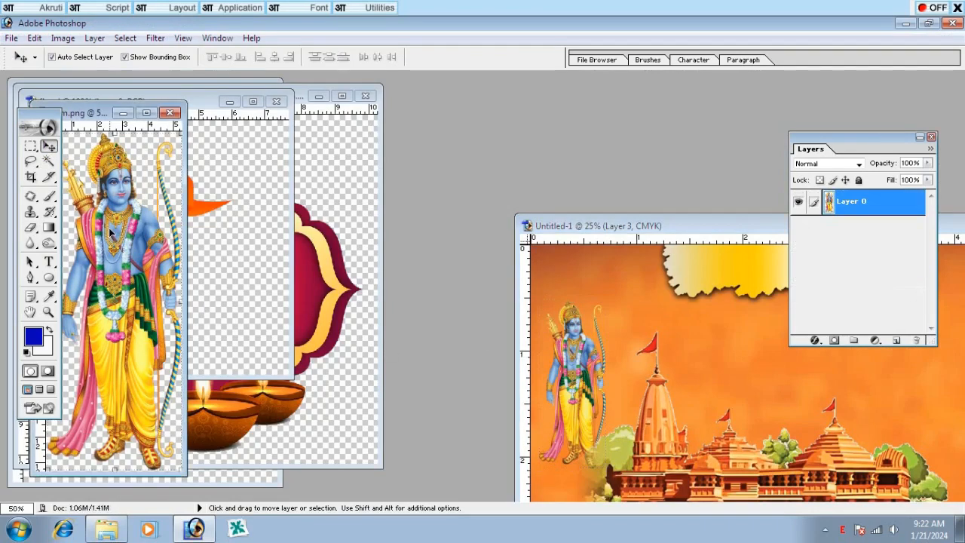
{"action": "left_click", "coordinate": [169, 112]}
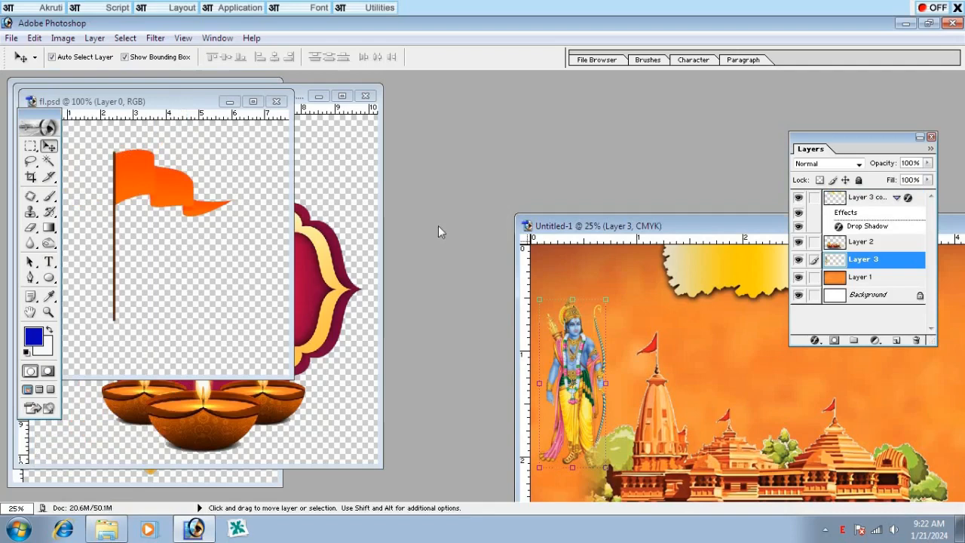
Scale the Ram figure to 144.9% in the canvas's lower-left corner and bring its layer to the top of the stack.
{"action": "double_click", "coordinate": [597, 227]}
{"action": "left_click_drag", "start_coordinate": [273, 302], "coordinate": [259, 391]}
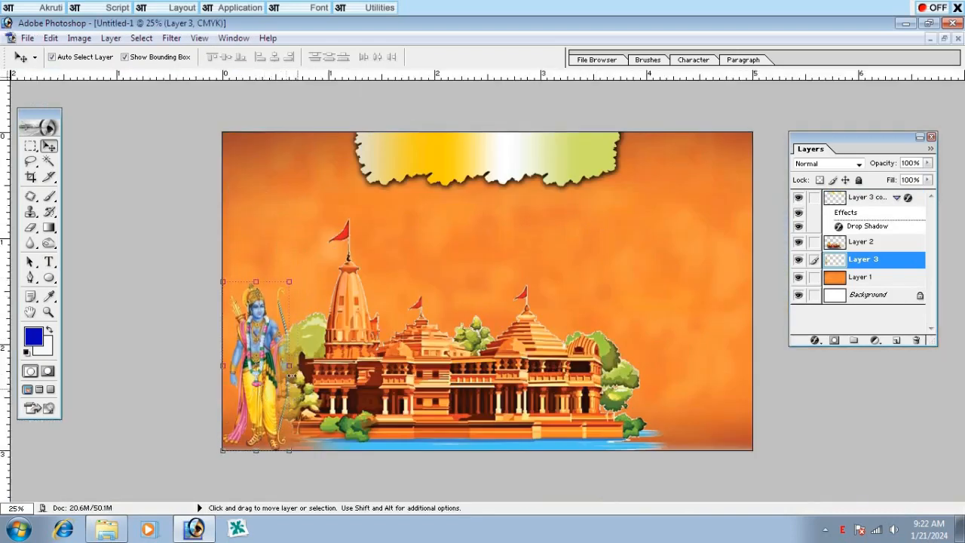
{"action": "left_click_drag", "start_coordinate": [293, 278], "coordinate": [393, 228]}
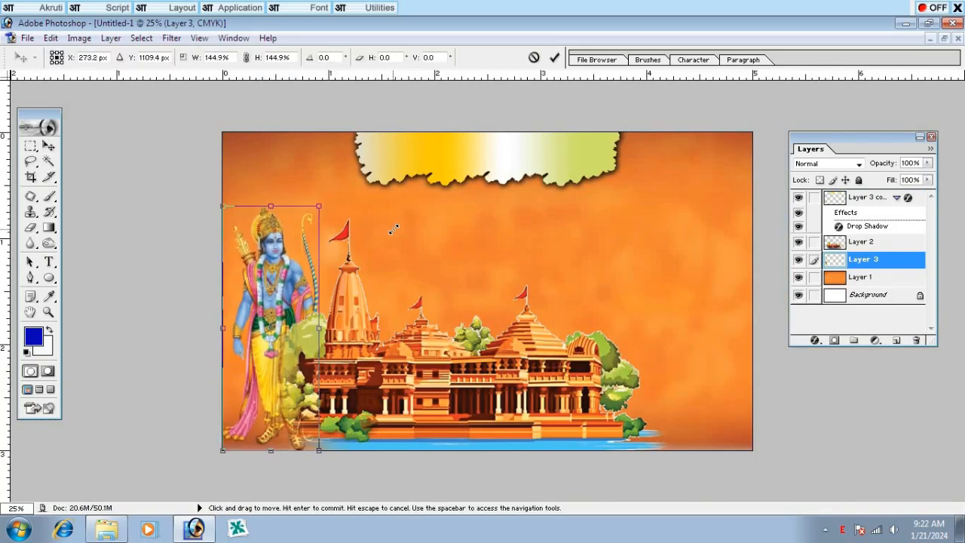
{"action": "key", "text": "Return"}
{"action": "key", "text": "ctrl+bracketright"}
{"action": "key", "text": "ctrl+bracketright"}
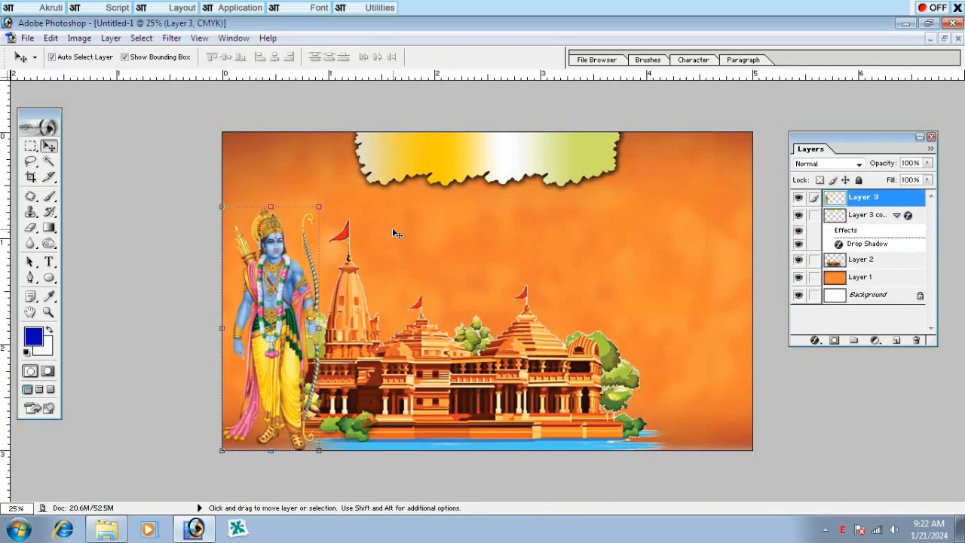
Shift the Ram figure slightly past the canvas's left edge and scale it up to 106.4%.
{"action": "left_click_drag", "start_coordinate": [274, 331], "coordinate": [262, 331]}
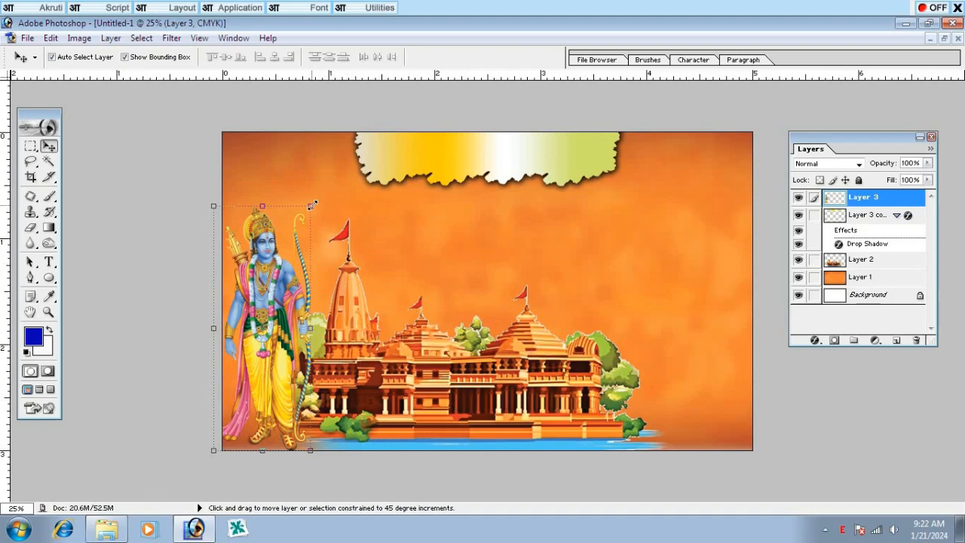
{"action": "left_click_drag", "start_coordinate": [312, 206], "coordinate": [316, 191]}
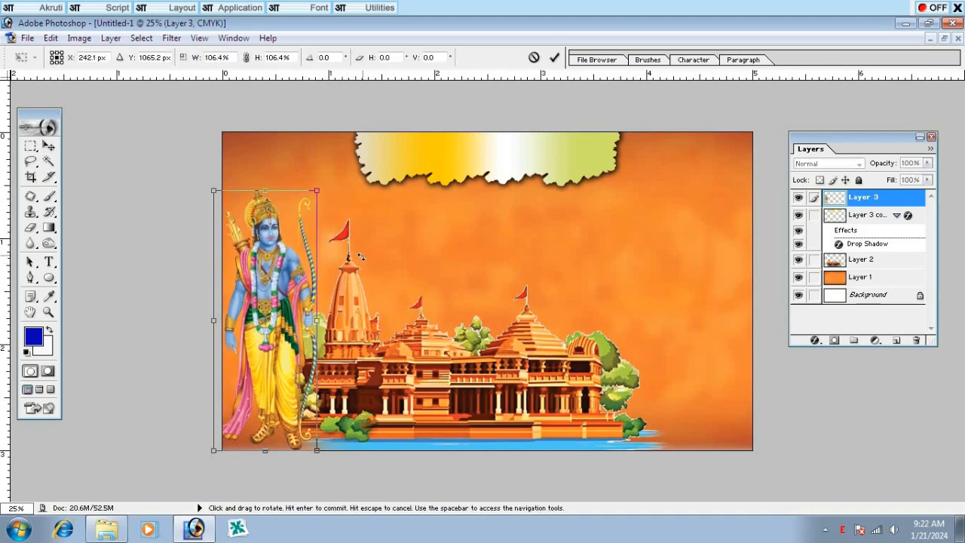
{"action": "key", "text": "Return"}
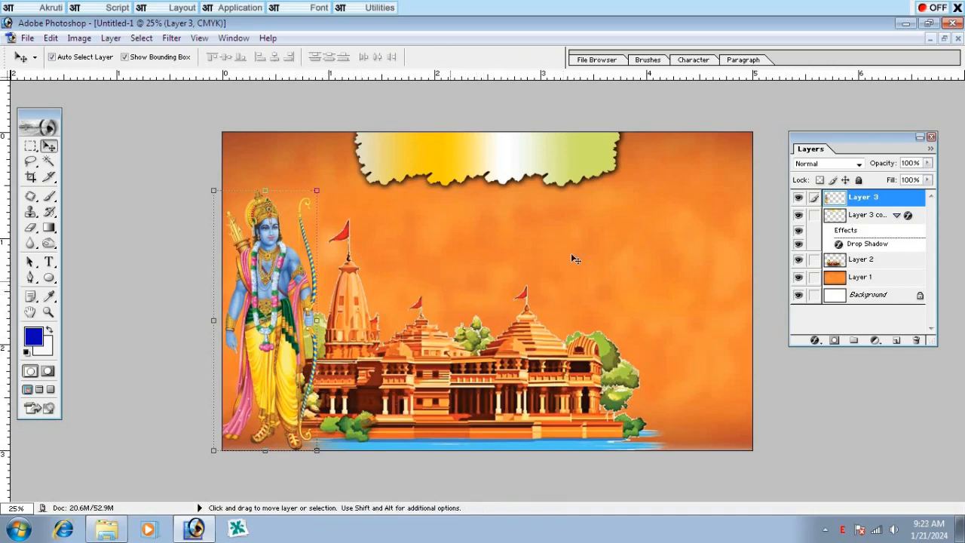
Copy the orange flag from fl.psd into the banner directly above the orange texture layer.
{"action": "left_click", "coordinate": [654, 243]}
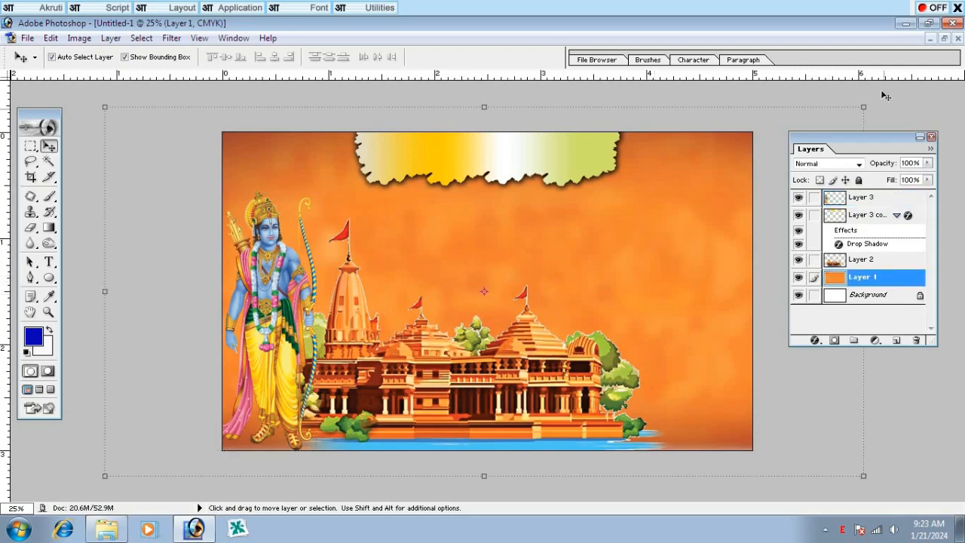
{"action": "left_click", "coordinate": [944, 37]}
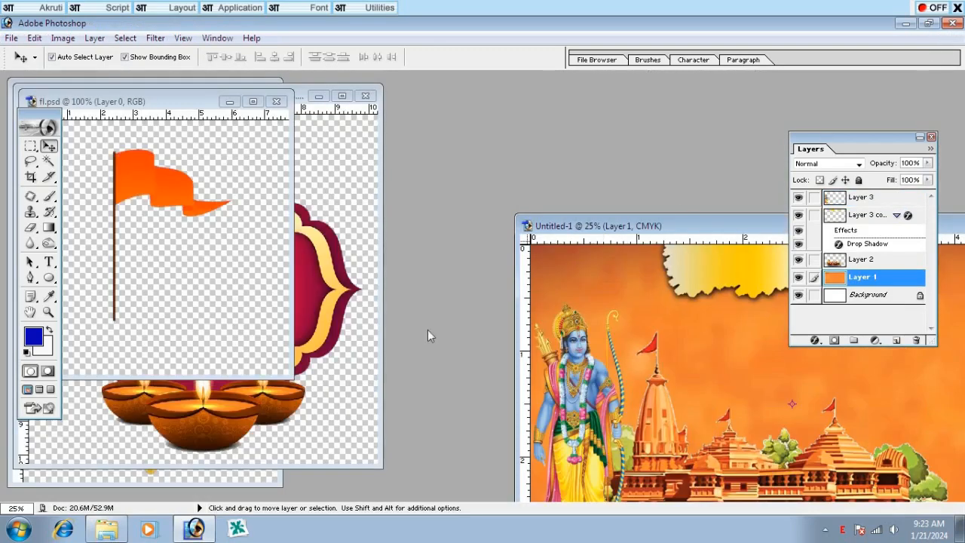
{"action": "left_click", "coordinate": [167, 186]}
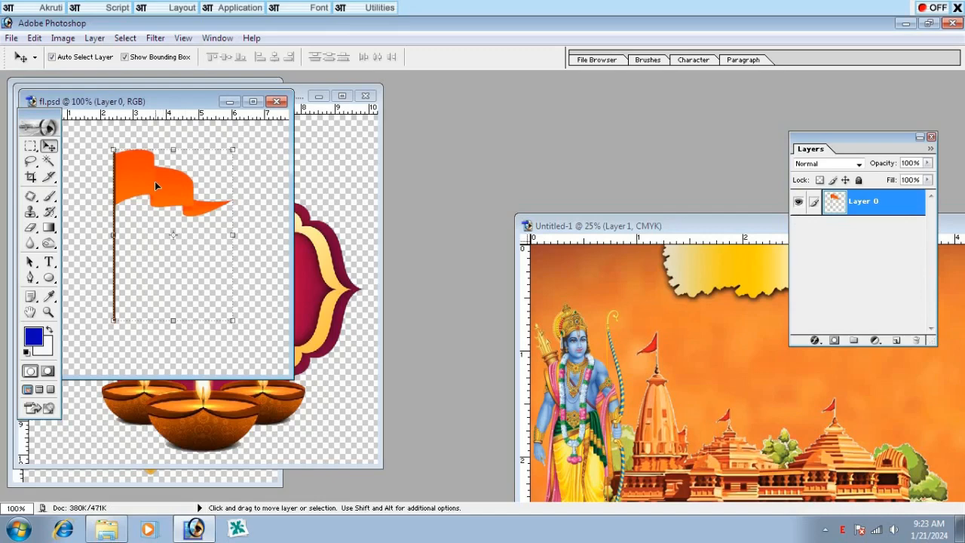
{"action": "left_click_drag", "start_coordinate": [154, 181], "coordinate": [578, 278]}
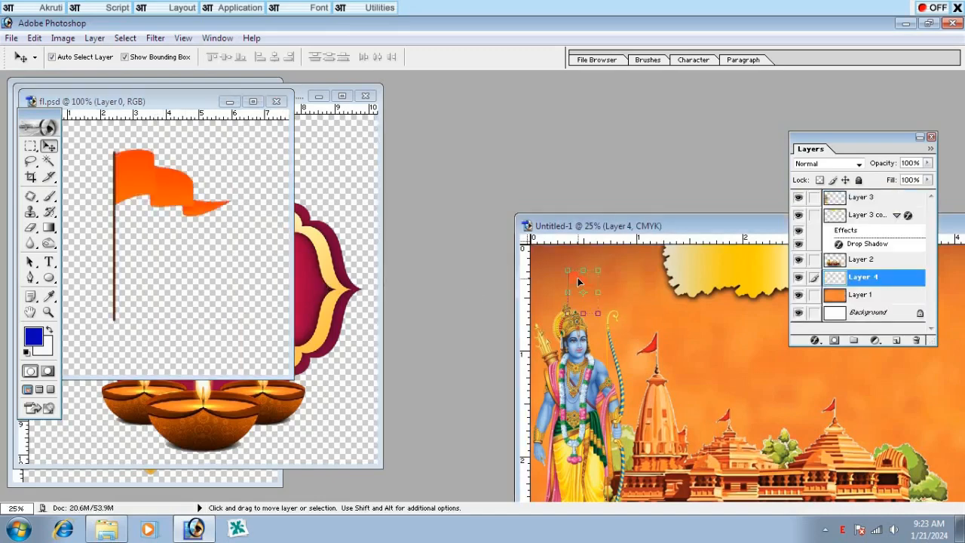
{"action": "double_click", "coordinate": [571, 228]}
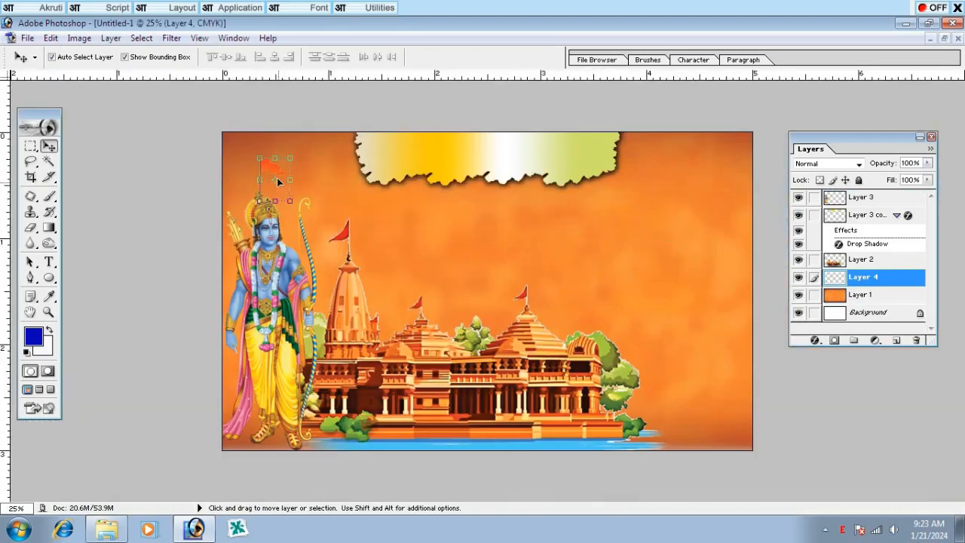
Scale the flag to 151.3% and place it in the banner's upper-left corner above Lord Ram's head.
{"action": "left_click_drag", "start_coordinate": [257, 153], "coordinate": [256, 149]}
{"action": "left_click_drag", "start_coordinate": [267, 183], "coordinate": [281, 202]}
{"action": "left_click_drag", "start_coordinate": [283, 139], "coordinate": [286, 136]}
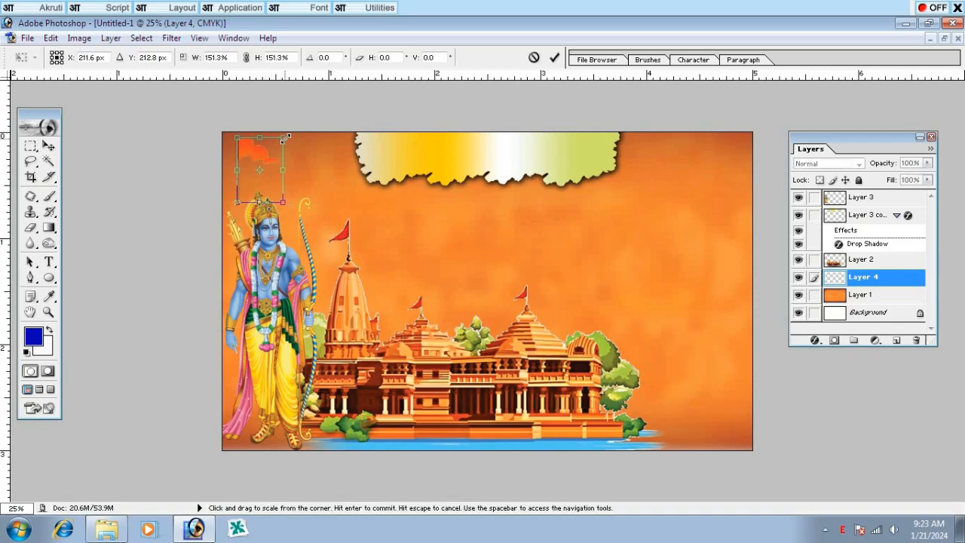
{"action": "double_click", "coordinate": [261, 155]}
Give the flag layer a drop shadow with 100% opacity, 0 px distance, a slight spread and 40 px size.
{"action": "left_click", "coordinate": [259, 159], "text": "ctrl"}
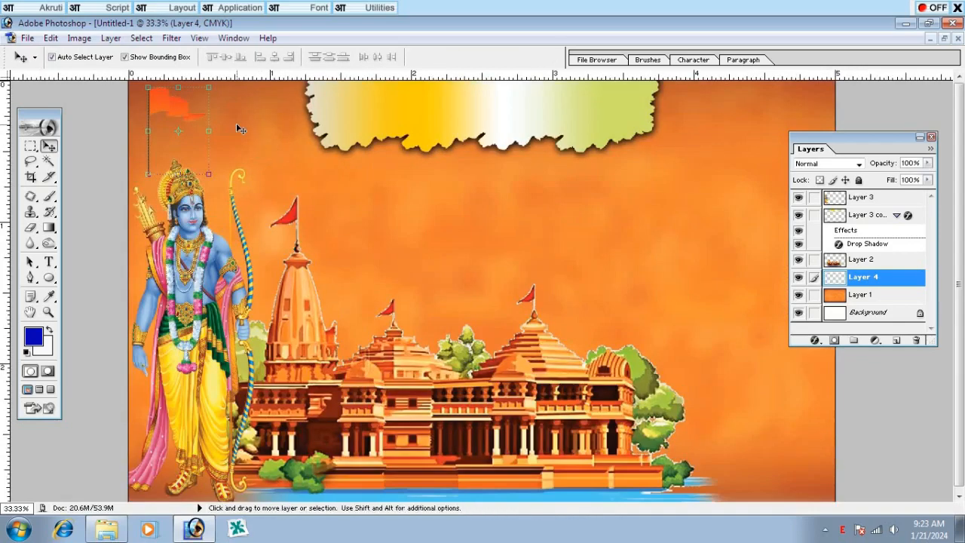
{"action": "left_click", "coordinate": [815, 340]}
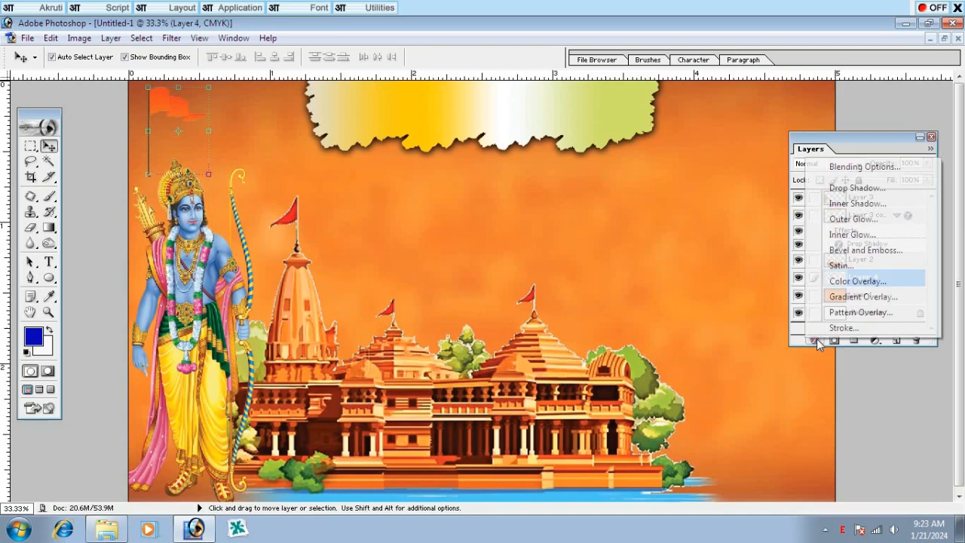
{"action": "left_click", "coordinate": [845, 189]}
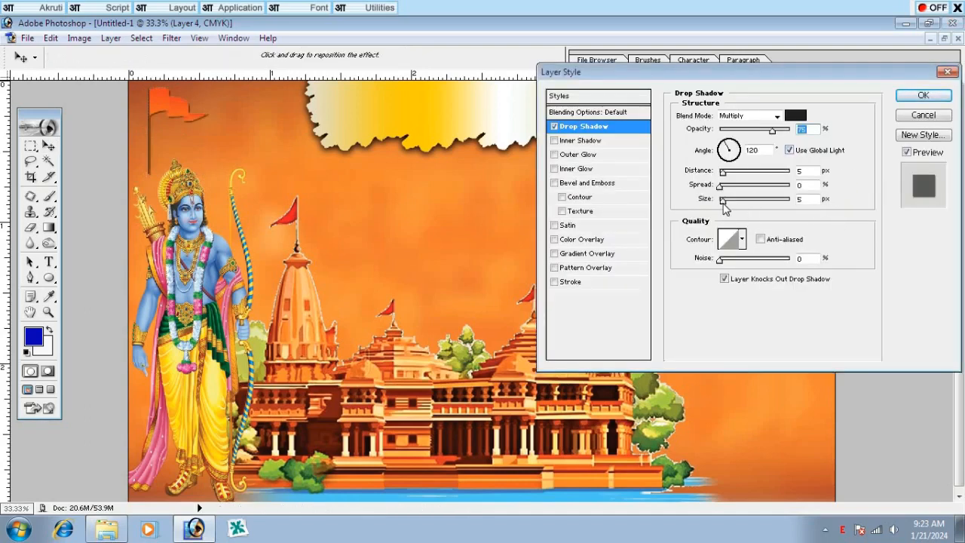
{"action": "left_click_drag", "start_coordinate": [723, 202], "coordinate": [727, 204]}
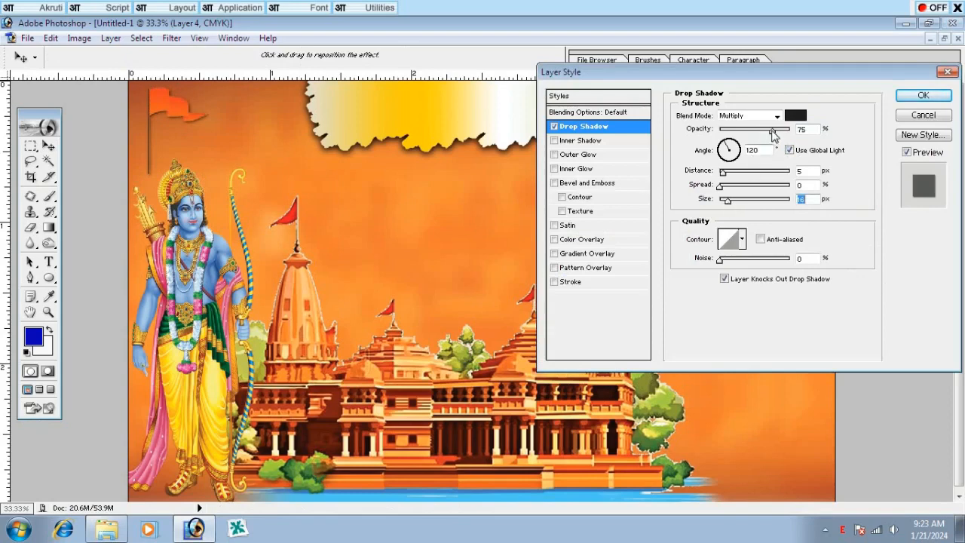
{"action": "left_click_drag", "start_coordinate": [772, 132], "coordinate": [820, 132]}
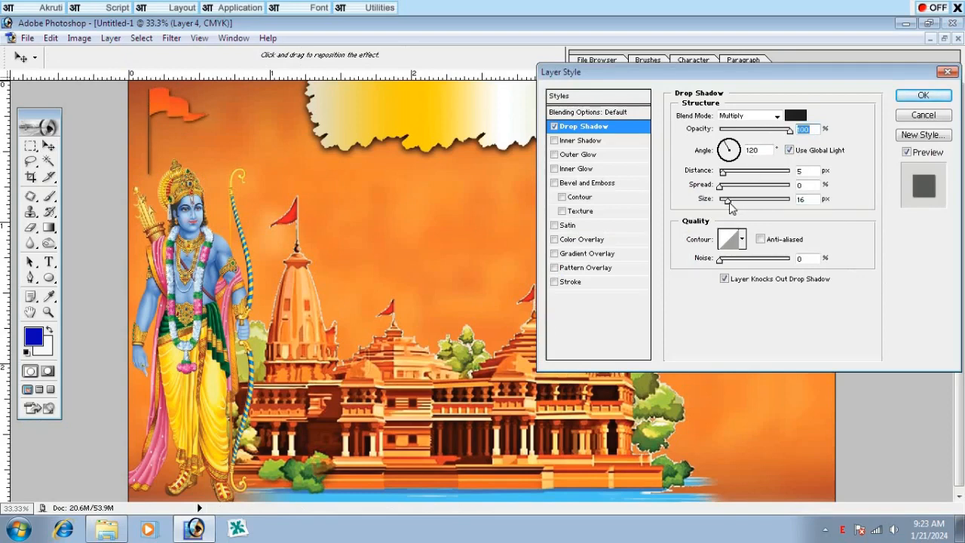
{"action": "left_click_drag", "start_coordinate": [730, 208], "coordinate": [728, 207]}
{"action": "left_click_drag", "start_coordinate": [723, 173], "coordinate": [737, 204]}
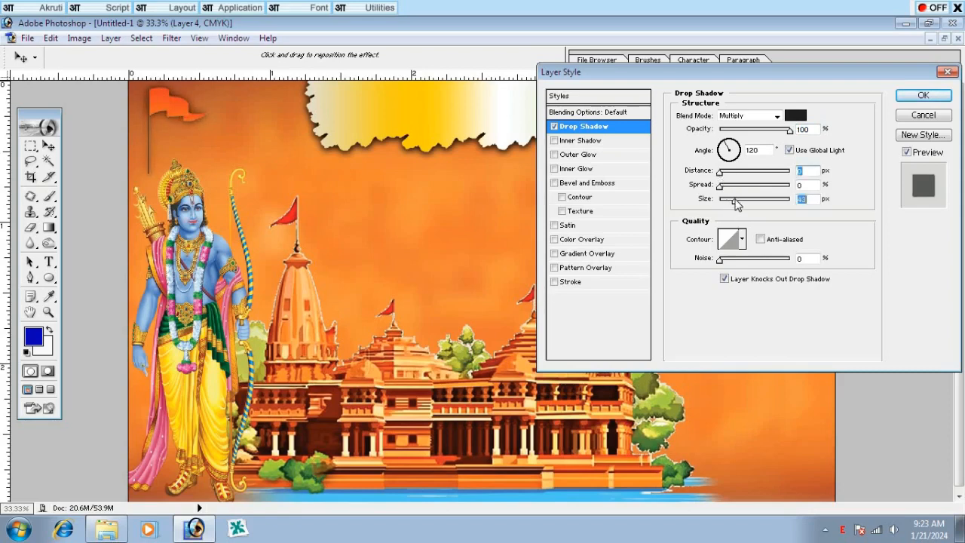
{"action": "left_click", "coordinate": [720, 187]}
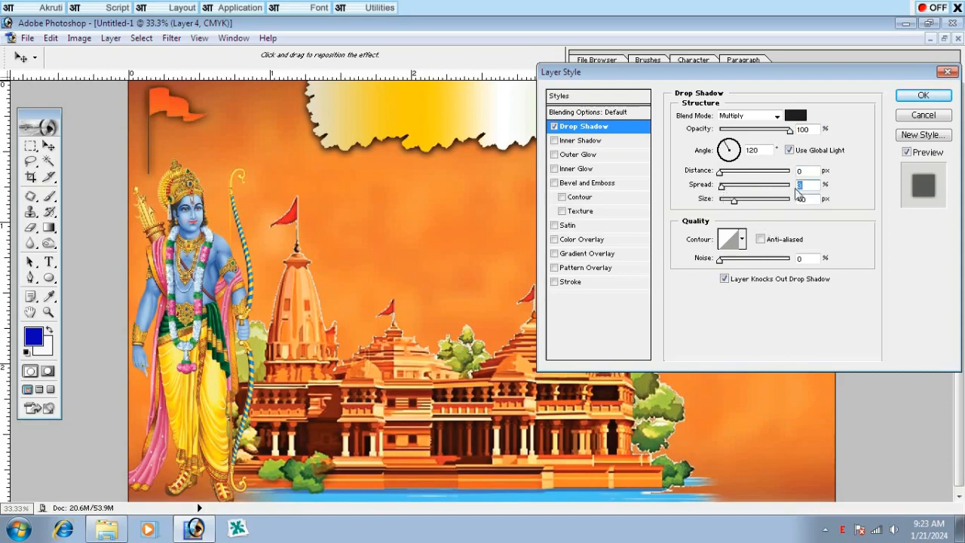
Set the flag's drop shadow colour to pure black and apply the layer style.
{"action": "left_click", "coordinate": [796, 115]}
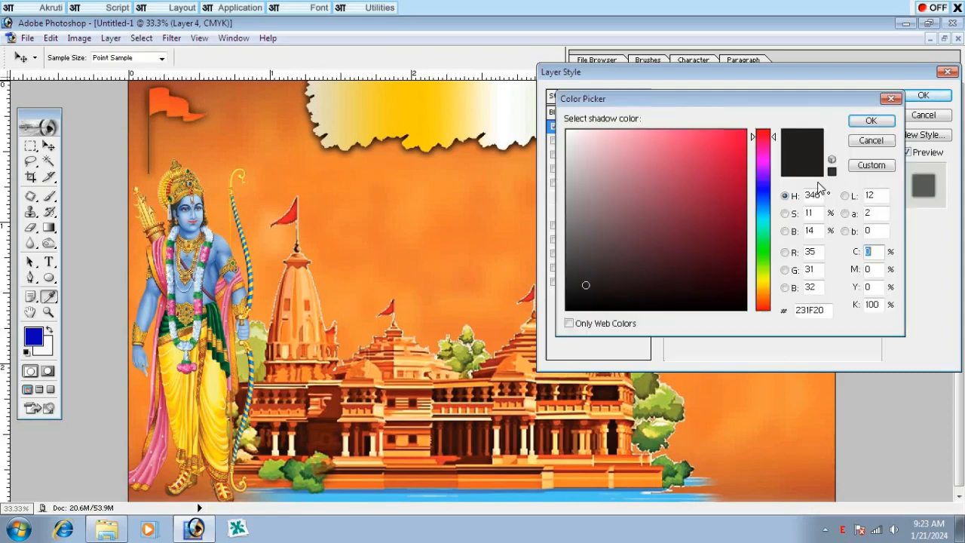
{"action": "left_click", "coordinate": [879, 119]}
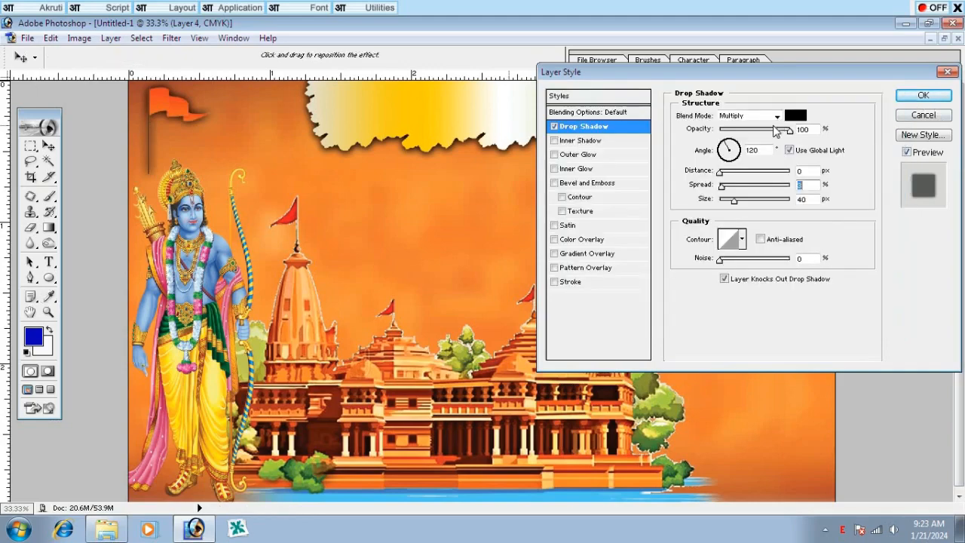
{"action": "left_click", "coordinate": [922, 96]}
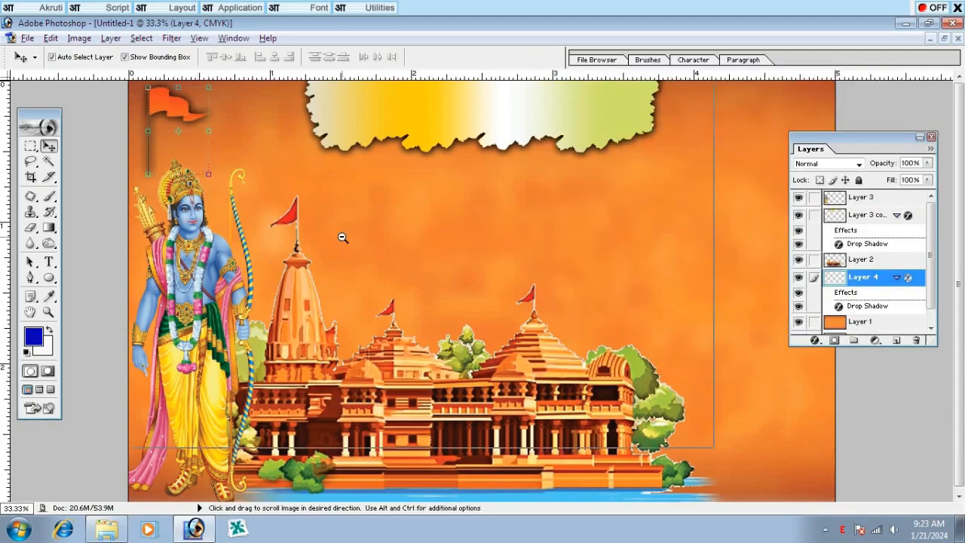
Close the flag's source image fl.psd.
{"action": "key", "text": "ctrl+minus"}
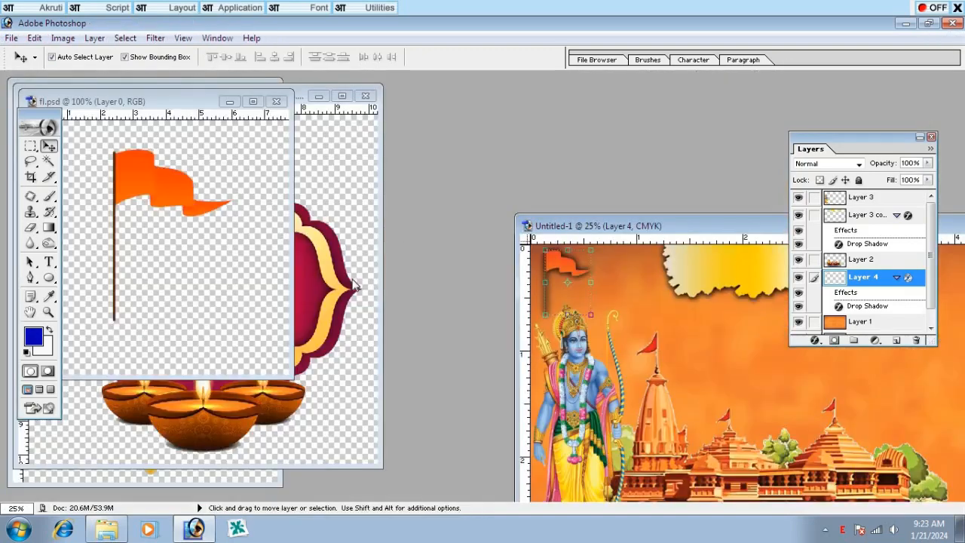
{"action": "left_click", "coordinate": [200, 295]}
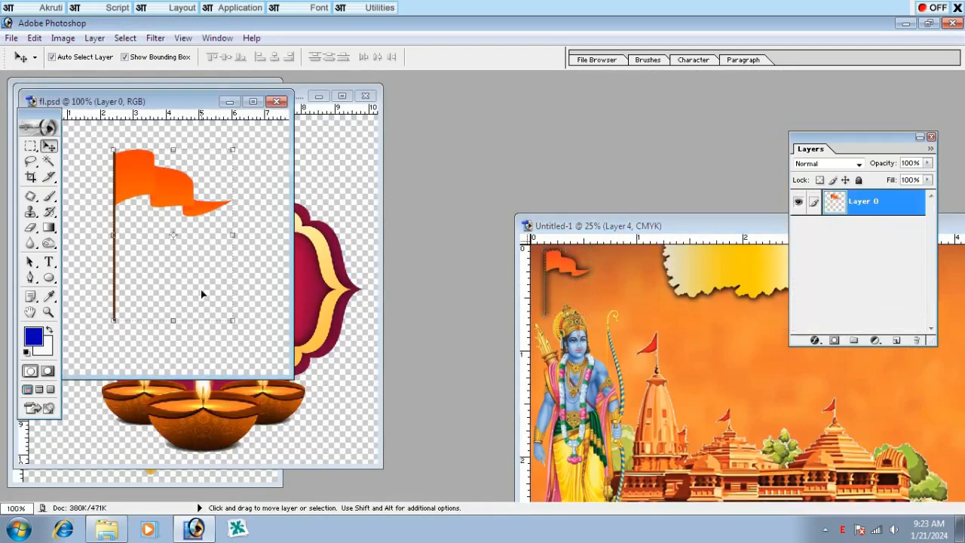
{"action": "left_click", "coordinate": [276, 102]}
Copy the crimson Diwali frame with three lamps into the banner and place it in the canvas's lower-right corner.
{"action": "left_click", "coordinate": [242, 341]}
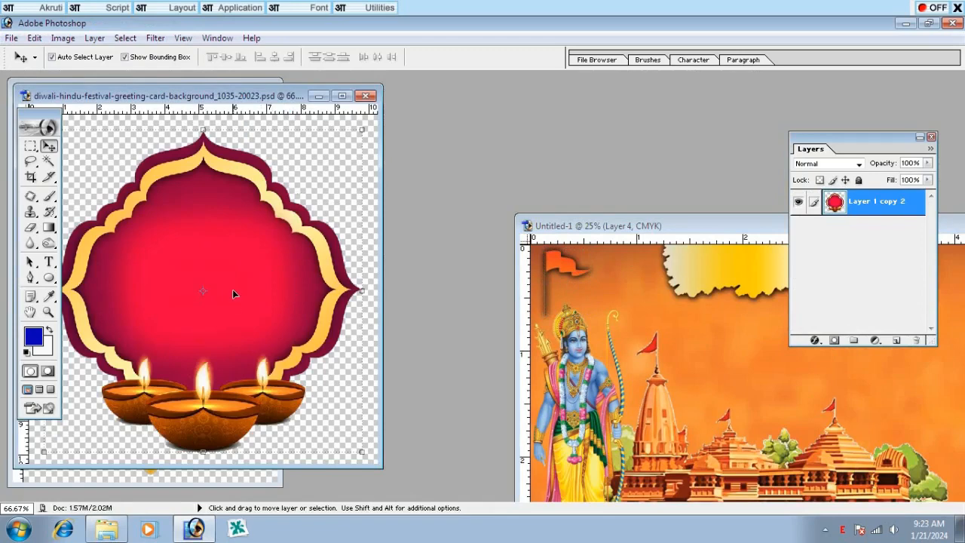
{"action": "left_click_drag", "start_coordinate": [232, 289], "coordinate": [693, 315]}
{"action": "double_click", "coordinate": [661, 226]}
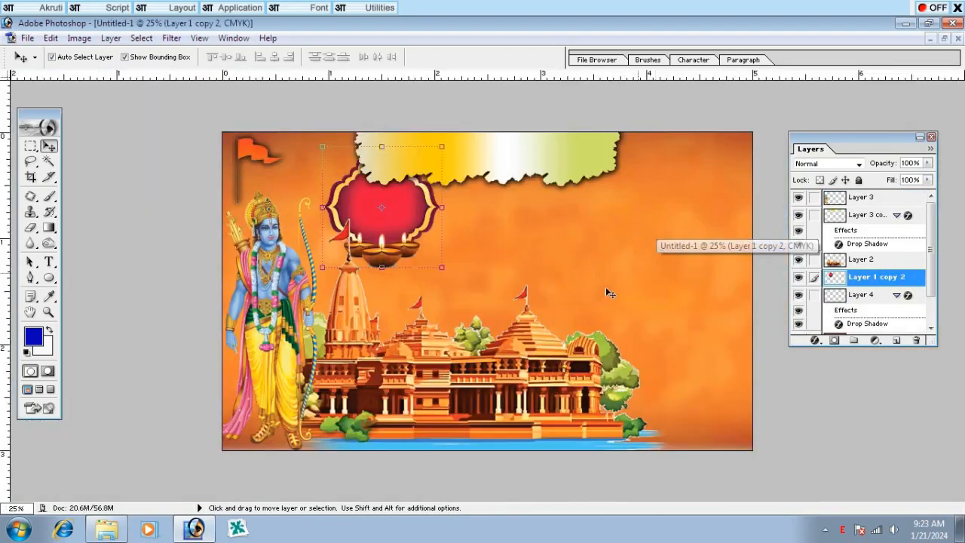
{"action": "left_click_drag", "start_coordinate": [398, 236], "coordinate": [706, 408]}
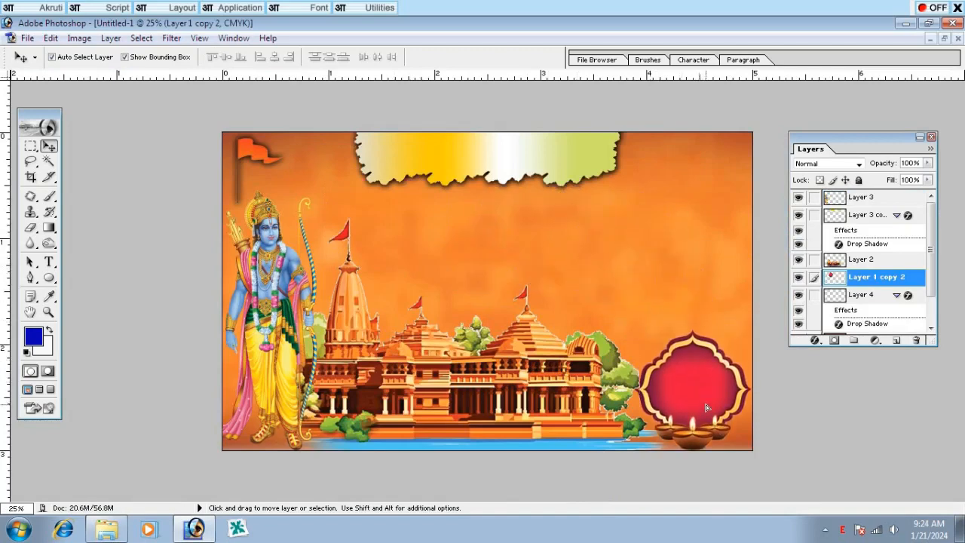
{"action": "key", "text": "ctrl+t"}
Close the Diwali frame's source image without saving its changes.
{"action": "left_click", "coordinate": [947, 38]}
{"action": "left_click", "coordinate": [216, 237]}
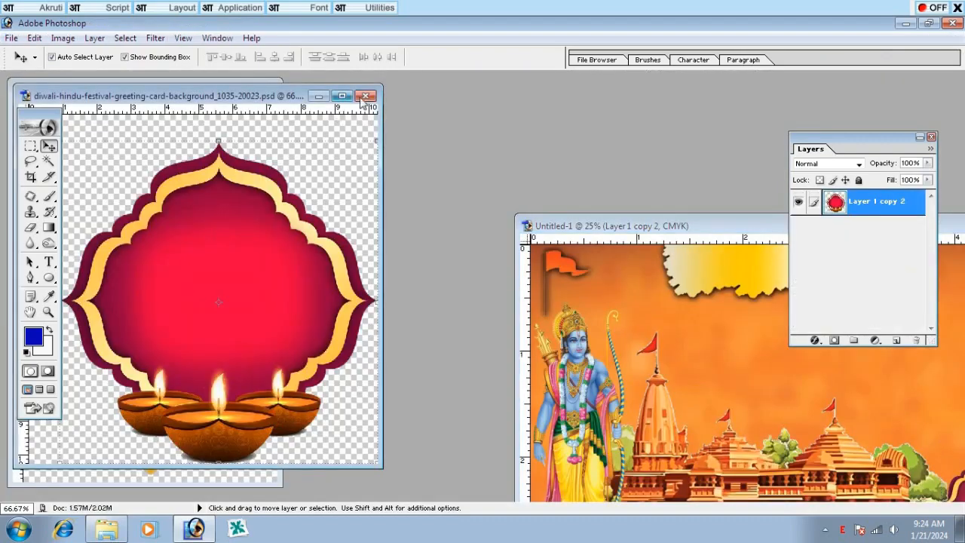
{"action": "left_click", "coordinate": [365, 96]}
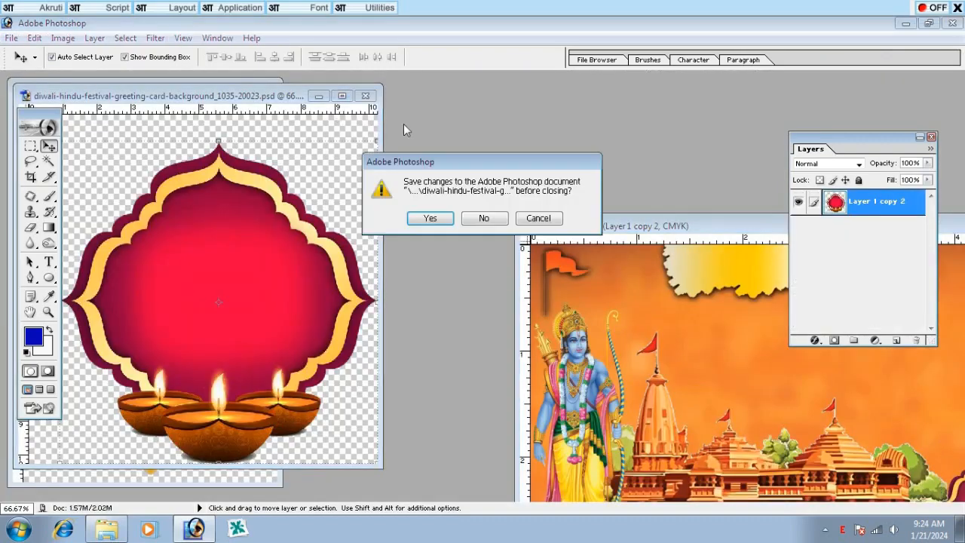
{"action": "left_click", "coordinate": [480, 218]}
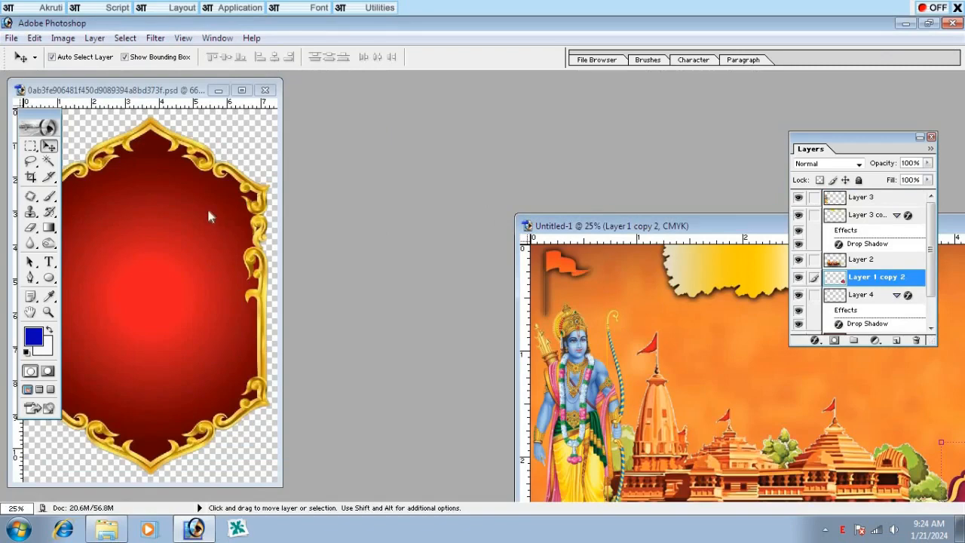
Copy the red frame with the gold ornamental border into the banner directly below the temple layer, and close its source image.
{"action": "left_click_drag", "start_coordinate": [575, 223], "coordinate": [566, 221]}
{"action": "left_click_drag", "start_coordinate": [199, 199], "coordinate": [743, 383]}
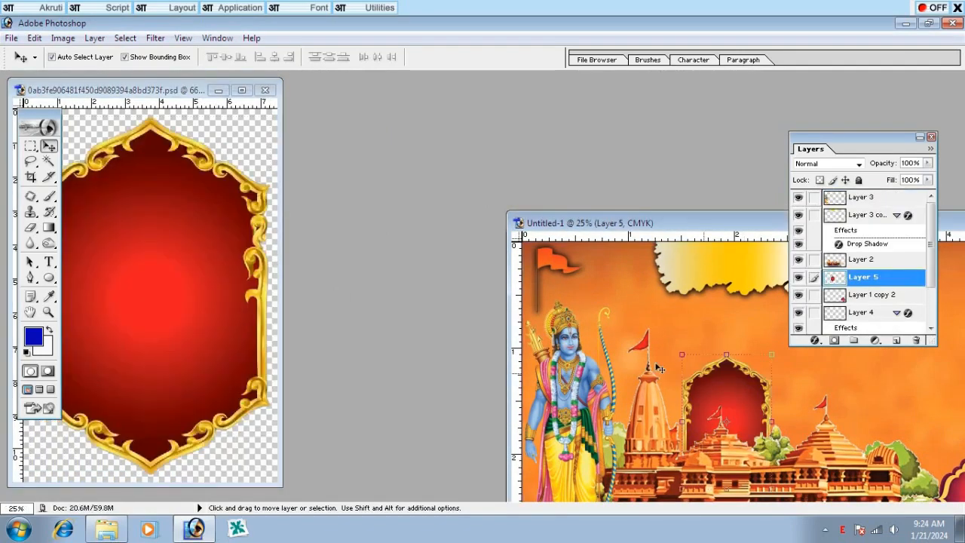
{"action": "left_click", "coordinate": [189, 277]}
{"action": "left_click", "coordinate": [265, 90]}
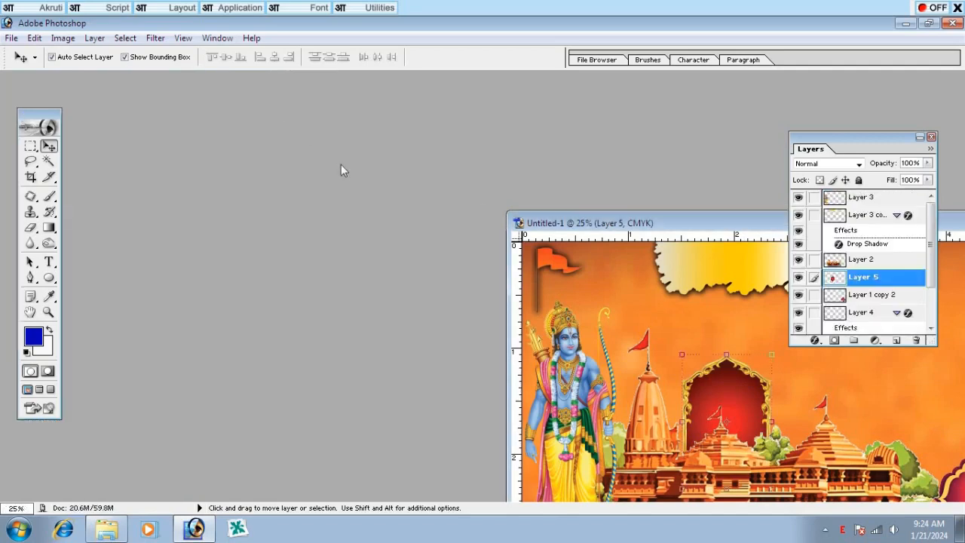
{"action": "double_click", "coordinate": [570, 223]}
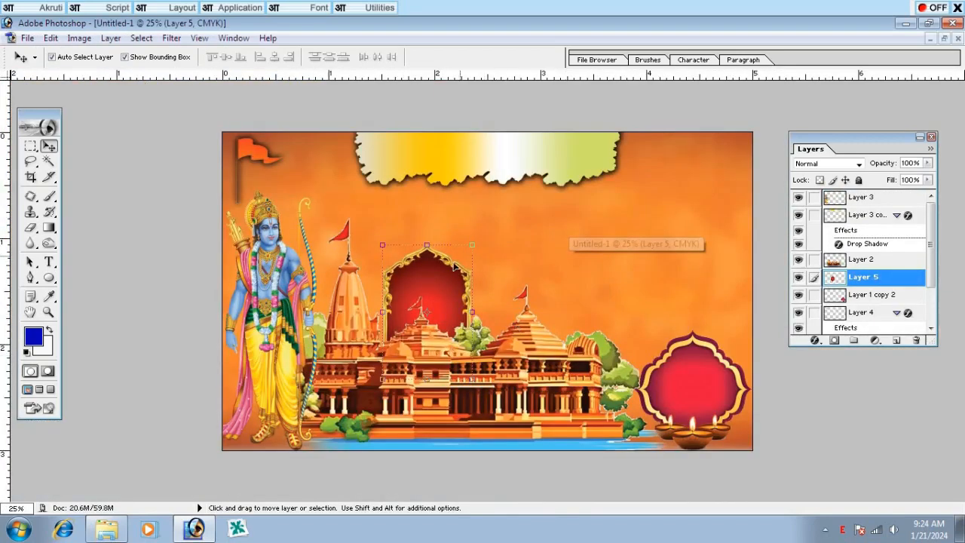
Rotate the gold-bordered red frame 90° so it lies horizontally, and move it above the temple's middle domes.
{"action": "key", "text": "ctrl+t"}
{"action": "left_click_drag", "start_coordinate": [517, 207], "coordinate": [560, 353]}
{"action": "double_click", "coordinate": [490, 281]}
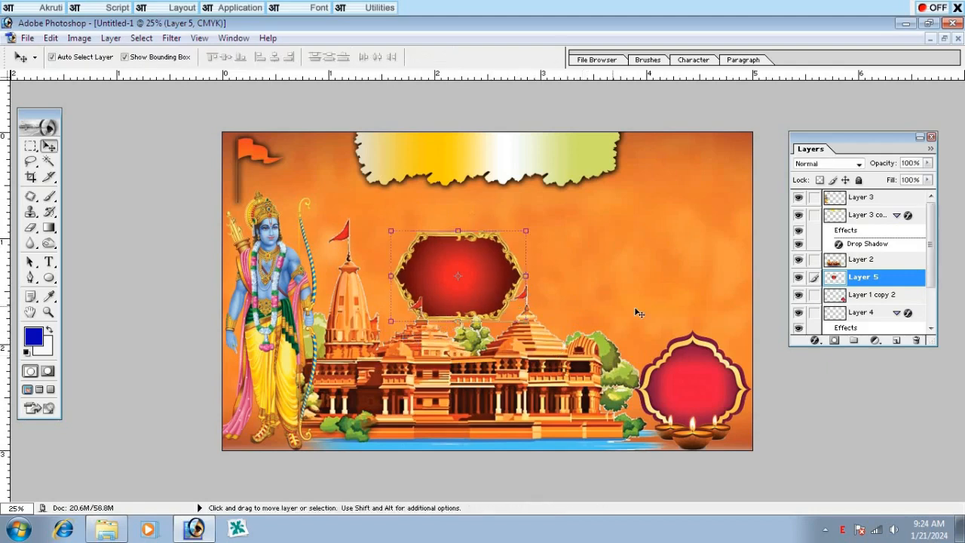
{"action": "left_click_drag", "start_coordinate": [469, 297], "coordinate": [491, 277]}
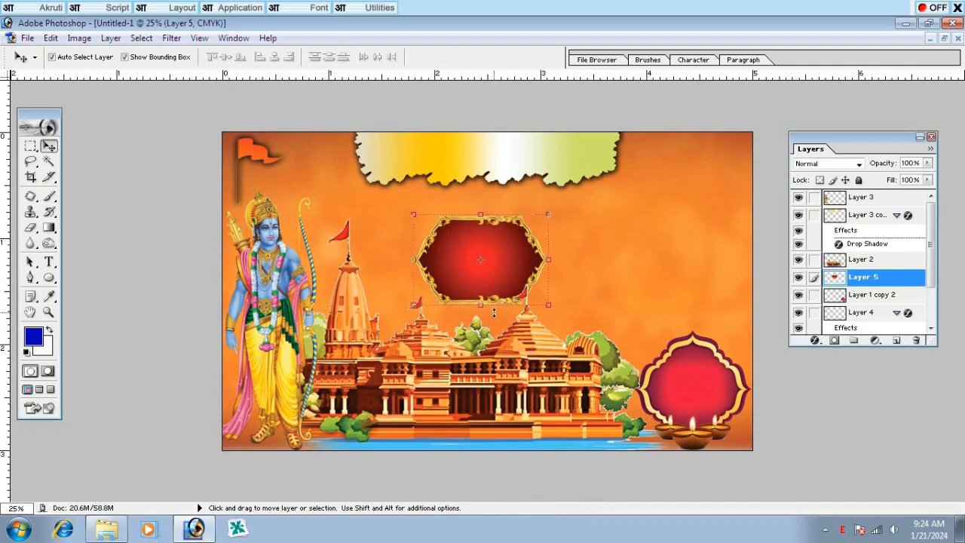
Flatten the gold-bordered frame's height to about three quarters and centre it between the gradient shape and the temple.
{"action": "key", "text": "ctrl+t"}
{"action": "left_click_drag", "start_coordinate": [495, 310], "coordinate": [495, 291]}
{"action": "double_click", "coordinate": [514, 242]}
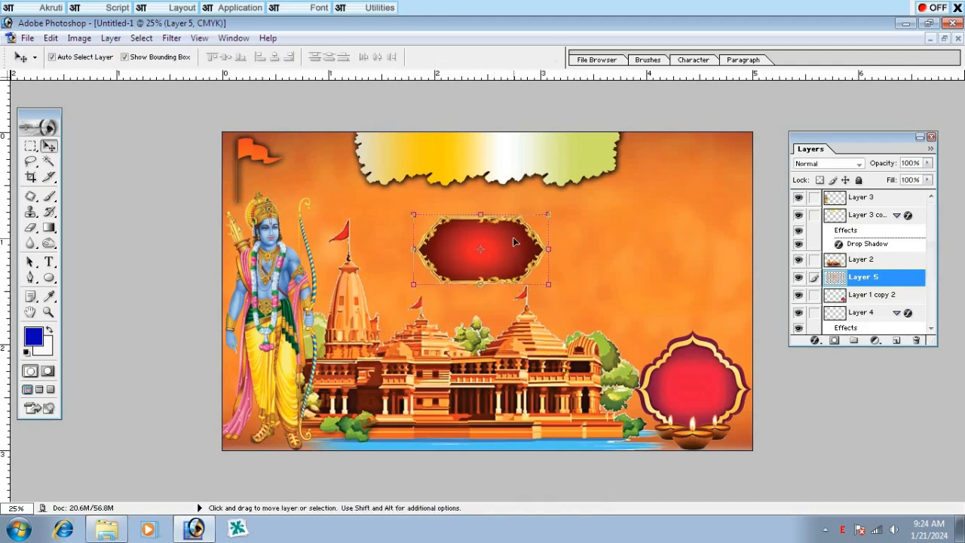
{"action": "left_click_drag", "start_coordinate": [514, 238], "coordinate": [504, 241]}
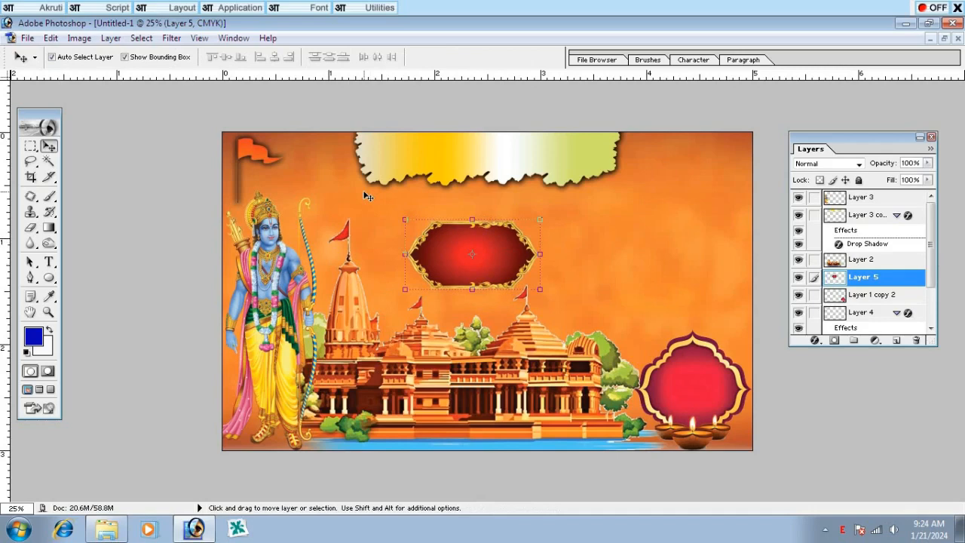
Add the text "dddddddwdw" in AkrutiBngBharati Bold 8.5 pt on the gradient shape and bring its layer to the top of the stack.
{"action": "left_click", "coordinate": [48, 261]}
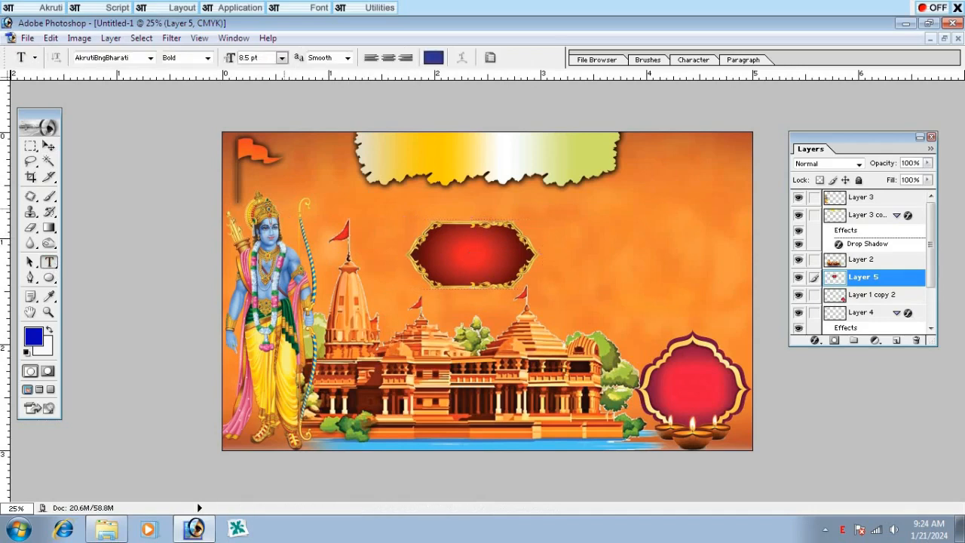
{"action": "left_click", "coordinate": [444, 190]}
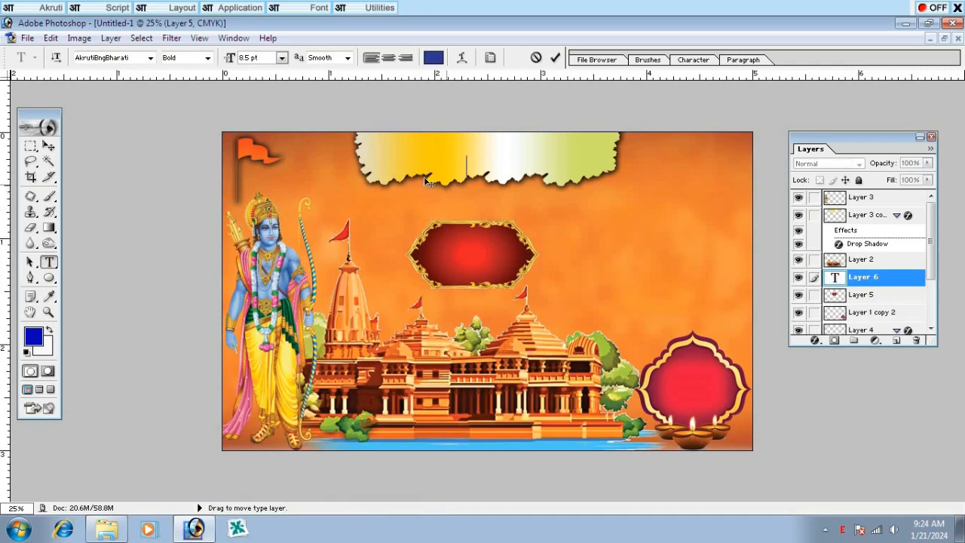
{"action": "left_click", "coordinate": [48, 146]}
{"action": "key", "text": "ctrl+]"}
{"action": "key", "text": "ctrl+]"}
{"action": "key", "text": "ctrl+]"}
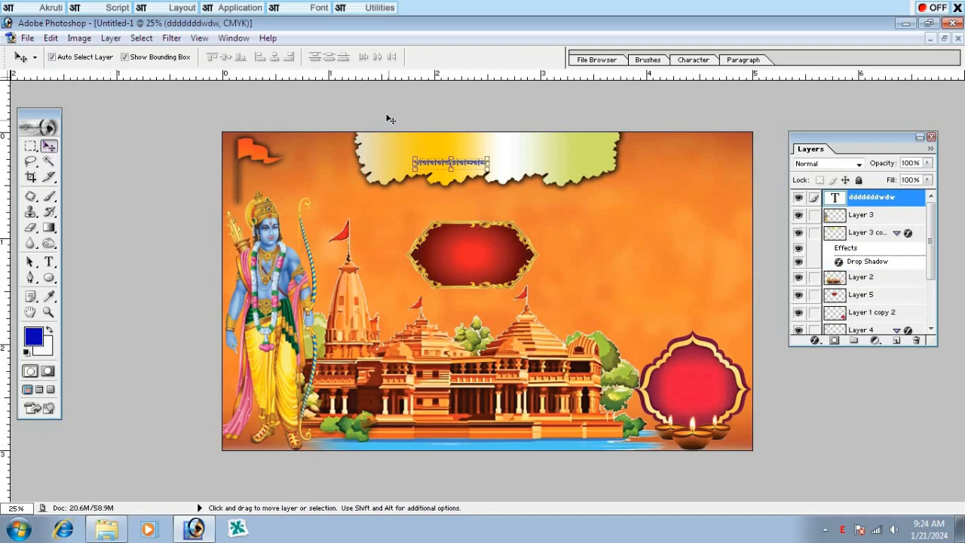
Recolour the placeholder text to C 100, M 100, Y 0, K 0, enlarge it to 10.7 pt and move it up on the gradient shape.
{"action": "left_click", "coordinate": [33, 336]}
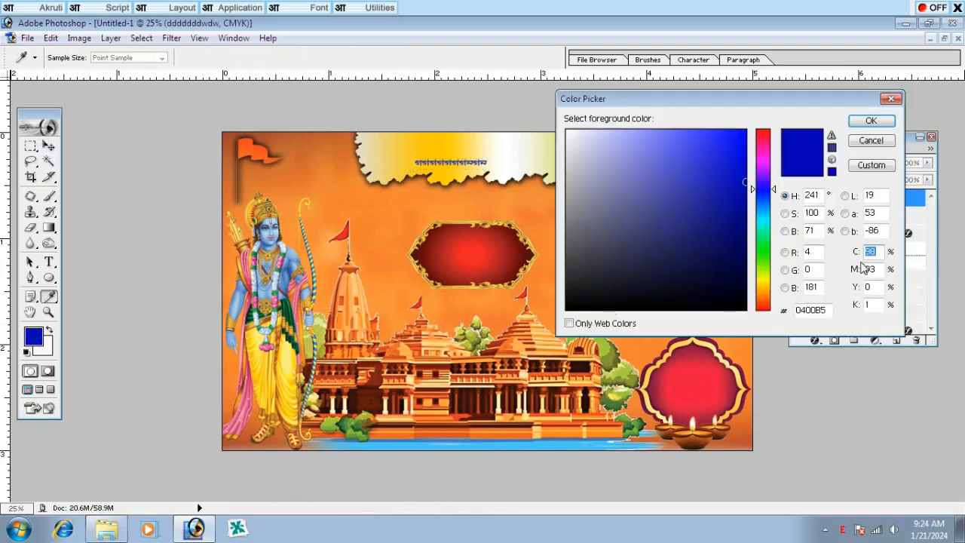
{"action": "type", "text": "100"}
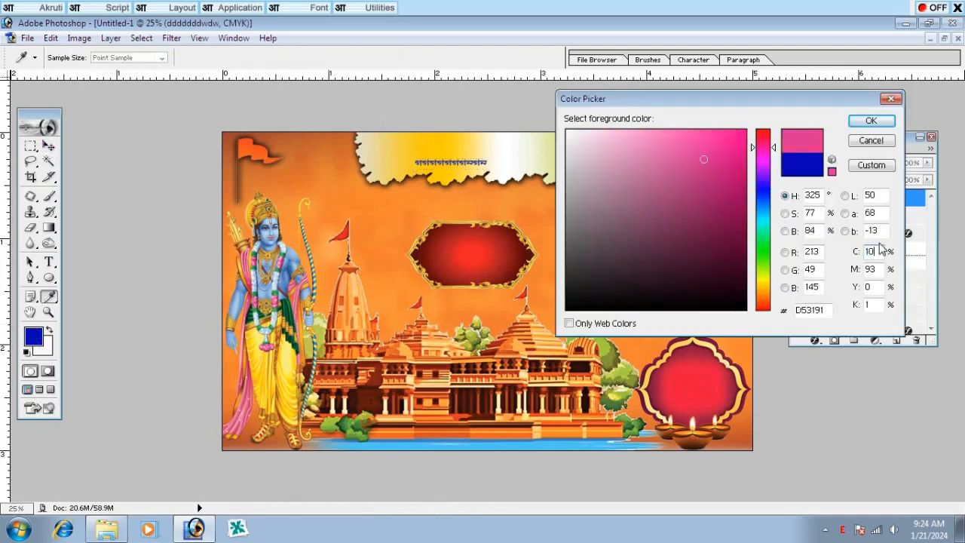
{"action": "key", "text": "Tab"}
{"action": "type", "text": "100"}
{"action": "key", "text": "Tab"}
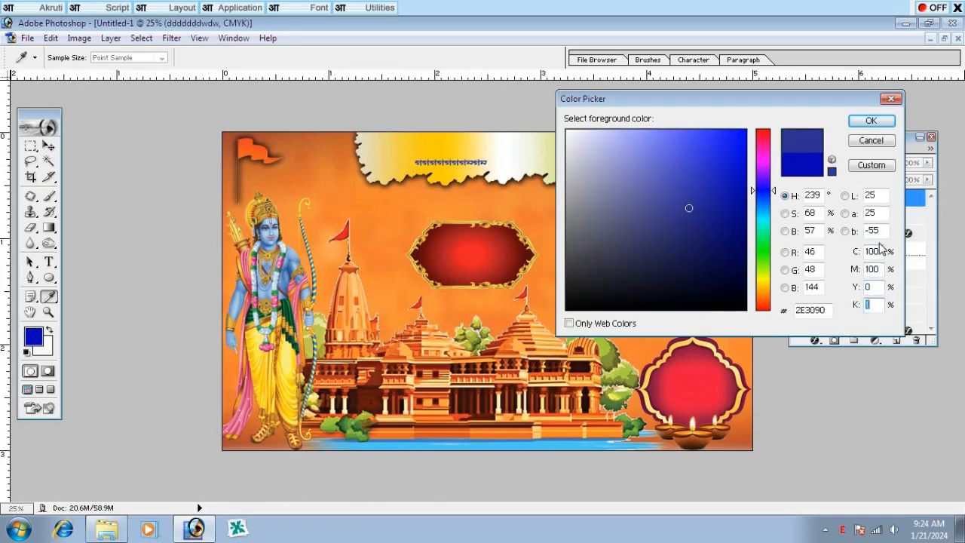
{"action": "type", "text": "0"}
{"action": "key", "text": "Return"}
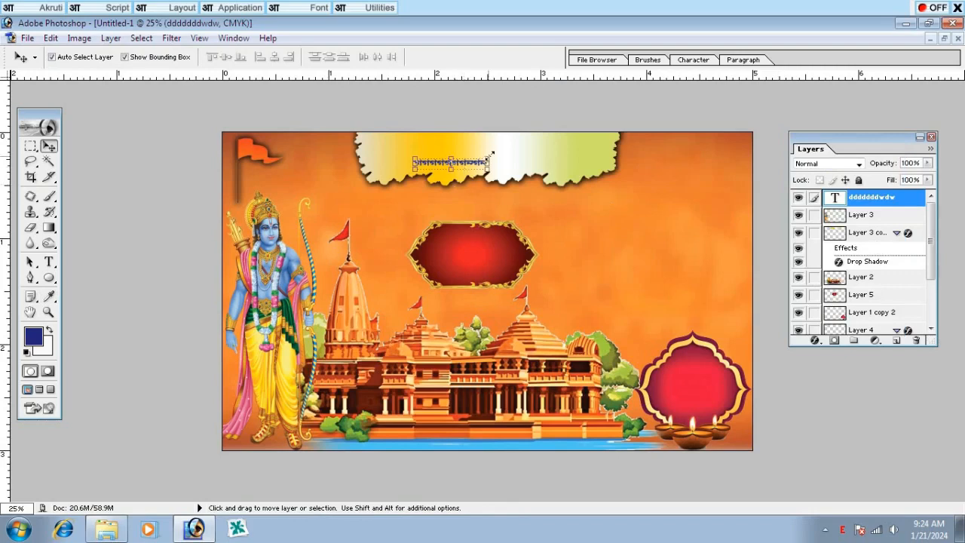
{"action": "left_click_drag", "start_coordinate": [491, 154], "coordinate": [455, 148]}
{"action": "key", "text": "Return"}
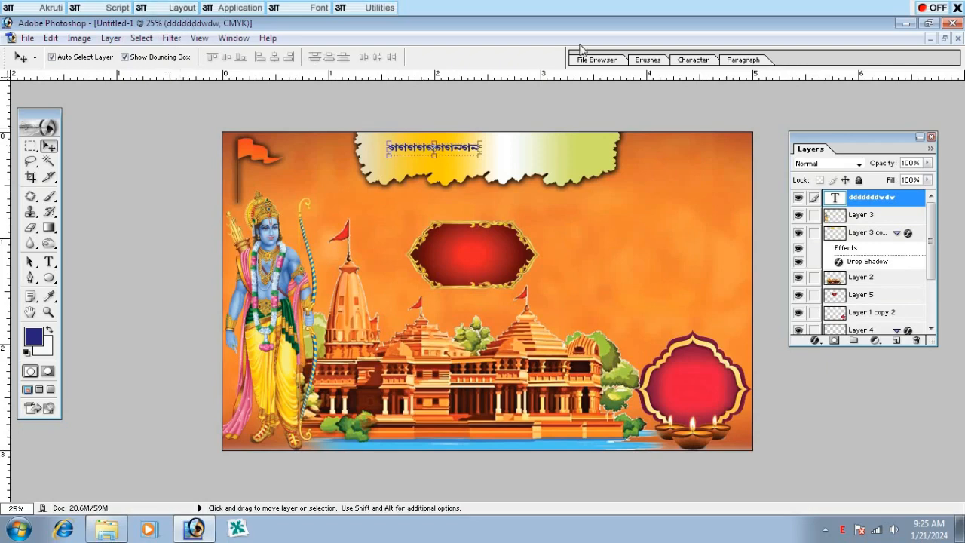
Turn on Akruti Bengali typing and replace the placeholder text with the first line "আসুন আমরা নিজেদের ঘরকে মন্দির বানাই".
{"action": "left_click", "coordinate": [928, 8]}
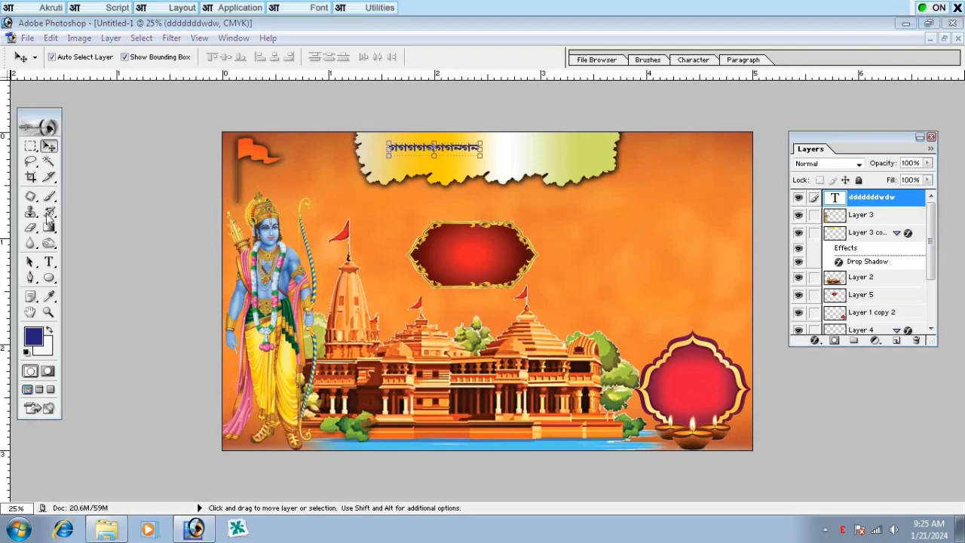
{"action": "left_click", "coordinate": [49, 262]}
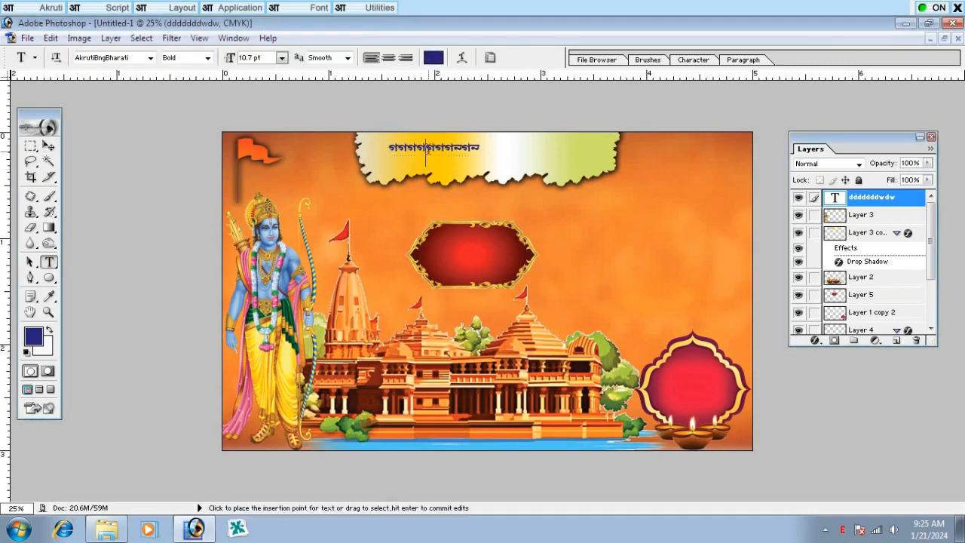
{"action": "left_click", "coordinate": [426, 150]}
{"action": "key", "text": "ctrl+a"}
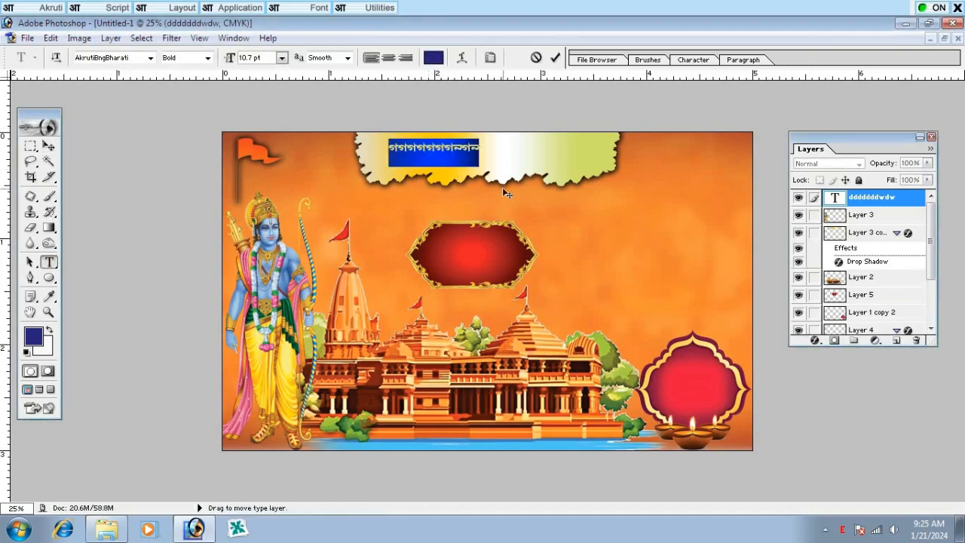
{"action": "type", "text": "আ"}
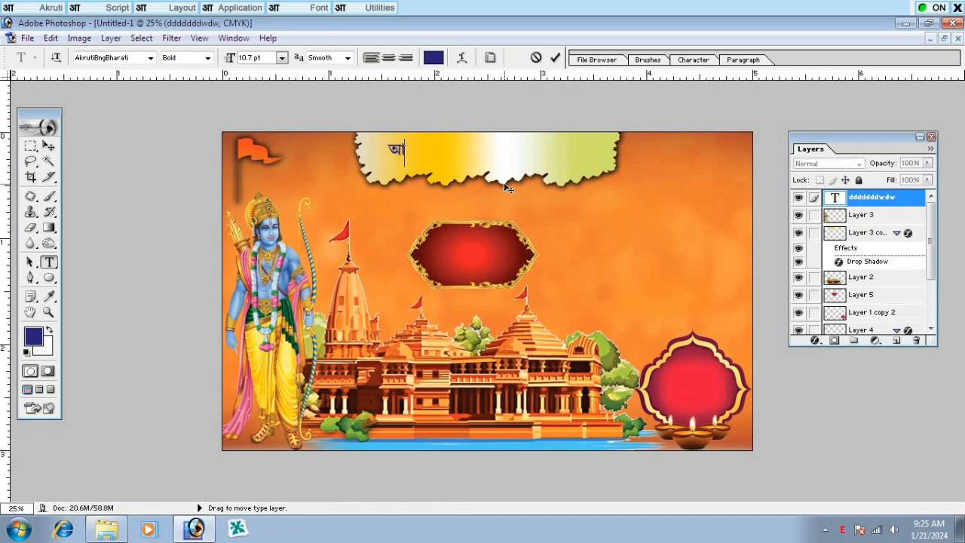
{"action": "type", "text": "সুন আমরা"}
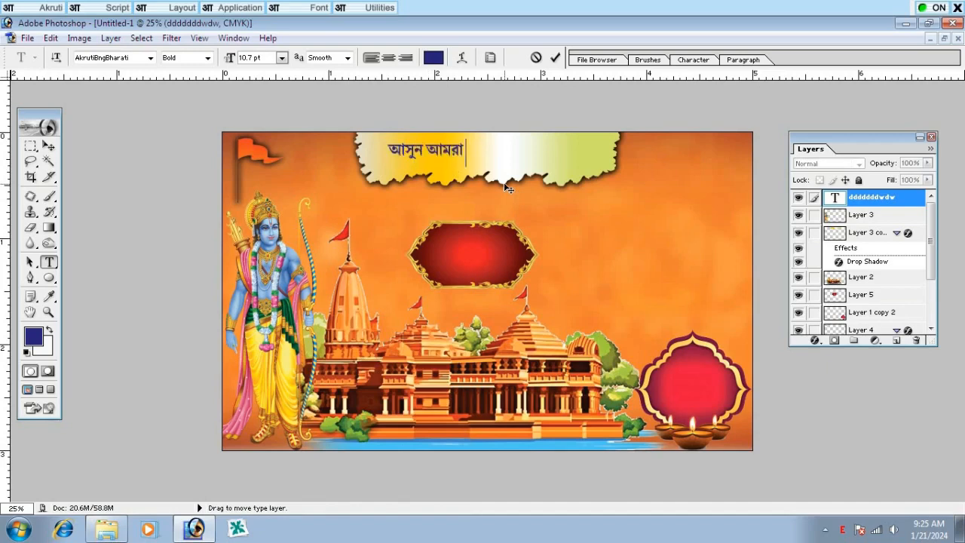
{"action": "type", "text": " নিজেদের"}
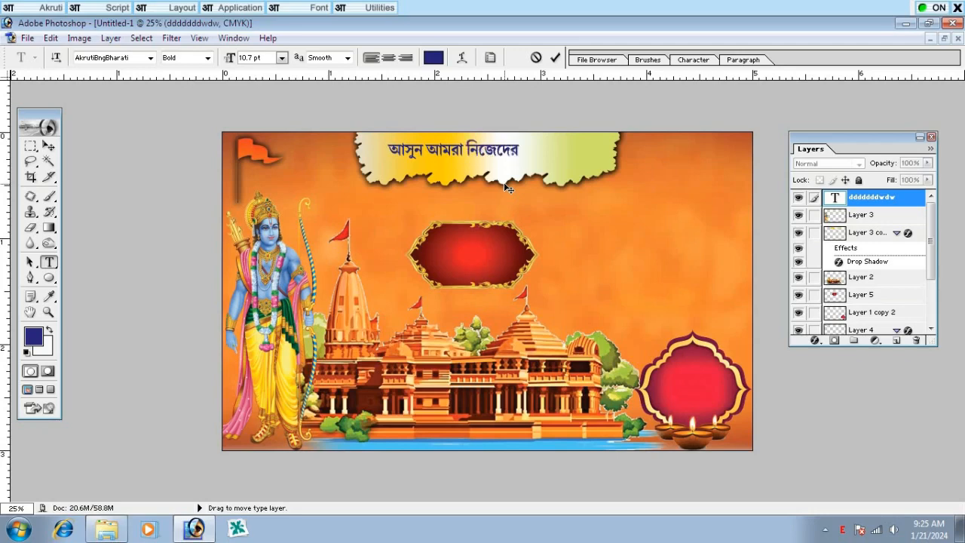
{"action": "type", "text": " ঘরকে মন্দির"}
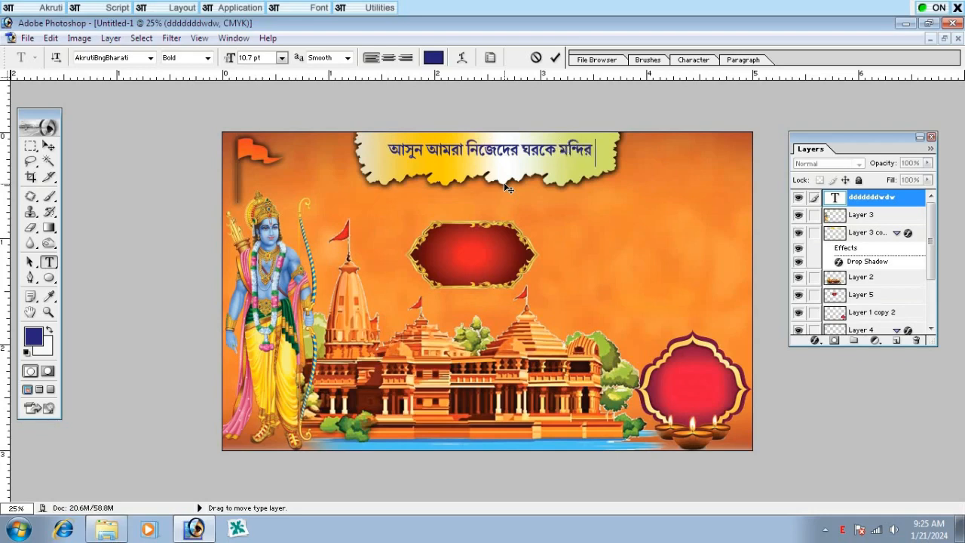
{"action": "type", "text": " বান"}
Add the second text line "প্রভু শ্রীরামের আগমন উপলক্ষে দীপাবলী পালন করি ।".
{"action": "type", "text": "প্রভু"}
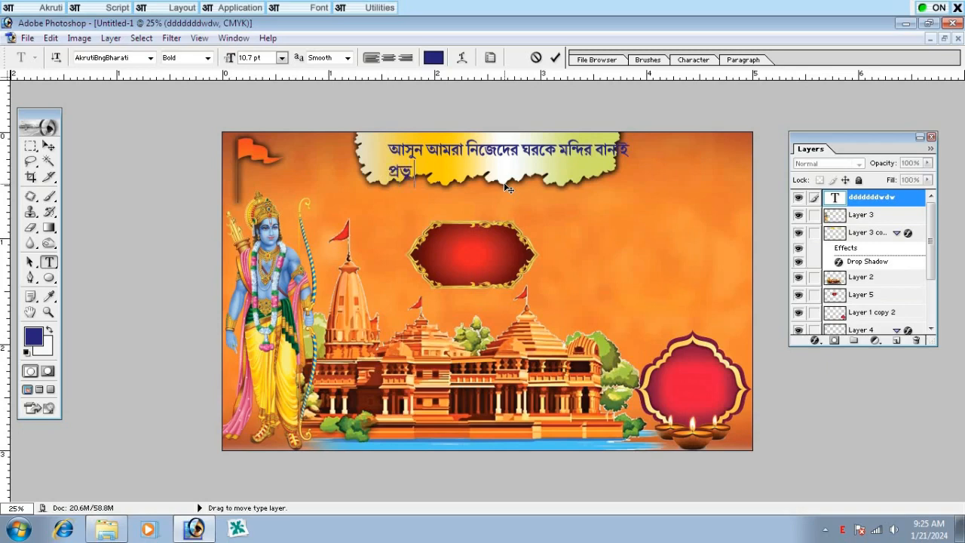
{"action": "type", "text": " শ্রীরামের"}
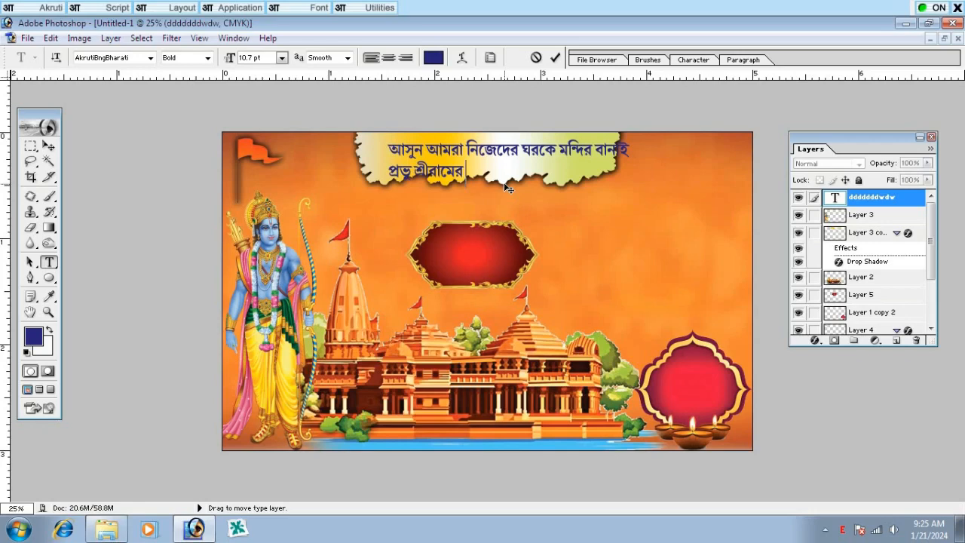
{"action": "type", "text": "আগমন"}
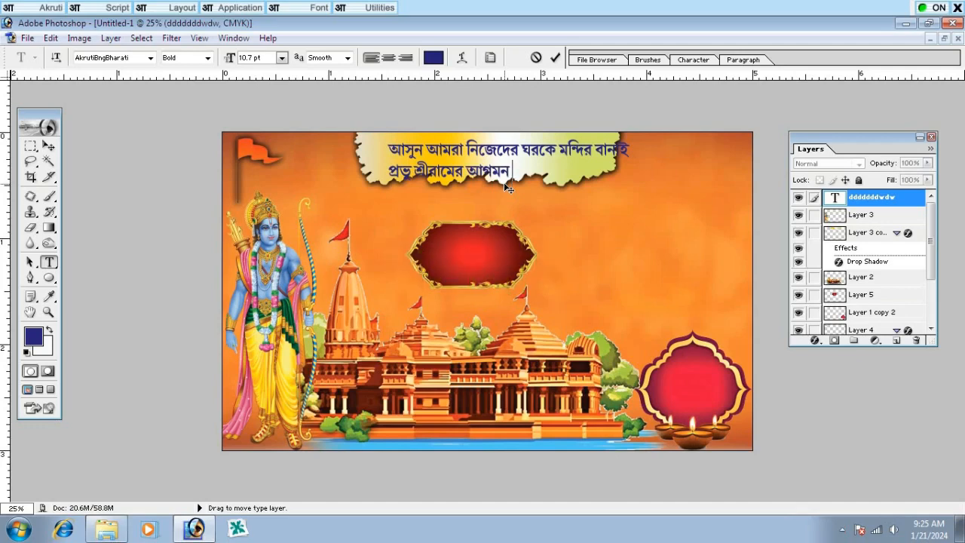
{"action": "type", "text": "উপলক্ষে দীপাব"}
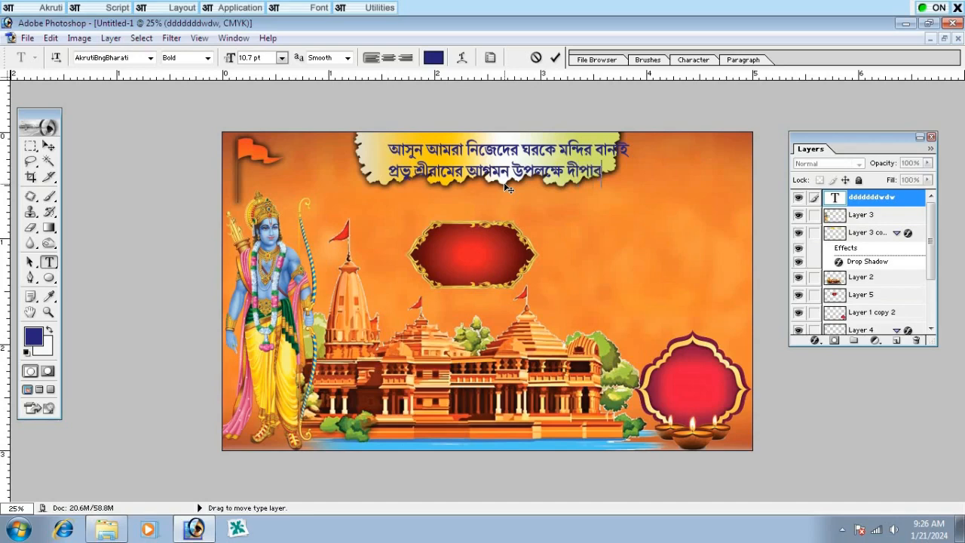
{"action": "type", "text": "লী পালন করি ।"}
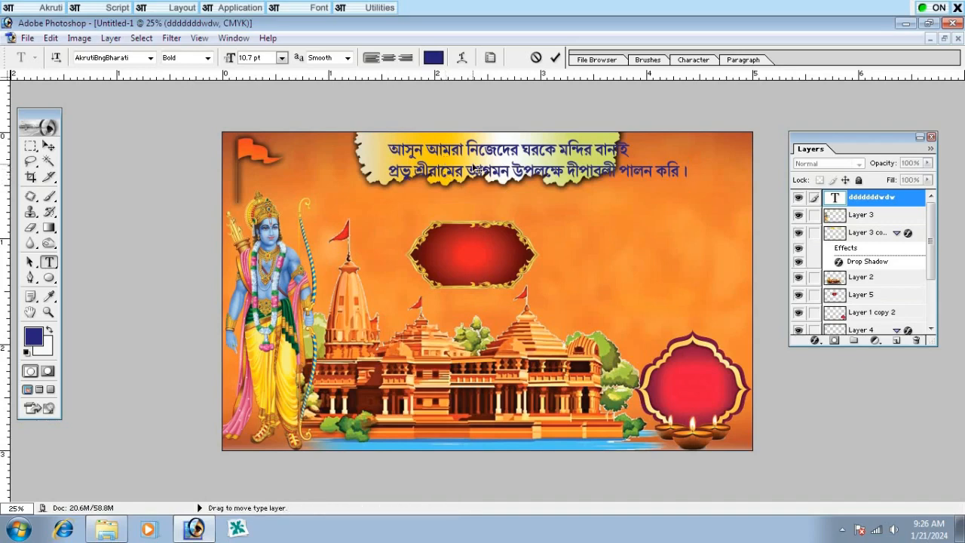
Centre-align both Bengali text lines and move them to the middle of the gradient shape.
{"action": "key", "text": "ctrl+a"}
{"action": "left_click", "coordinate": [370, 58]}
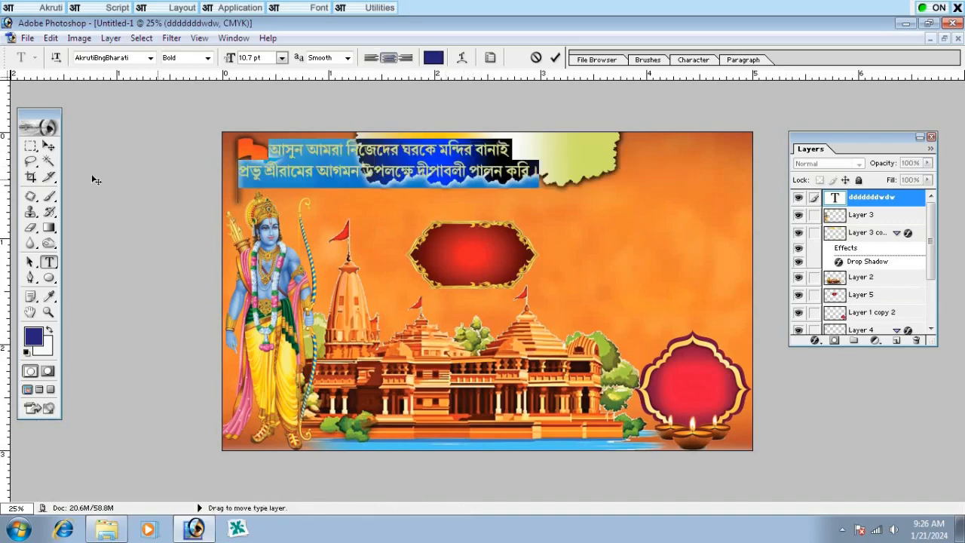
{"action": "left_click", "coordinate": [49, 145]}
{"action": "left_click_drag", "start_coordinate": [455, 184], "coordinate": [517, 218]}
{"action": "left_click", "coordinate": [564, 226]}
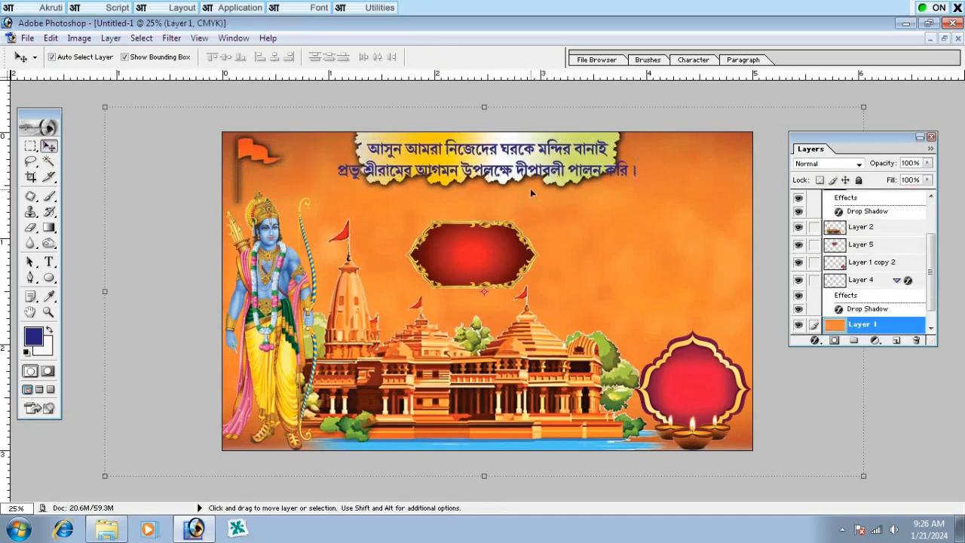
Widen the gradient shape symmetrically to about 130% so it spans behind the Bengali text.
{"action": "left_click", "coordinate": [614, 140]}
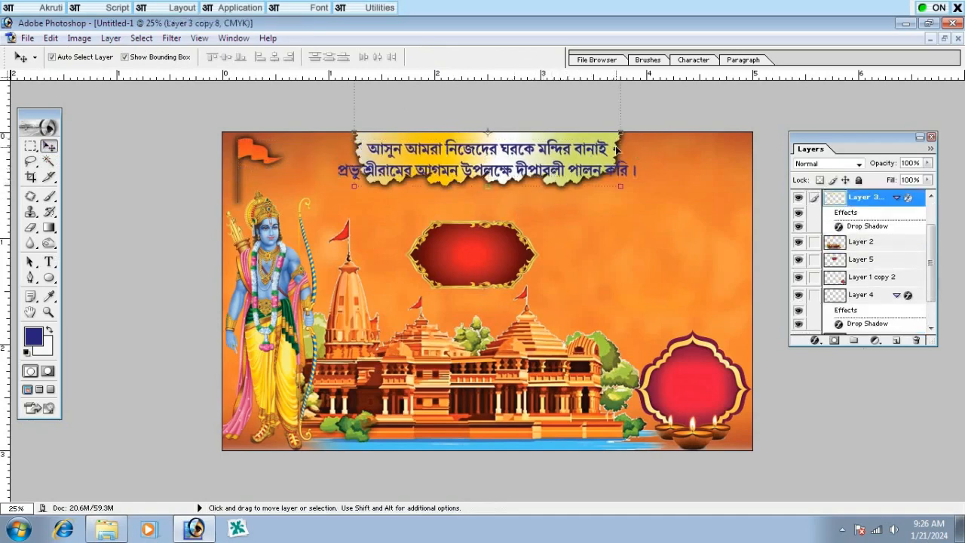
{"action": "left_click_drag", "start_coordinate": [620, 151], "coordinate": [662, 149]}
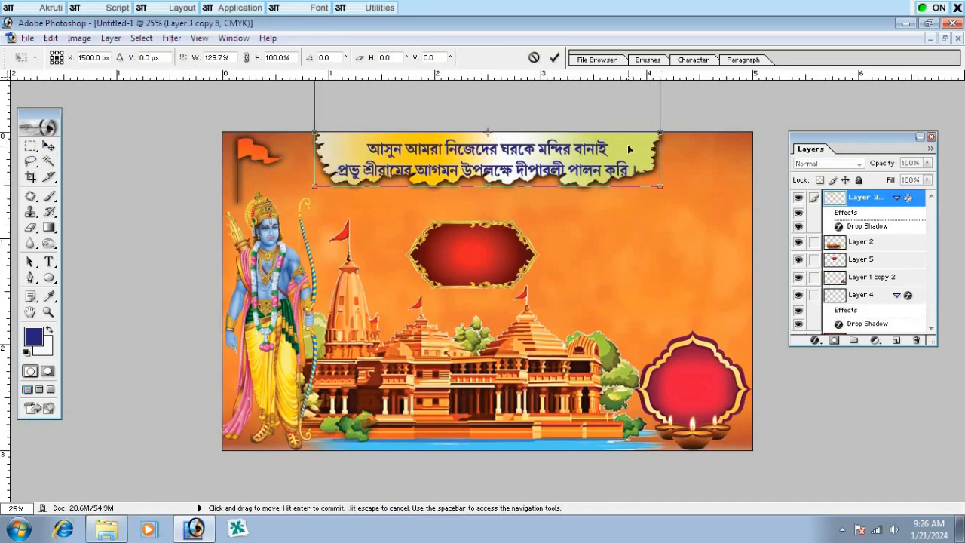
{"action": "key", "text": "Return"}
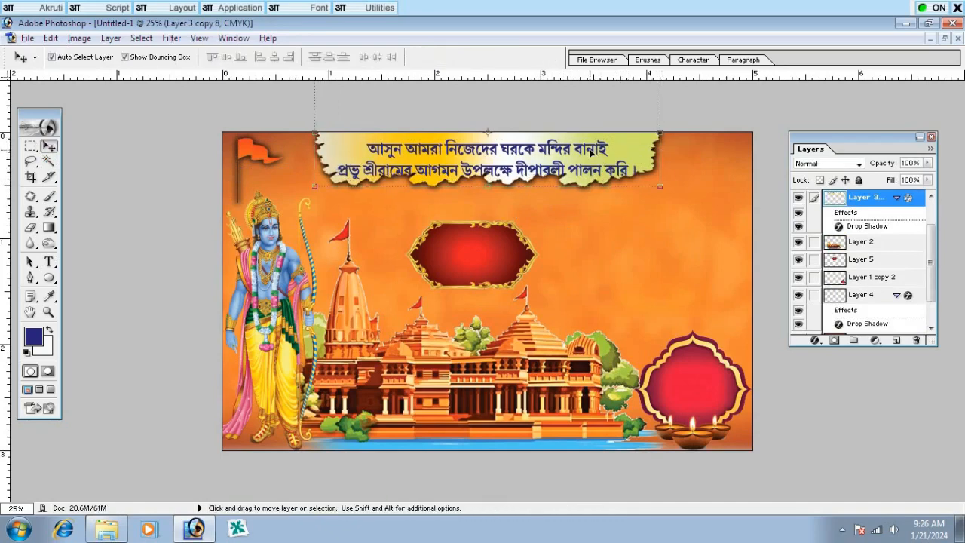
Nudge the Bengali text upward and reduce its height to about 92% so it fits within the gradient shape.
{"action": "left_click", "coordinate": [591, 150]}
{"action": "key", "text": "shift+Up"}
{"action": "key", "text": "shift+Up"}
{"action": "key", "text": "shift+Up"}
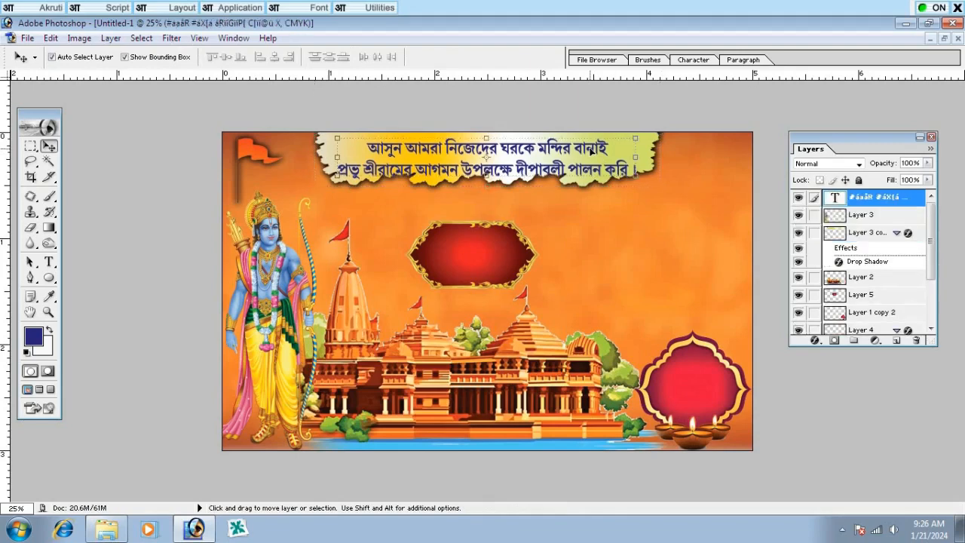
{"action": "key", "text": "ctrl+t"}
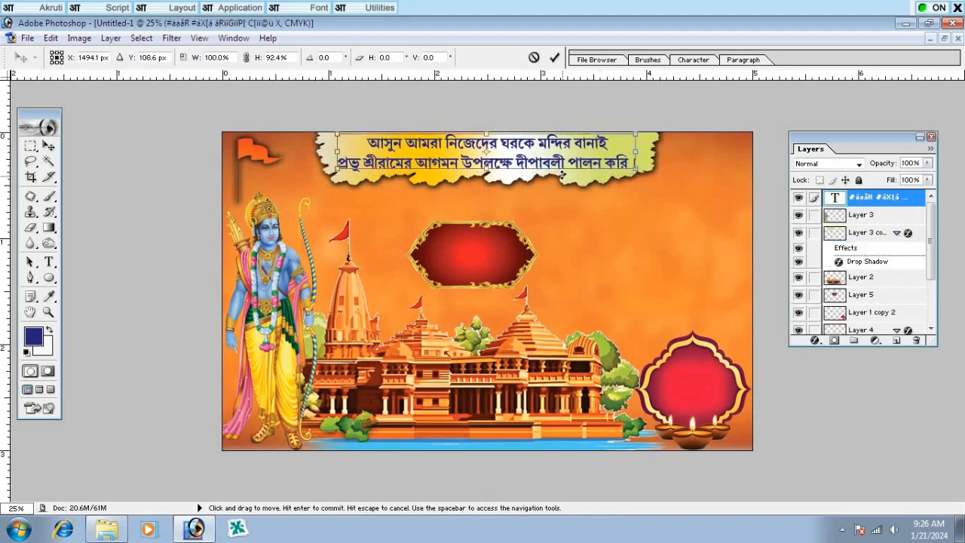
{"action": "left_click_drag", "start_coordinate": [562, 179], "coordinate": [563, 175]}
{"action": "key", "text": "Return"}
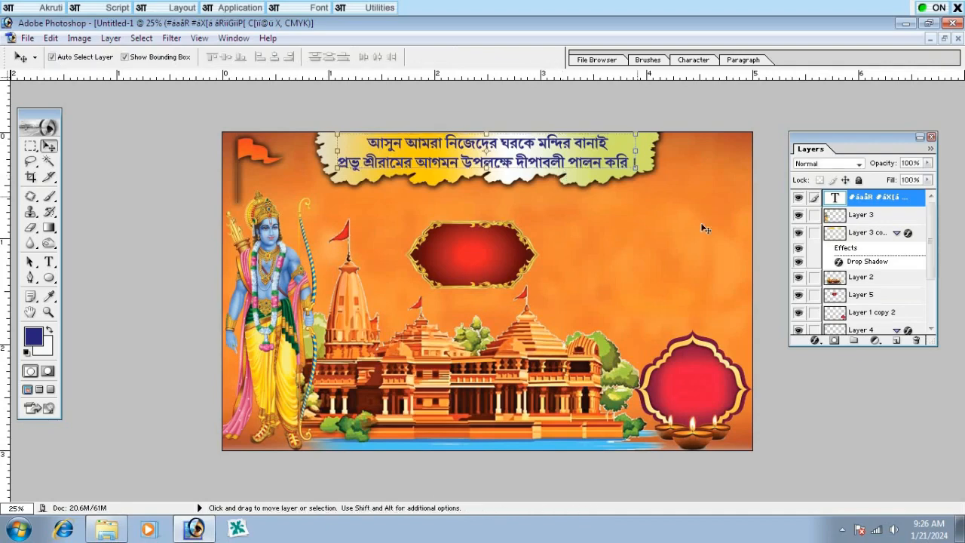
Give the Bengali text a white Outer Glow with Normal blending, 100% opacity, 13% spread and 10 px size.
{"action": "left_click", "coordinate": [814, 341]}
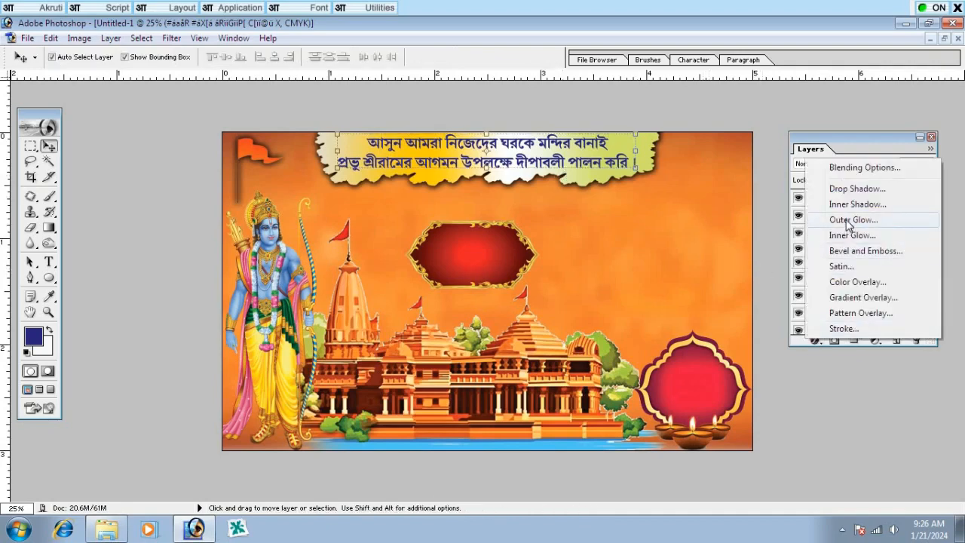
{"action": "left_click", "coordinate": [847, 220]}
{"action": "left_click", "coordinate": [757, 117]}
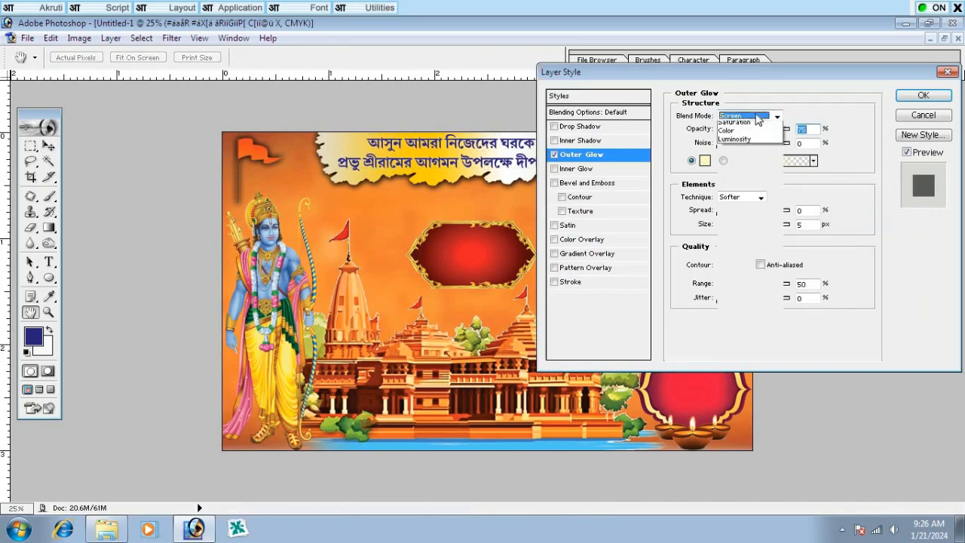
{"action": "left_click", "coordinate": [750, 127]}
{"action": "left_click_drag", "start_coordinate": [774, 131], "coordinate": [878, 132]}
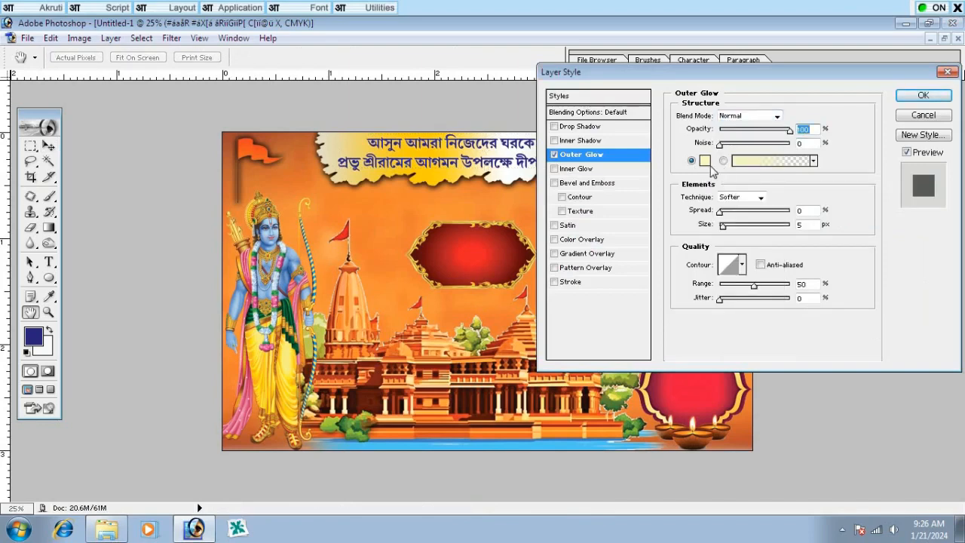
{"action": "left_click", "coordinate": [708, 160]}
{"action": "left_click_drag", "start_coordinate": [603, 139], "coordinate": [571, 44]}
{"action": "left_click", "coordinate": [884, 121]}
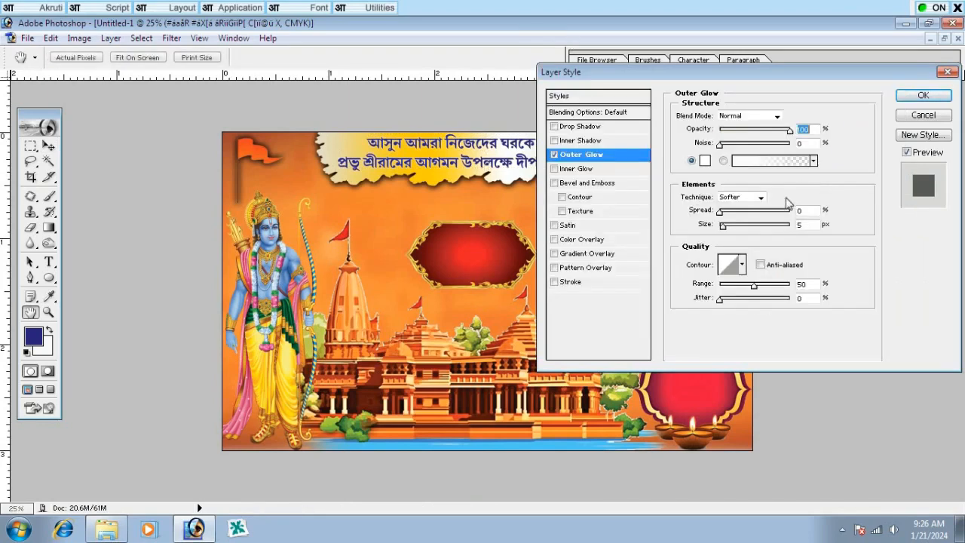
{"action": "left_click", "coordinate": [723, 212]}
{"action": "left_click_drag", "start_coordinate": [727, 216], "coordinate": [727, 227]}
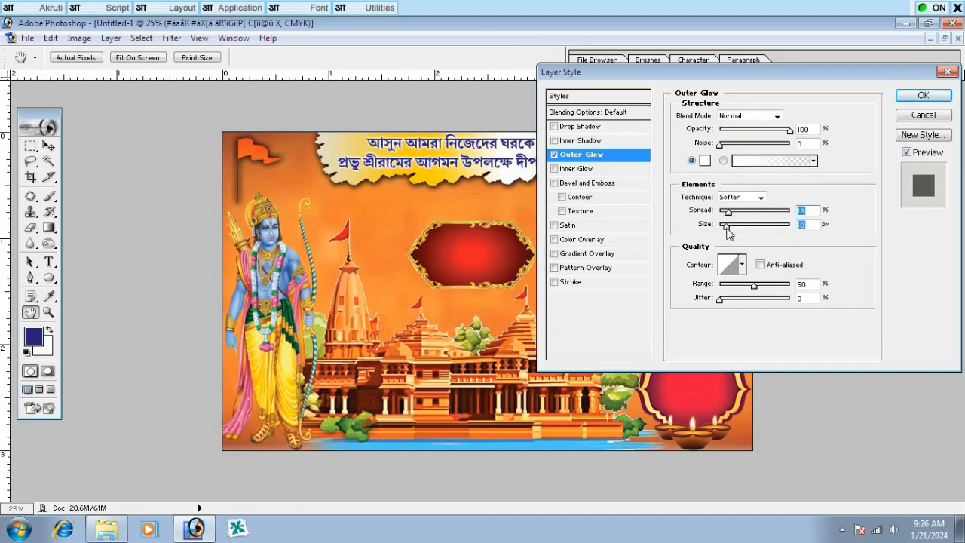
{"action": "key", "text": "Return"}
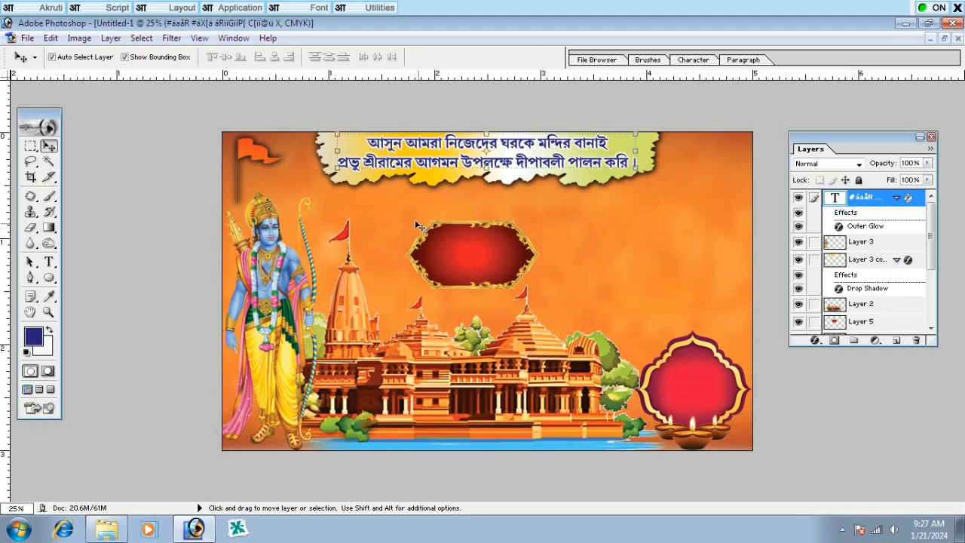
Widen the orange flag above Lord Ram to about 125% of its width, keeping its height.
{"action": "left_click", "coordinate": [254, 163]}
{"action": "key", "text": "ctrl+space"}
{"action": "left_click_drag", "start_coordinate": [255, 165], "coordinate": [677, 410]}
{"action": "left_click", "coordinate": [175, 108]}
{"action": "key", "text": "ctrl+t"}
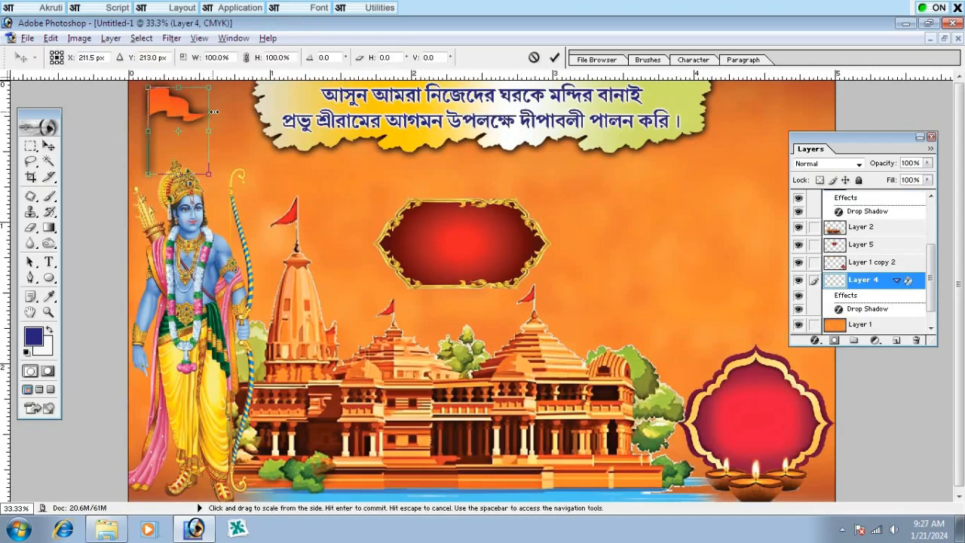
{"action": "left_click_drag", "start_coordinate": [209, 112], "coordinate": [221, 111]}
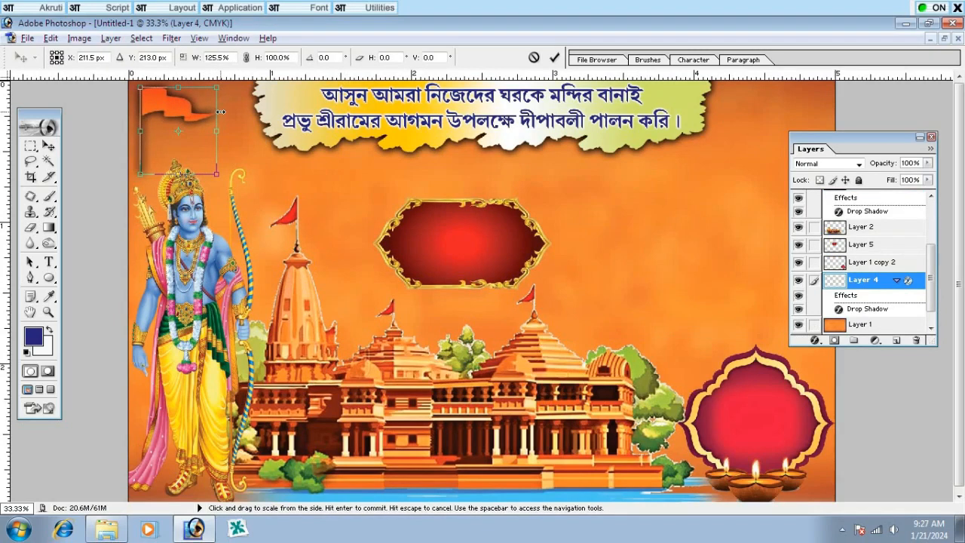
{"action": "key", "text": "Return"}
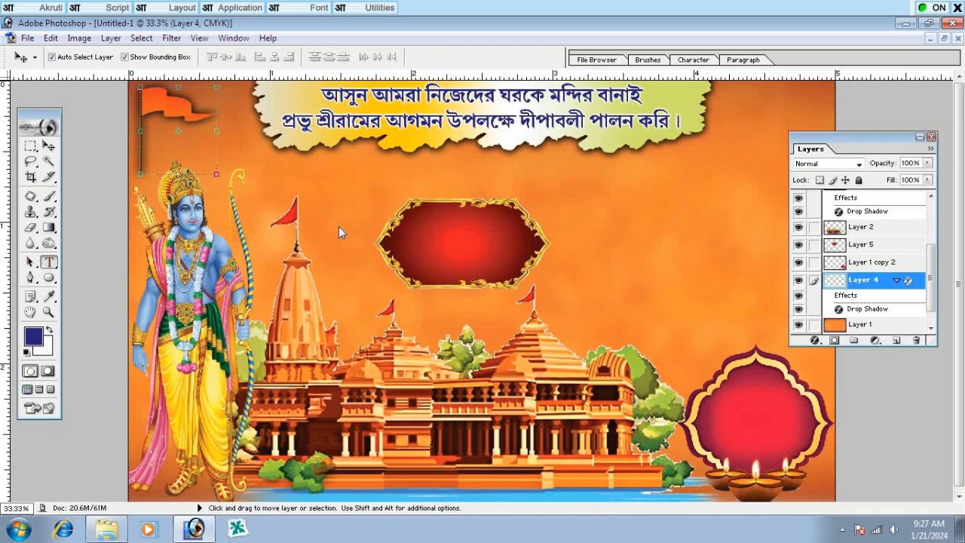
Add the Bengali text "জয় শ্রীরাম" on two lines near the dark red frame and right-align it.
{"action": "left_click", "coordinate": [381, 250]}
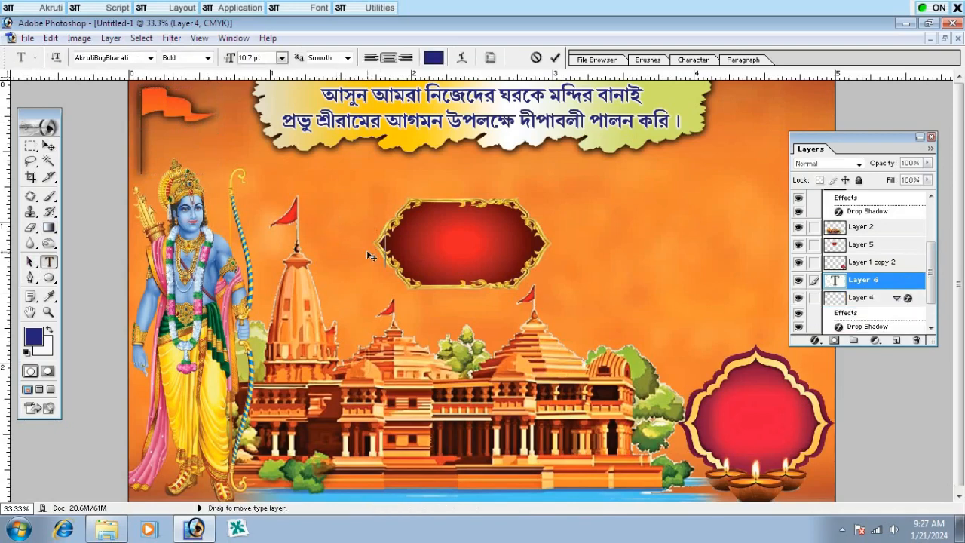
{"action": "left_click_drag", "start_coordinate": [367, 252], "coordinate": [322, 199]}
{"action": "key", "text": "ctrl+a"}
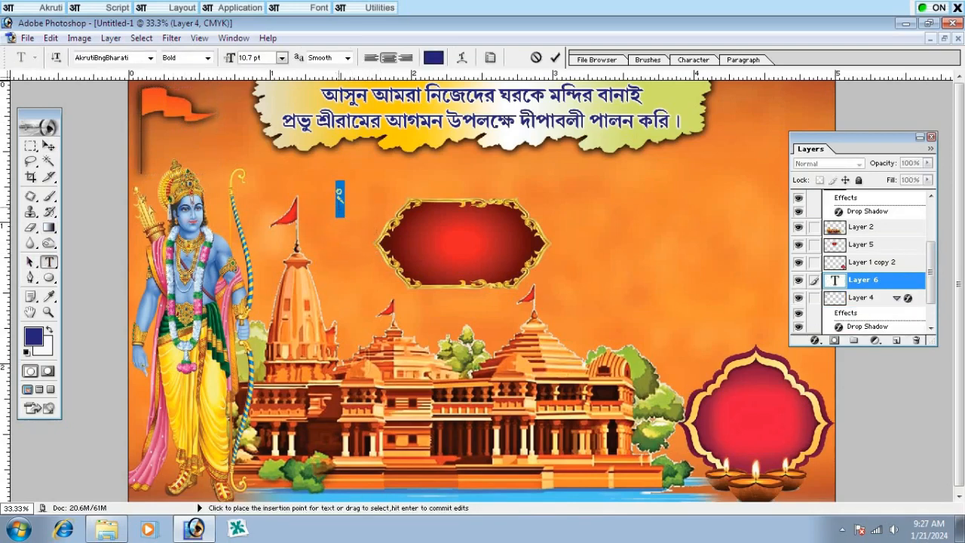
{"action": "type", "text": "জয় "}
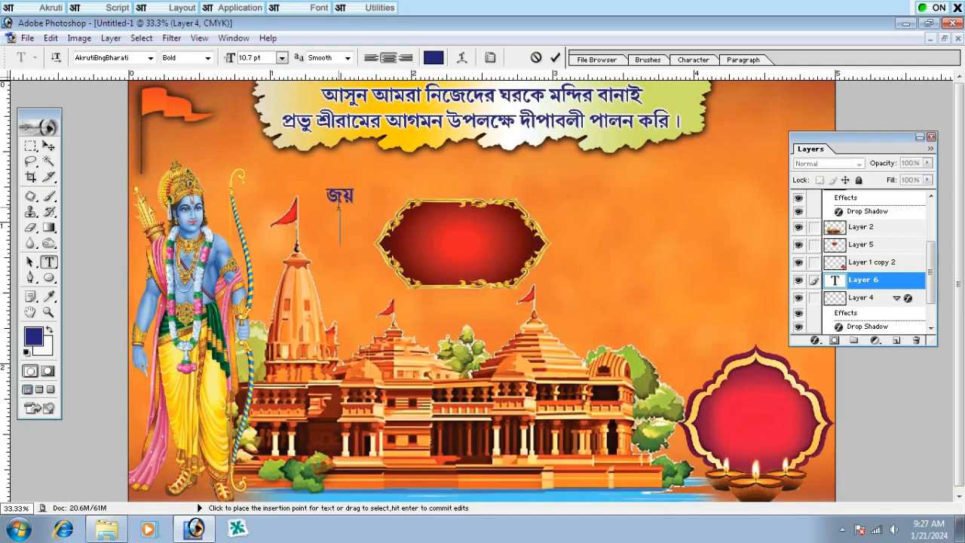
{"action": "type", "text": "শ্রীরাম"}
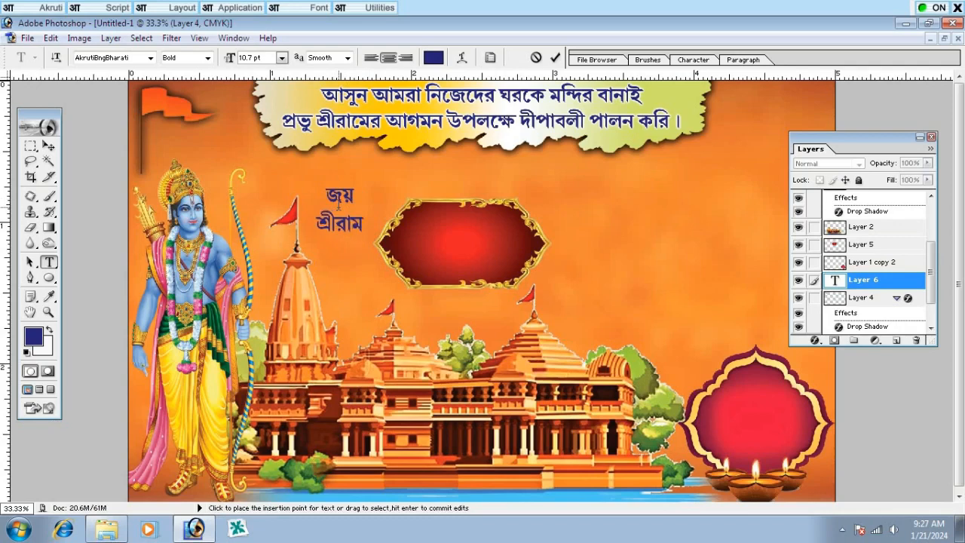
{"action": "key", "text": "ctrl+a"}
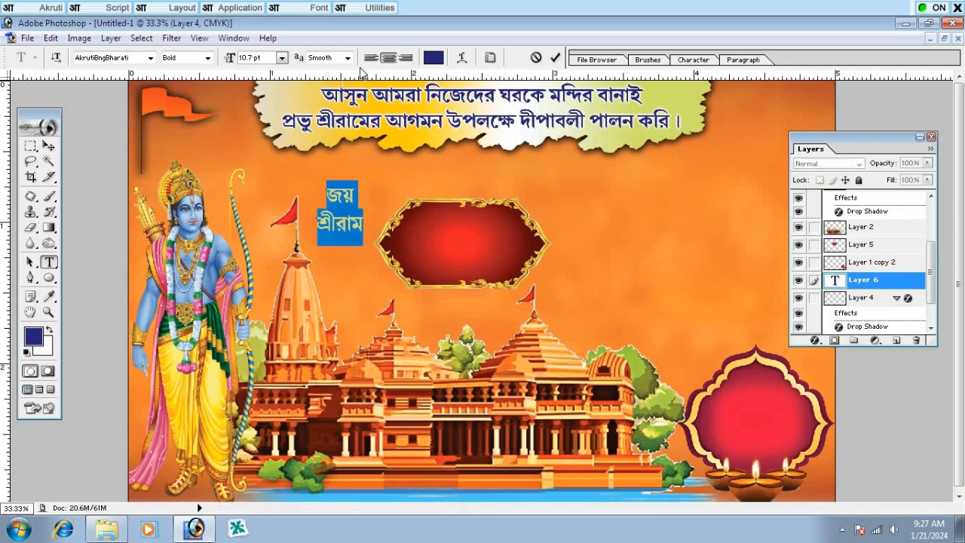
{"action": "left_click", "coordinate": [406, 58]}
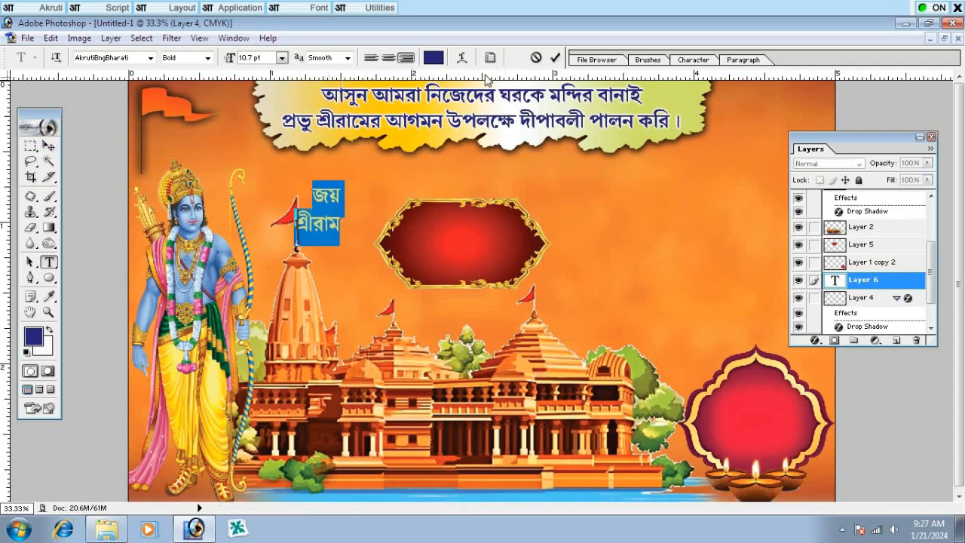
{"action": "left_click", "coordinate": [48, 145]}
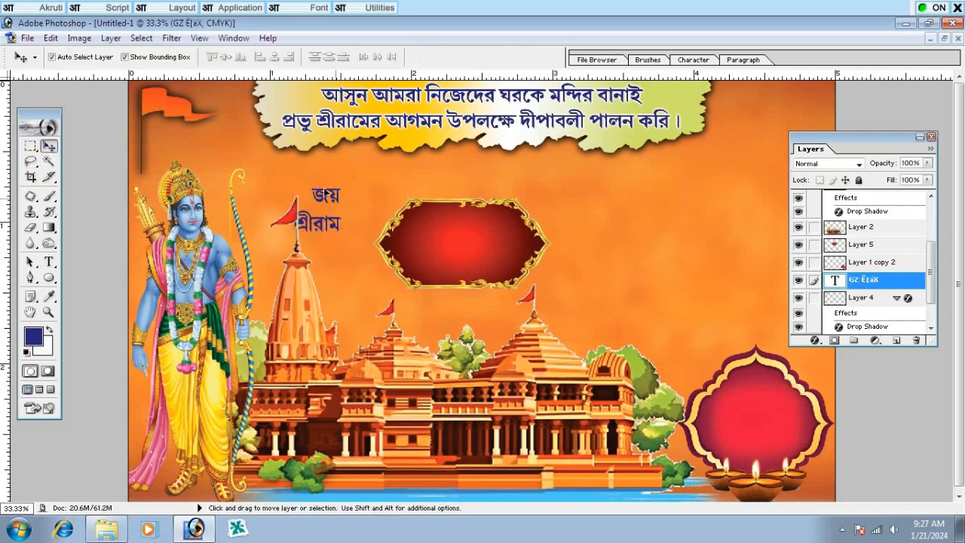
Move the "জয় শ্রীরাম" text beneath the orange flag above Lord Ram and tighten its line spacing.
{"action": "left_click_drag", "start_coordinate": [338, 202], "coordinate": [233, 140]}
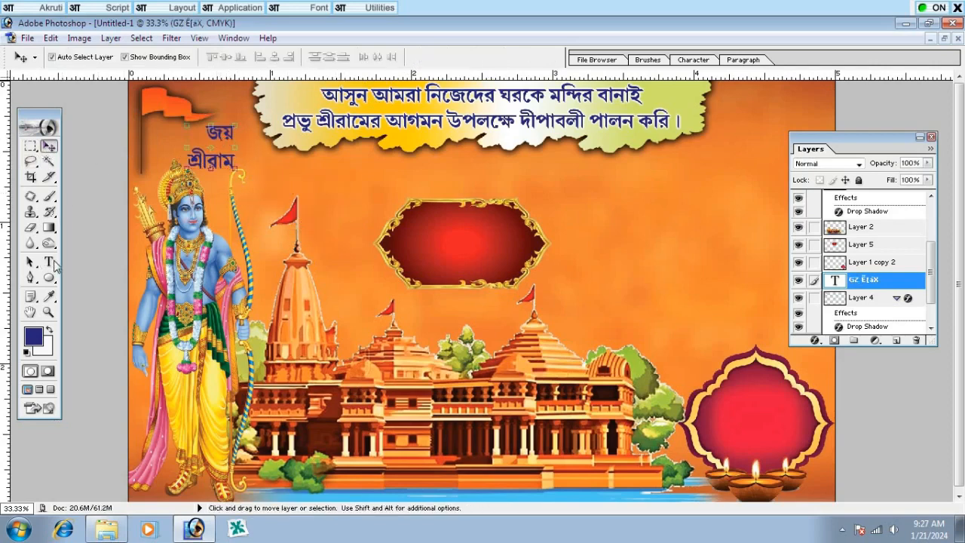
{"action": "left_click", "coordinate": [48, 262]}
{"action": "left_click", "coordinate": [220, 162]}
{"action": "key", "text": "ctrl+a"}
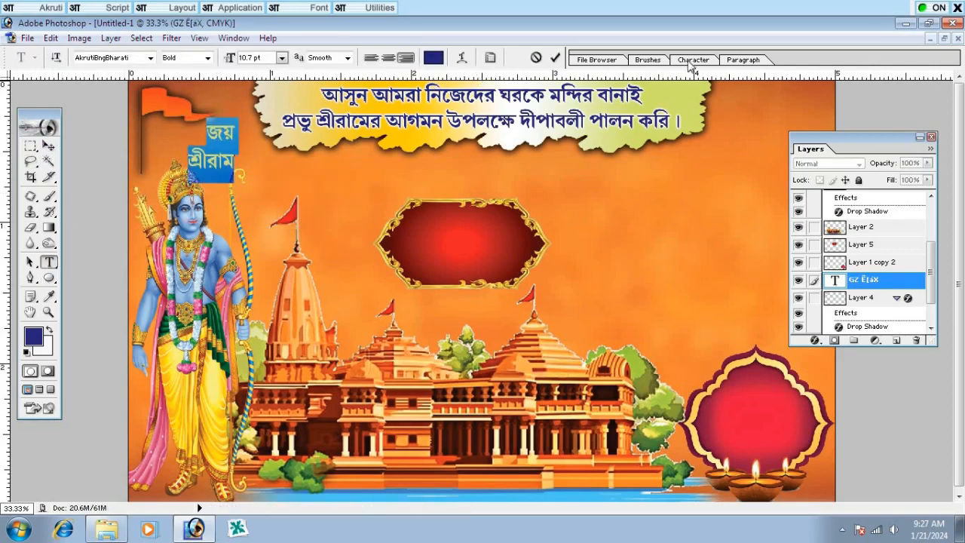
{"action": "left_click", "coordinate": [687, 60]}
{"action": "key", "text": "Down"}
{"action": "key", "text": "Down"}
{"action": "key", "text": "Down"}
{"action": "key", "text": "Down"}
{"action": "key", "text": "Down"}
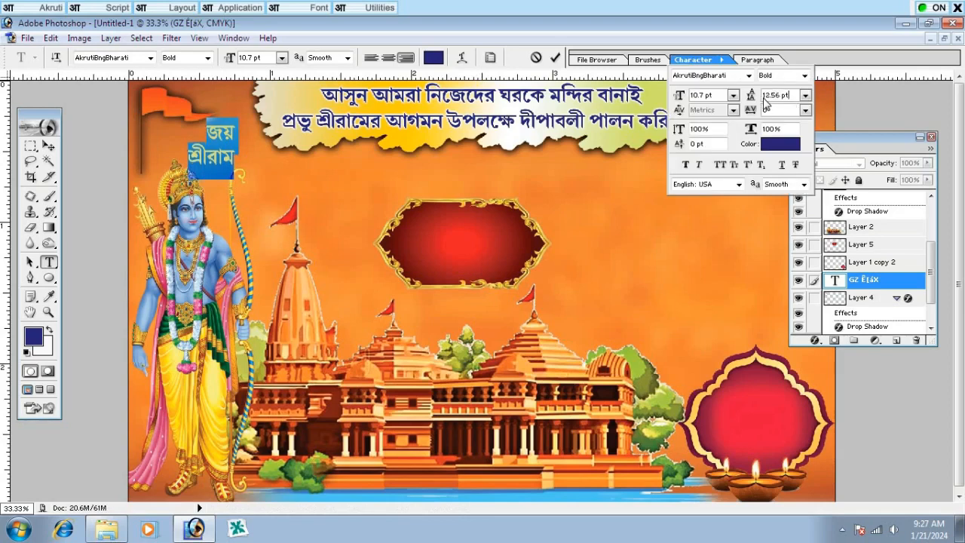
Shift the "জয় শ্রীরাম" text beside the flagpole and widen it to fit between the flag and Lord Ram's crown.
{"action": "left_click", "coordinate": [49, 146]}
{"action": "left_click_drag", "start_coordinate": [225, 141], "coordinate": [198, 143]}
{"action": "key", "text": "ctrl+t"}
{"action": "key", "text": "Return"}
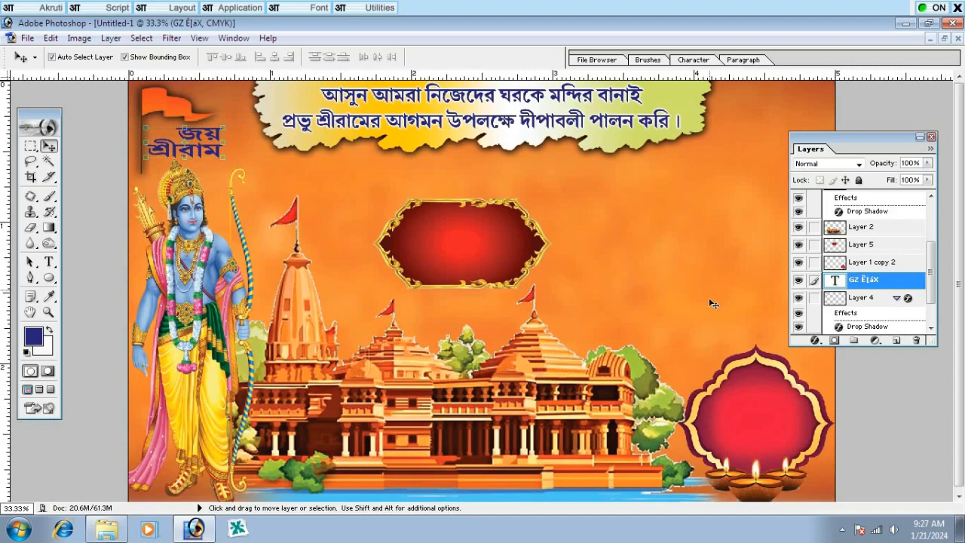
Give the "জয় শ্রীরাম" text a reversed Gradient Overlay from the Orange, Yellow, Orange preset, with the first orange stop removed.
{"action": "left_click", "coordinate": [814, 341]}
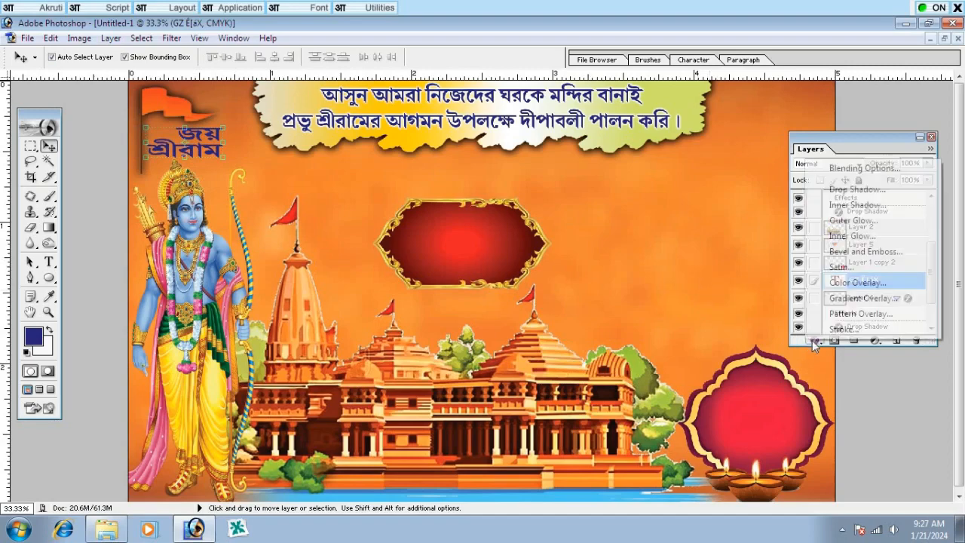
{"action": "left_click", "coordinate": [846, 300]}
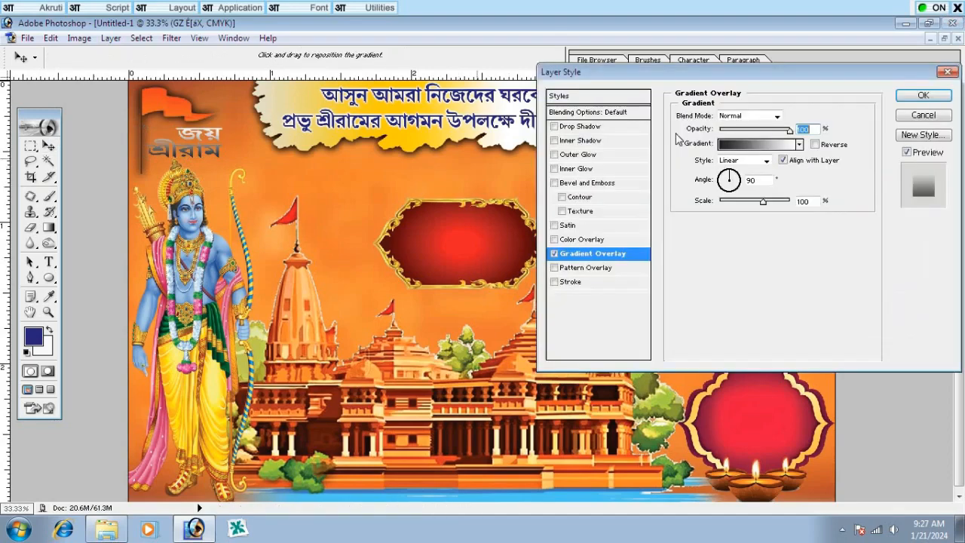
{"action": "left_click", "coordinate": [780, 148]}
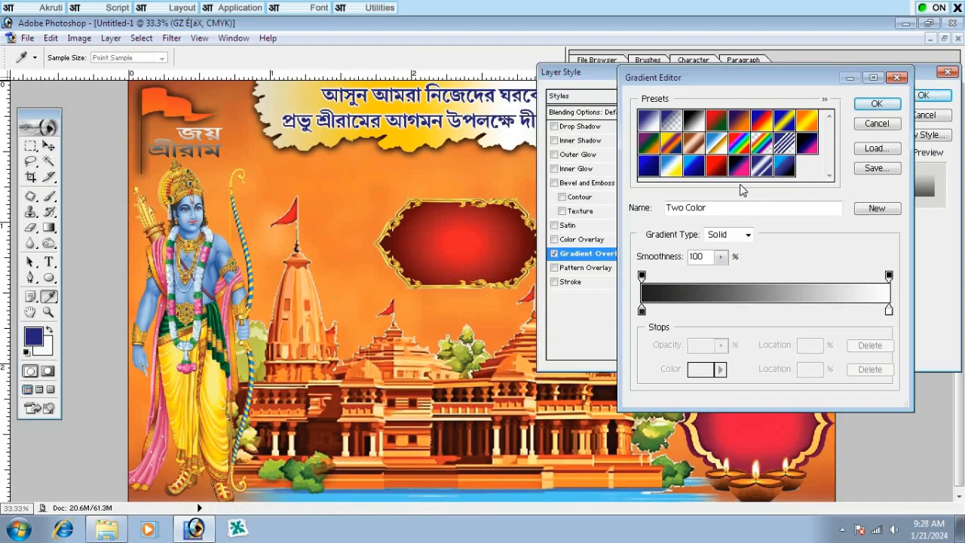
{"action": "left_click", "coordinate": [810, 124]}
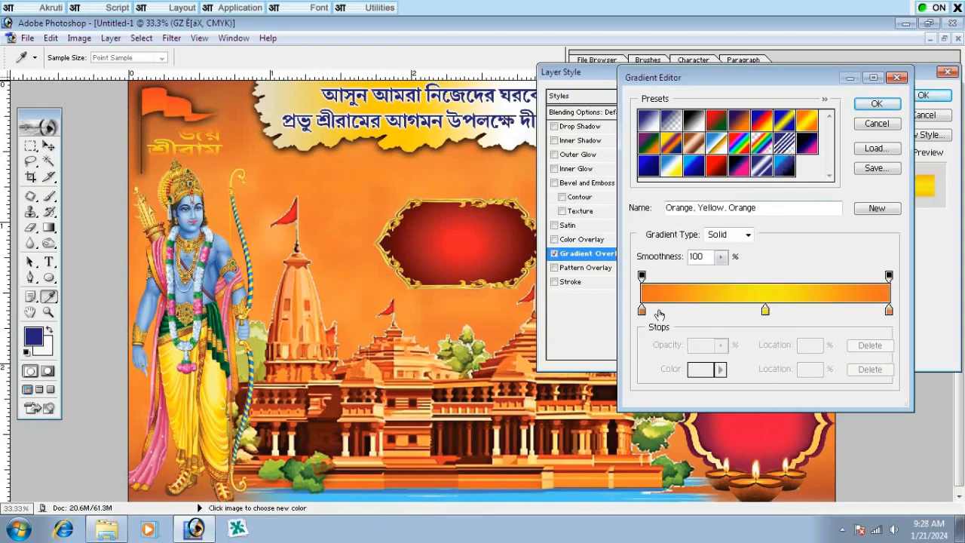
{"action": "left_click_drag", "start_coordinate": [642, 311], "coordinate": [647, 336]}
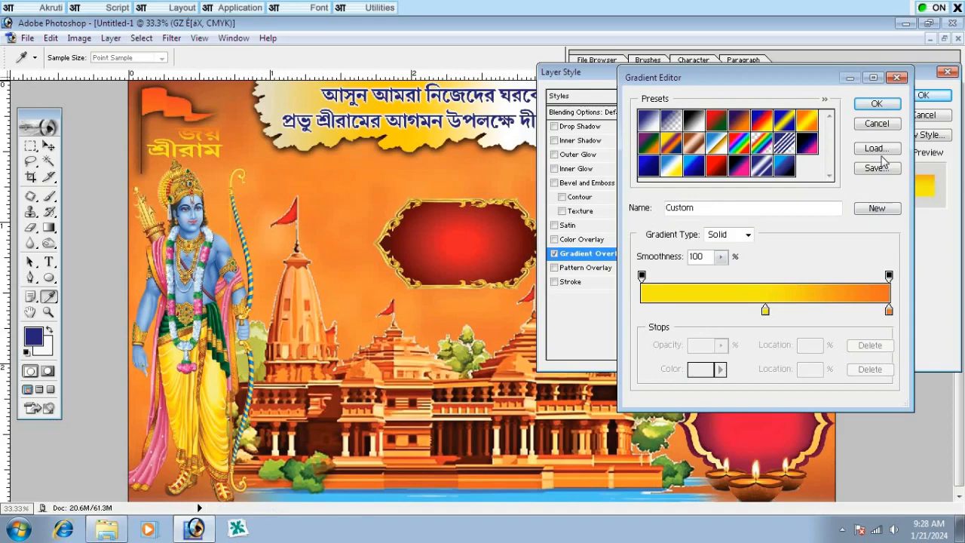
{"action": "left_click", "coordinate": [875, 105]}
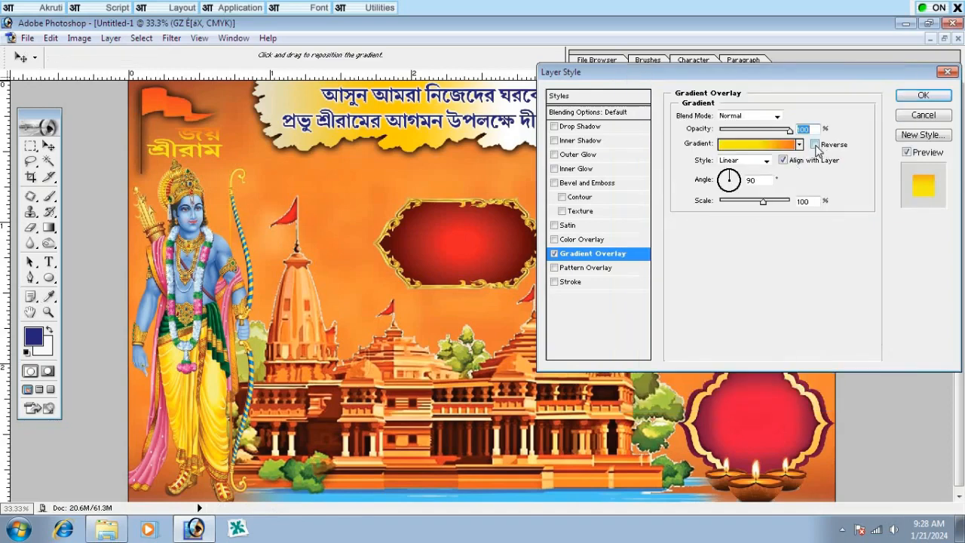
{"action": "left_click", "coordinate": [815, 144]}
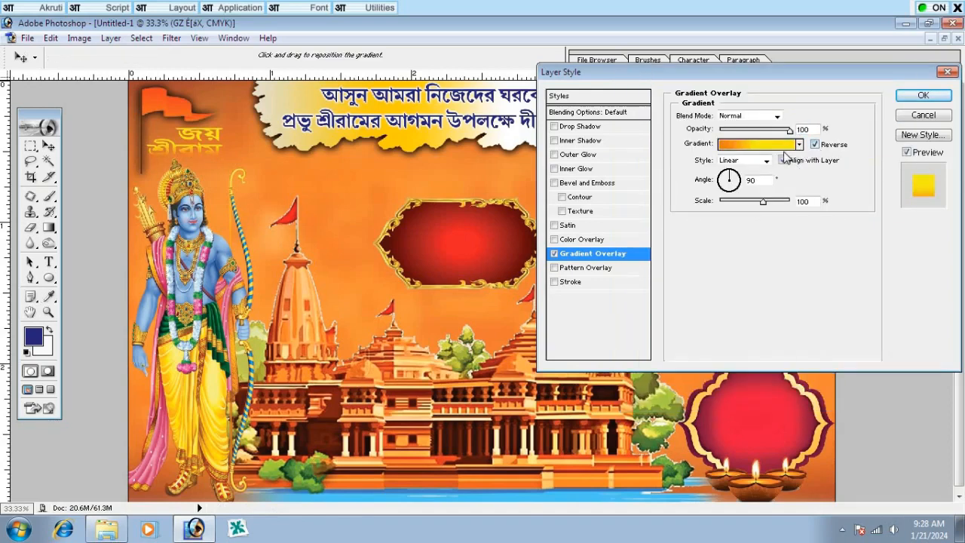
{"action": "left_click", "coordinate": [783, 160]}
{"action": "left_click", "coordinate": [783, 160]}
Add a black Drop Shadow to the "জয় শ্রীরাম" text with 100% opacity, 30% spread and about 18 px size.
{"action": "left_click", "coordinate": [600, 128]}
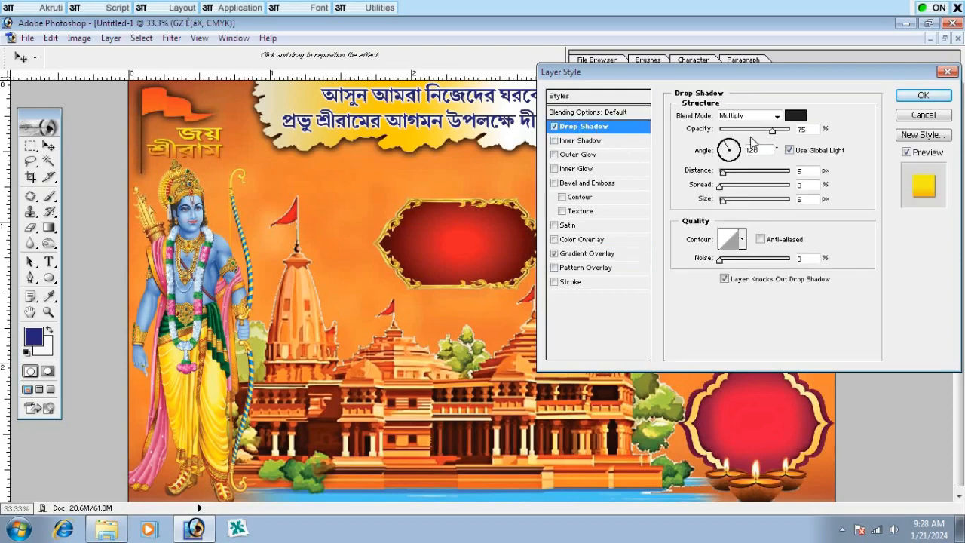
{"action": "left_click", "coordinate": [795, 116]}
{"action": "left_click_drag", "start_coordinate": [687, 221], "coordinate": [835, 372]}
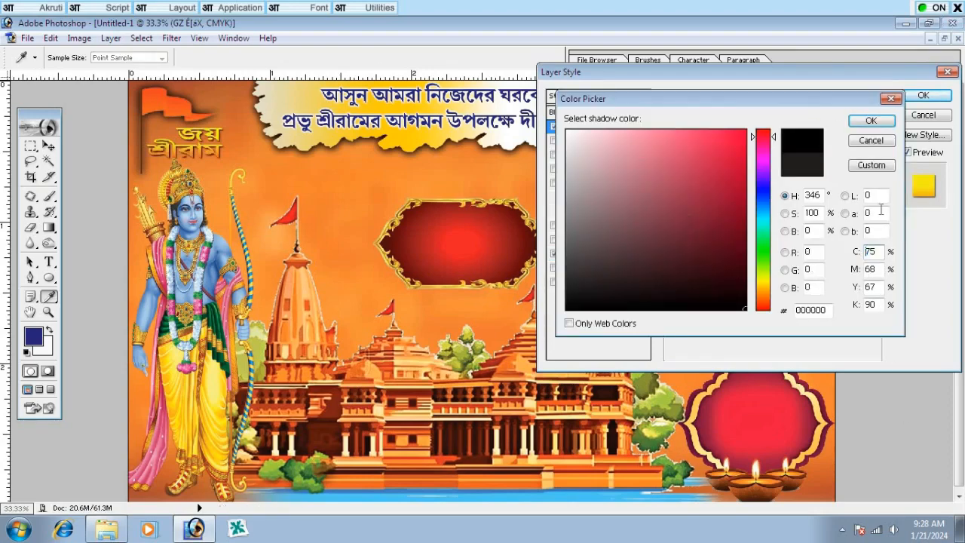
{"action": "left_click", "coordinate": [872, 123]}
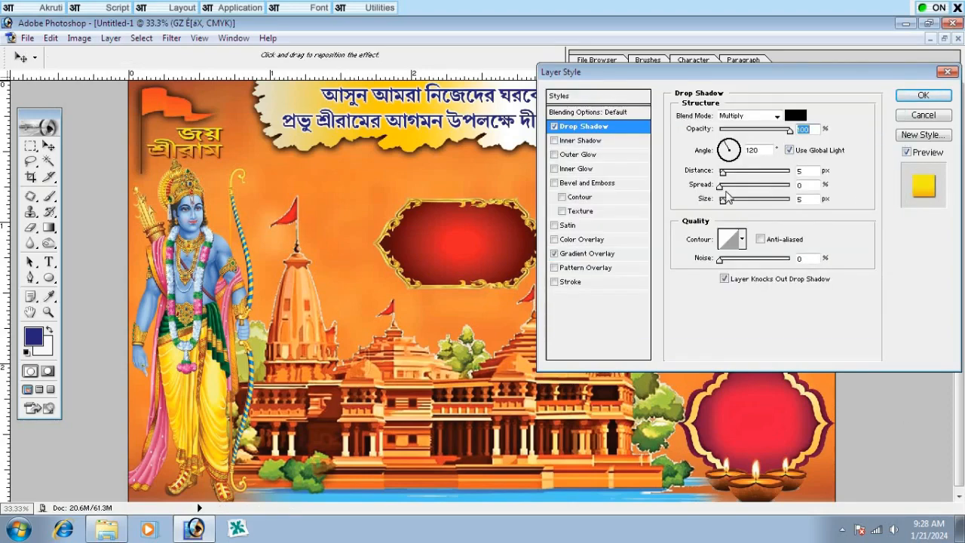
{"action": "left_click_drag", "start_coordinate": [721, 187], "coordinate": [744, 195]}
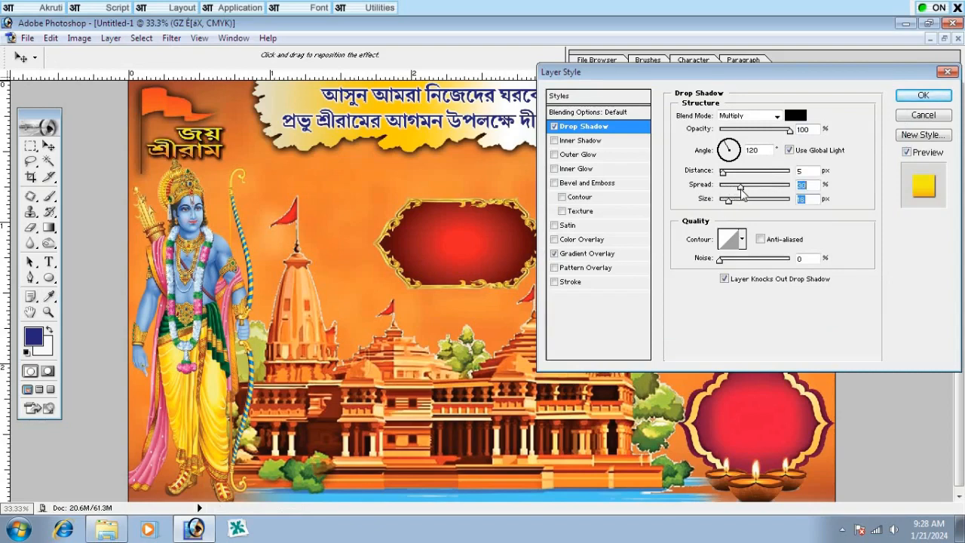
{"action": "key", "text": "Return"}
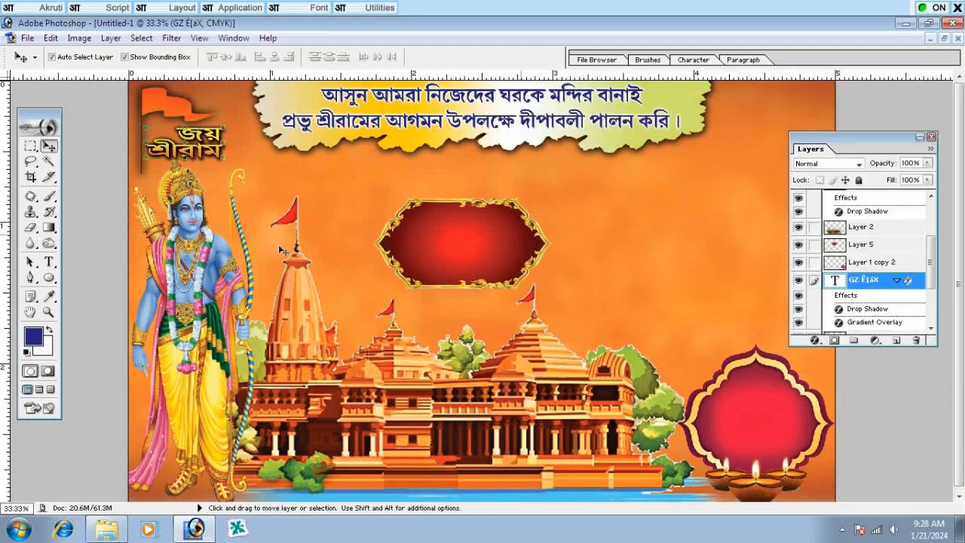
Scale the "জয় শ্রীরাম" text down proportionally to about 91%.
{"action": "key", "text": "ctrl+t"}
{"action": "left_click_drag", "start_coordinate": [220, 158], "coordinate": [217, 155]}
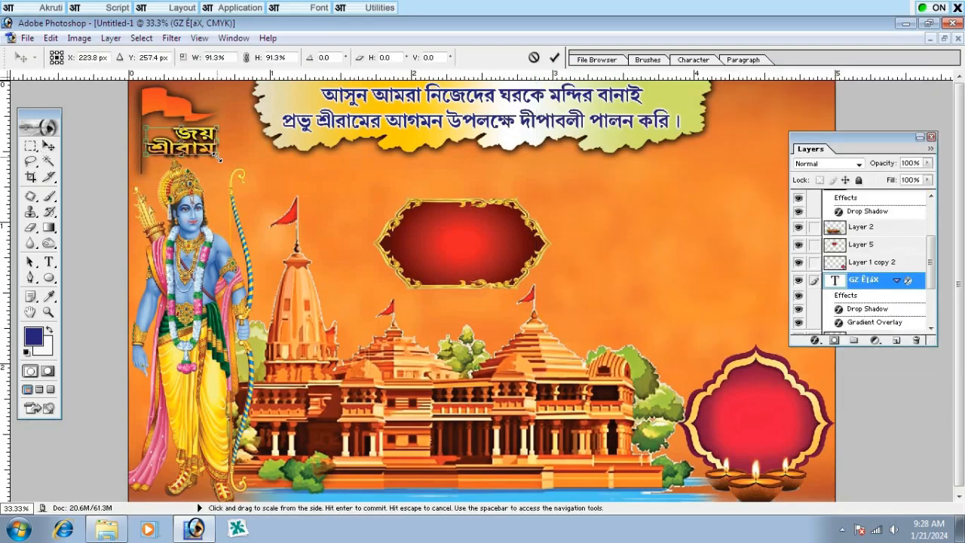
{"action": "key", "text": "Return"}
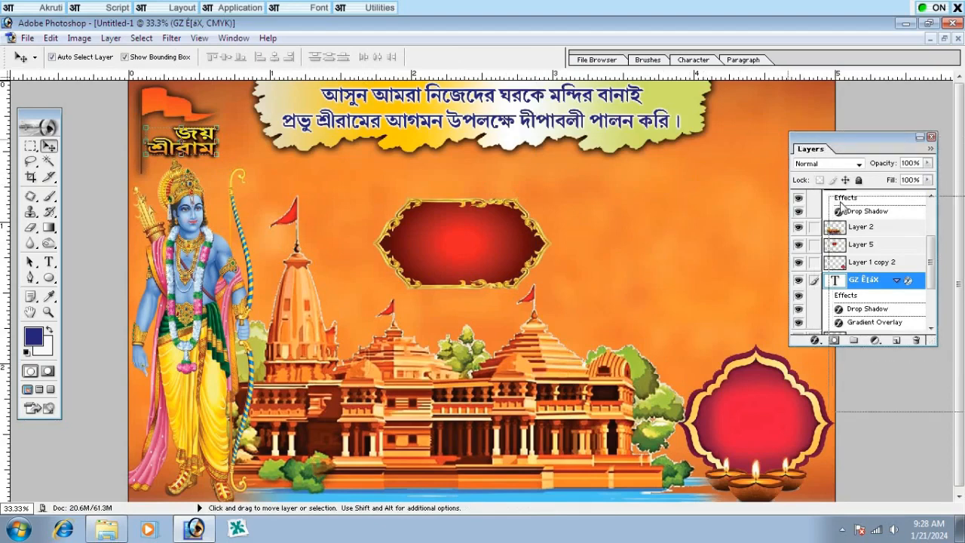
Duplicate the orange flag, flip the copy horizontally and place it in the banner's upper-right corner.
{"action": "left_click_drag", "start_coordinate": [841, 202], "coordinate": [841, 204]}
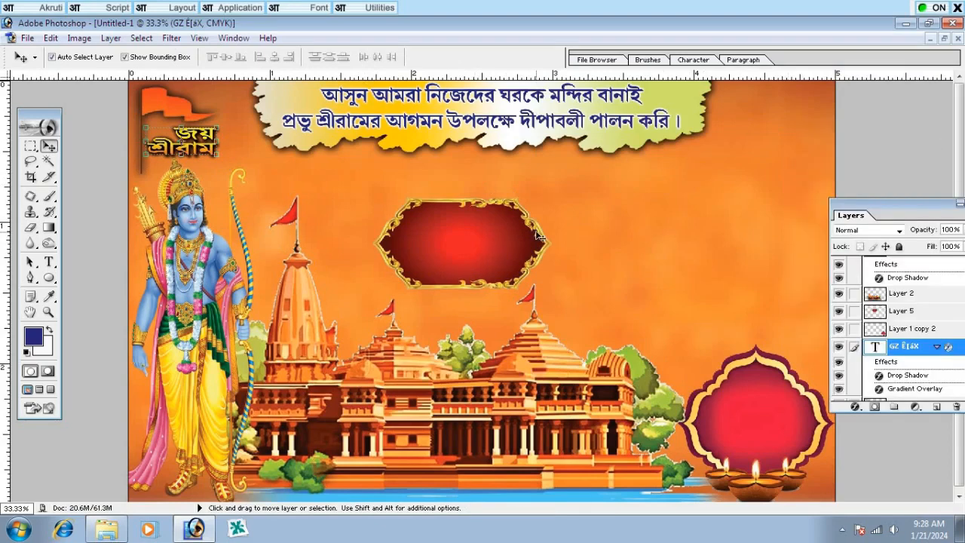
{"action": "left_click", "coordinate": [171, 102]}
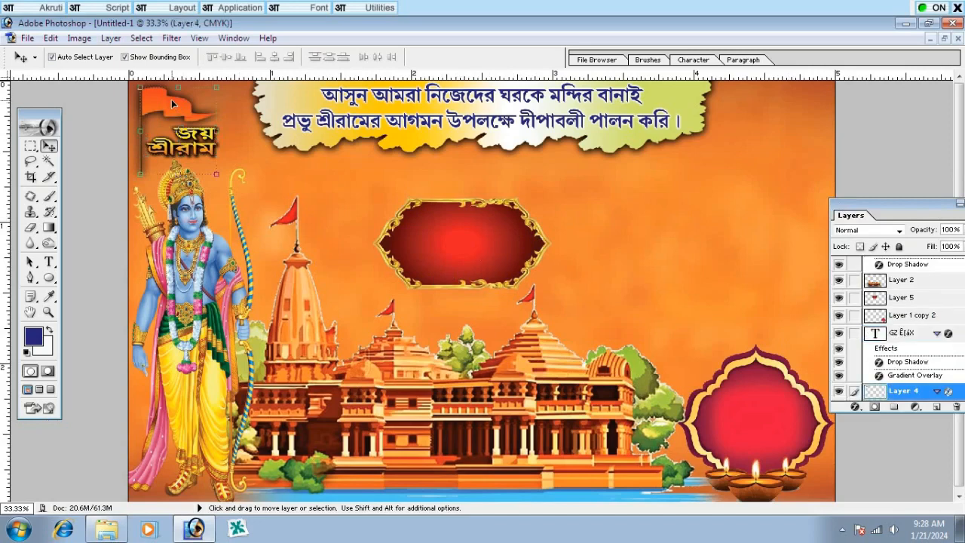
{"action": "left_click_drag", "start_coordinate": [173, 104], "coordinate": [791, 134], "text": "alt"}
{"action": "key", "text": "ctrl+t"}
{"action": "right_click", "coordinate": [790, 119]}
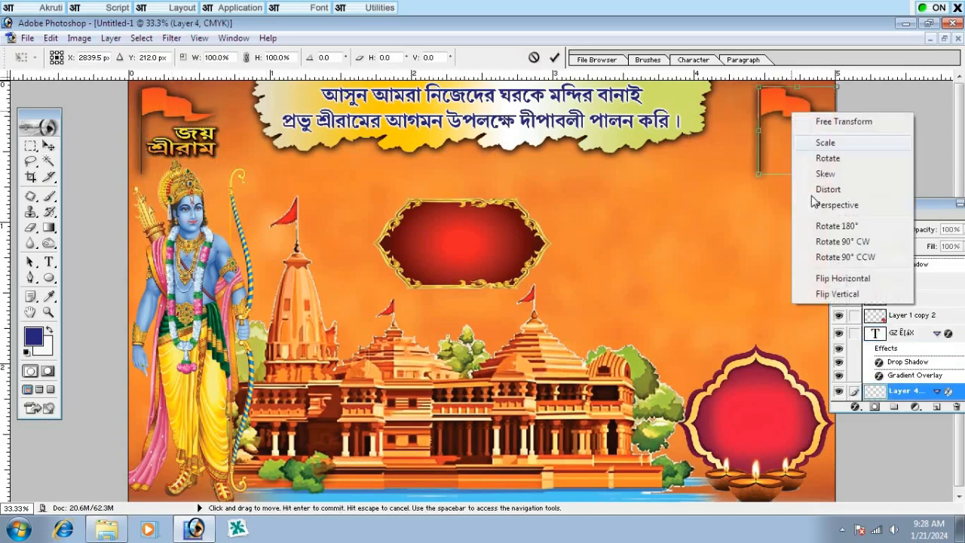
{"action": "left_click", "coordinate": [834, 273]}
{"action": "left_click_drag", "start_coordinate": [825, 111], "coordinate": [810, 109]}
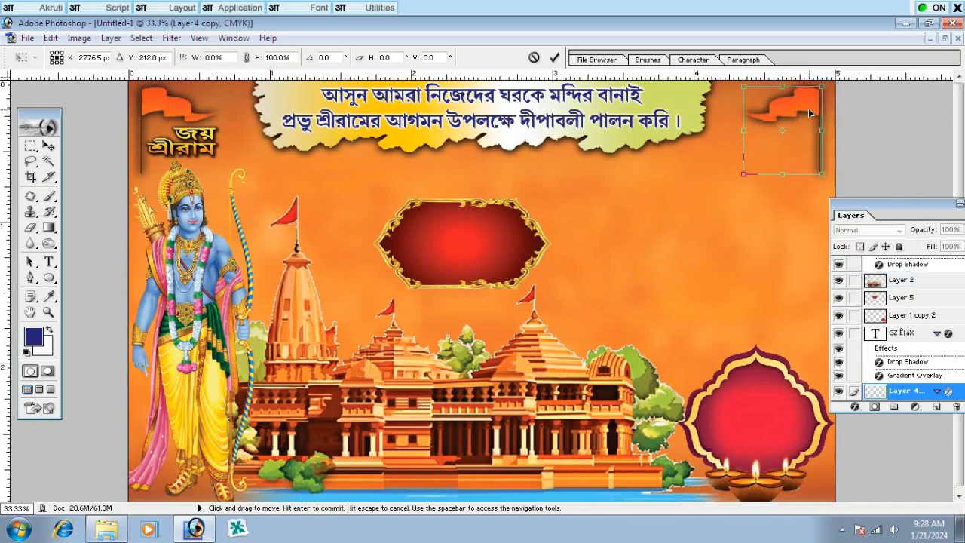
Duplicate the "জয় শ্রীরাম" text and place the copy beneath the mirrored flag, level with the original.
{"action": "left_click", "coordinate": [185, 138]}
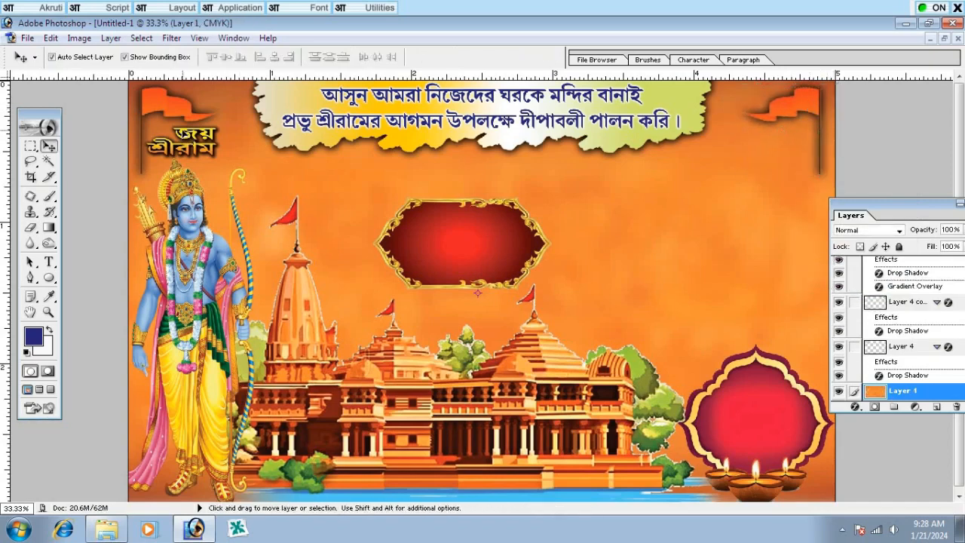
{"action": "left_click", "coordinate": [185, 136]}
{"action": "left_click_drag", "start_coordinate": [185, 136], "coordinate": [780, 170]}
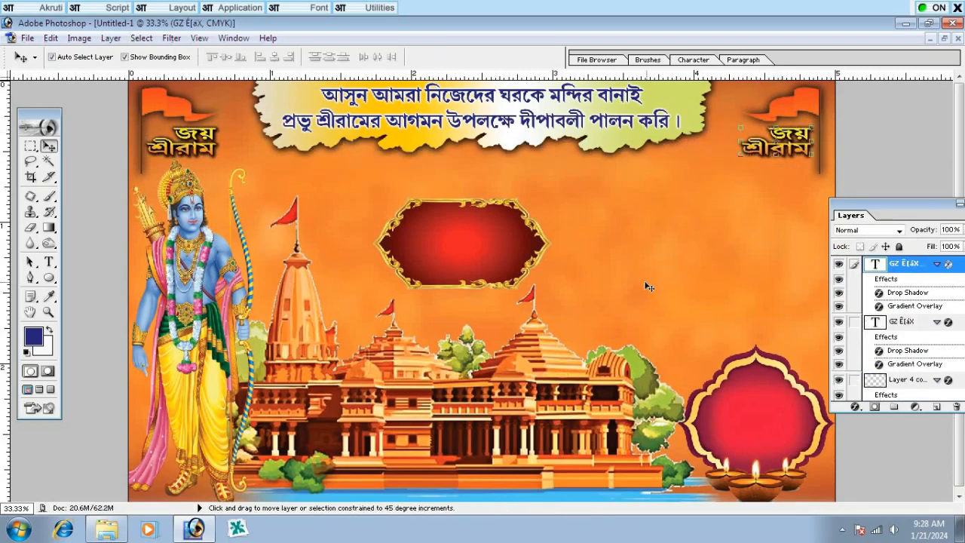
{"action": "left_click", "coordinate": [726, 212]}
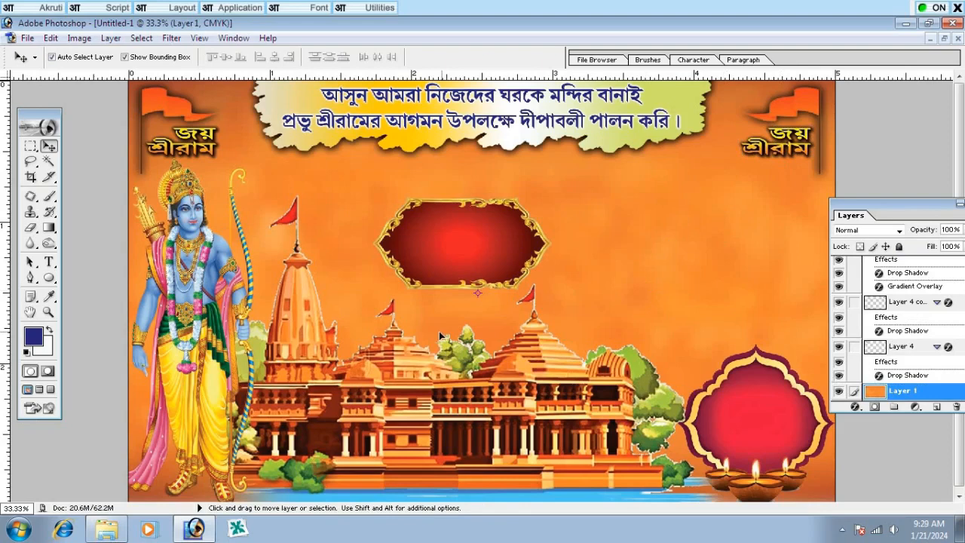
Lower the dark red ornamental frame slightly so it sits closer to the temple roofs.
{"action": "left_click_drag", "start_coordinate": [462, 229], "coordinate": [462, 252]}
{"action": "left_click", "coordinate": [729, 256]}
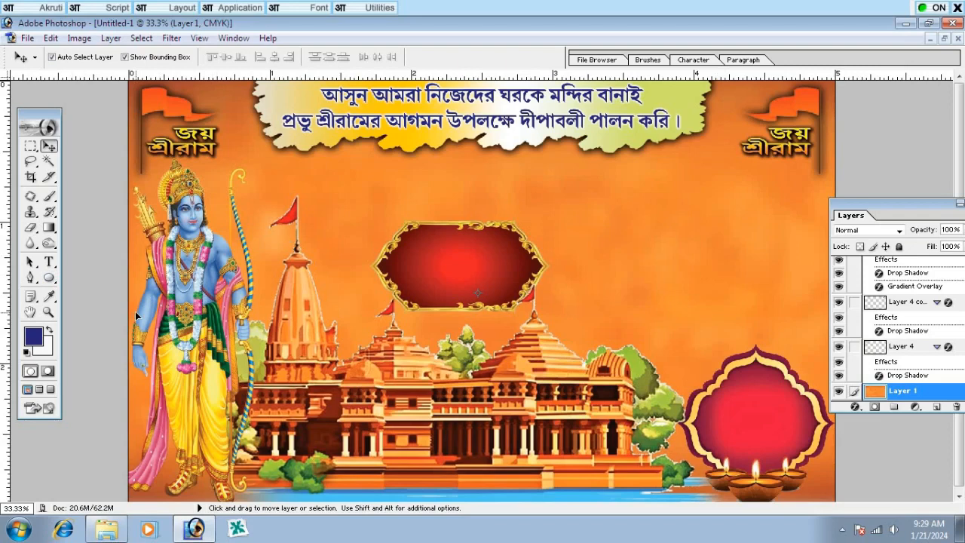
Start the Bengali keyboard utility with Bangla as its language, and shift the dark red ornamental frame slightly closer to the temple roofs.
{"action": "left_click", "coordinate": [36, 526]}
{"action": "left_click", "coordinate": [57, 141]}
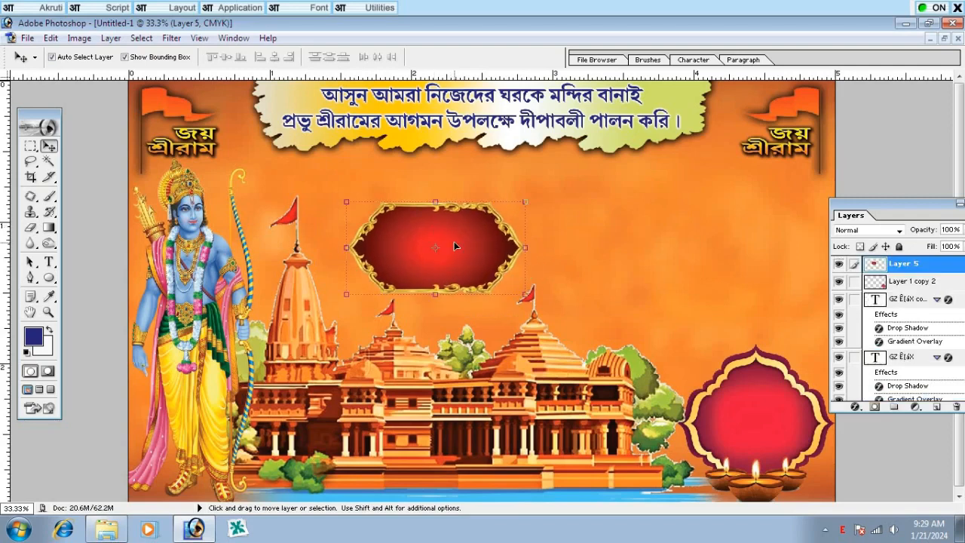
{"action": "left_click_drag", "start_coordinate": [454, 245], "coordinate": [475, 259]}
{"action": "right_click", "coordinate": [843, 531]}
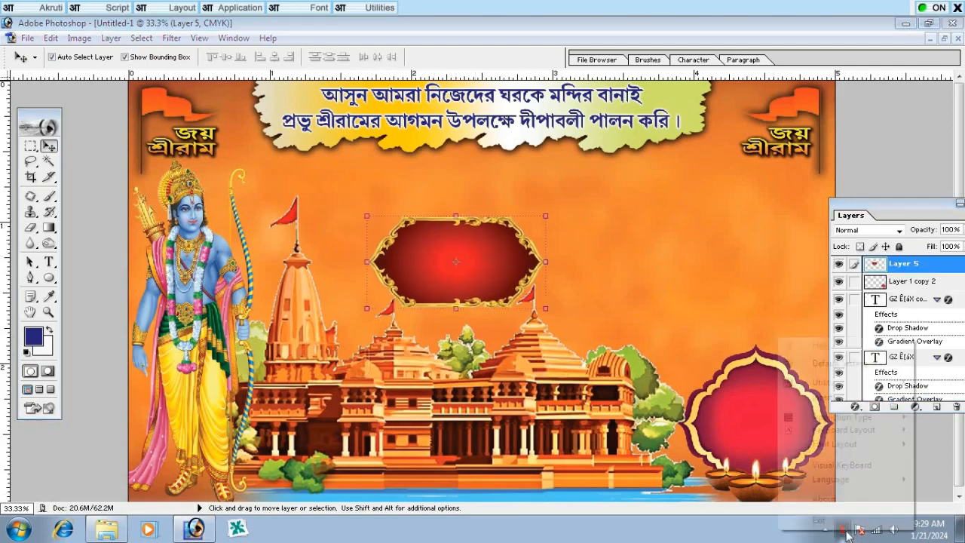
{"action": "mouse_move", "coordinate": [830, 480]}
{"action": "left_click", "coordinate": [760, 481]}
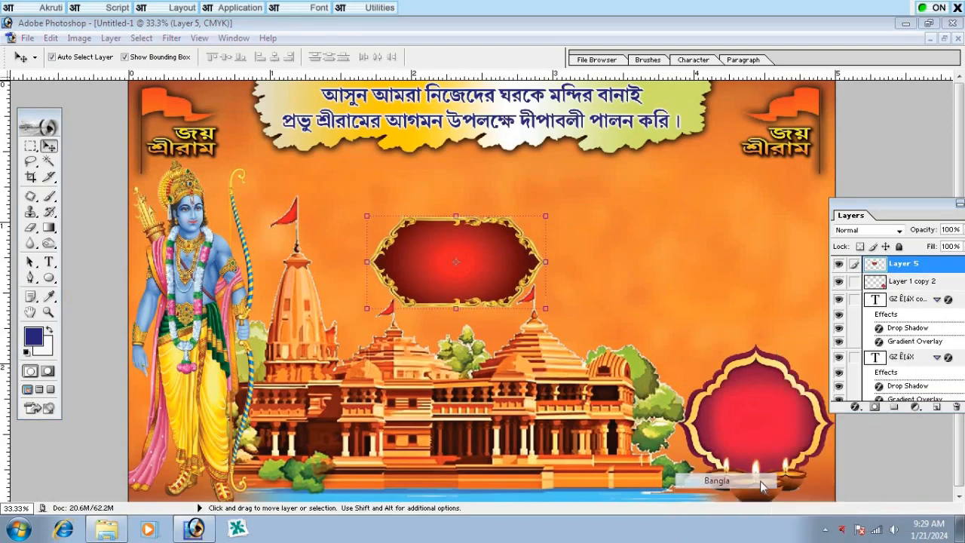
Start a new text in the open orange area beside the dark red frame, entering "হ" as a trial letter with Akruti turned off.
{"action": "key", "text": "t"}
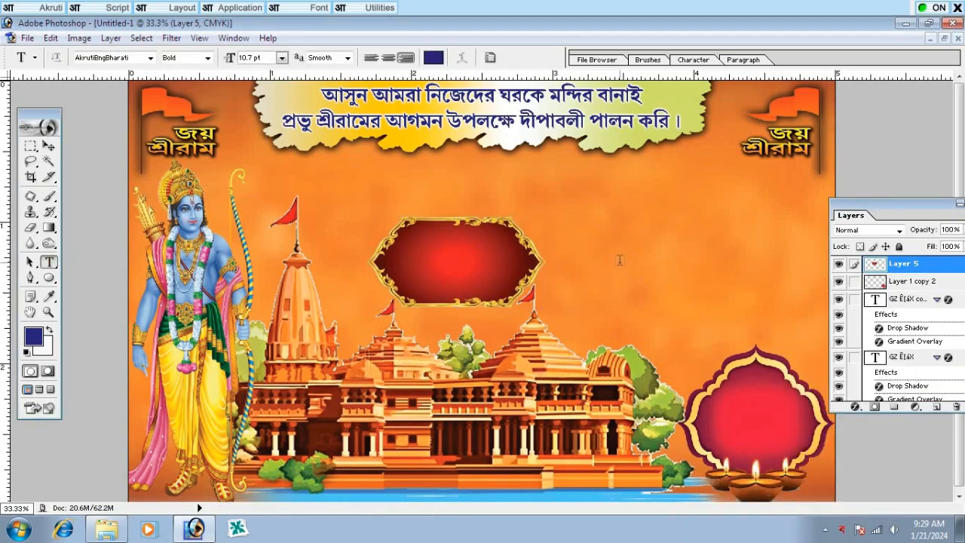
{"action": "left_click", "coordinate": [620, 260]}
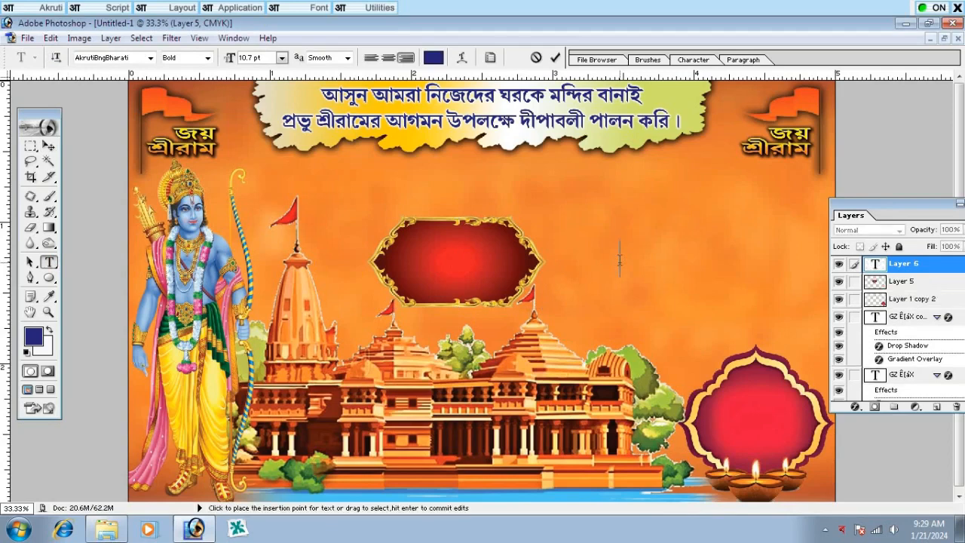
{"action": "type", "text": "খ"}
{"action": "key", "text": "Scroll_Lock"}
{"action": "key", "text": "BackSpace"}
{"action": "type", "text": "হ"}
{"action": "key", "text": "ctrl+a"}
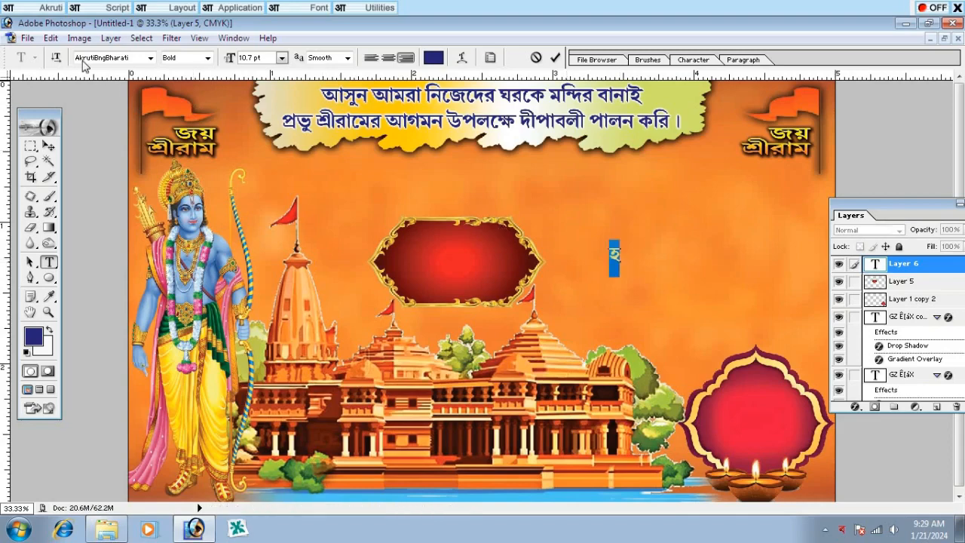
Set the trial letter's font to Li Alinur Niladri ANSI in Italic.
{"action": "left_click", "coordinate": [152, 59]}
{"action": "left_click", "coordinate": [95, 58]}
{"action": "left_click", "coordinate": [96, 59]}
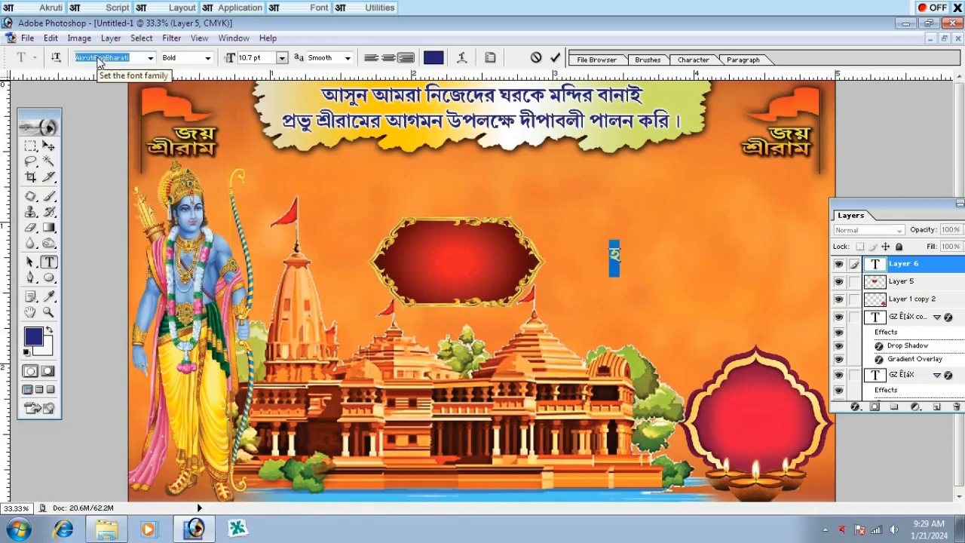
{"action": "left_click", "coordinate": [152, 58]}
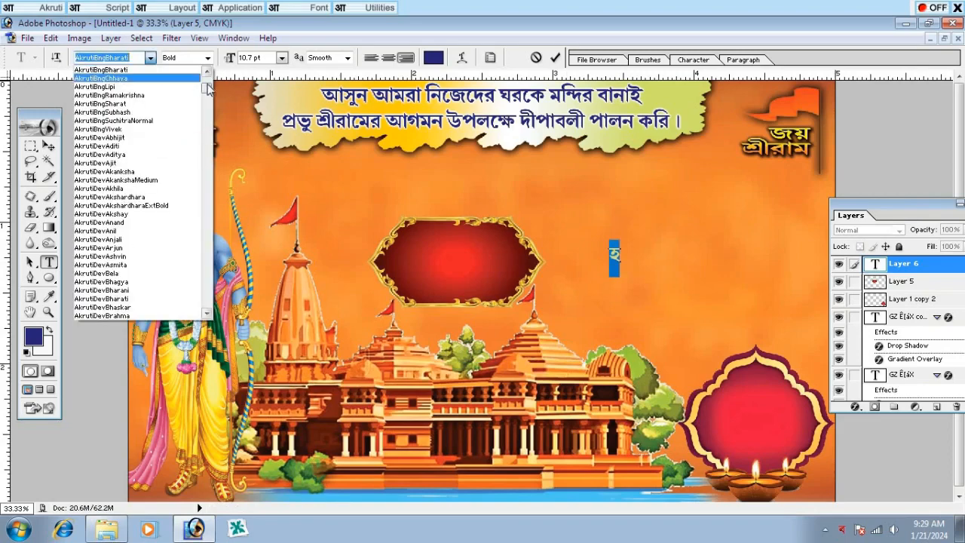
{"action": "left_click_drag", "start_coordinate": [208, 89], "coordinate": [210, 222]}
{"action": "left_click", "coordinate": [106, 239]}
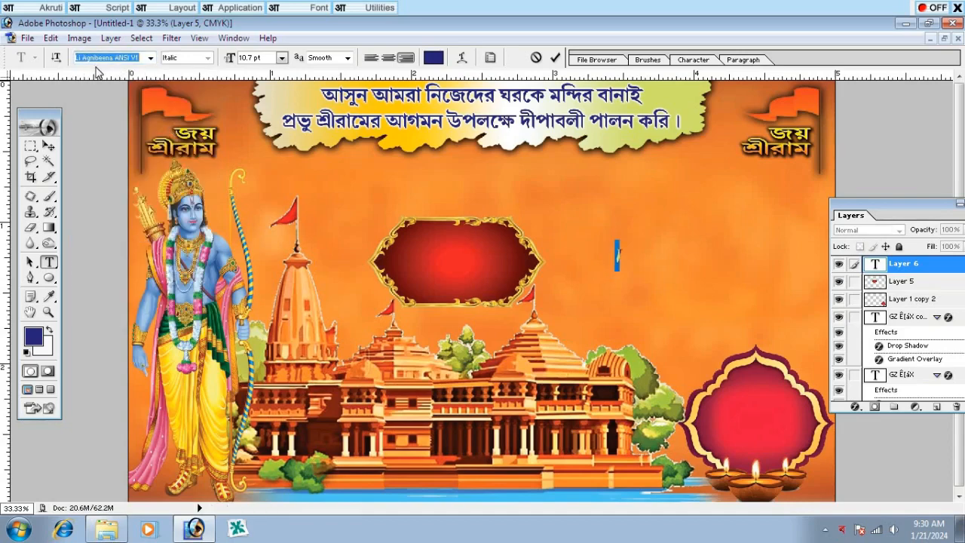
{"action": "key", "text": "Down"}
{"action": "key", "text": "Down"}
{"action": "key", "text": "Down"}
{"action": "key", "text": "Down"}
{"action": "key", "text": "Return"}
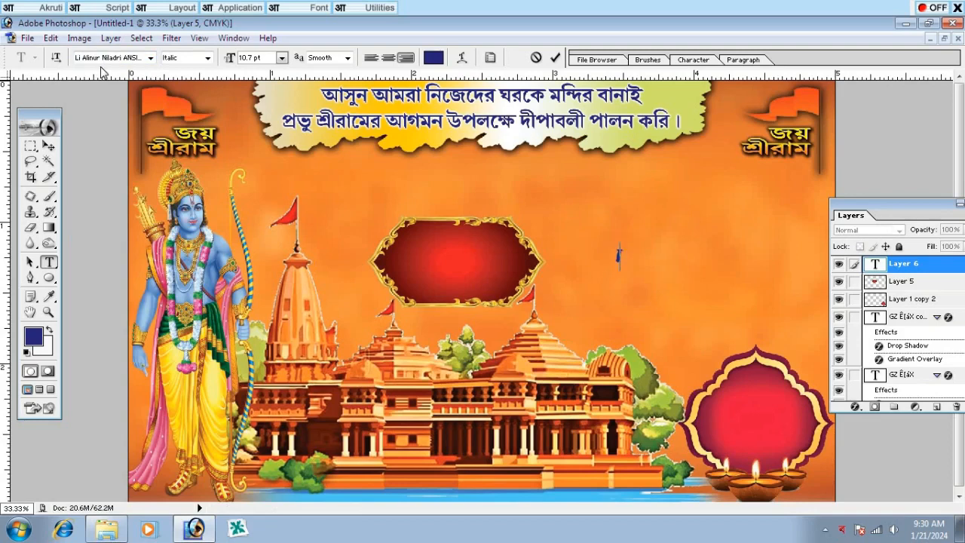
Replace the trial letter with the word "অযোধ্যা".
{"action": "type", "text": "অ"}
{"action": "key", "text": "Home"}
{"action": "key", "text": "Delete"}
{"action": "key", "text": "End"}
{"action": "type", "text": "যো"}
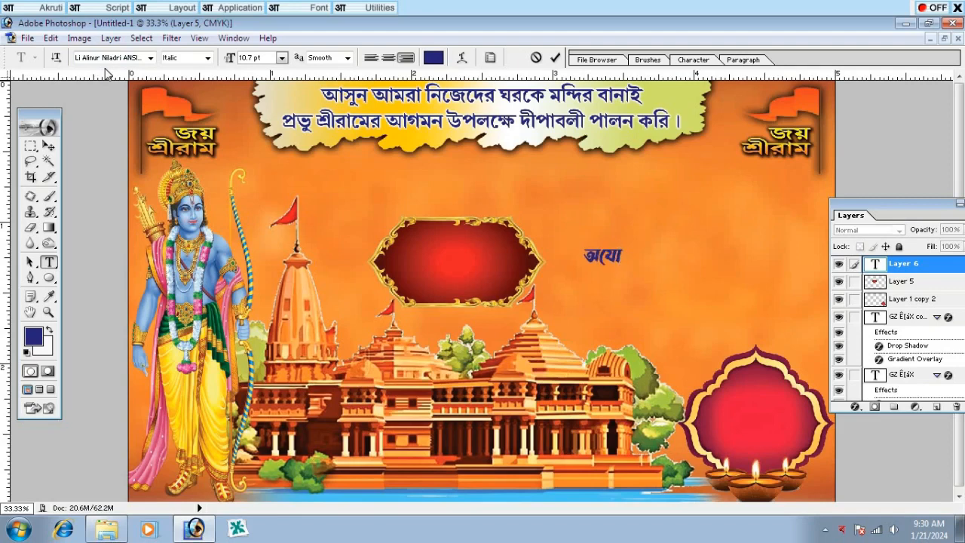
{"action": "type", "text": "ধ্যা"}
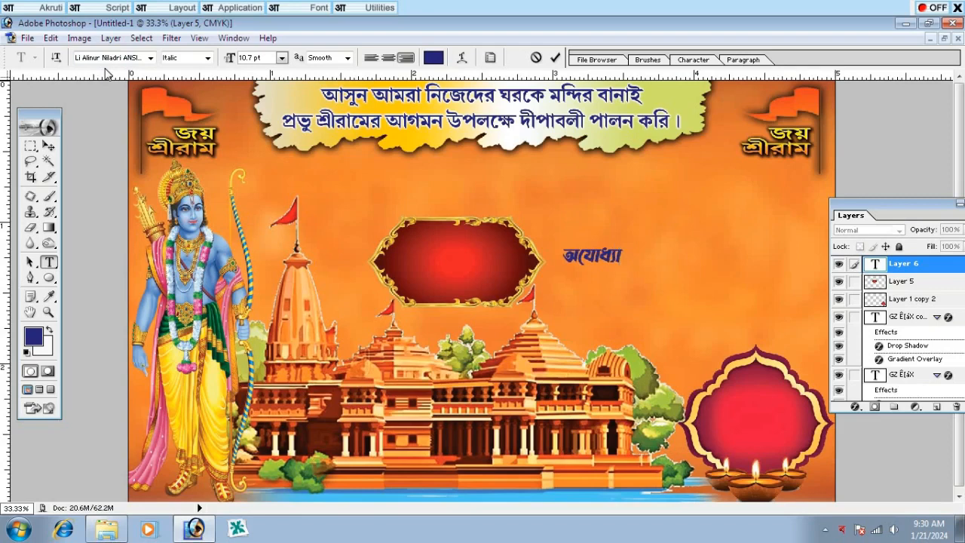
Move "অযোধ্যা" beneath the headline strip and stretch it to 229.7% width and 137.9% height.
{"action": "left_click_drag", "start_coordinate": [628, 277], "coordinate": [561, 175]}
{"action": "left_click", "coordinate": [49, 146]}
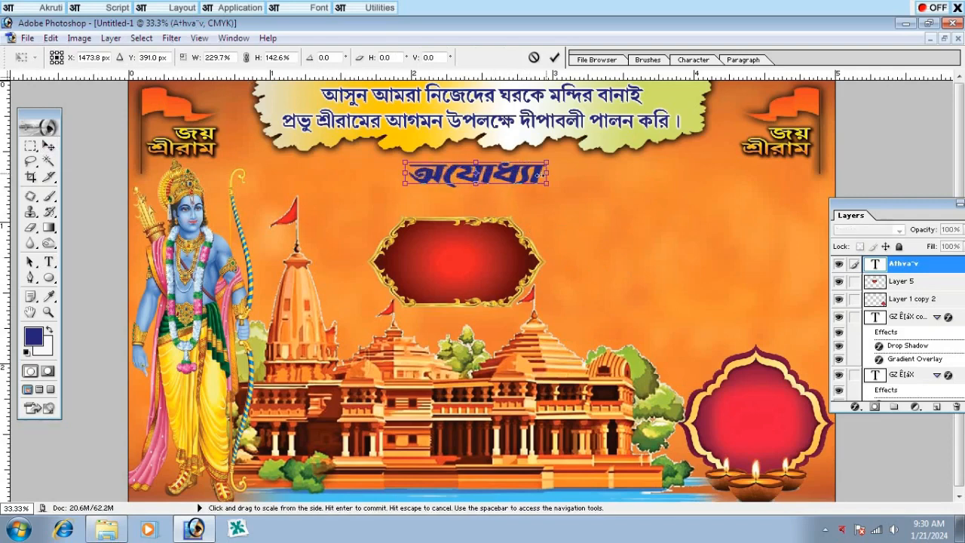
{"action": "left_click_drag", "start_coordinate": [480, 187], "coordinate": [481, 185]}
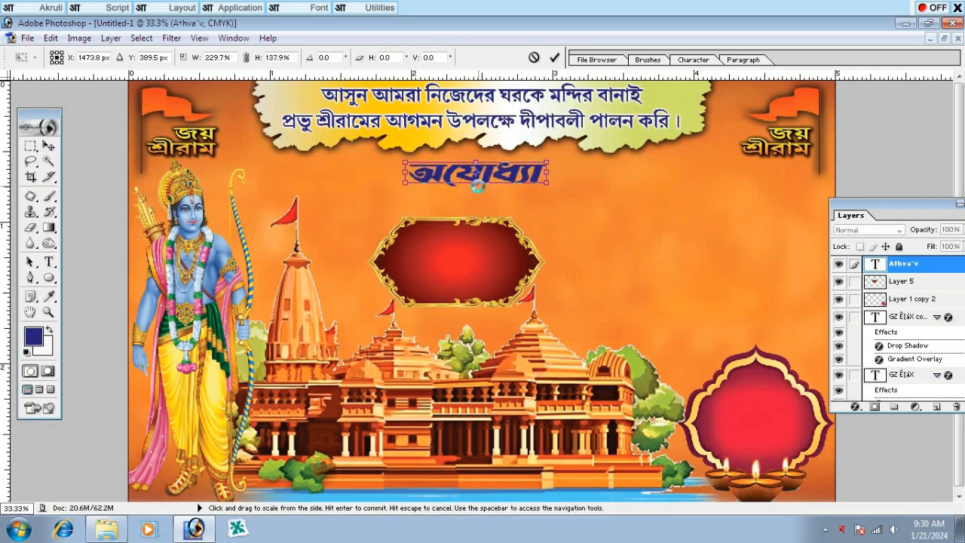
{"action": "key", "text": "Return"}
Raise "অযোধ্যা" slightly towards the headline and centre it horizontally on the Background layer.
{"action": "left_click", "coordinate": [49, 262]}
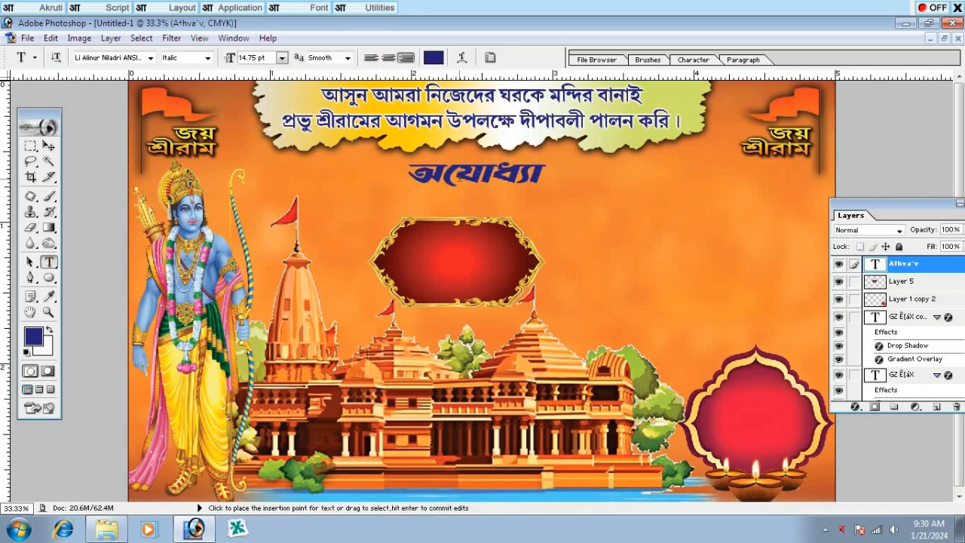
{"action": "left_click", "coordinate": [455, 178]}
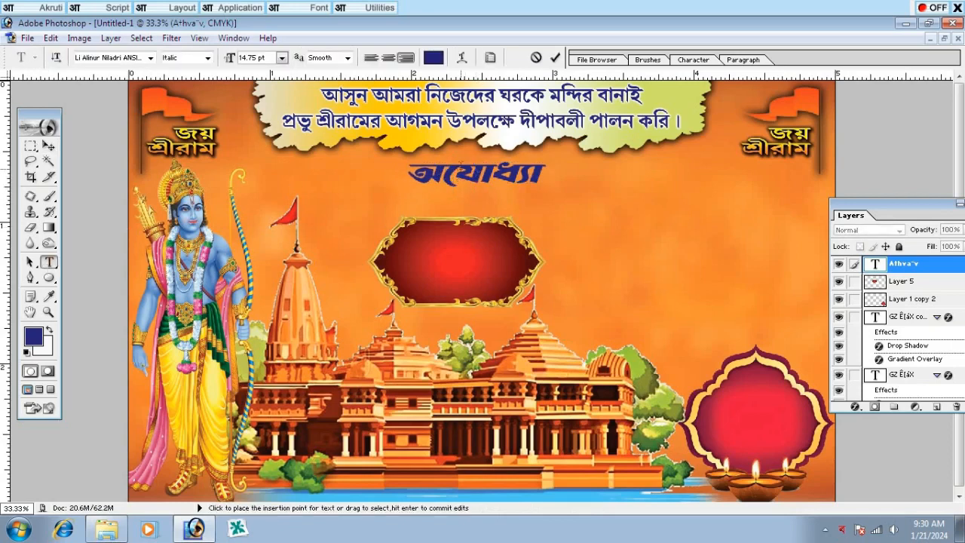
{"action": "left_click", "coordinate": [48, 146]}
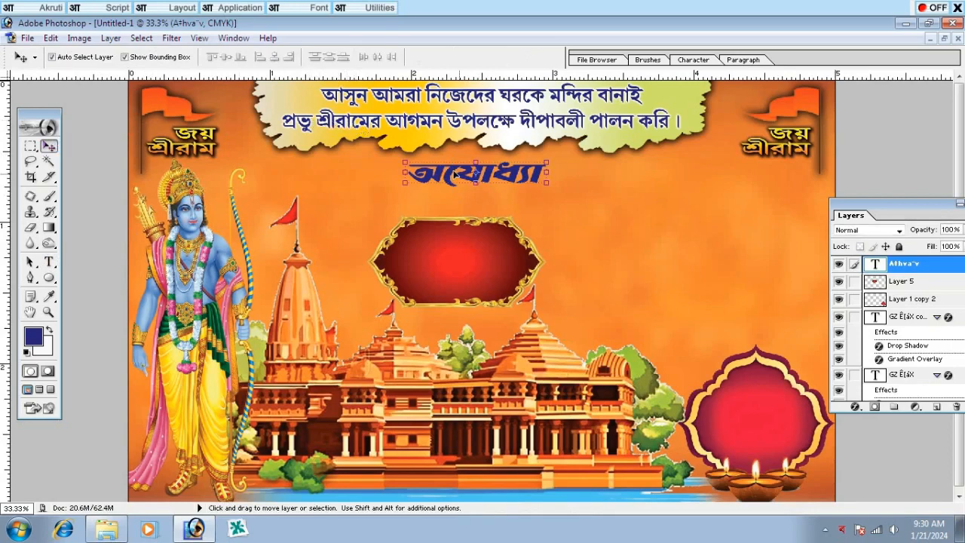
{"action": "left_click_drag", "start_coordinate": [520, 175], "coordinate": [528, 171]}
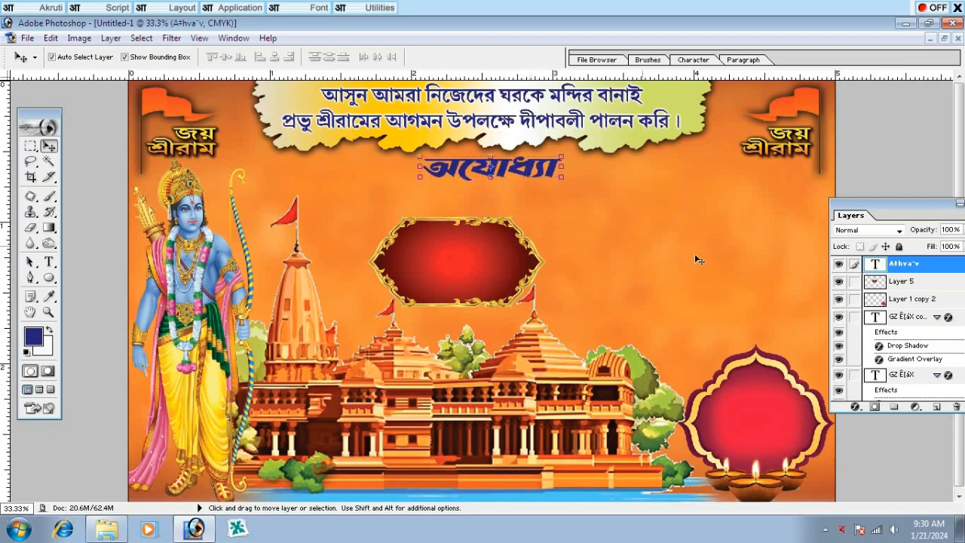
{"action": "left_click_drag", "start_coordinate": [888, 204], "coordinate": [871, 180]}
{"action": "scroll", "coordinate": [872, 370], "scroll_direction": "down", "scroll_amount": 5}
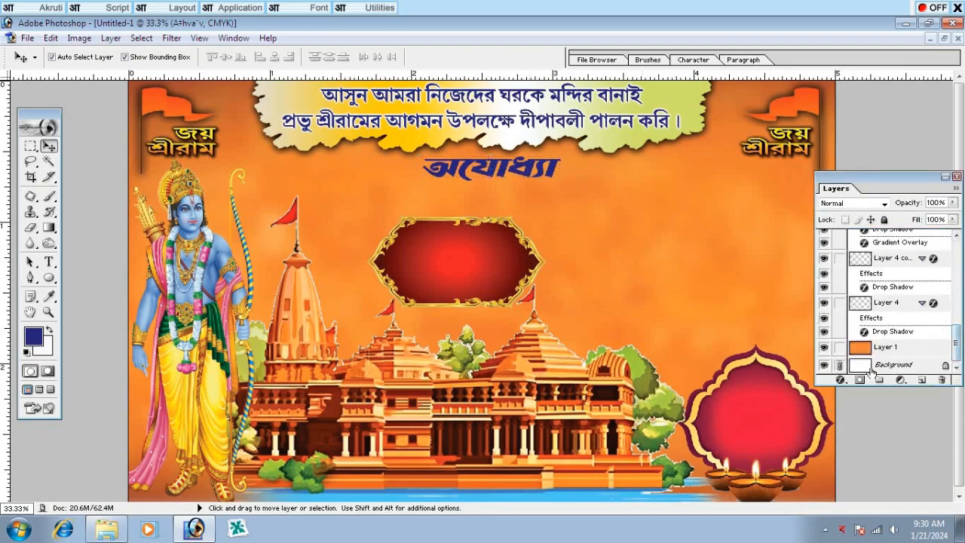
{"action": "left_click", "coordinate": [872, 367]}
{"action": "left_click", "coordinate": [274, 56]}
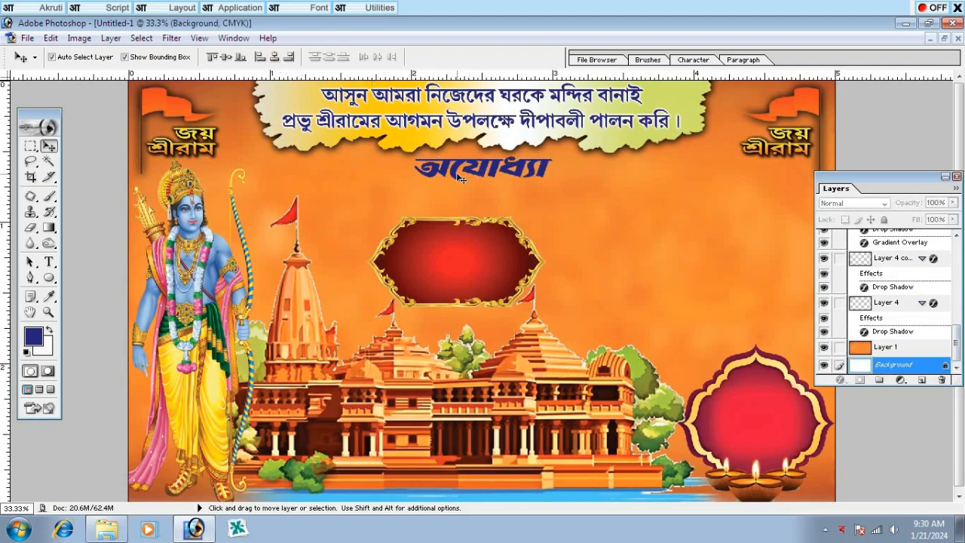
{"action": "key", "text": "ctrl+d"}
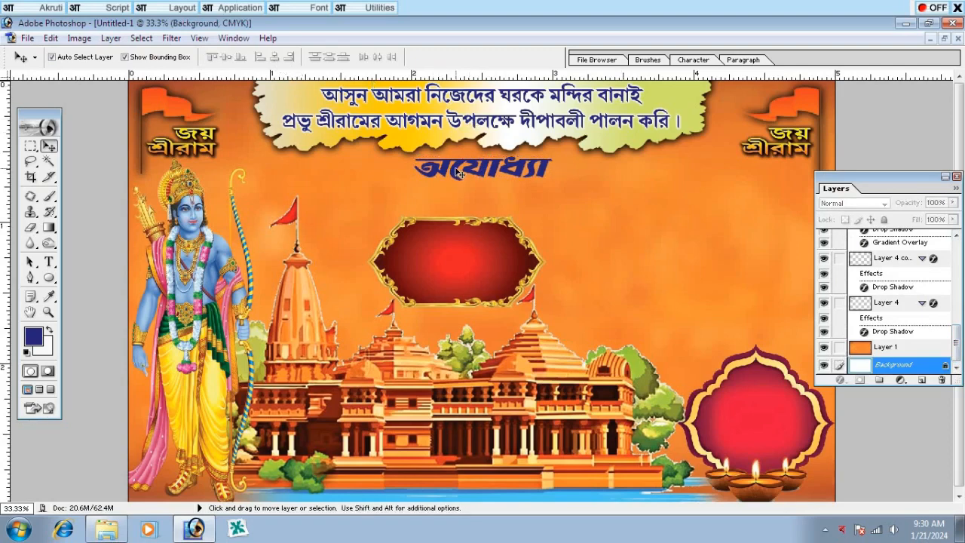
Duplicate the "অযোধ্যা" text and place the copy just below the original, above the dark red frame.
{"action": "left_click", "coordinate": [458, 172]}
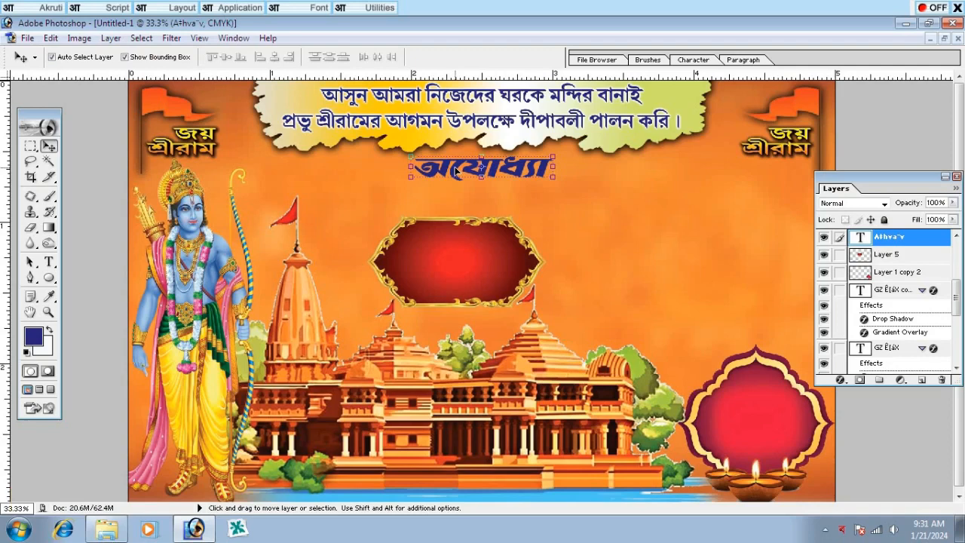
{"action": "left_click_drag", "start_coordinate": [455, 171], "coordinate": [378, 208]}
{"action": "key", "text": "t"}
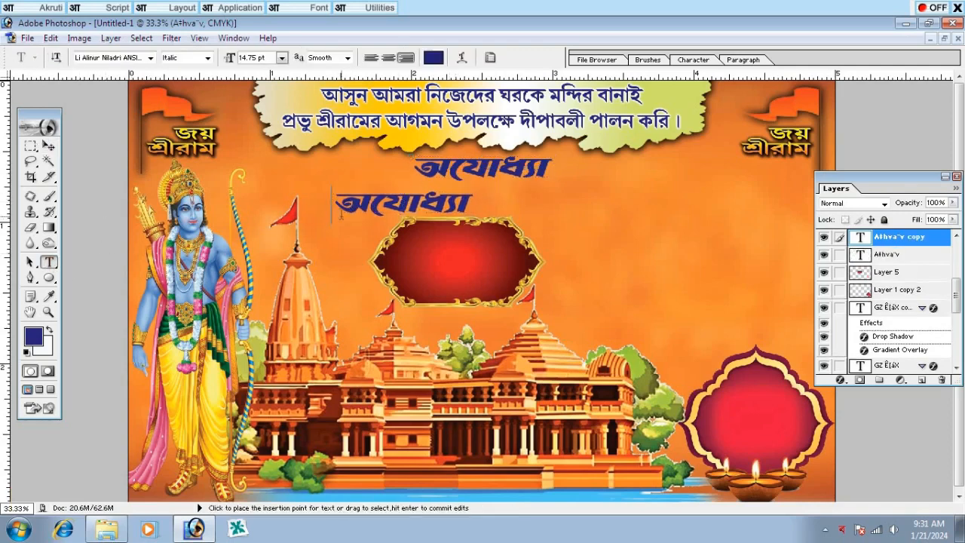
Change the copied text to "শ্রীরাম জন্মভূমি" and move the line under "অযোধ্যা".
{"action": "double_click", "coordinate": [332, 215]}
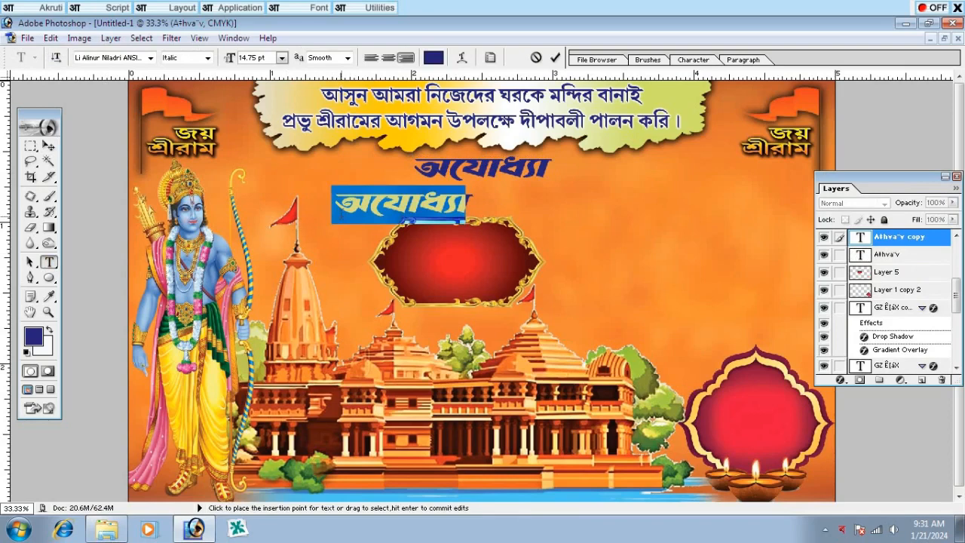
{"action": "type", "text": "শ্রী"}
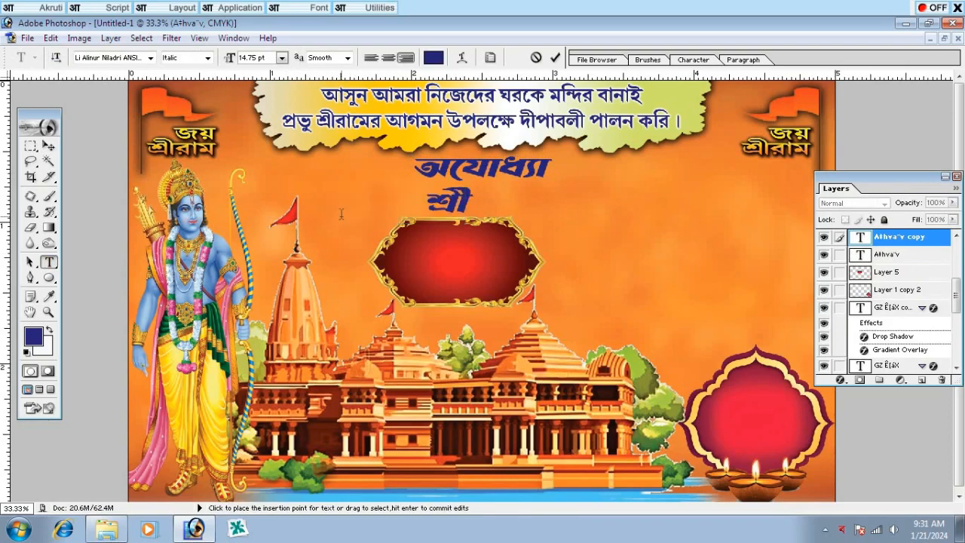
{"action": "type", "text": "রাম জন্ম"}
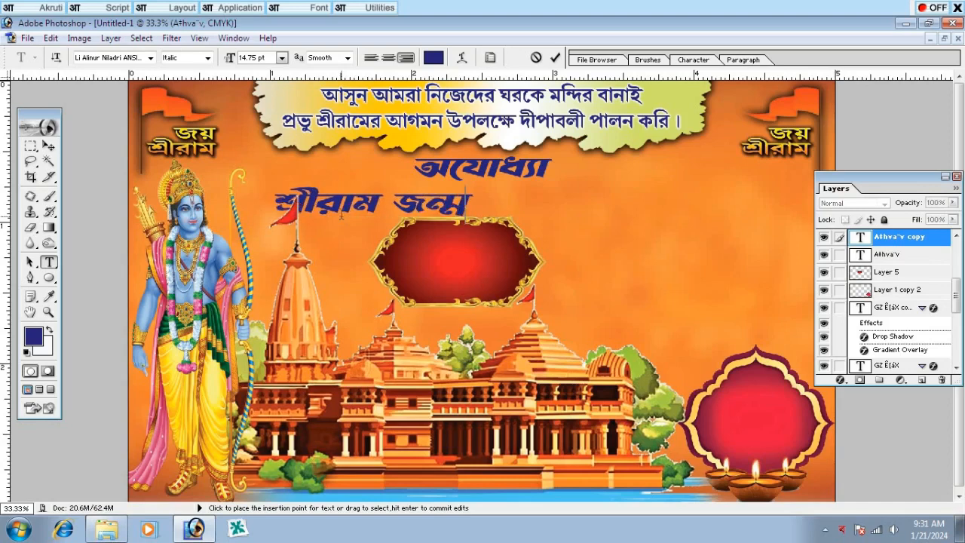
{"action": "type", "text": "ভূমি"}
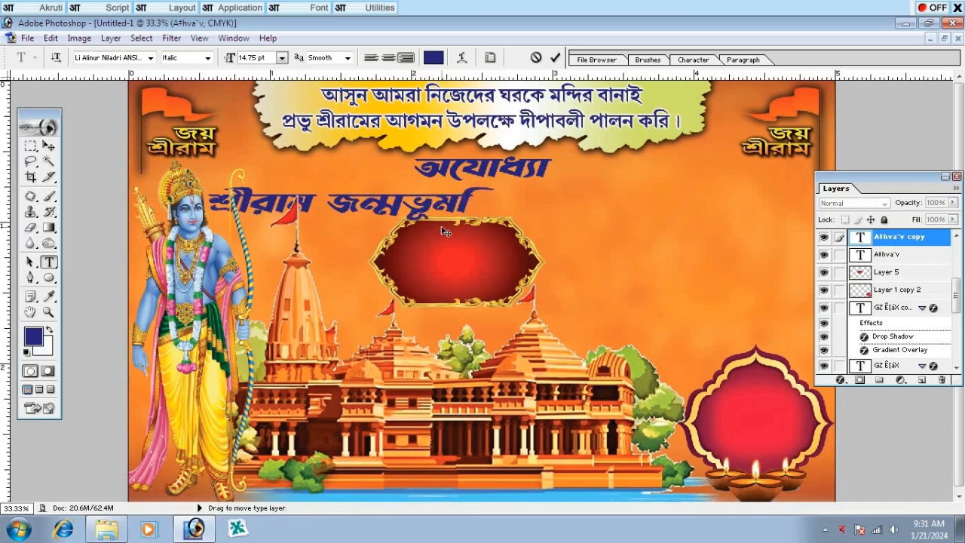
{"action": "key", "text": "BackSpace"}
{"action": "key", "text": "BackSpace"}
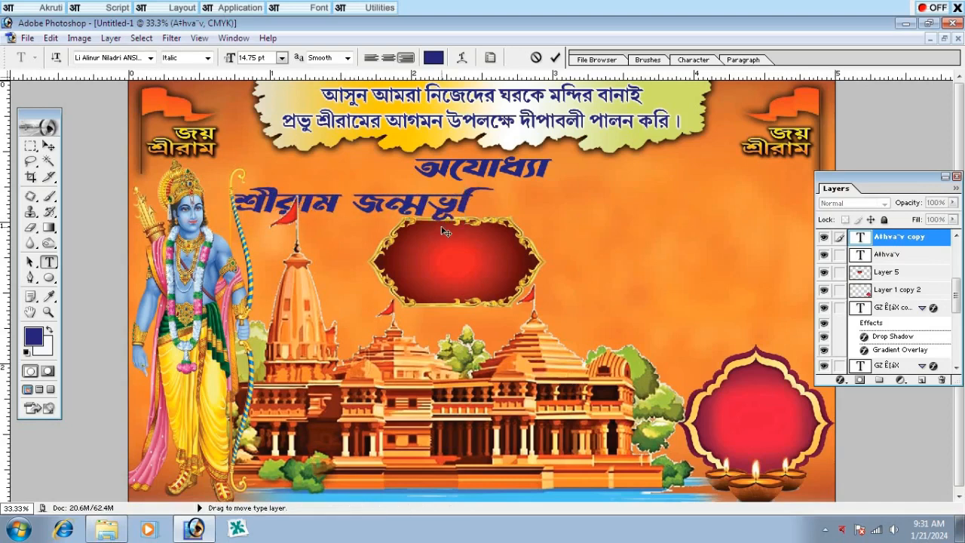
{"action": "type", "text": "মি"}
{"action": "left_click_drag", "start_coordinate": [446, 211], "coordinate": [570, 203]}
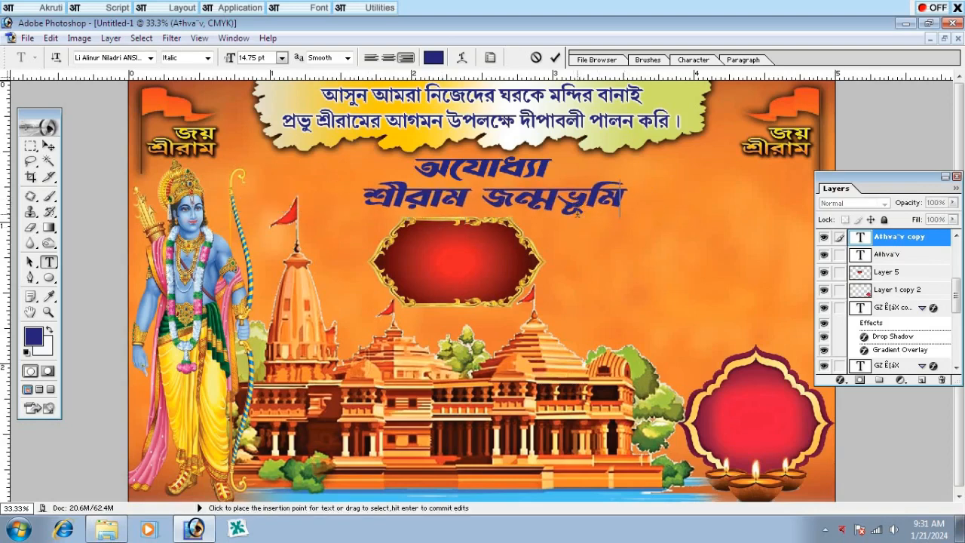
Change the font of "শ্রীরাম জন্মভূমি" to Li Liakat Tawhid AN... with the Regular style.
{"action": "left_click", "coordinate": [48, 146]}
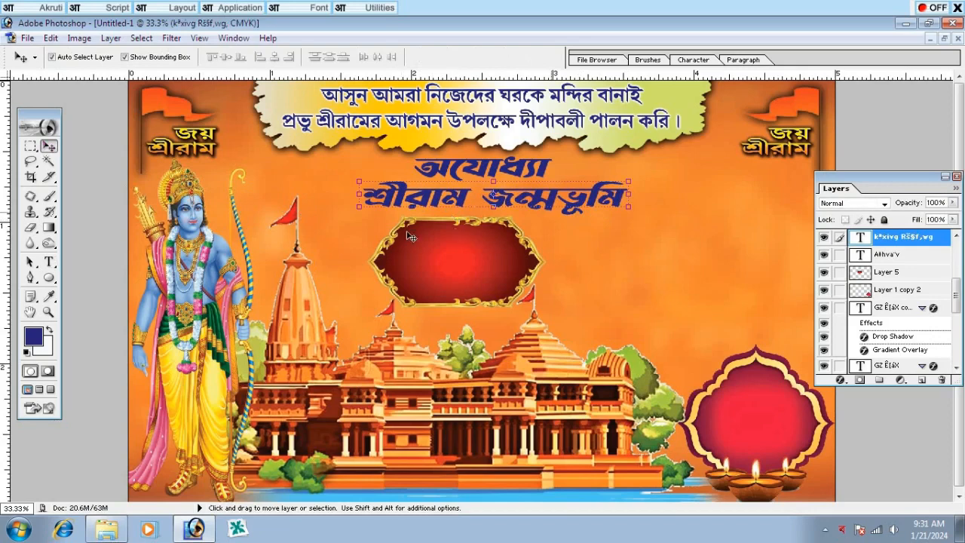
{"action": "left_click", "coordinate": [47, 263]}
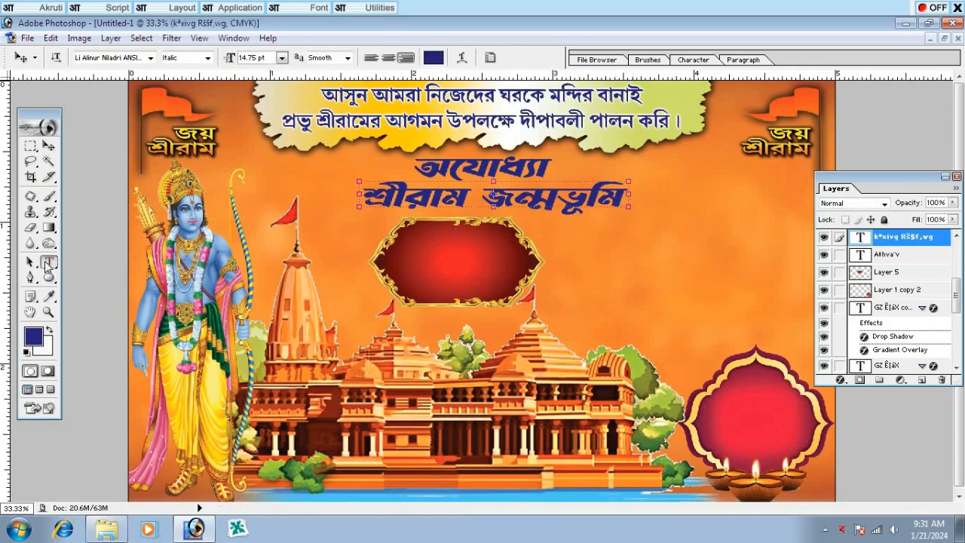
{"action": "left_click", "coordinate": [594, 200]}
{"action": "key", "text": "ctrl+a"}
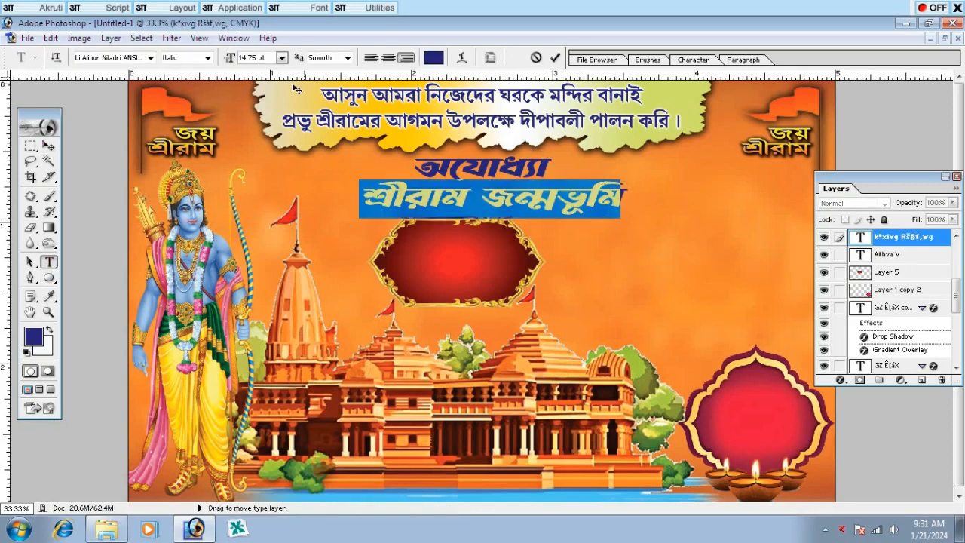
{"action": "left_click", "coordinate": [107, 60]}
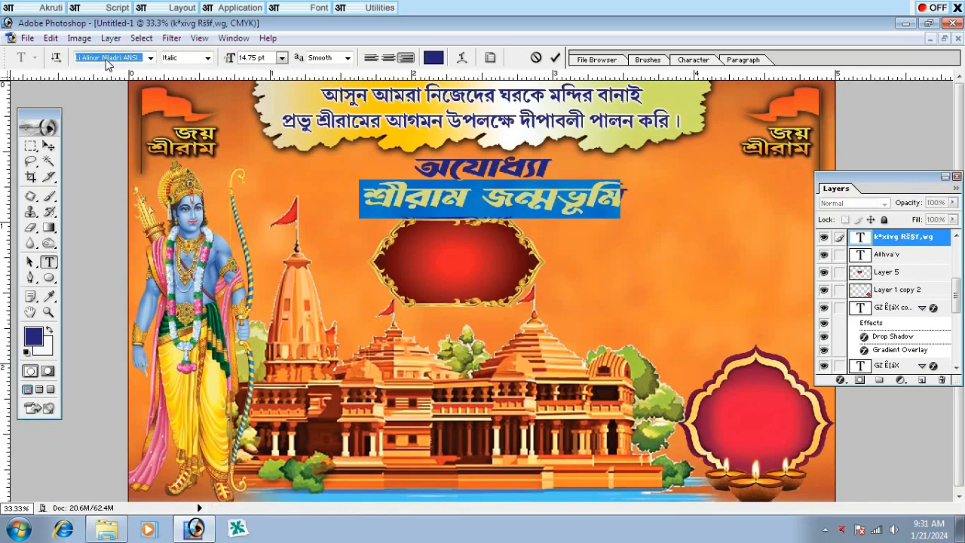
{"action": "key", "text": "Down"}
{"action": "key", "text": "Down"}
{"action": "key", "text": "Down"}
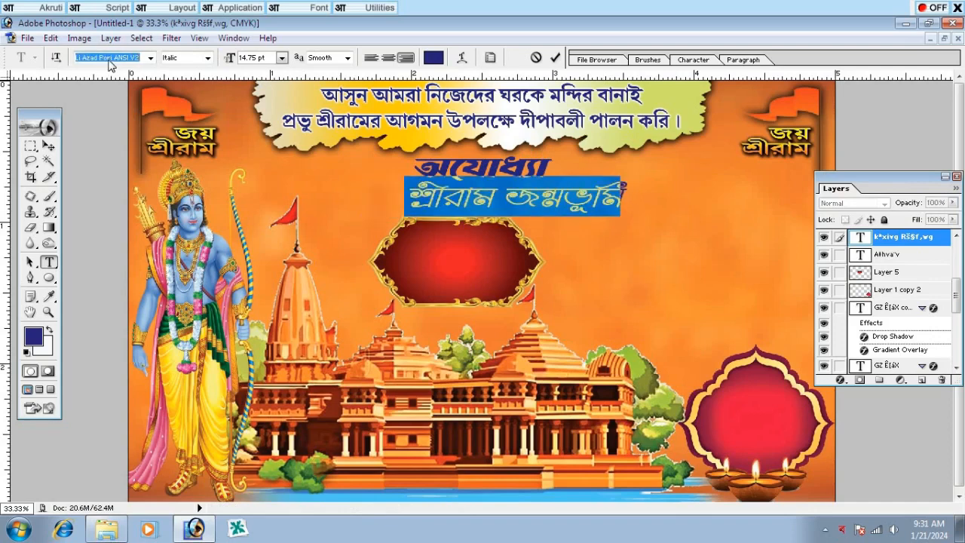
{"action": "key", "text": "Down"}
{"action": "key", "text": "Down"}
{"action": "key", "text": "Down"}
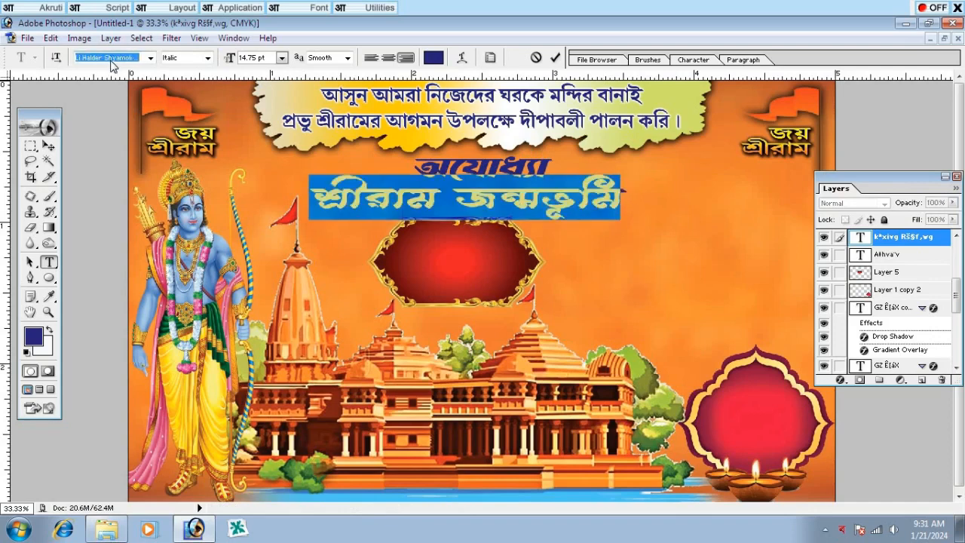
{"action": "key", "text": "Down"}
{"action": "key", "text": "Down"}
{"action": "key", "text": "Down"}
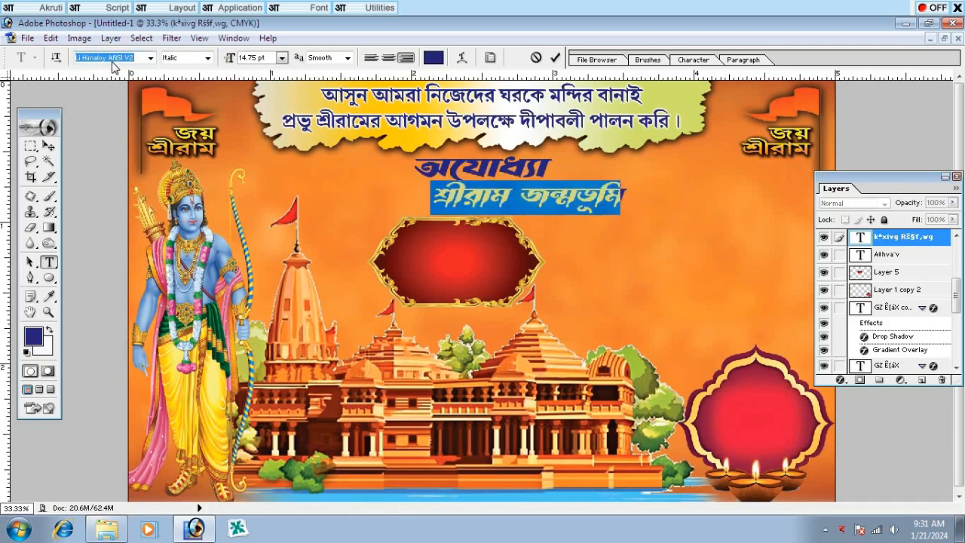
{"action": "key", "text": "Down"}
{"action": "key", "text": "Down"}
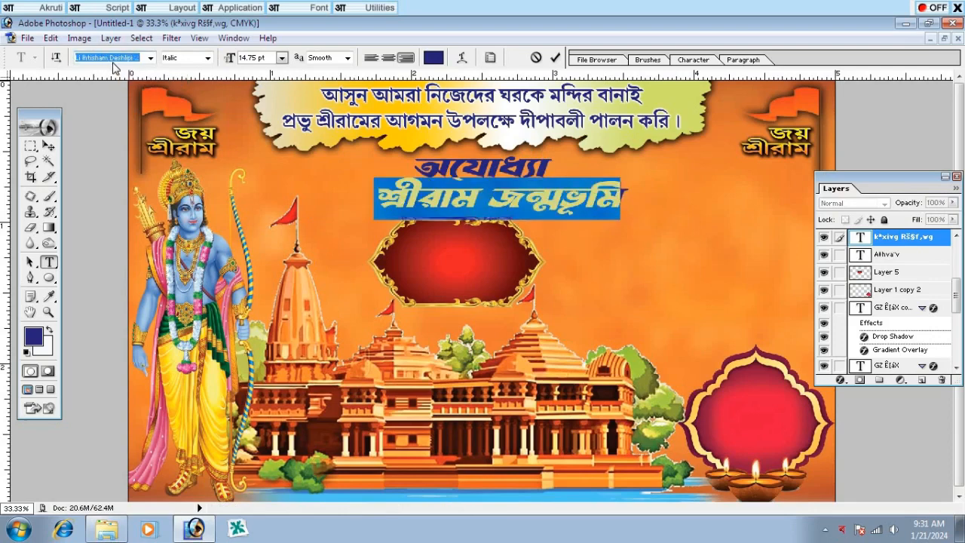
{"action": "key", "text": "Down"}
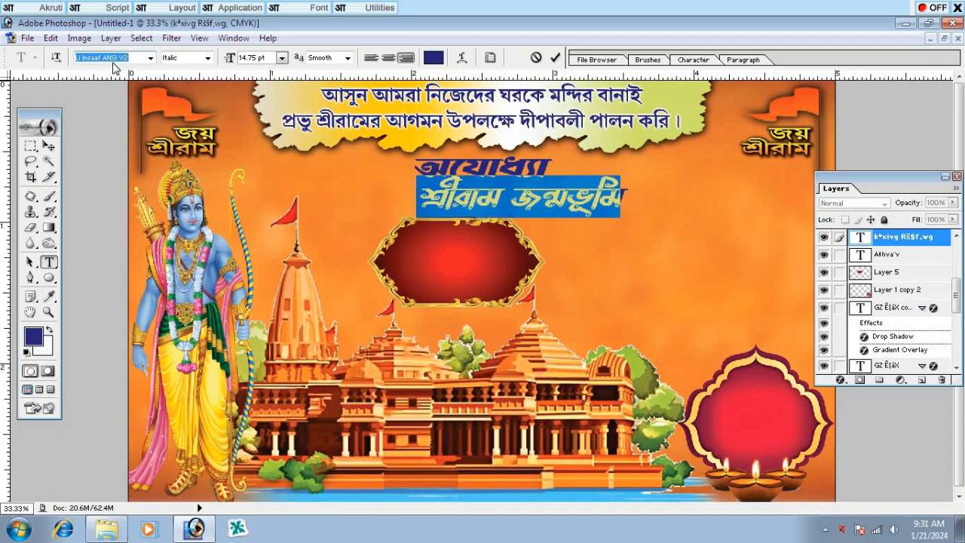
{"action": "key", "text": "Down"}
{"action": "key", "text": "Down"}
{"action": "key", "text": "Down"}
{"action": "key", "text": "Down"}
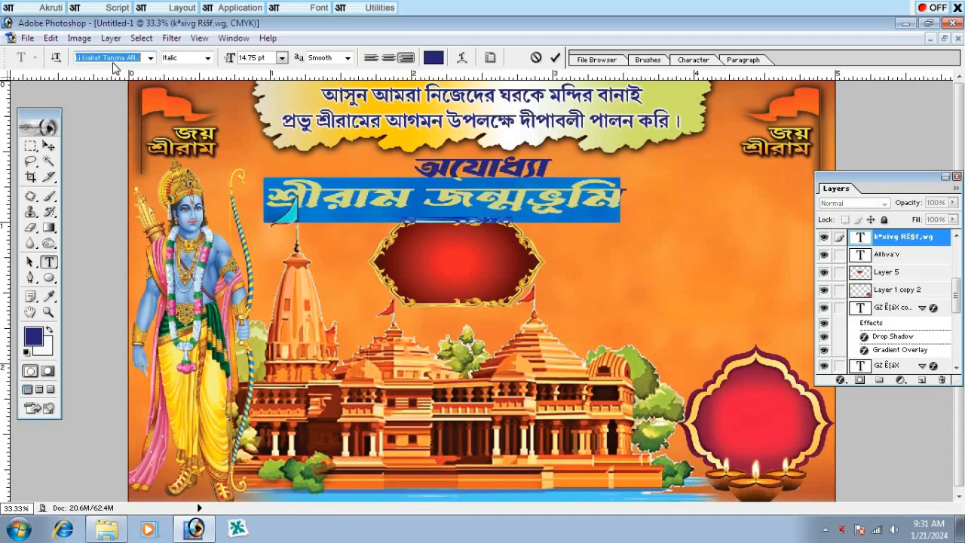
{"action": "key", "text": "Down"}
{"action": "key", "text": "Down"}
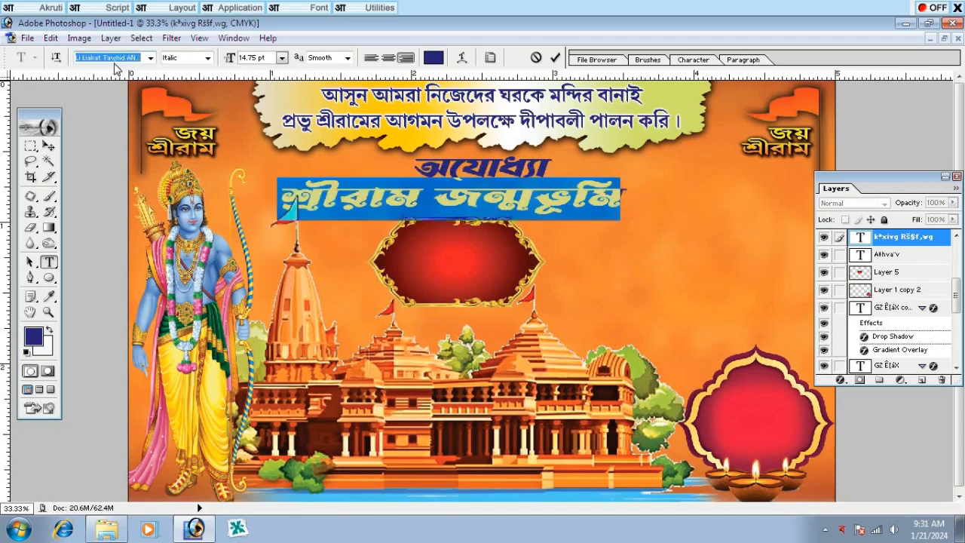
{"action": "left_click", "coordinate": [200, 58]}
{"action": "left_click", "coordinate": [185, 69]}
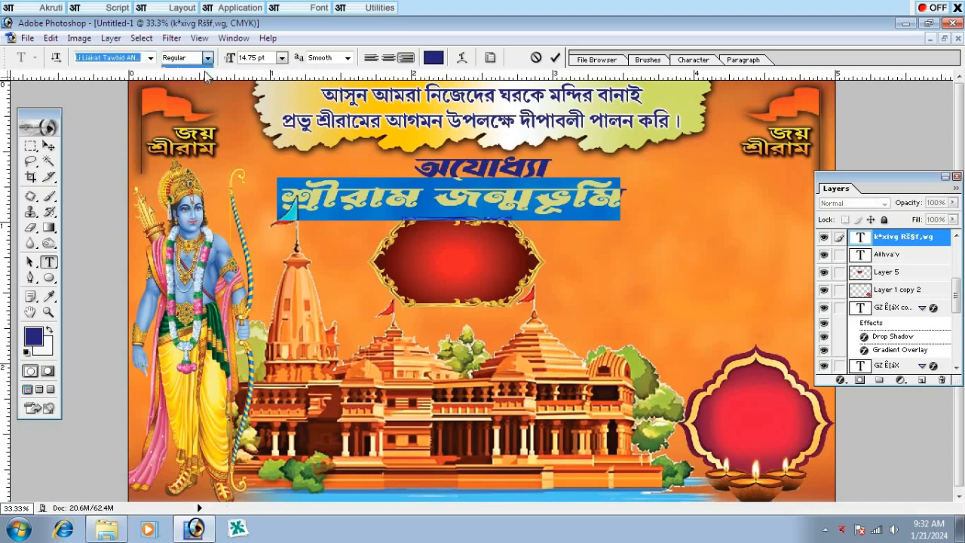
Shift "শ্রীরাম জন্মভূমি" slightly to the right and stretch it wider to span the area beneath "অযোধ্যা".
{"action": "left_click", "coordinate": [526, 200]}
{"action": "left_click_drag", "start_coordinate": [525, 198], "coordinate": [552, 206]}
{"action": "left_click", "coordinate": [48, 145]}
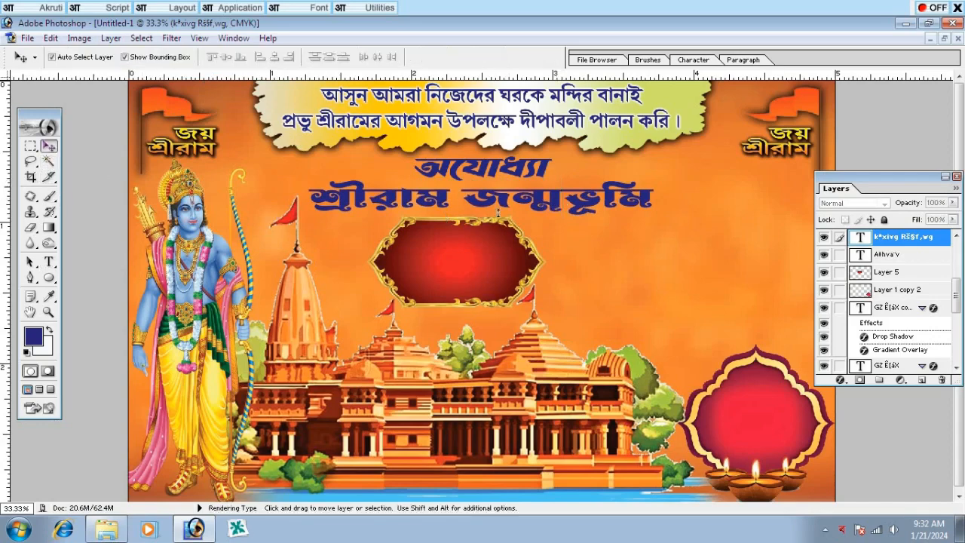
{"action": "left_click_drag", "start_coordinate": [653, 198], "coordinate": [736, 197]}
{"action": "key", "text": "Return"}
Scale the "অযোধ্যা" text proportionally to 87.7%.
{"action": "left_click", "coordinate": [539, 166]}
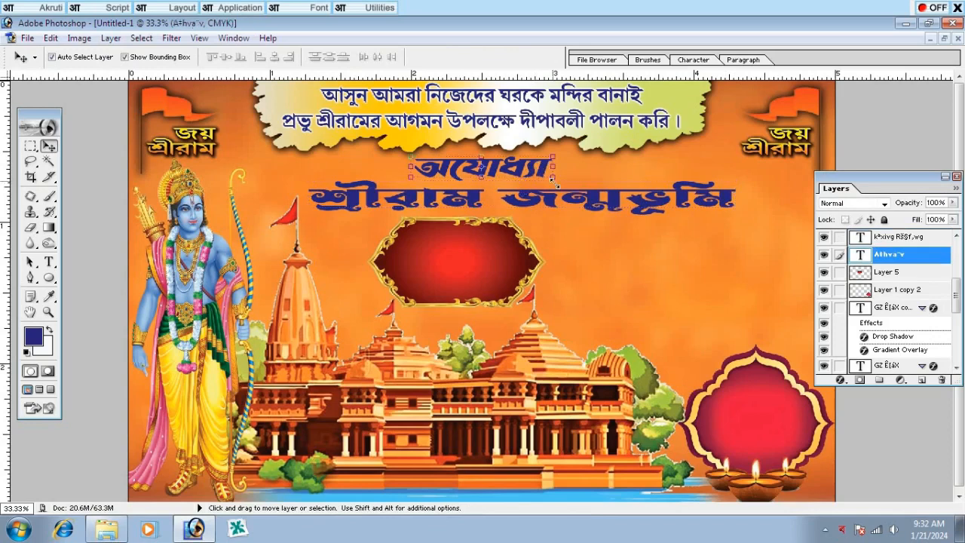
{"action": "left_click_drag", "start_coordinate": [556, 186], "coordinate": [549, 181]}
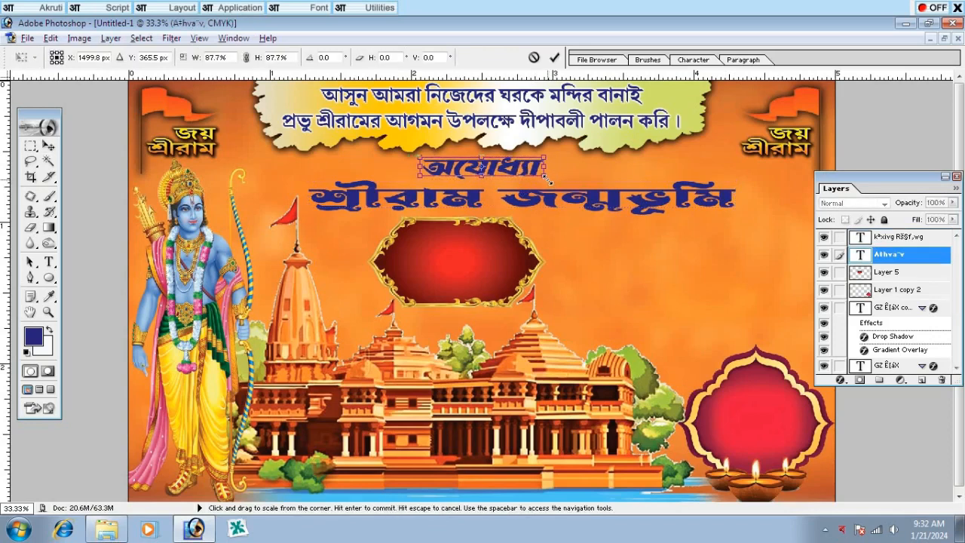
{"action": "key", "text": "Return"}
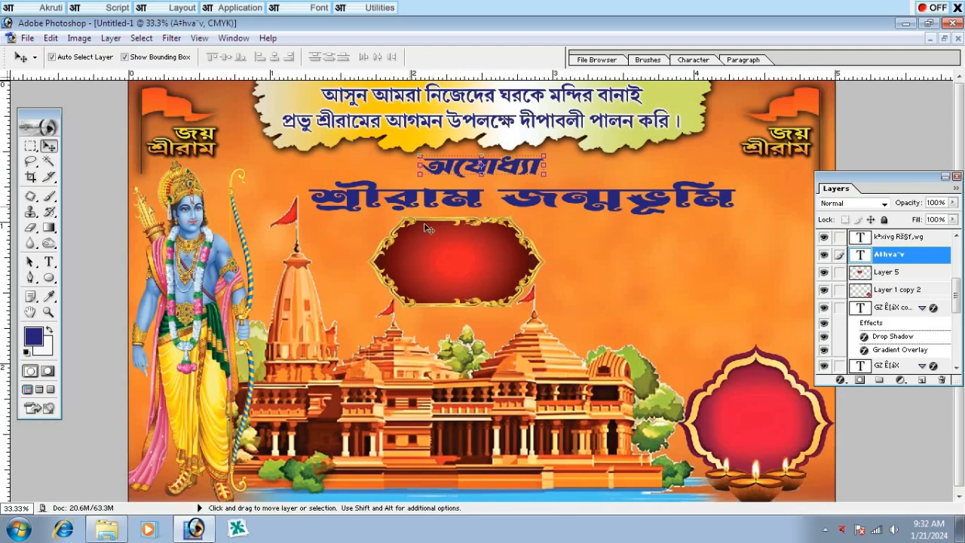
Stretch the dark red frame to 230.5% width and 74.8% height, matching the span of the title line above it.
{"action": "left_click", "coordinate": [462, 262]}
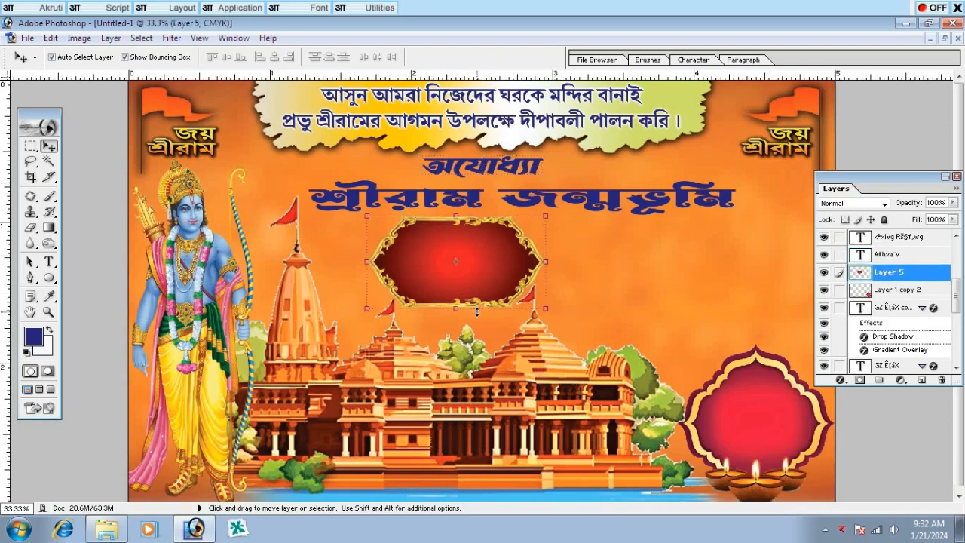
{"action": "left_click_drag", "start_coordinate": [477, 310], "coordinate": [472, 293]}
{"action": "left_click_drag", "start_coordinate": [547, 252], "coordinate": [690, 250]}
{"action": "left_click_drag", "start_coordinate": [367, 252], "coordinate": [320, 256]}
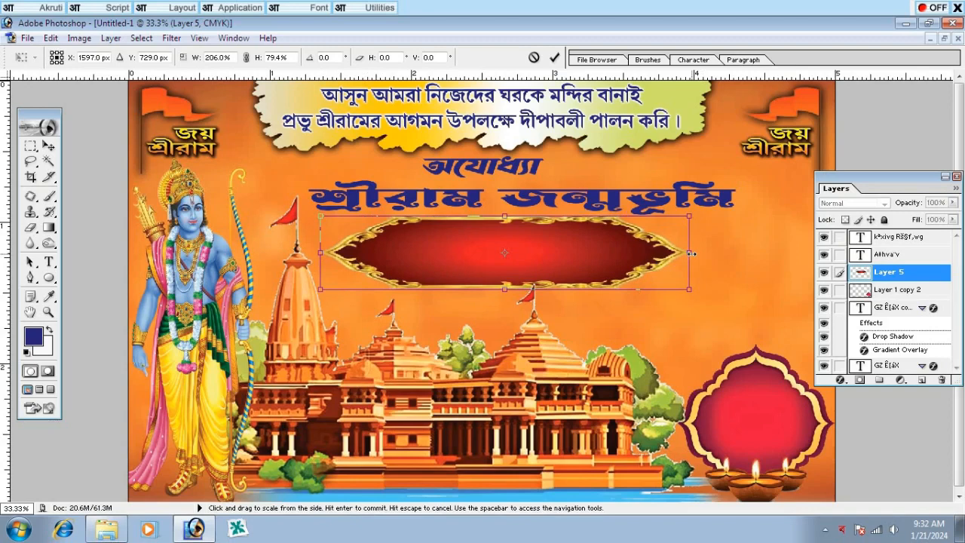
{"action": "left_click_drag", "start_coordinate": [691, 253], "coordinate": [734, 252]}
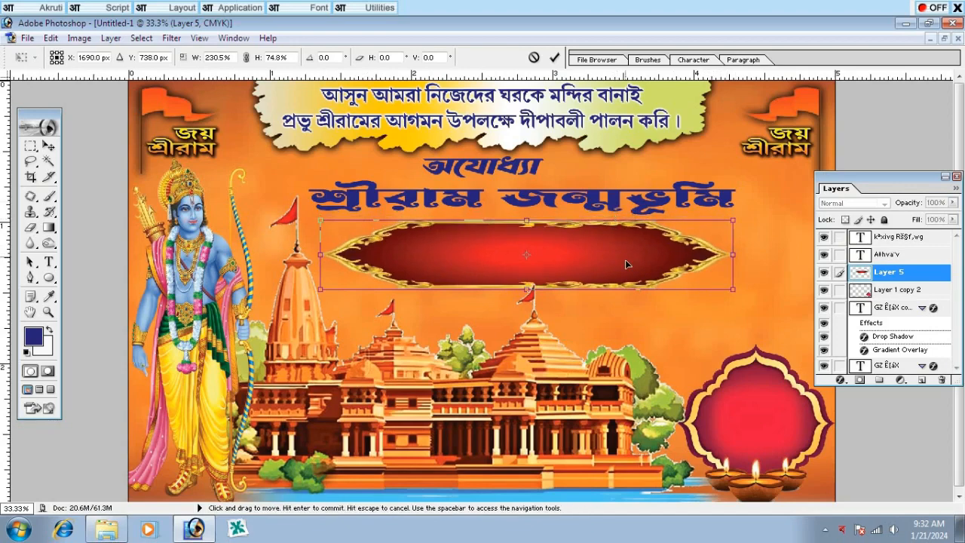
{"action": "key", "text": "Return"}
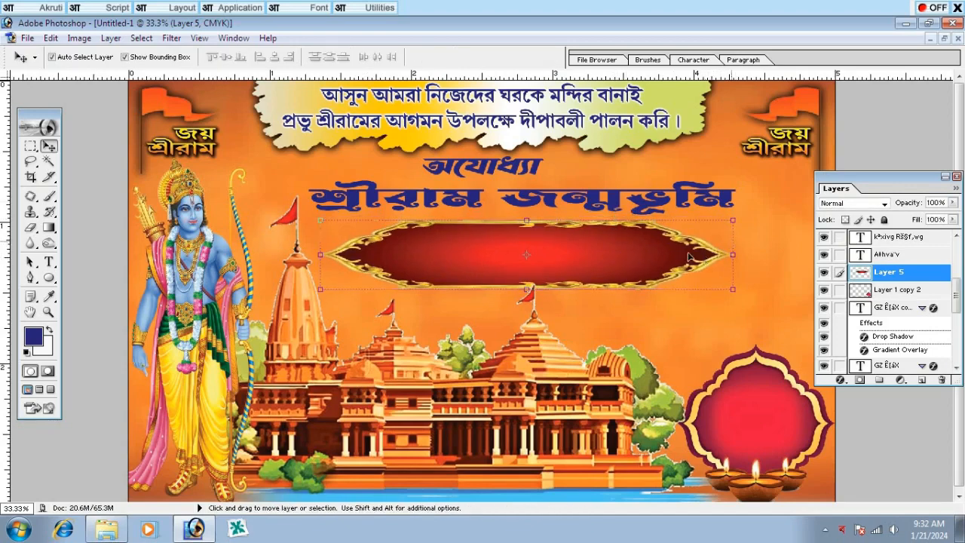
Duplicate "শ্রীরাম জন্মভূমি" onto the stretched dark red frame and colour the copy white.
{"action": "left_click", "coordinate": [747, 192]}
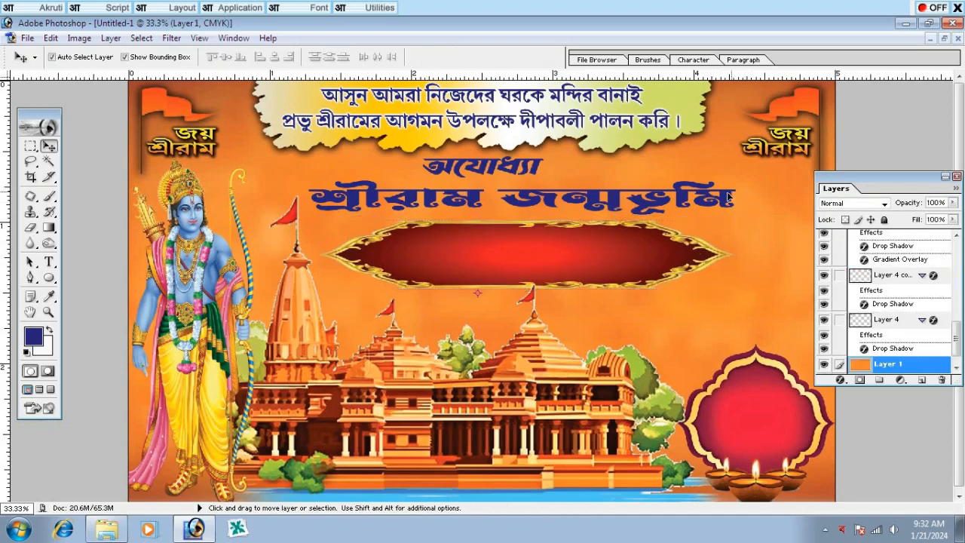
{"action": "left_click", "coordinate": [733, 196]}
{"action": "left_click", "coordinate": [630, 261]}
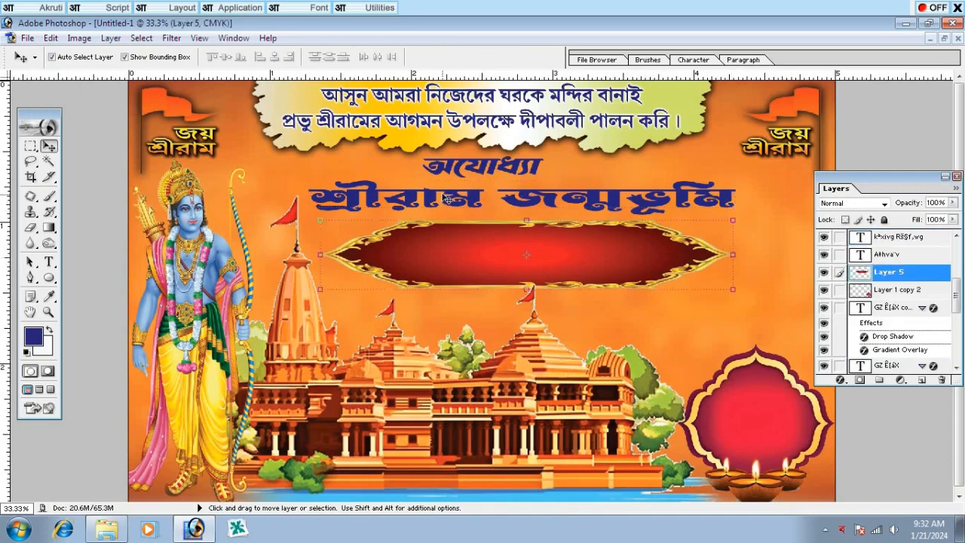
{"action": "left_click", "coordinate": [448, 197]}
{"action": "left_click_drag", "start_coordinate": [452, 200], "coordinate": [459, 251]}
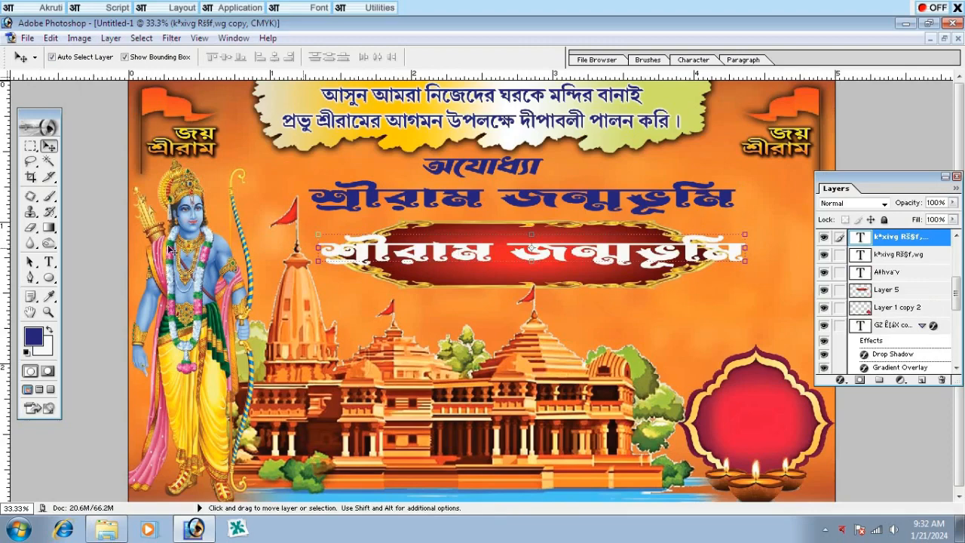
Replace the white copied text with "মন্দির প্রাণ প্রতিষ্ঠা".
{"action": "left_click", "coordinate": [49, 262]}
{"action": "left_click", "coordinate": [449, 253]}
{"action": "key", "text": "ctrl+a"}
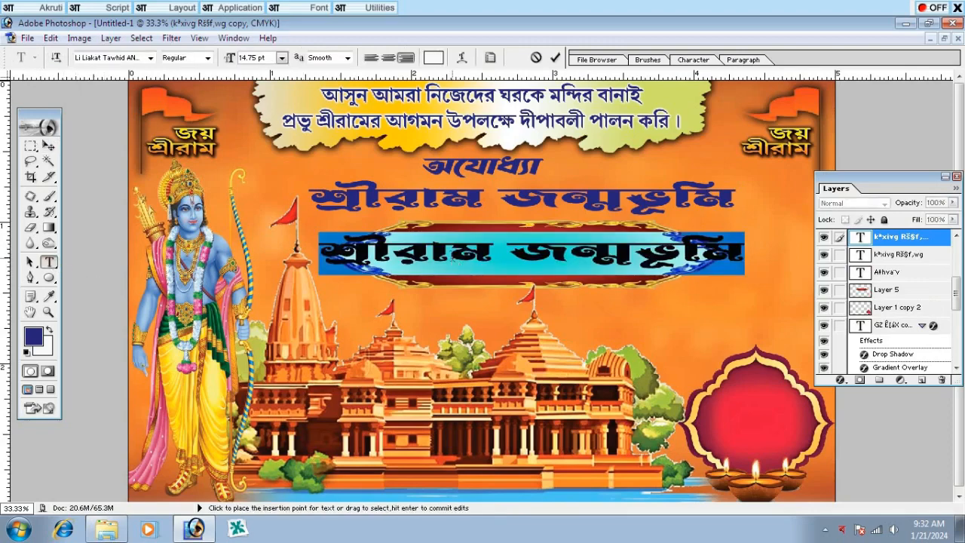
{"action": "type", "text": "মি"}
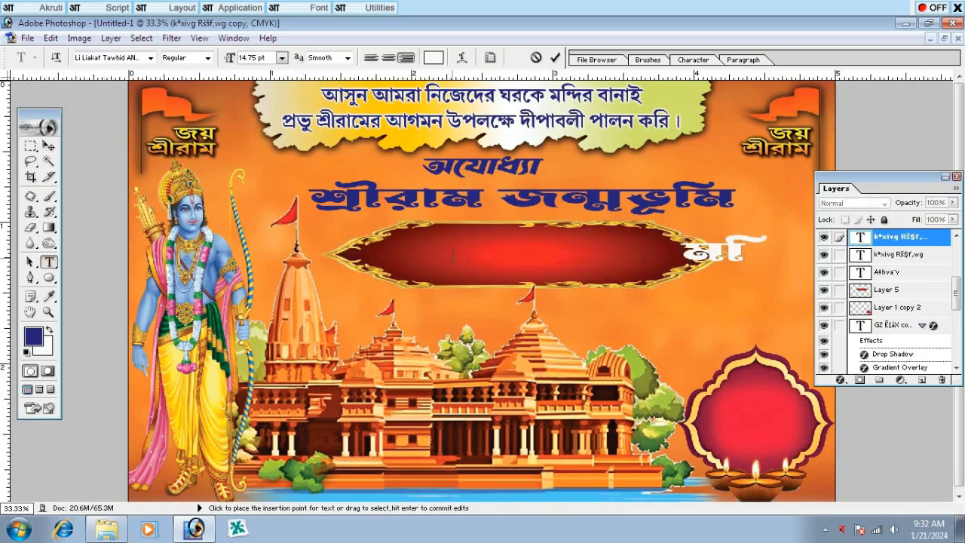
{"action": "type", "text": "ন্দর"}
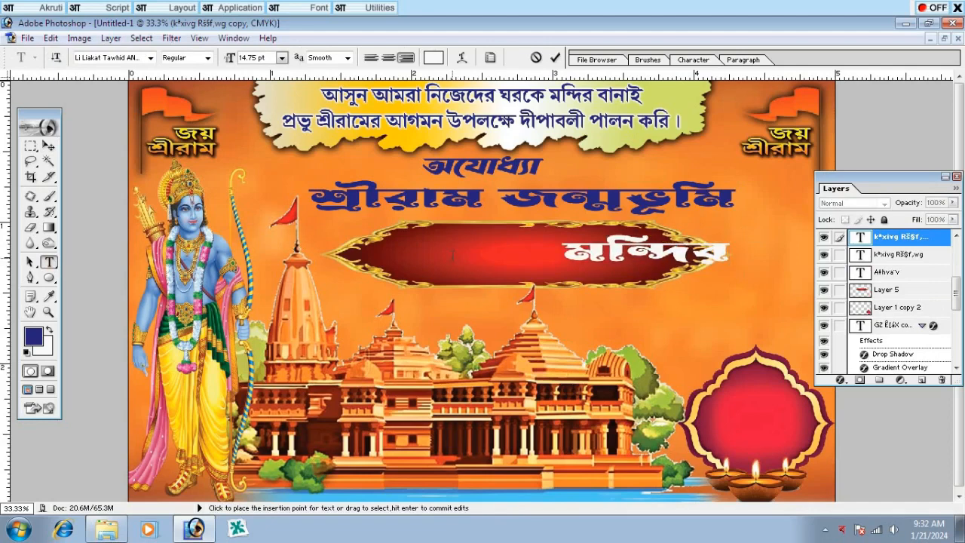
{"action": "type", "text": " প্রতিষ্ঠা"}
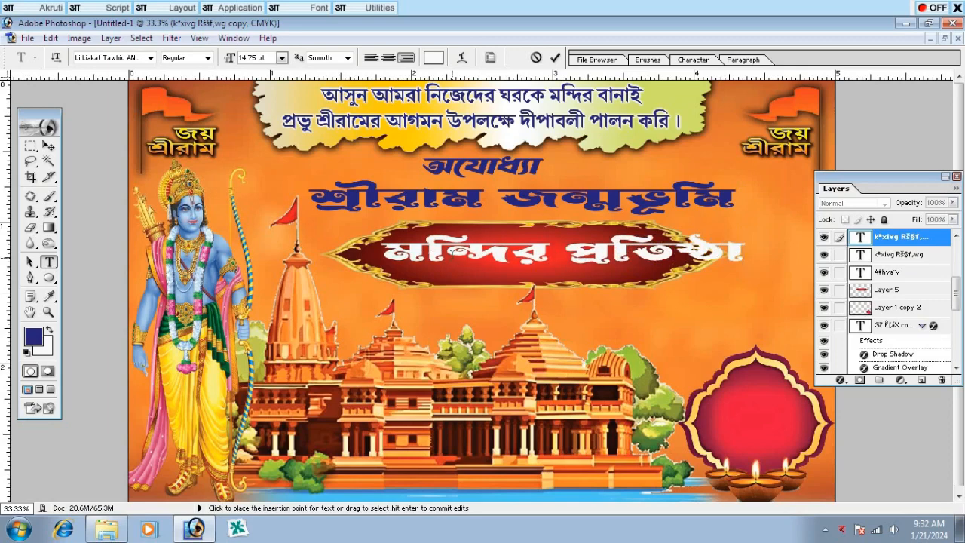
{"action": "left_click", "coordinate": [542, 257]}
{"action": "type", "text": "প"}
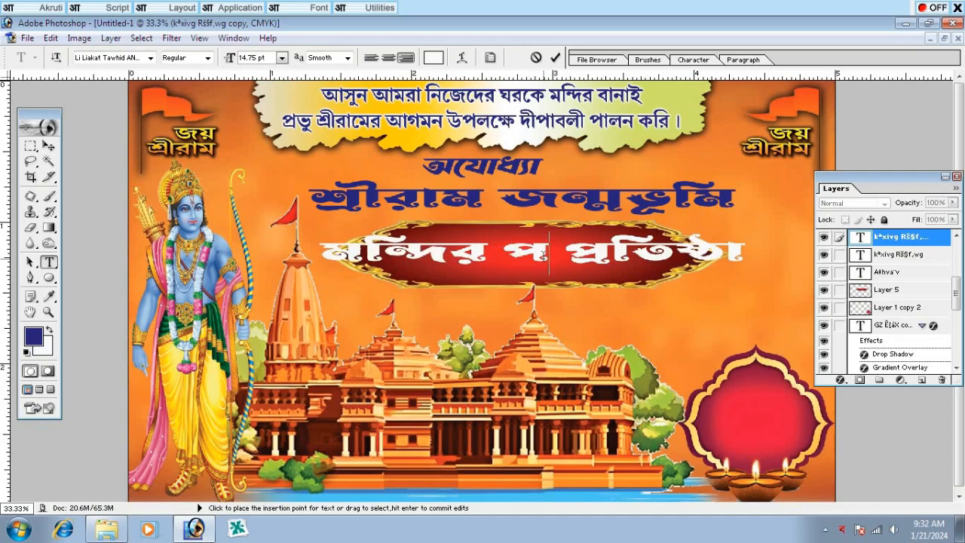
{"action": "type", "text": "্রাণ"}
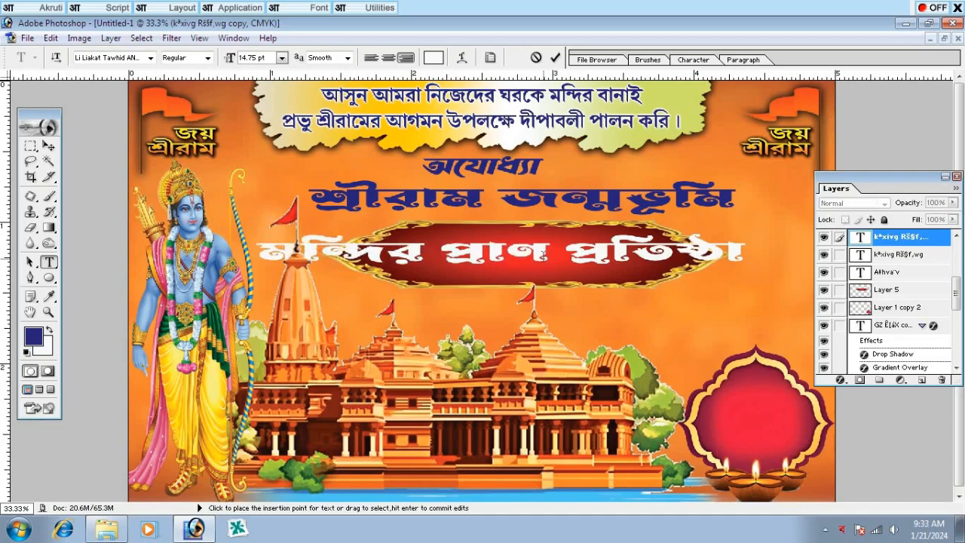
Narrow "মন্দির প্রাণ প্রতিষ্ঠা", enlarge it to about 16.9 pt and centre it inside the dark red frame.
{"action": "left_click", "coordinate": [48, 145]}
{"action": "key", "text": "ctrl+t"}
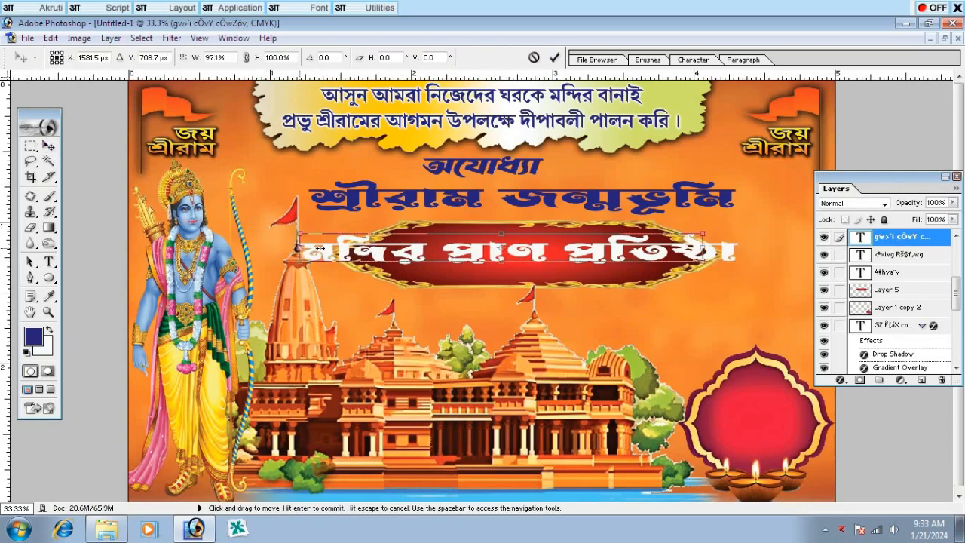
{"action": "left_click_drag", "start_coordinate": [320, 247], "coordinate": [395, 249]}
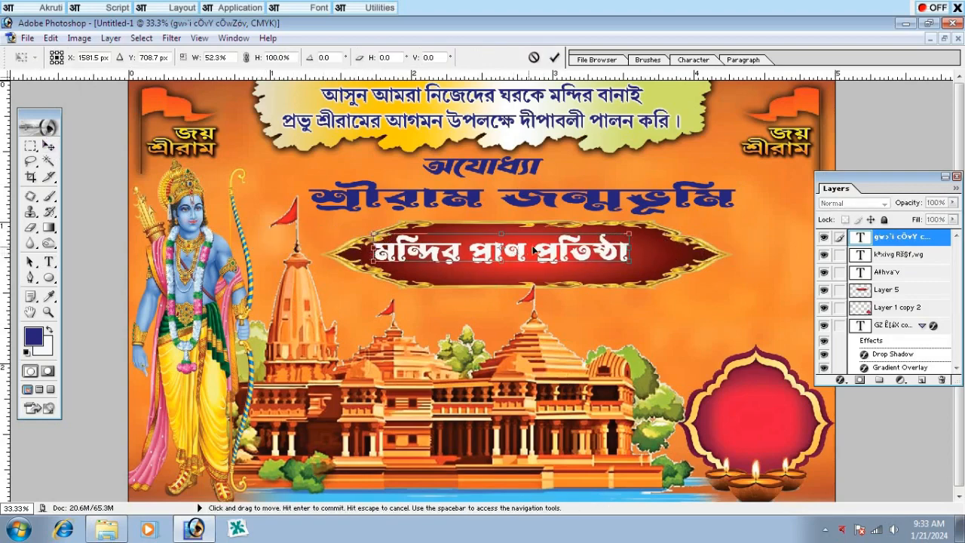
{"action": "left_click_drag", "start_coordinate": [533, 250], "coordinate": [541, 250]}
{"action": "left_click_drag", "start_coordinate": [627, 264], "coordinate": [661, 277]}
{"action": "key", "text": "Return"}
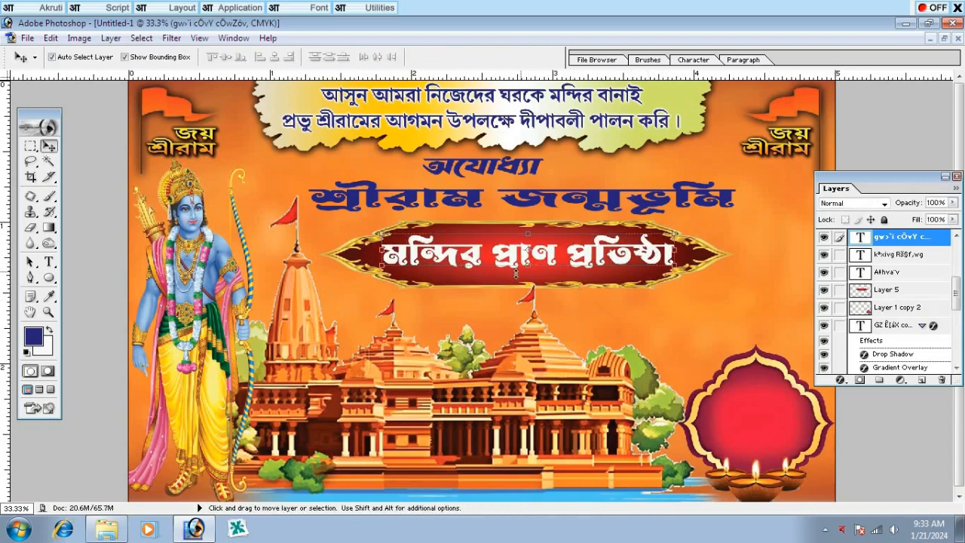
Change the font of "মন্দির প্রাণ প্রতিষ্ঠা" to Li Niladri Nodia ANSI.
{"action": "left_click", "coordinate": [49, 261]}
{"action": "left_click", "coordinate": [459, 256]}
{"action": "key", "text": "ctrl+a"}
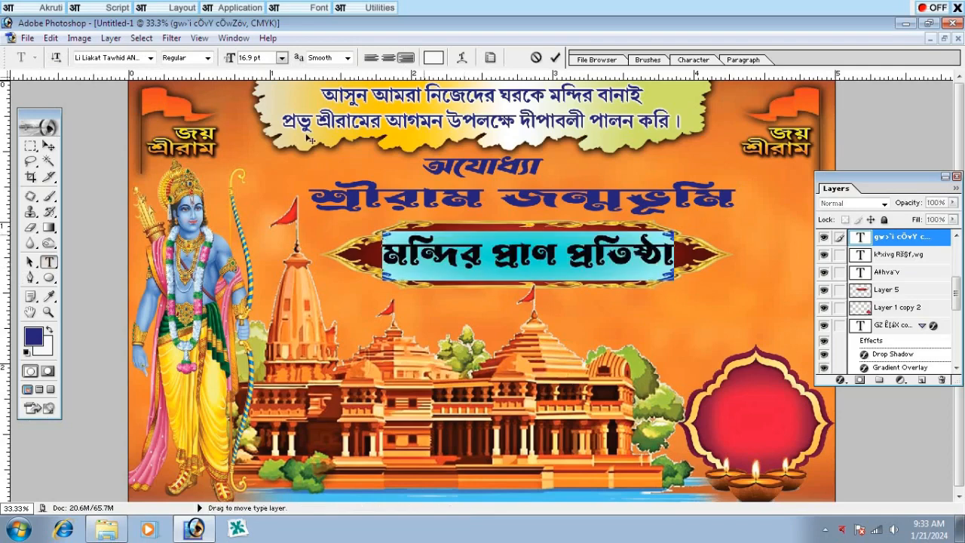
{"action": "left_click", "coordinate": [107, 61]}
{"action": "key", "text": "Down"}
{"action": "key", "text": "Down"}
{"action": "key", "text": "Down"}
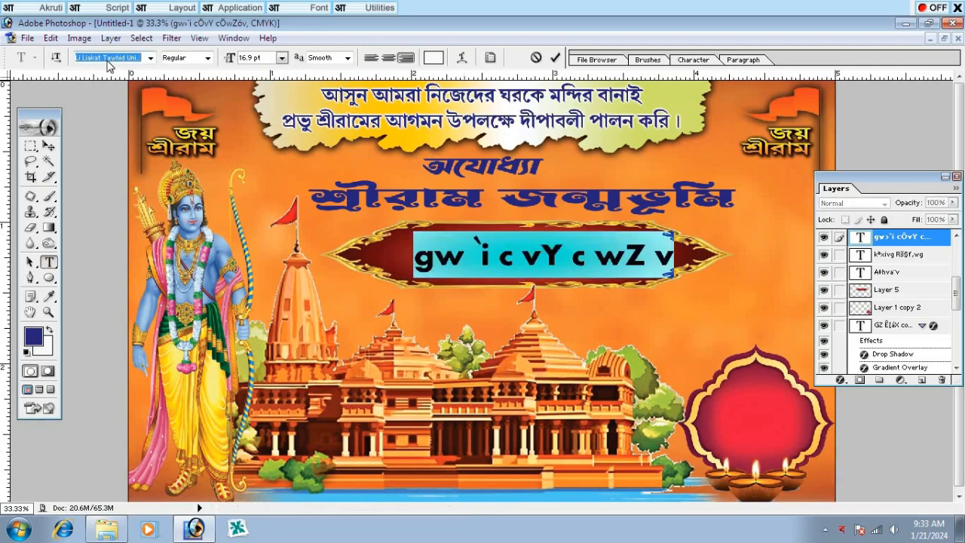
{"action": "key", "text": "Down"}
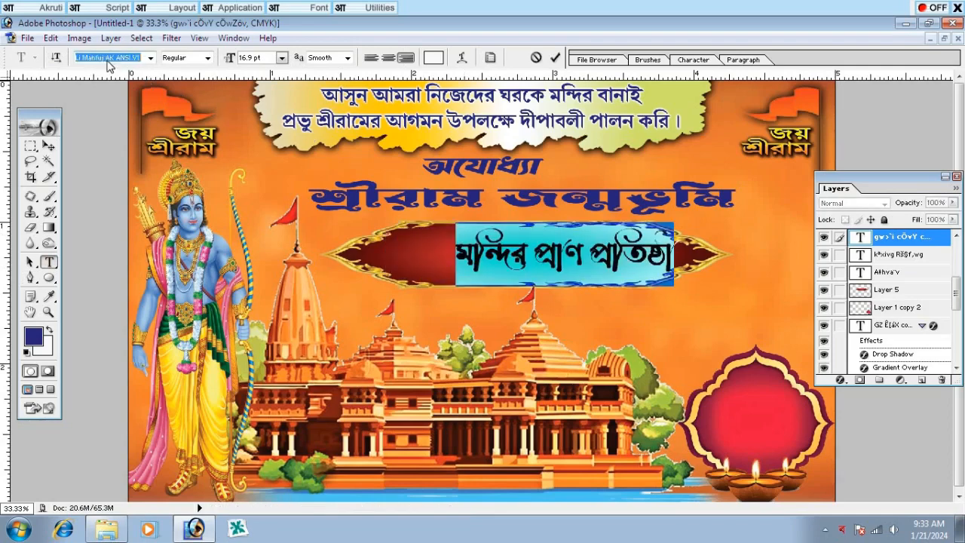
{"action": "key", "text": "Down"}
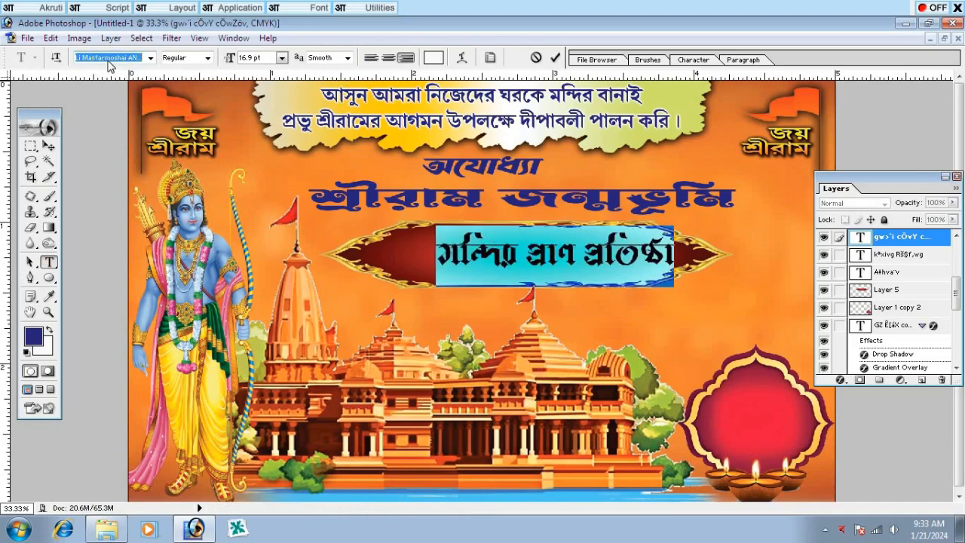
{"action": "key", "text": "Down"}
{"action": "key", "text": "Down"}
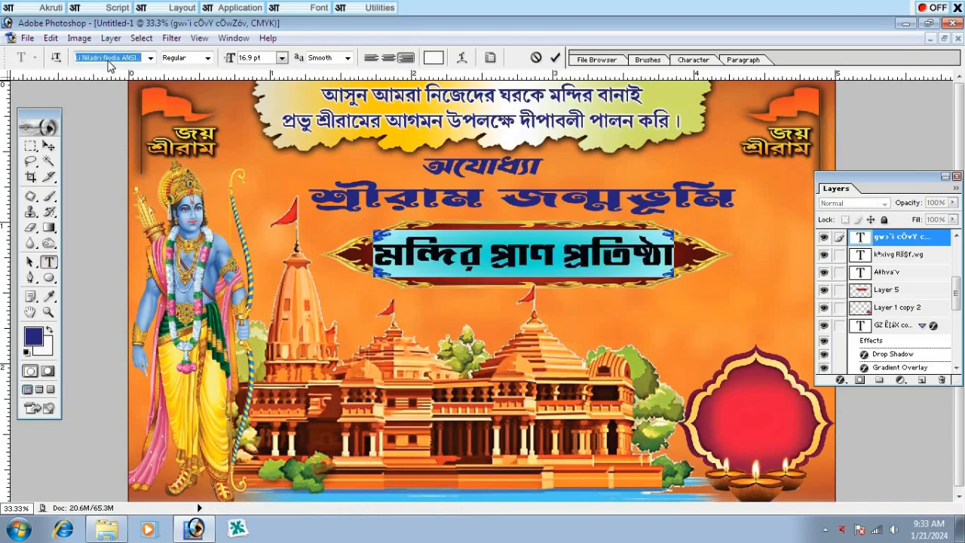
{"action": "left_click", "coordinate": [48, 145]}
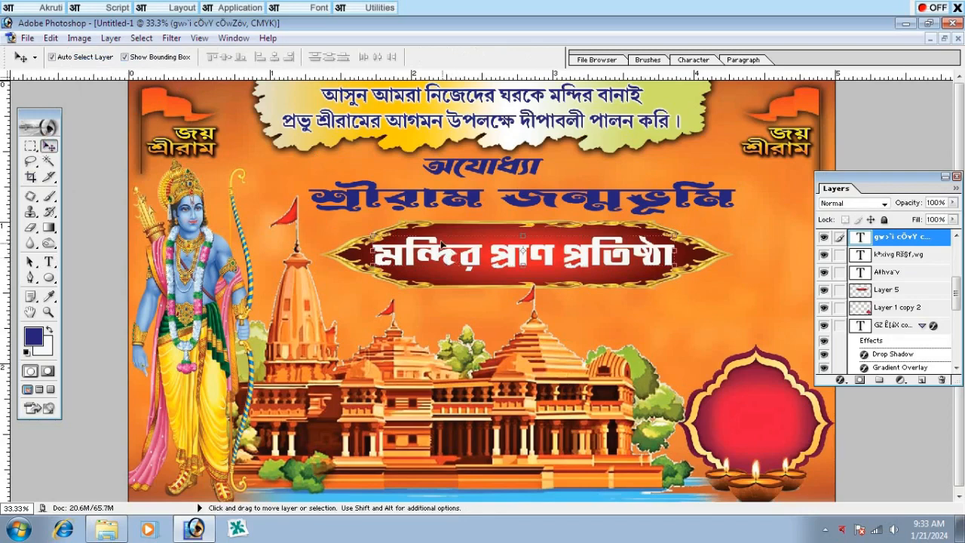
Add a black drop shadow with raised opacity and a larger distance to "মন্দির প্রাণ প্রতিষ্ঠা".
{"action": "left_click", "coordinate": [840, 380]}
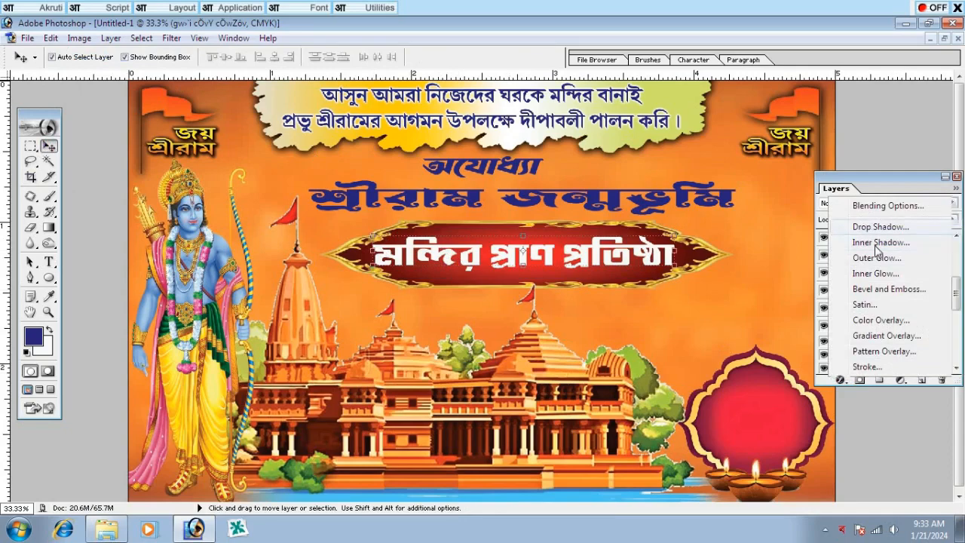
{"action": "left_click", "coordinate": [879, 226]}
{"action": "left_click", "coordinate": [805, 115]}
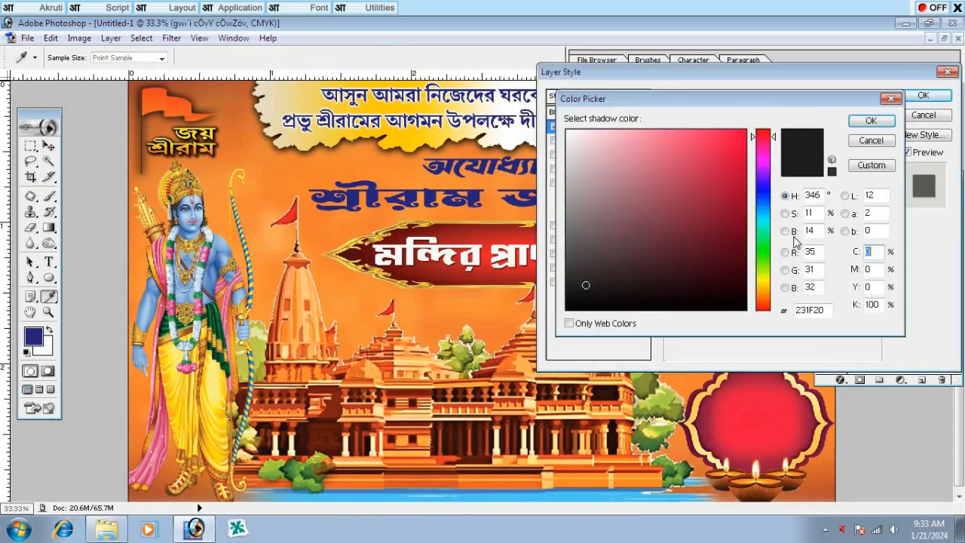
{"action": "left_click", "coordinate": [867, 123]}
{"action": "double_click", "coordinate": [801, 130]}
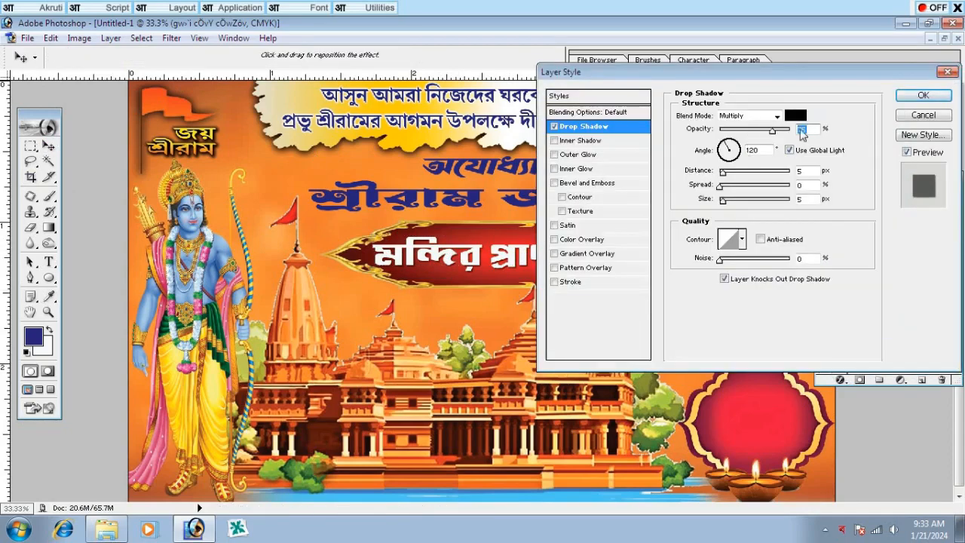
{"action": "left_click_drag", "start_coordinate": [772, 132], "coordinate": [800, 130]}
{"action": "left_click_drag", "start_coordinate": [722, 172], "coordinate": [744, 190]}
{"action": "key", "text": "Return"}
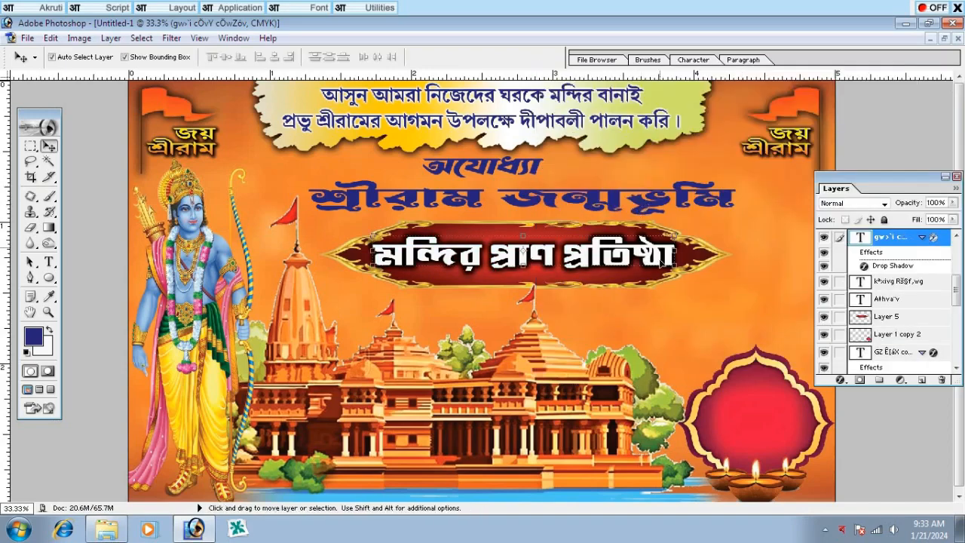
Enlarge the red lamp frame to slightly over 110%, extending it up and toward the temple.
{"action": "left_click", "coordinate": [763, 392]}
{"action": "key", "text": "ctrl+t"}
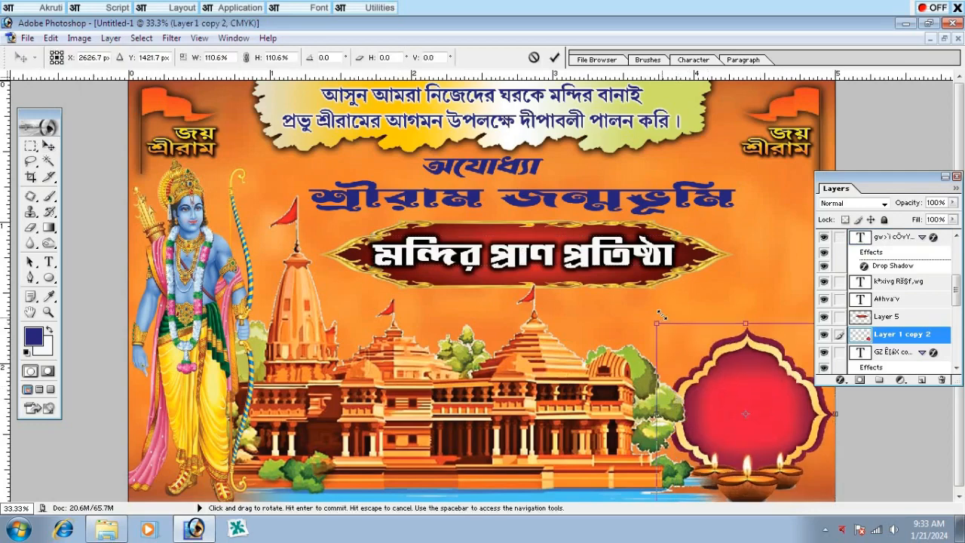
{"action": "left_click_drag", "start_coordinate": [676, 343], "coordinate": [660, 313]}
{"action": "key", "text": "Return"}
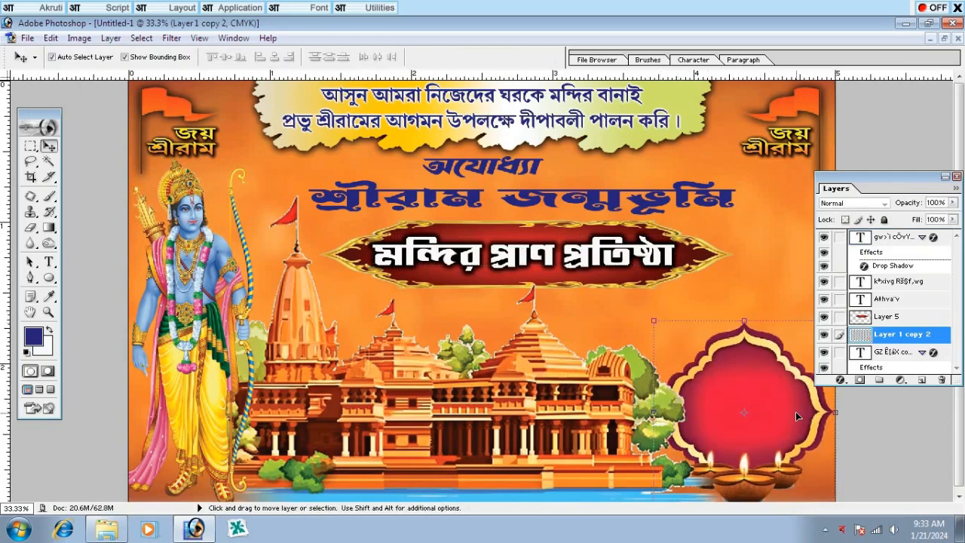
Bring the red lamp frame to the top of the layer stack and move it up beside the dark red title frame.
{"action": "key", "text": "ctrl+bracketright"}
{"action": "key", "text": "ctrl+bracketright"}
{"action": "key", "text": "ctrl+bracketright"}
{"action": "key", "text": "ctrl+bracketright"}
{"action": "key", "text": "ctrl+bracketright"}
{"action": "key", "text": "ctrl+bracketright"}
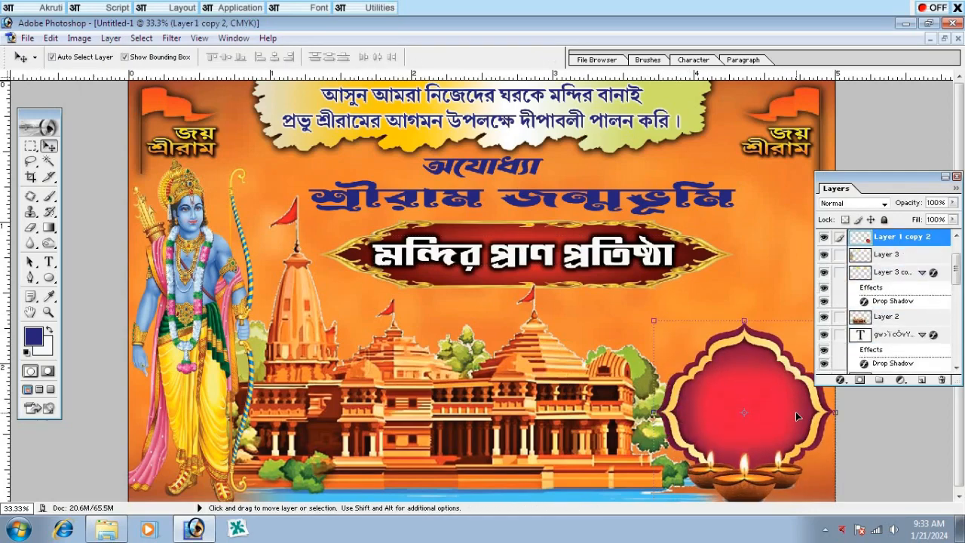
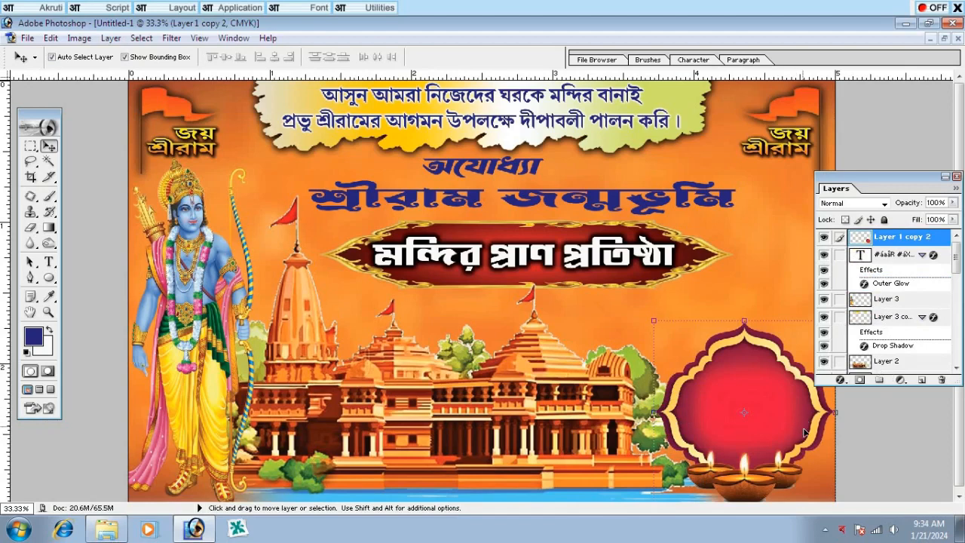
{"action": "left_click_drag", "start_coordinate": [780, 447], "coordinate": [762, 348]}
Link "মন্দির প্রাণ প্রতিষ্ঠা" with its dark red frame and narrow both slightly to clear the lamp frame.
{"action": "left_click", "coordinate": [619, 261]}
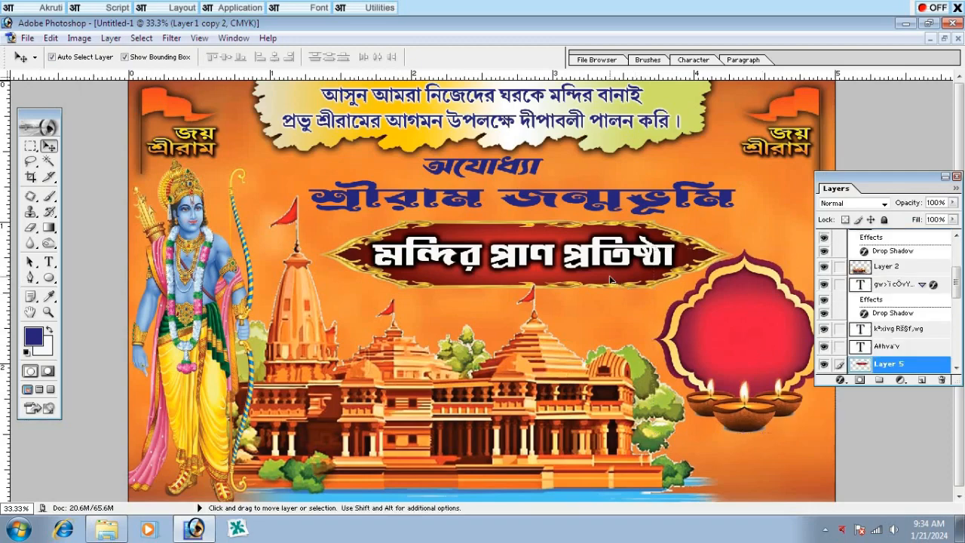
{"action": "left_click_drag", "start_coordinate": [733, 254], "coordinate": [721, 250]}
{"action": "key", "text": "Return"}
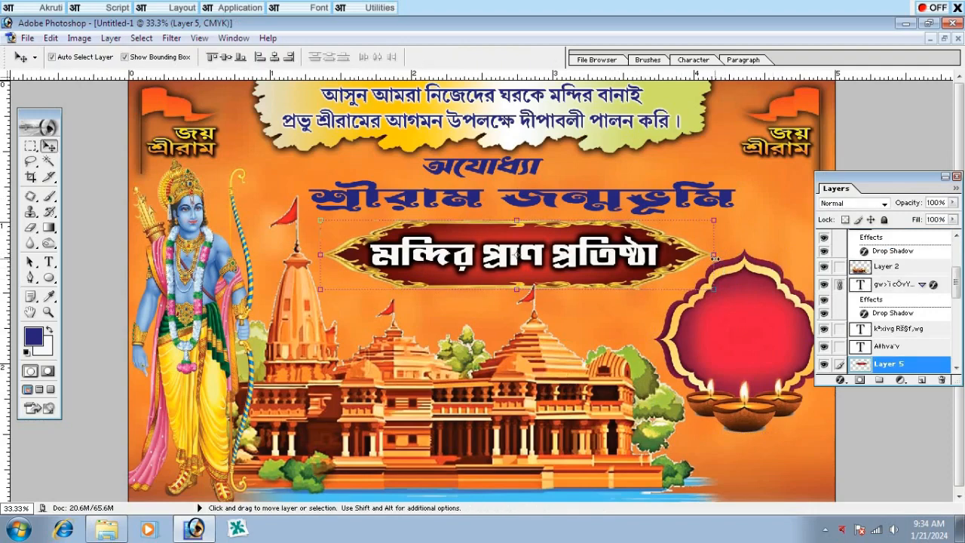
Apply an orange-red Color Overlay at 100% opacity to "শ্রীরাম জন্মভূমি".
{"action": "left_click", "coordinate": [724, 202]}
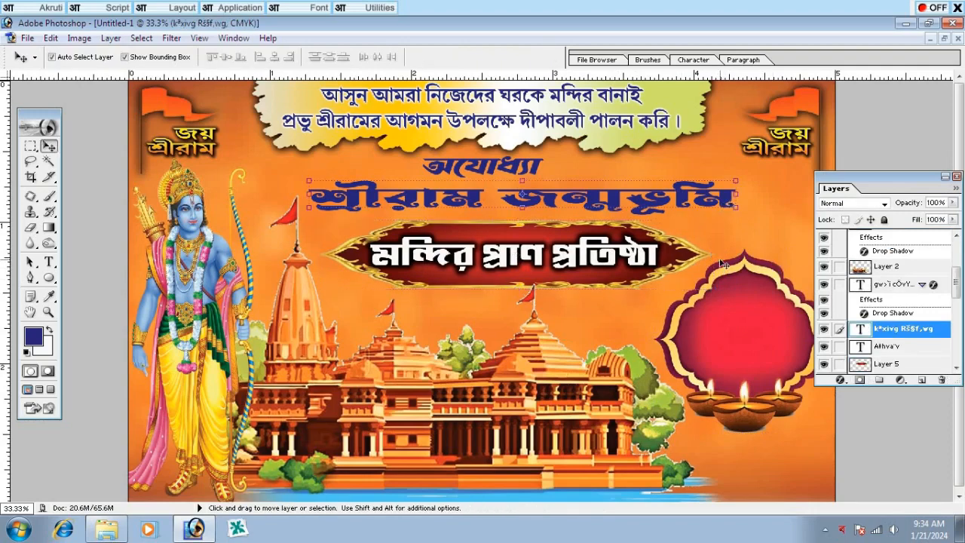
{"action": "left_click", "coordinate": [841, 381]}
{"action": "left_click", "coordinate": [867, 326]}
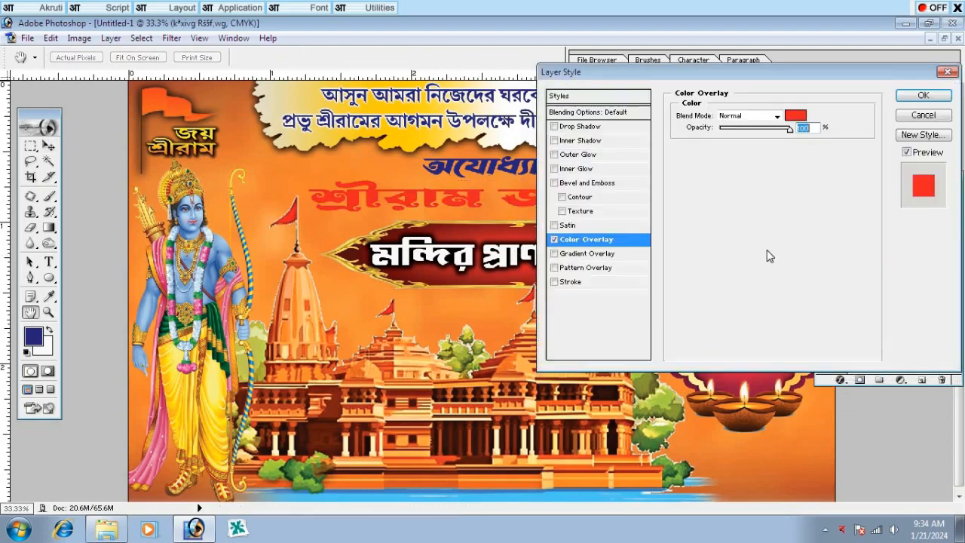
{"action": "left_click", "coordinate": [795, 115]}
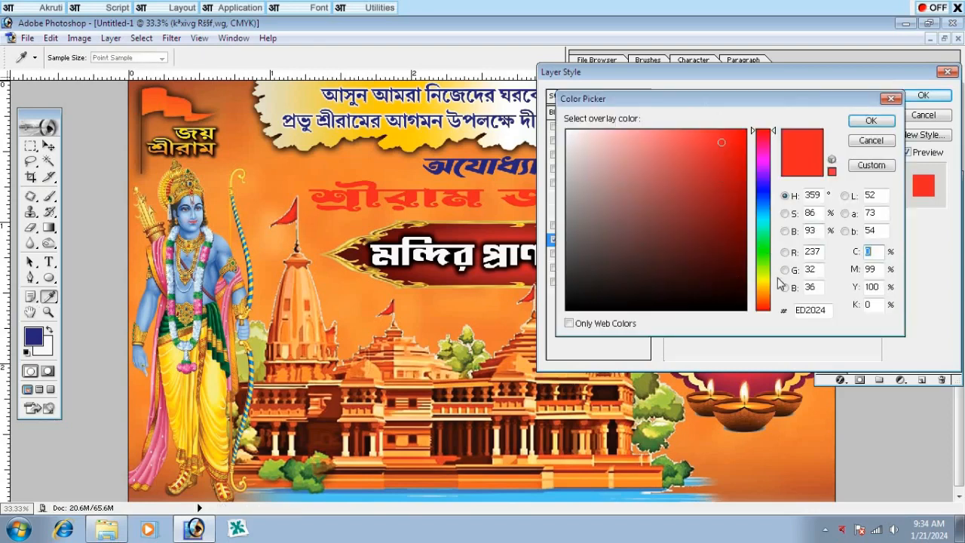
{"action": "left_click", "coordinate": [768, 303]}
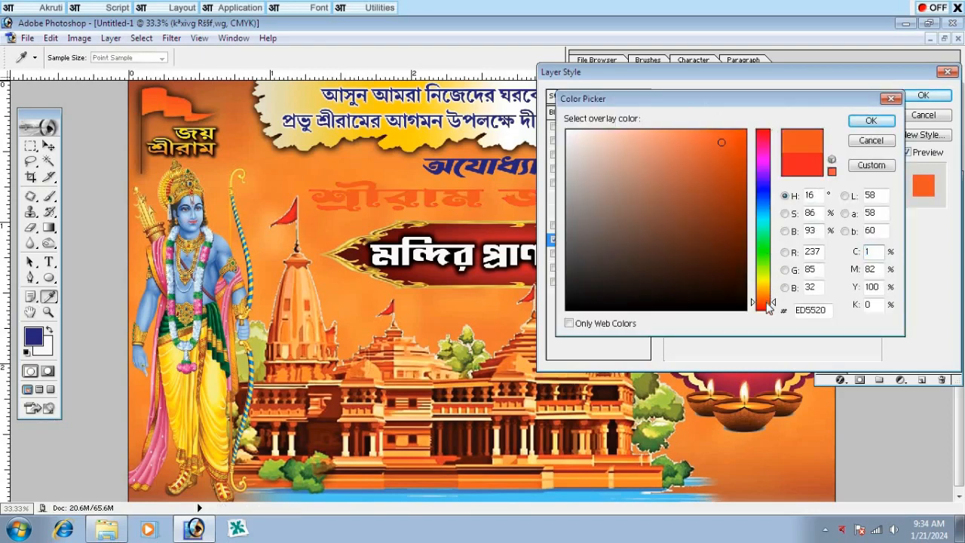
{"action": "left_click_drag", "start_coordinate": [767, 302], "coordinate": [769, 308]}
{"action": "left_click", "coordinate": [863, 126]}
Add a white outside stroke of 6 px to "শ্রীরাম জন্মভূমি".
{"action": "left_click", "coordinate": [592, 281]}
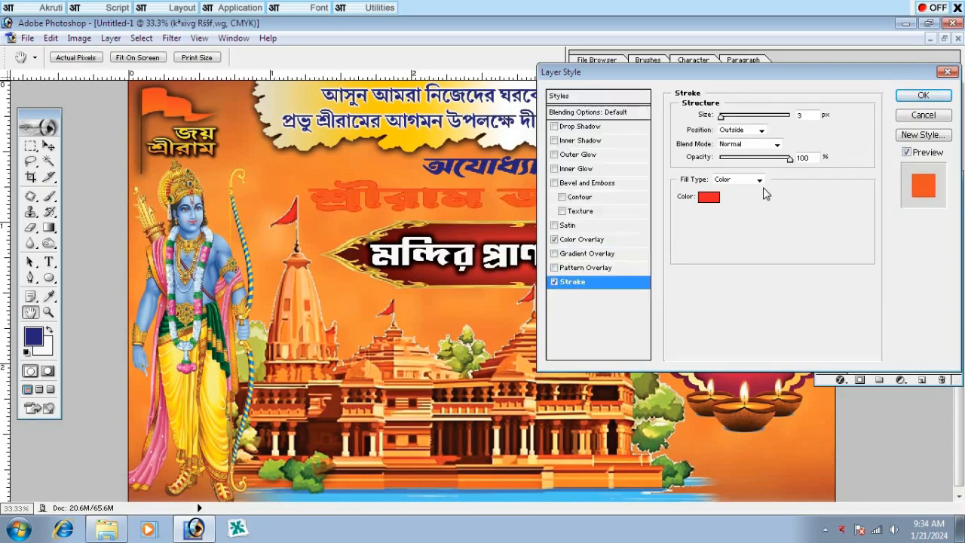
{"action": "left_click", "coordinate": [709, 197]}
{"action": "left_click", "coordinate": [567, 132]}
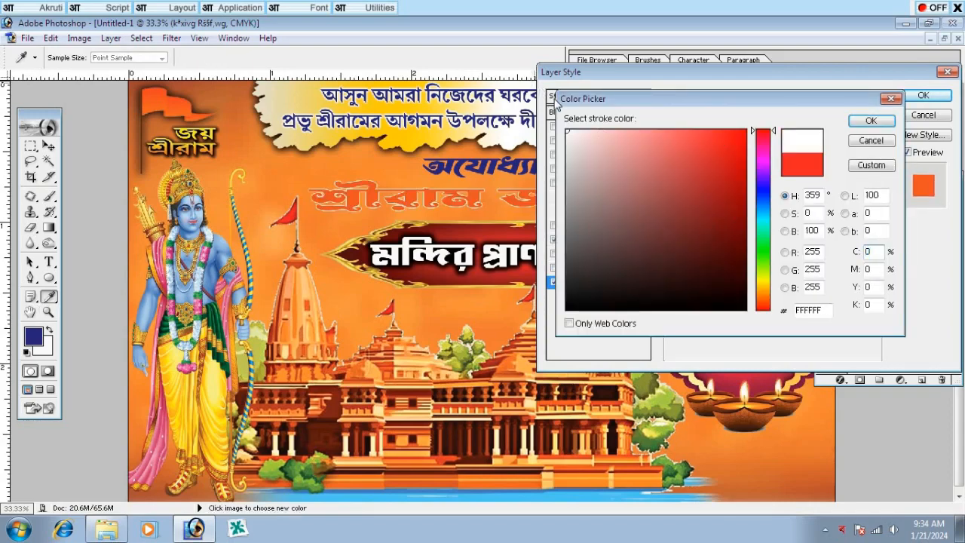
{"action": "key", "text": "Return"}
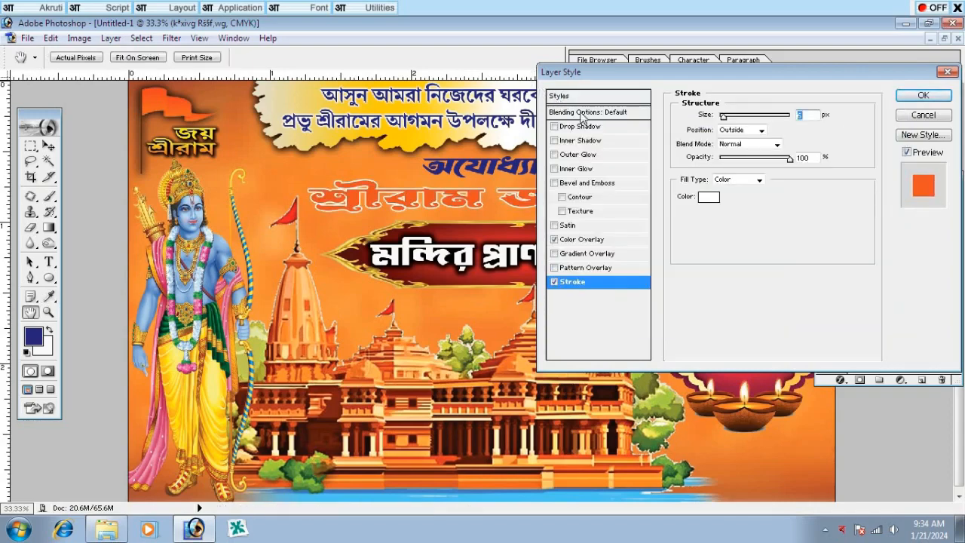
Add a drop shadow to "শ্রীরাম জন্মভূমি" and colour it dark blue (0B00A2).
{"action": "left_click", "coordinate": [619, 130]}
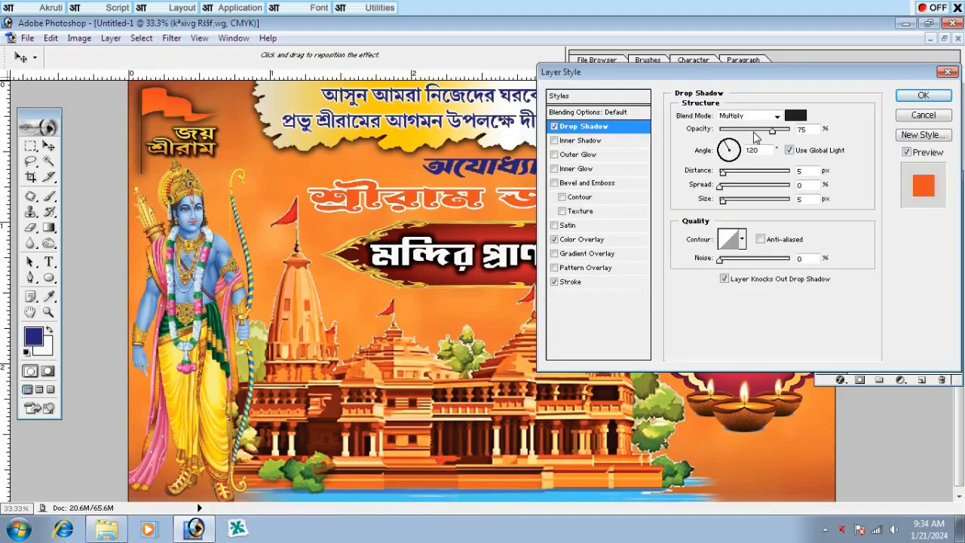
{"action": "left_click", "coordinate": [797, 114]}
{"action": "left_click", "coordinate": [765, 188]}
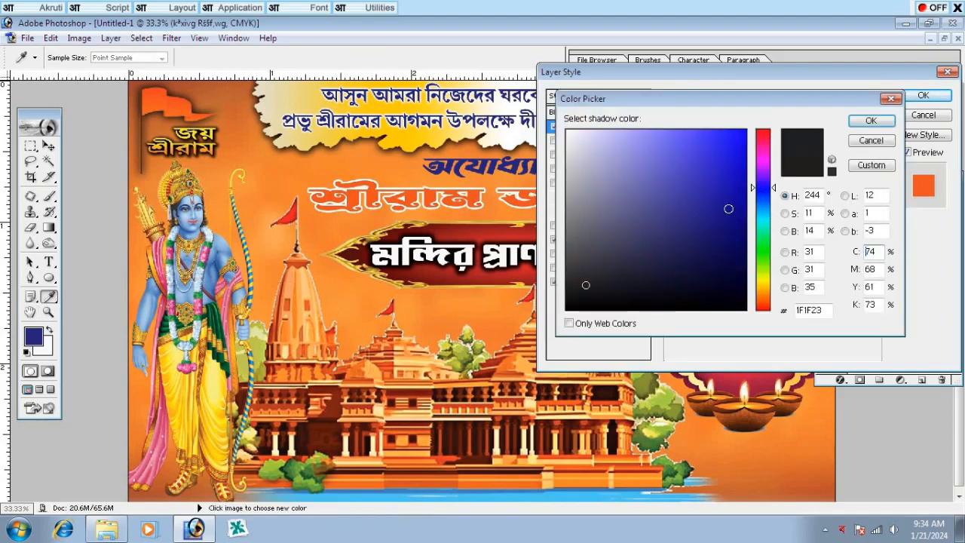
{"action": "left_click_drag", "start_coordinate": [728, 209], "coordinate": [819, 196]}
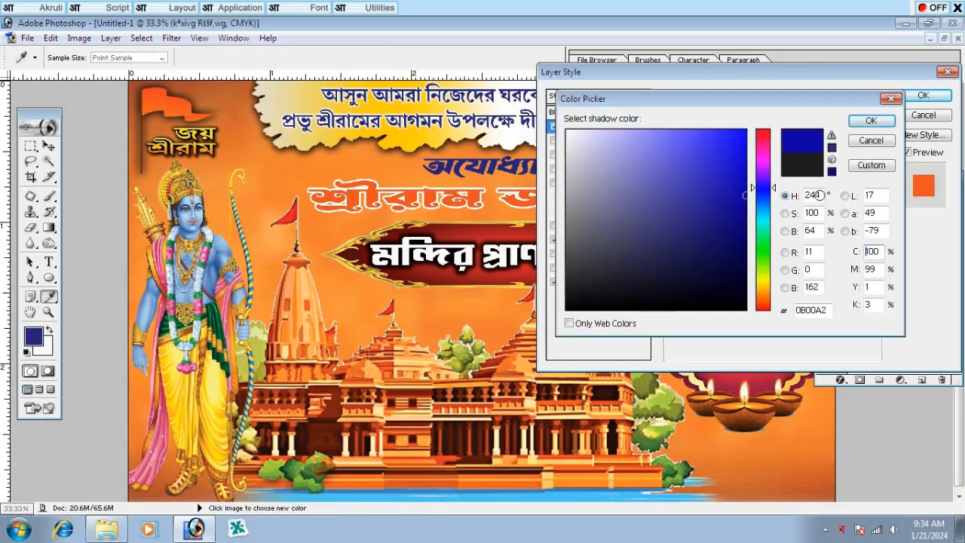
{"action": "left_click", "coordinate": [860, 123]}
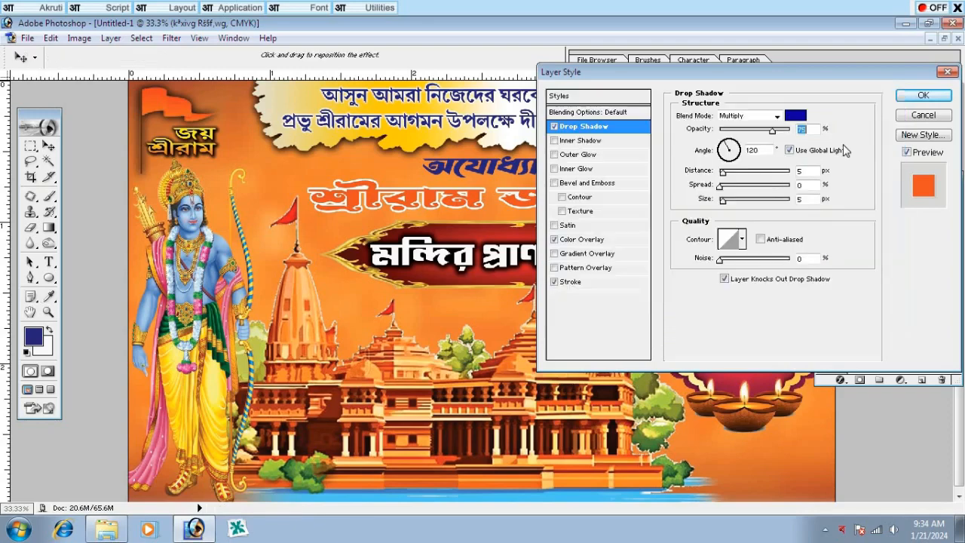
Set the blue shadow to Normal blend mode, 100% opacity, 20 px distance and 14% spread, and apply the layer style.
{"action": "left_click", "coordinate": [761, 116]}
{"action": "left_click", "coordinate": [745, 131]}
{"action": "left_click_drag", "start_coordinate": [774, 131], "coordinate": [790, 133]}
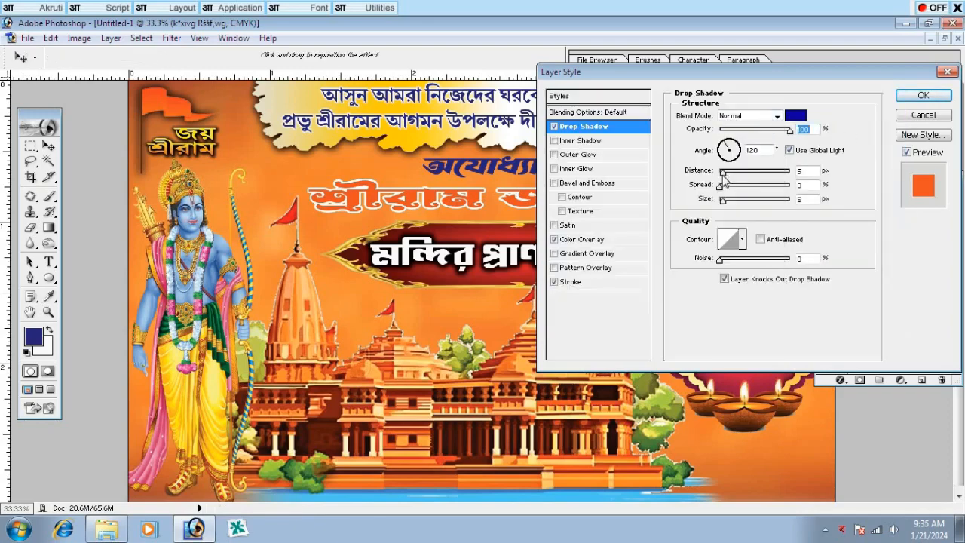
{"action": "left_click_drag", "start_coordinate": [725, 175], "coordinate": [724, 200]}
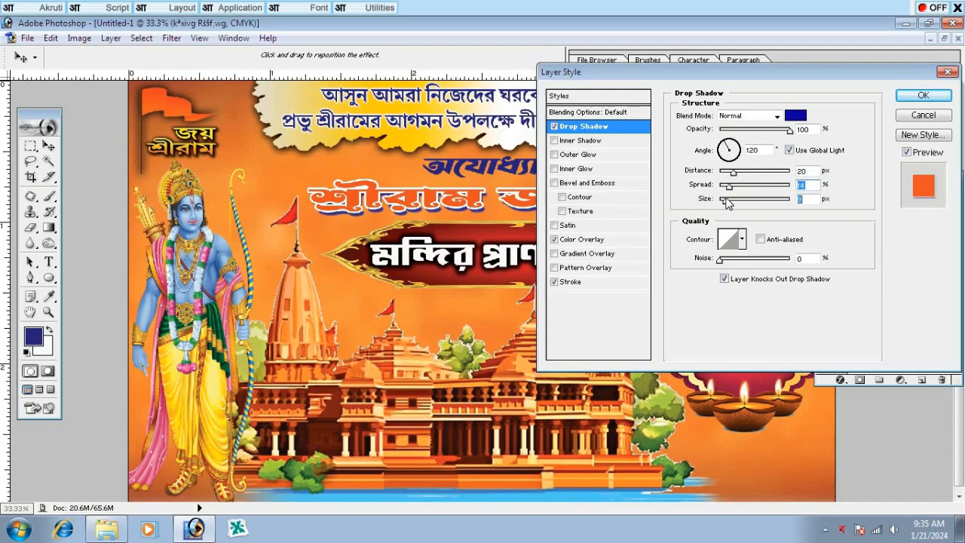
{"action": "key", "text": "Return"}
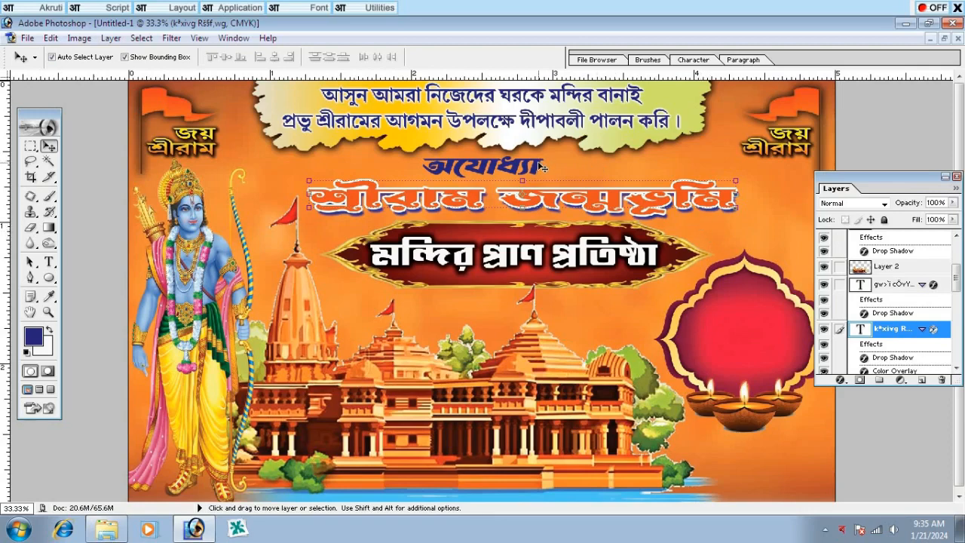
Move "অযোধ্যা" slightly to the right above the title and deselect it.
{"action": "left_click_drag", "start_coordinate": [541, 168], "coordinate": [562, 156]}
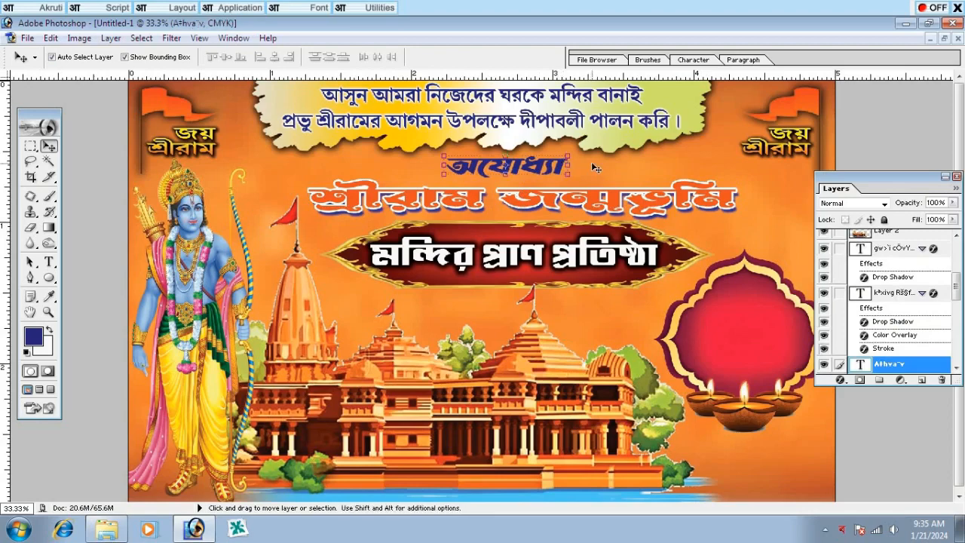
{"action": "left_click", "coordinate": [704, 154]}
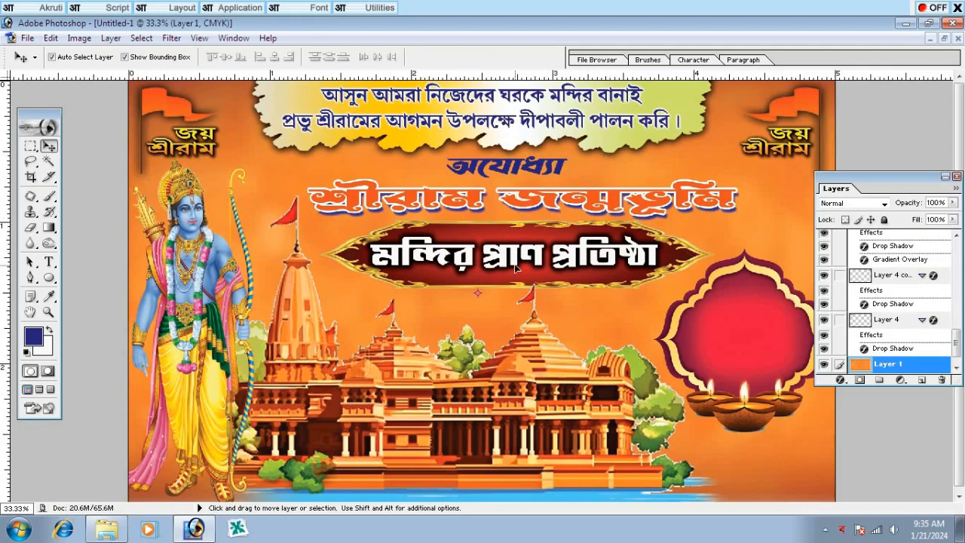
Start a new one-character text inside the red ornamental frame, colour it white and commit it.
{"action": "left_click", "coordinate": [766, 339]}
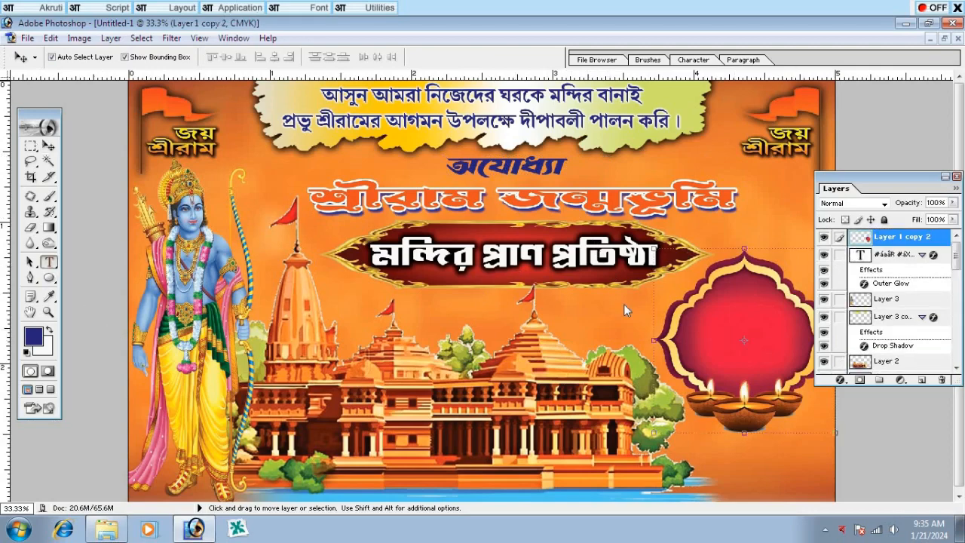
{"action": "key", "text": "t"}
{"action": "left_click", "coordinate": [715, 327]}
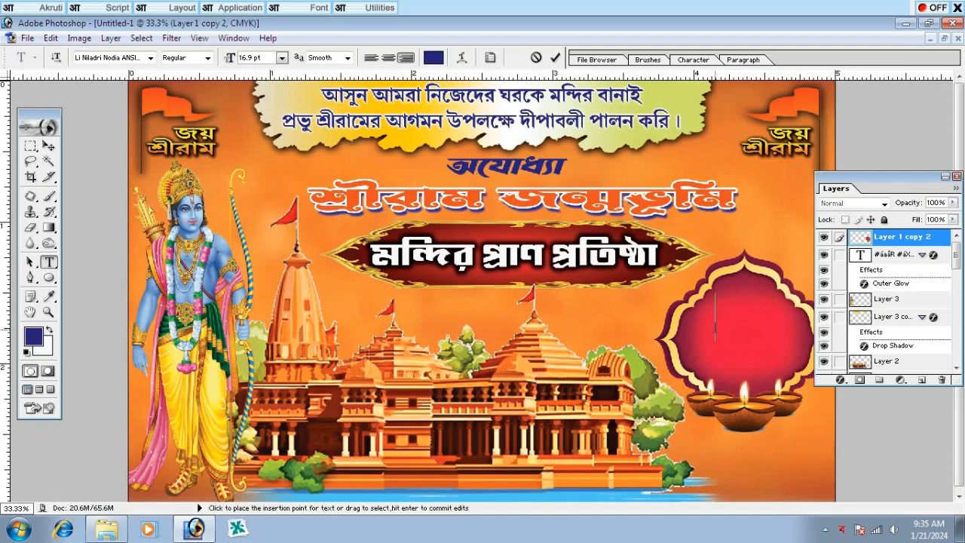
{"action": "type", "text": "২"}
{"action": "key", "text": "ctrl+a"}
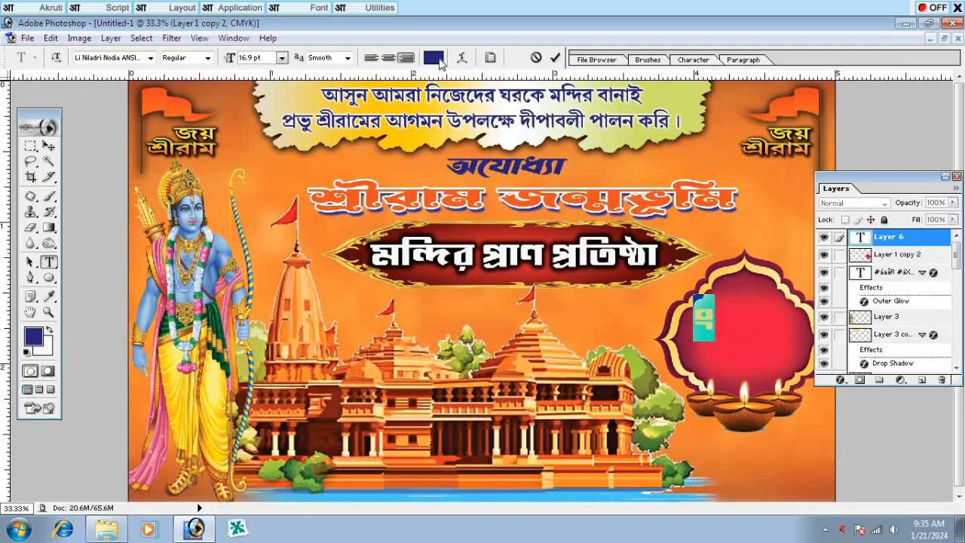
{"action": "left_click", "coordinate": [434, 57]}
{"action": "left_click", "coordinate": [567, 131]}
{"action": "left_click", "coordinate": [871, 122]}
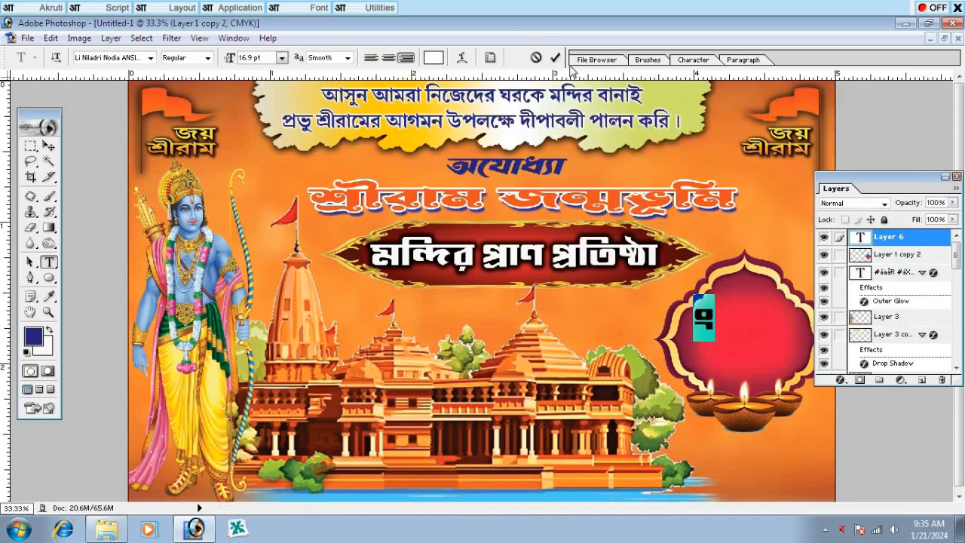
{"action": "left_click", "coordinate": [555, 57]}
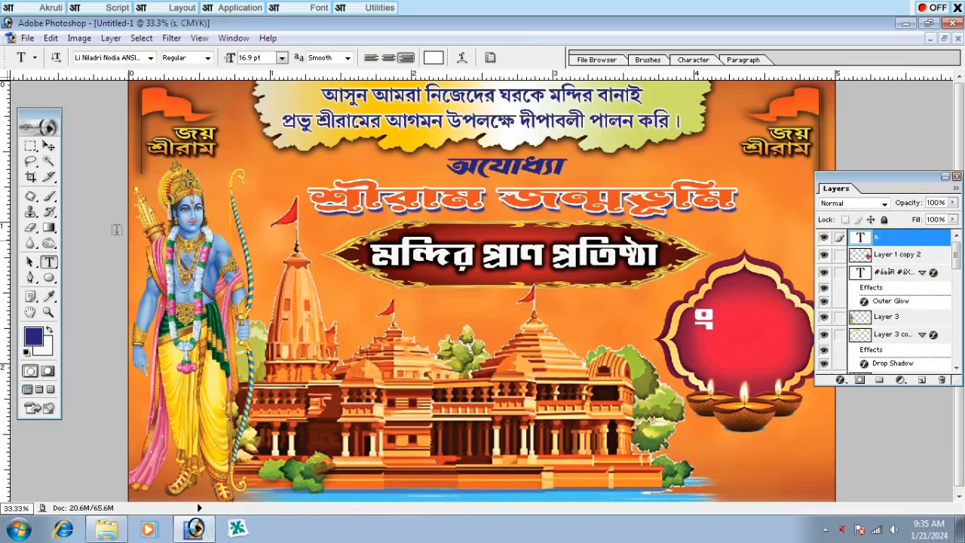
Switch the typing language from Bangla to English.
{"action": "left_click", "coordinate": [48, 146]}
{"action": "right_click", "coordinate": [846, 529]}
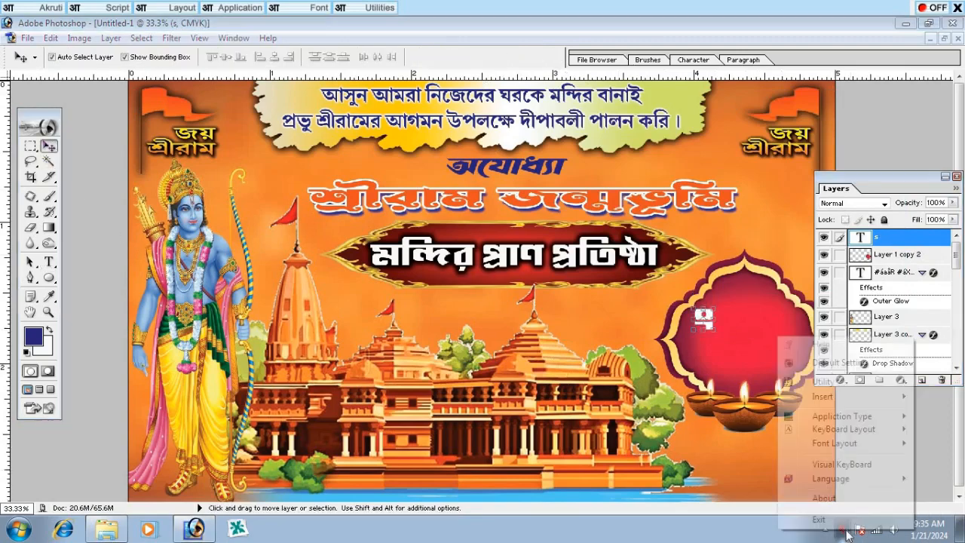
{"action": "mouse_move", "coordinate": [830, 479]}
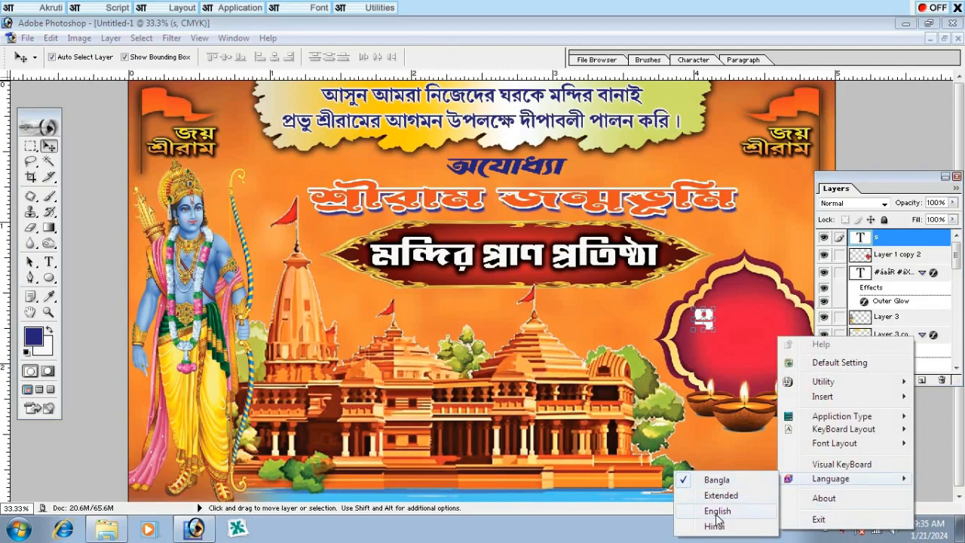
{"action": "left_click", "coordinate": [716, 513]}
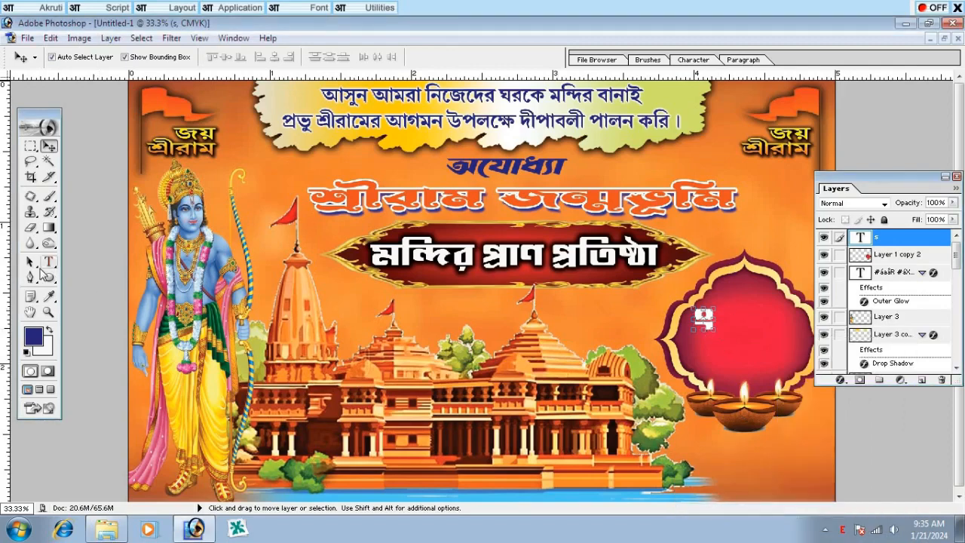
Set the frame text's font to Arial Black and replace its content with "22".
{"action": "left_click", "coordinate": [48, 262]}
{"action": "double_click", "coordinate": [704, 317]}
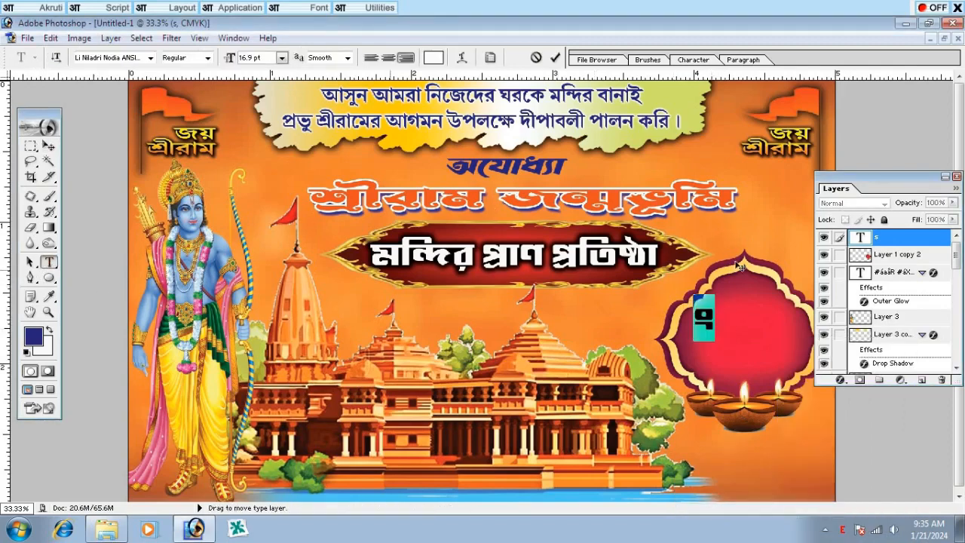
{"action": "left_click", "coordinate": [119, 59]}
{"action": "type", "text": "Arial"}
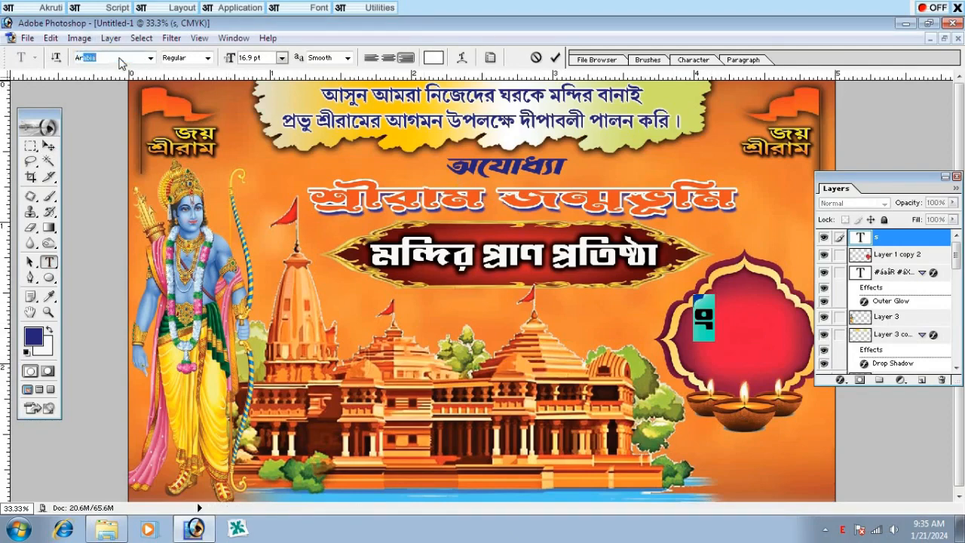
{"action": "key", "text": "Down"}
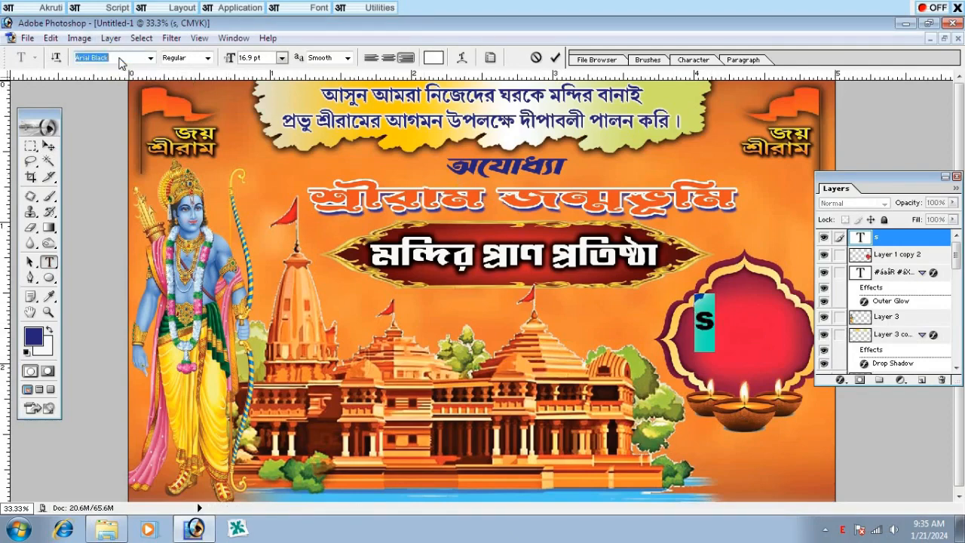
{"action": "left_click", "coordinate": [703, 323]}
{"action": "key", "text": "ctrl+a"}
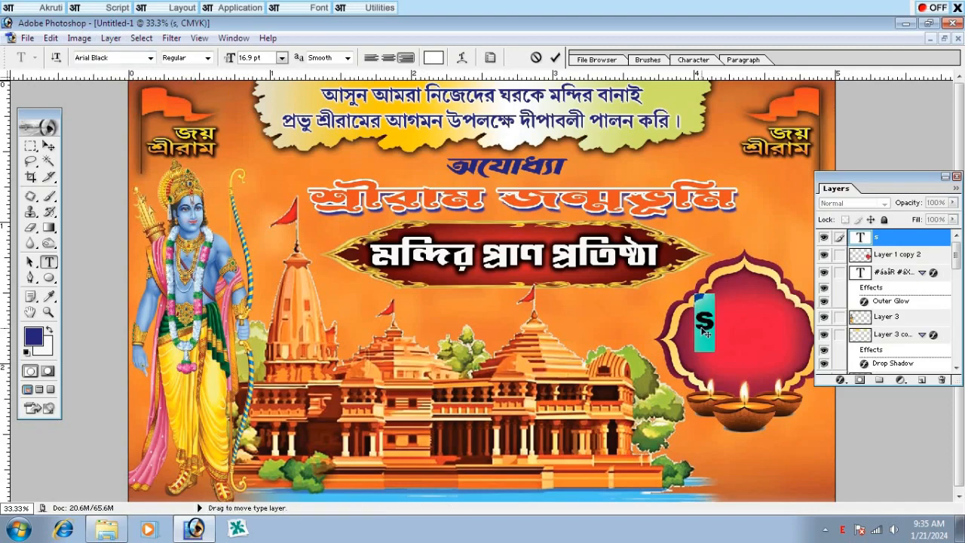
{"action": "type", "text": "22"}
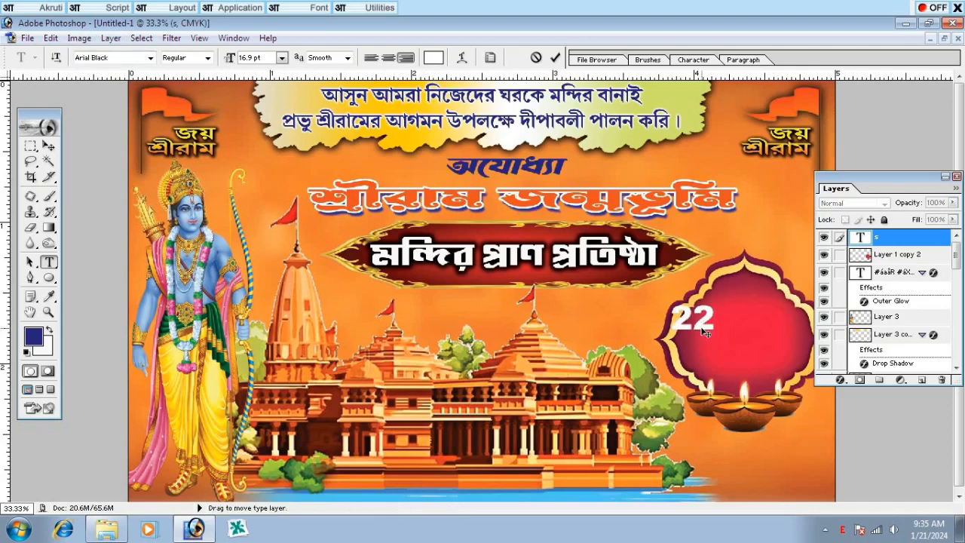
Move "22" into the upper middle of the red frame and enlarge it.
{"action": "left_click_drag", "start_coordinate": [351, 281], "coordinate": [392, 281]}
{"action": "left_click", "coordinate": [48, 145]}
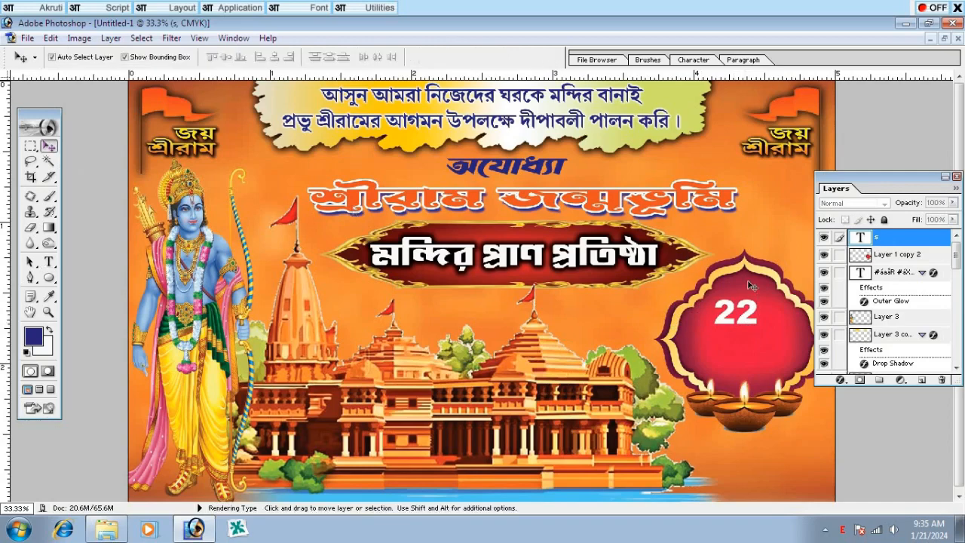
{"action": "mouse_move", "coordinate": [756, 327]}
{"action": "left_mouse_down"}
{"action": "mouse_move", "coordinate": [767, 333]}
{"action": "mouse_move", "coordinate": [767, 322]}
{"action": "left_mouse_up"}
{"action": "key", "text": "Return"}
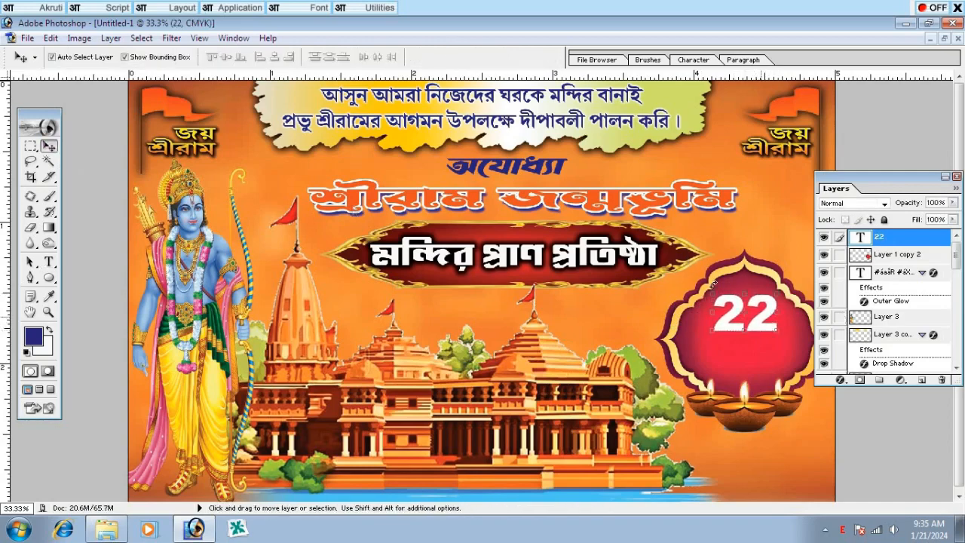
Copy the layer style of "মন্দির প্রাণ প্রতিষ্ঠা", paste it onto "22" and deselect it.
{"action": "left_click", "coordinate": [659, 261]}
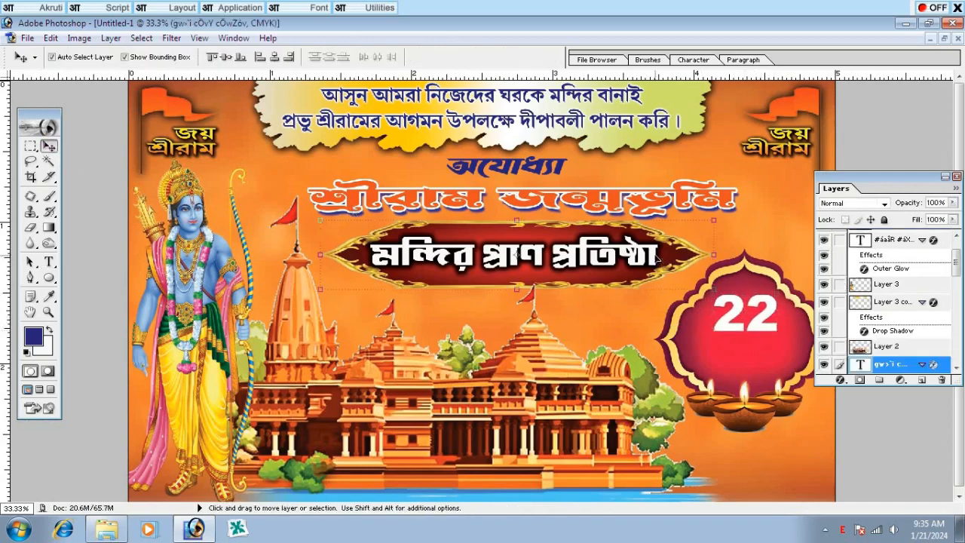
{"action": "right_click", "coordinate": [876, 365]}
{"action": "left_click", "coordinate": [860, 309]}
{"action": "left_click", "coordinate": [765, 325]}
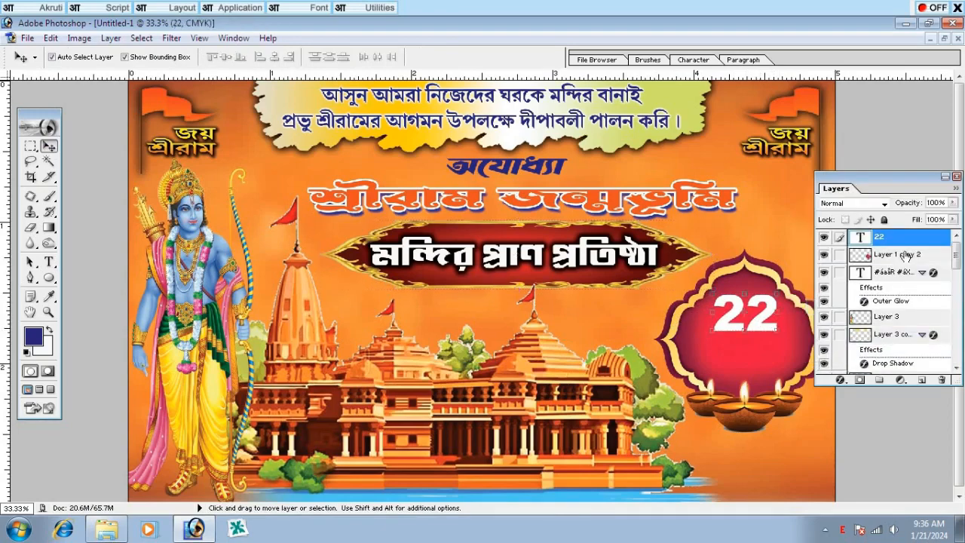
{"action": "right_click", "coordinate": [905, 235]}
{"action": "left_click", "coordinate": [859, 382]}
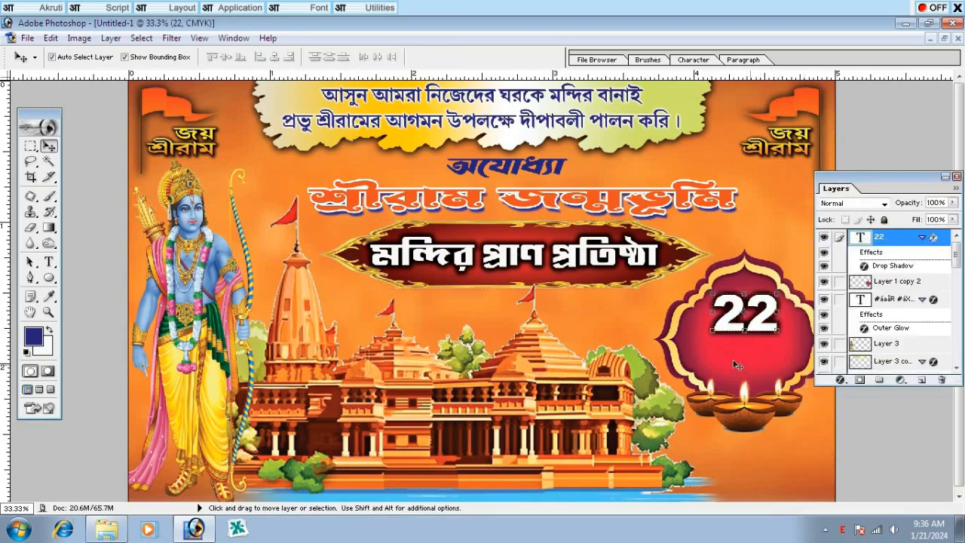
{"action": "left_click", "coordinate": [607, 325]}
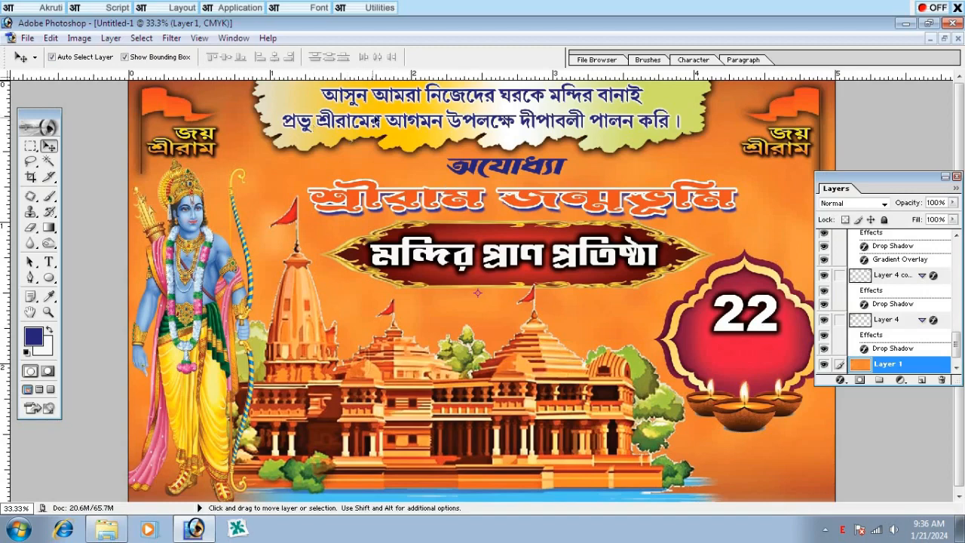
Duplicate the two-line text from the banner's upper edge into the red frame below "22" and clear the copy's layer style.
{"action": "left_click", "coordinate": [364, 97]}
{"action": "left_click", "coordinate": [364, 95]}
{"action": "left_click_drag", "start_coordinate": [363, 95], "coordinate": [748, 359]}
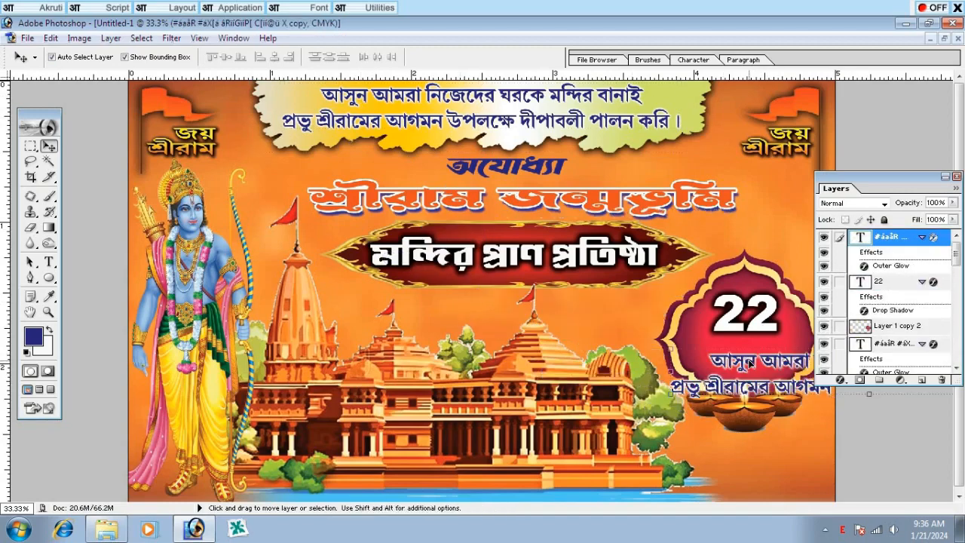
{"action": "right_click", "coordinate": [888, 241]}
{"action": "left_click", "coordinate": [860, 408]}
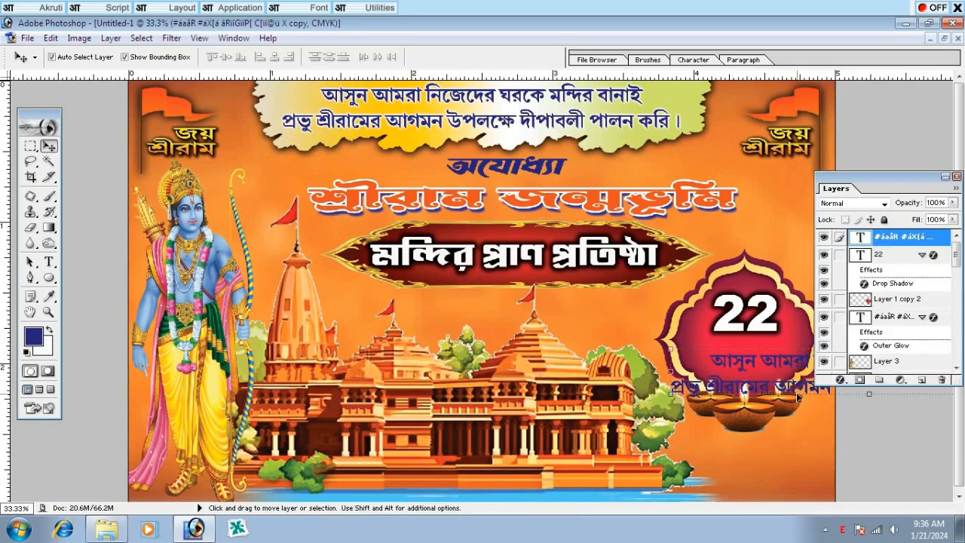
Make the copied text white and replace it with "জানুয়ারি", using the Bengali keyboard input.
{"action": "left_click", "coordinate": [48, 261]}
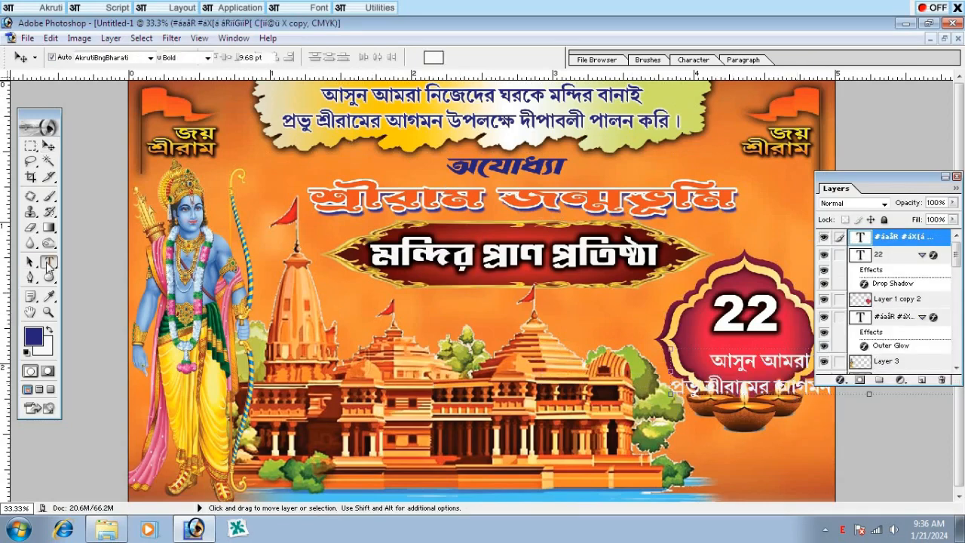
{"action": "left_click", "coordinate": [729, 366]}
{"action": "key", "text": "ctrl+a"}
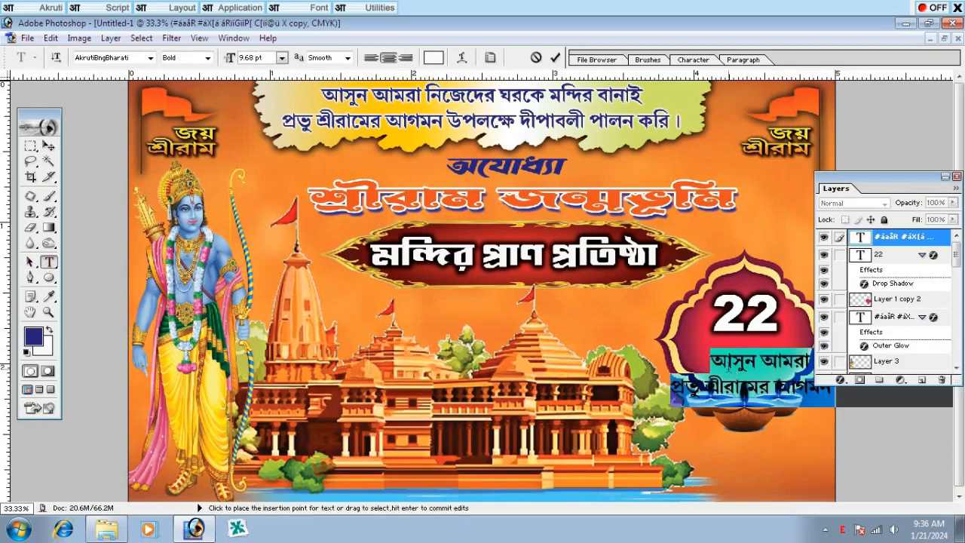
{"action": "key", "text": "Scroll_Lock"}
{"action": "key", "text": "BackSpace"}
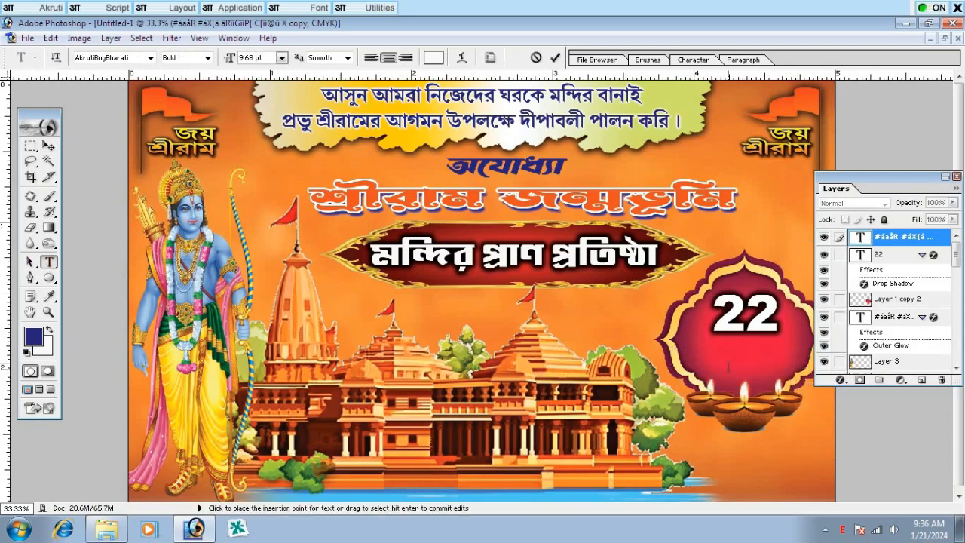
{"action": "type", "text": "জানুযা"}
{"action": "left_click_drag", "start_coordinate": [728, 367], "coordinate": [469, 327]}
{"action": "key", "text": "BackSpace"}
{"action": "key", "text": "BackSpace"}
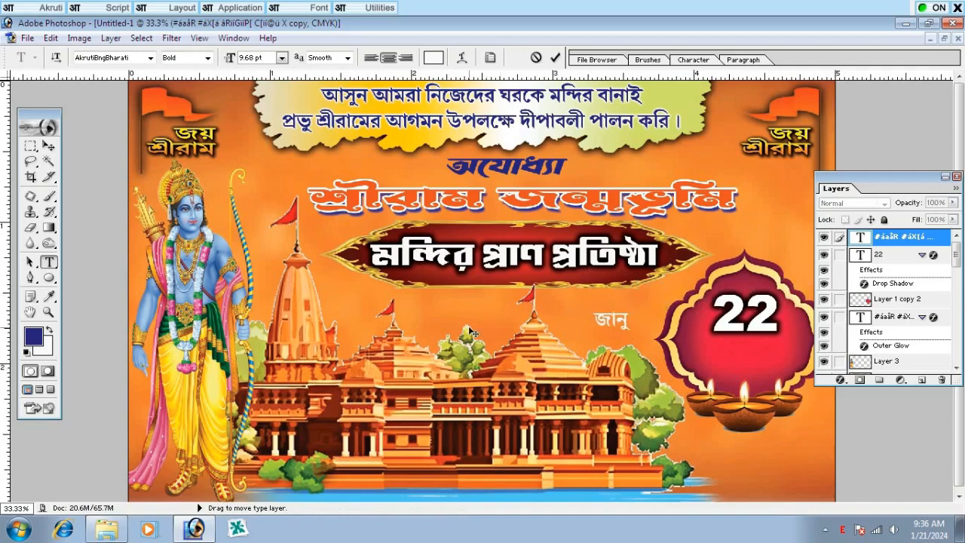
{"action": "type", "text": "য়ারি"}
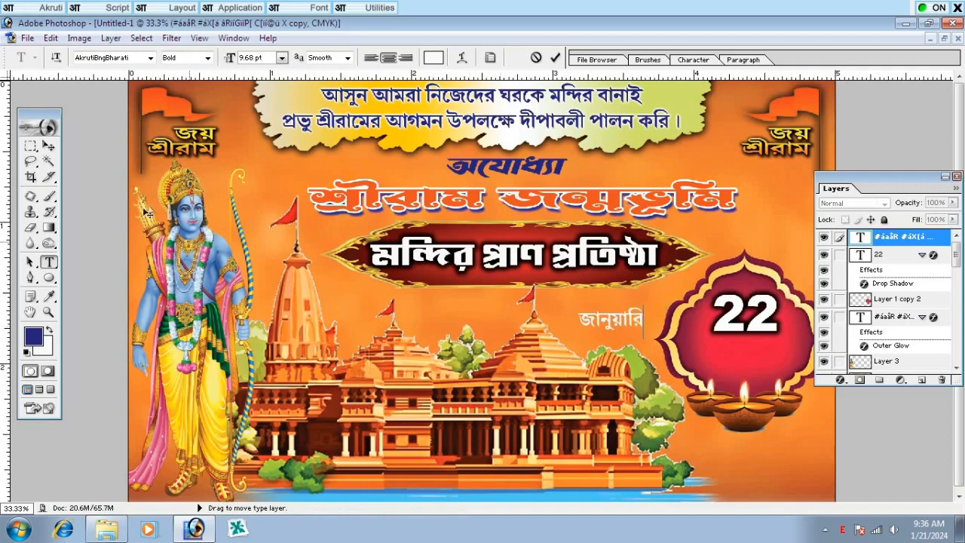
Move "জানুয়ারি" into the red frame below "22" and scale it proportionally to about 132%.
{"action": "left_click", "coordinate": [49, 146]}
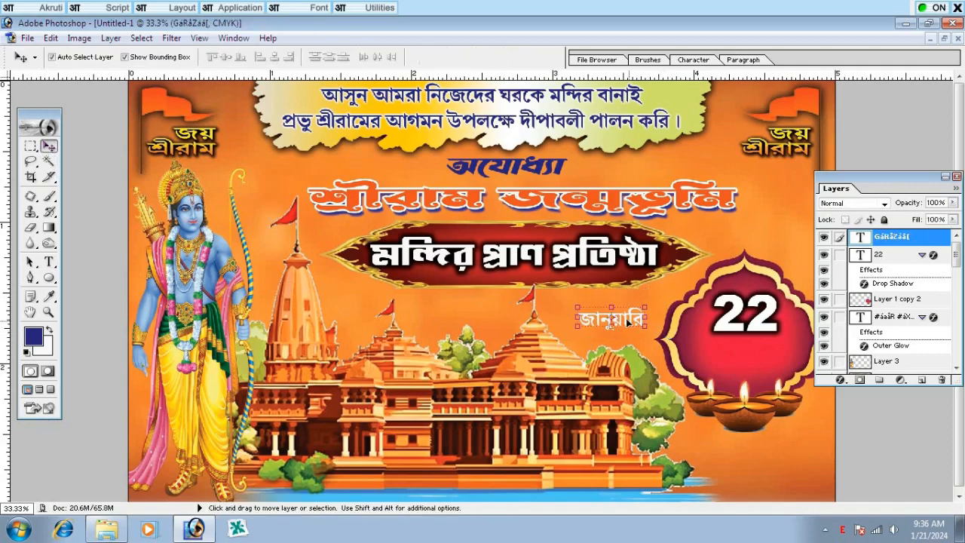
{"action": "left_click_drag", "start_coordinate": [627, 322], "coordinate": [785, 364]}
{"action": "key", "text": "ctrl+t"}
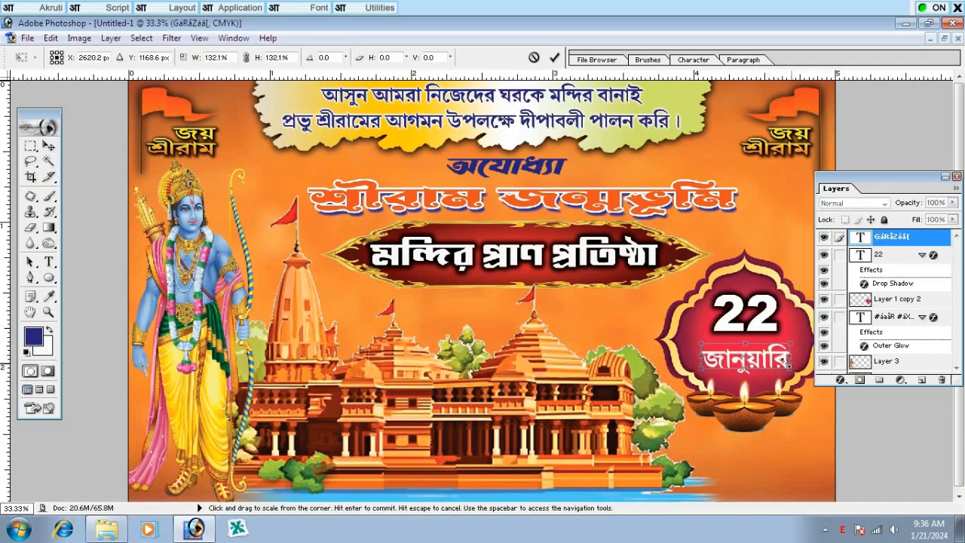
{"action": "key", "text": "Return"}
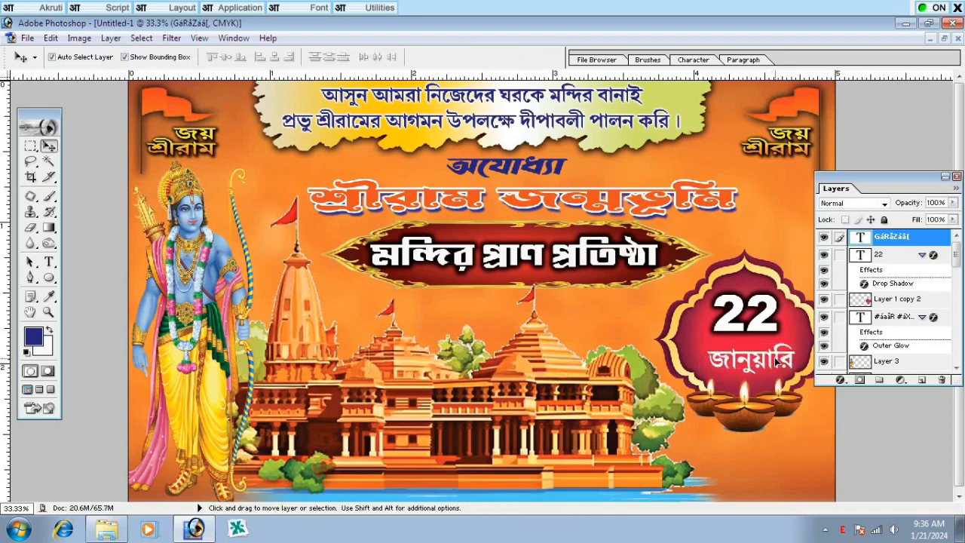
Shift "জানুয়ারি" slightly left under "22" and widen it to about 108%.
{"action": "left_click_drag", "start_coordinate": [776, 362], "coordinate": [770, 360]}
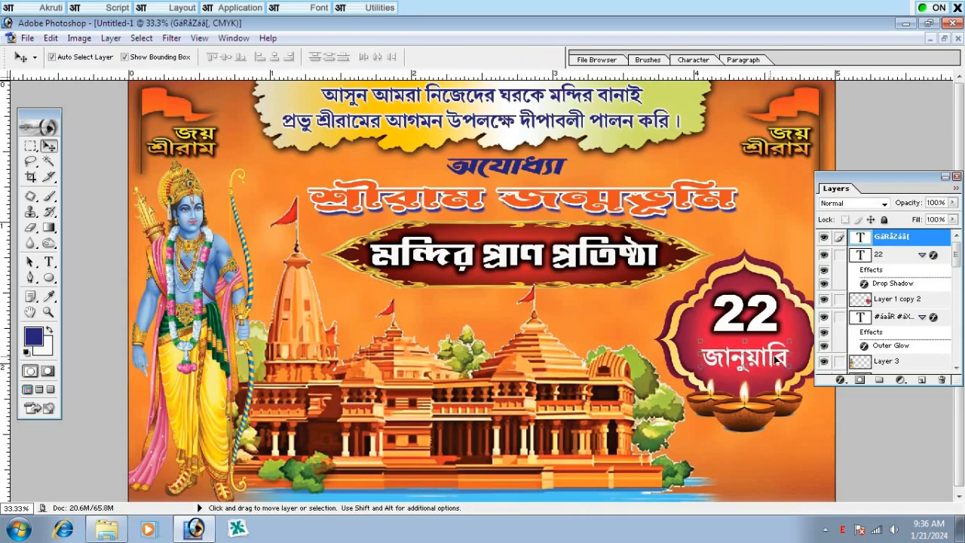
{"action": "key", "text": "ctrl+t"}
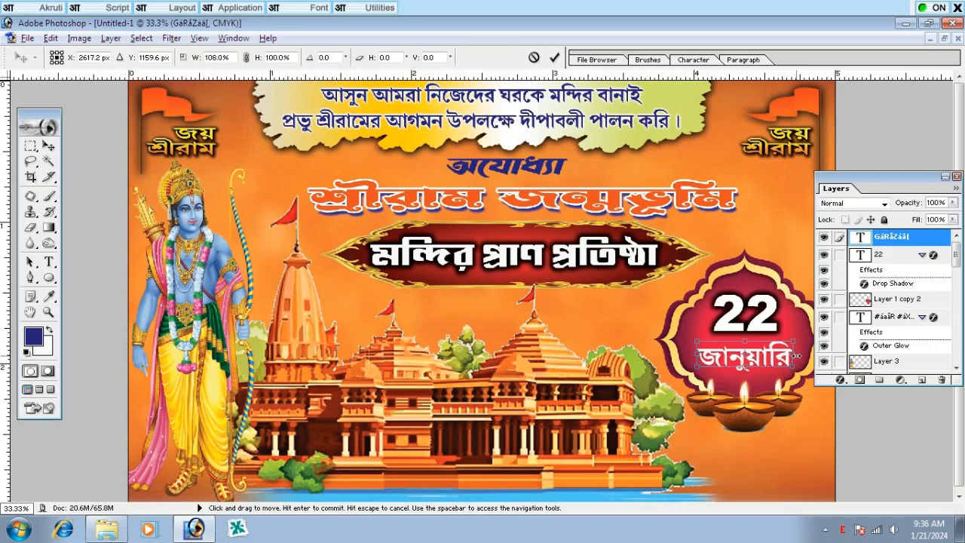
{"action": "key", "text": "Return"}
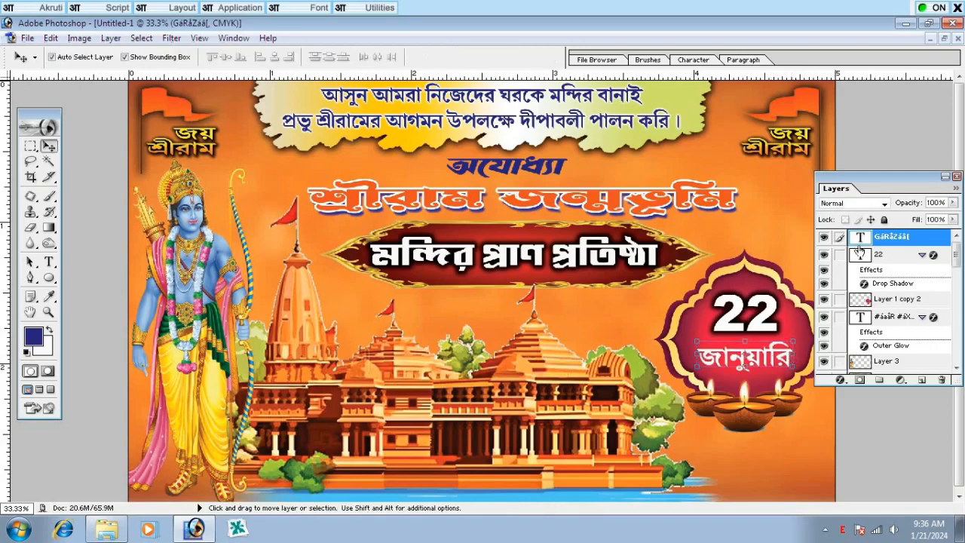
Add a black drop shadow to "জানুয়ারি" with 100% opacity, 13% spread and 18 px size.
{"action": "left_click_drag", "start_coordinate": [848, 186], "coordinate": [871, 118]}
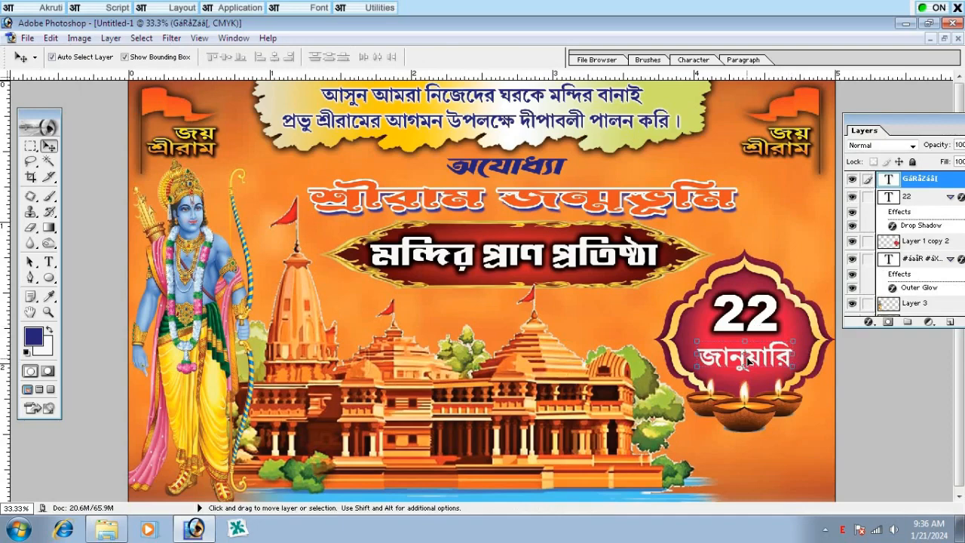
{"action": "left_click_drag", "start_coordinate": [860, 123], "coordinate": [849, 100]}
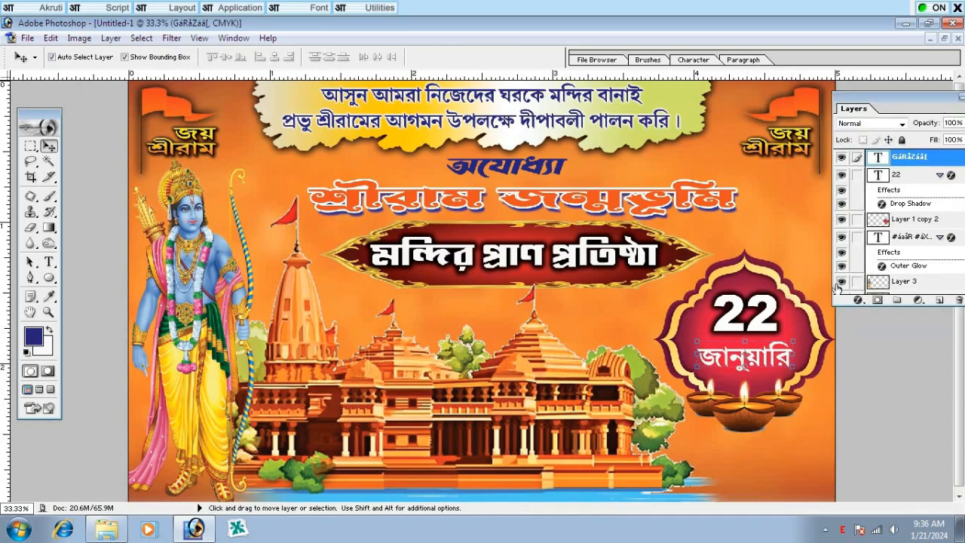
{"action": "left_click", "coordinate": [855, 300]}
{"action": "left_click", "coordinate": [881, 337]}
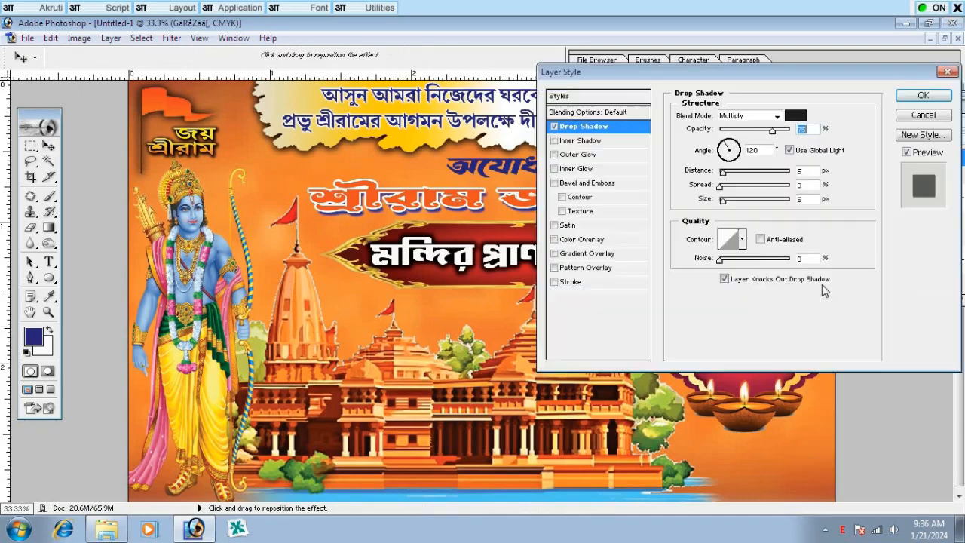
{"action": "left_click_drag", "start_coordinate": [732, 77], "coordinate": [294, 48]}
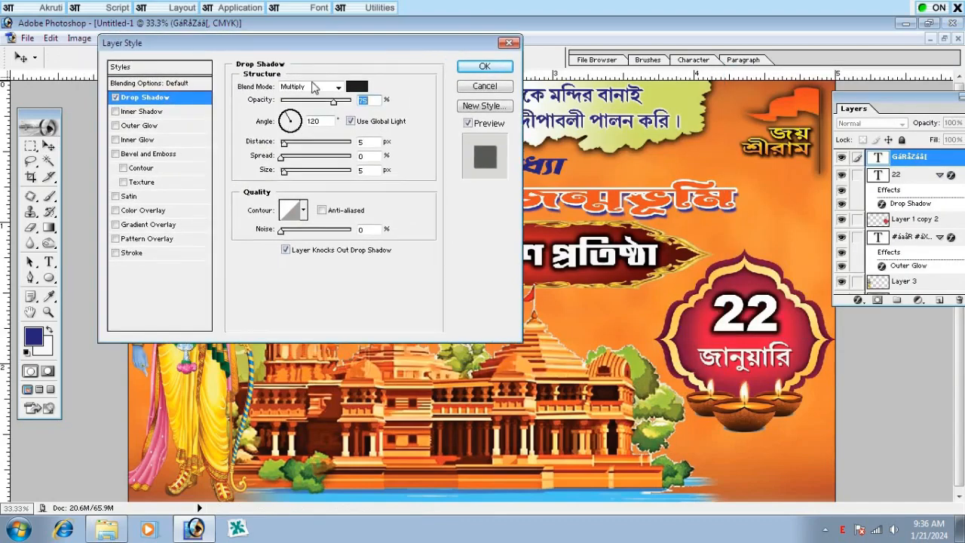
{"action": "left_click_drag", "start_coordinate": [335, 102], "coordinate": [418, 103]}
{"action": "left_click", "coordinate": [358, 88]}
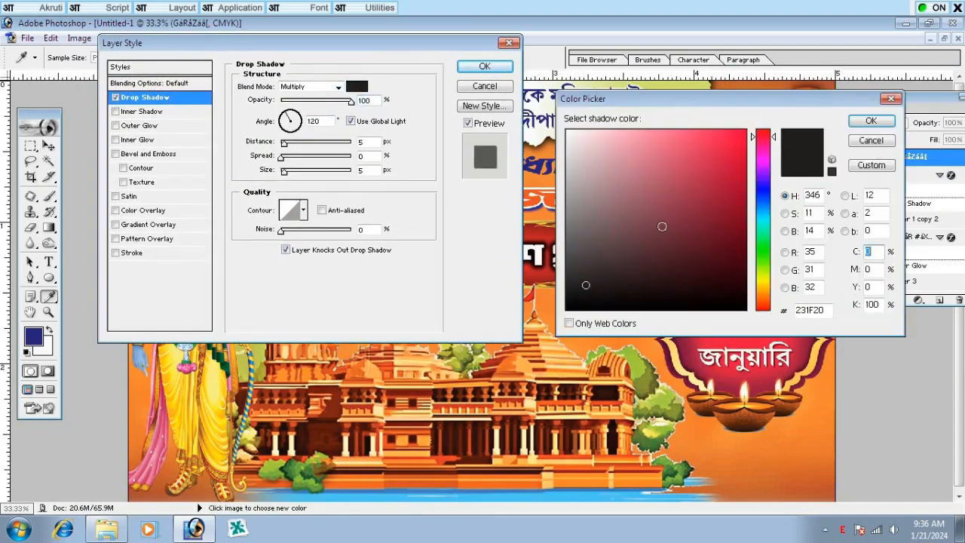
{"action": "left_click_drag", "start_coordinate": [661, 223], "coordinate": [748, 310]}
{"action": "left_click", "coordinate": [859, 123]}
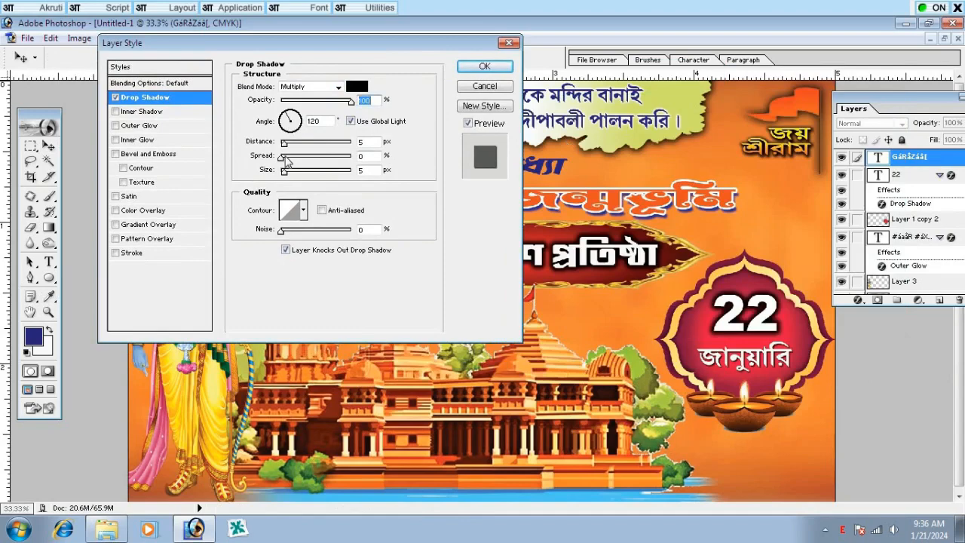
{"action": "mouse_move", "coordinate": [283, 157]}
{"action": "left_mouse_down"}
{"action": "mouse_move", "coordinate": [305, 157]}
{"action": "mouse_move", "coordinate": [290, 158]}
{"action": "mouse_move", "coordinate": [291, 171]}
{"action": "left_mouse_up"}
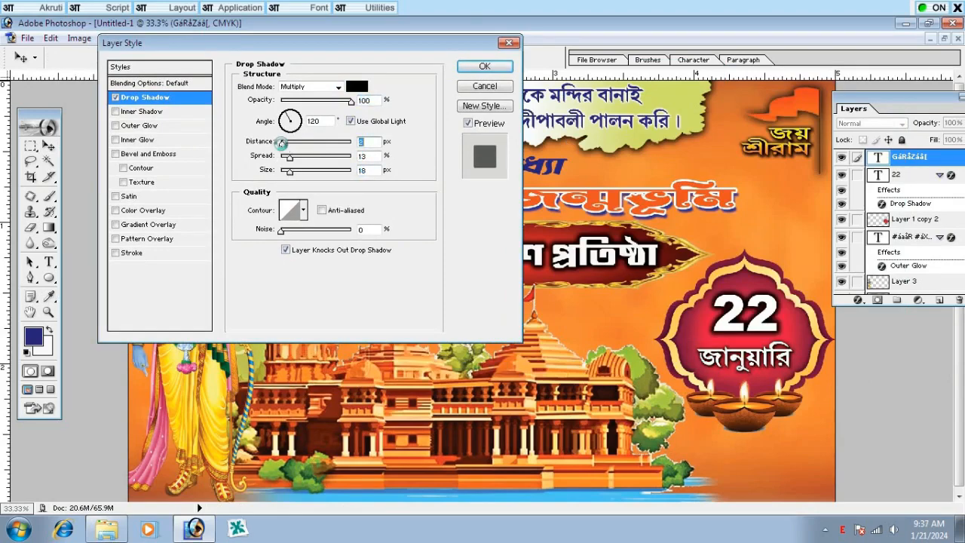
{"action": "key", "text": "Return"}
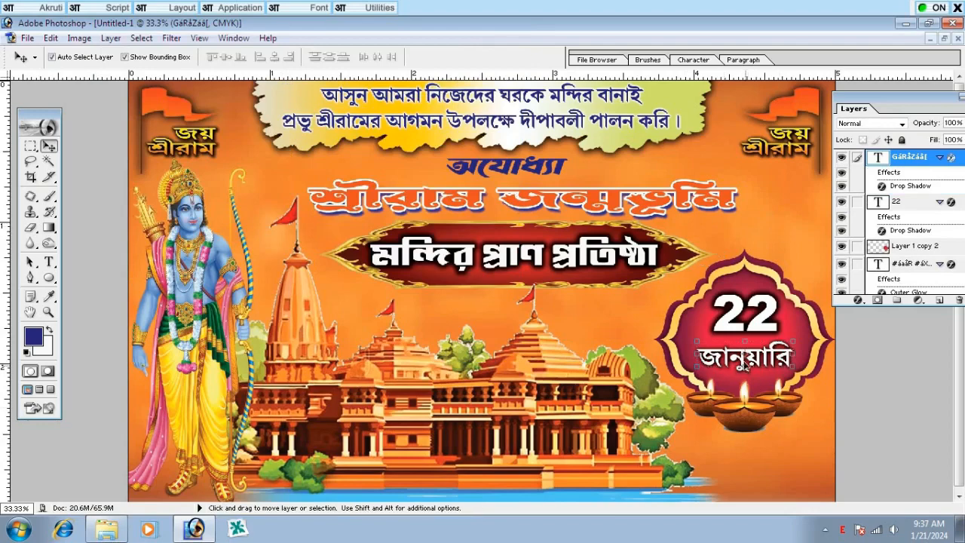
Duplicate "জানুয়ারি" below the oil lamps and scale the copy proportionally to about 85.6%.
{"action": "left_click_drag", "start_coordinate": [743, 366], "coordinate": [785, 468]}
{"action": "key", "text": "ctrl+t"}
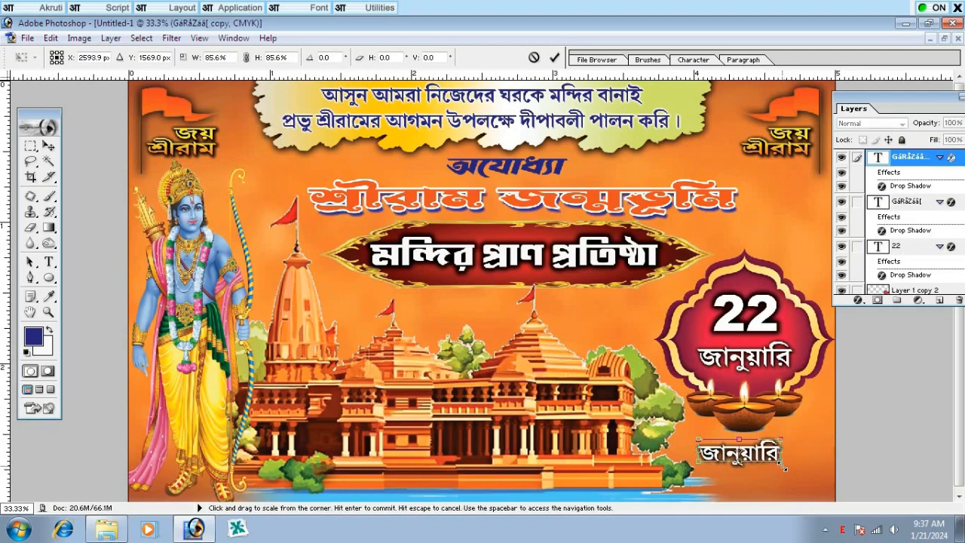
{"action": "key", "text": "Return"}
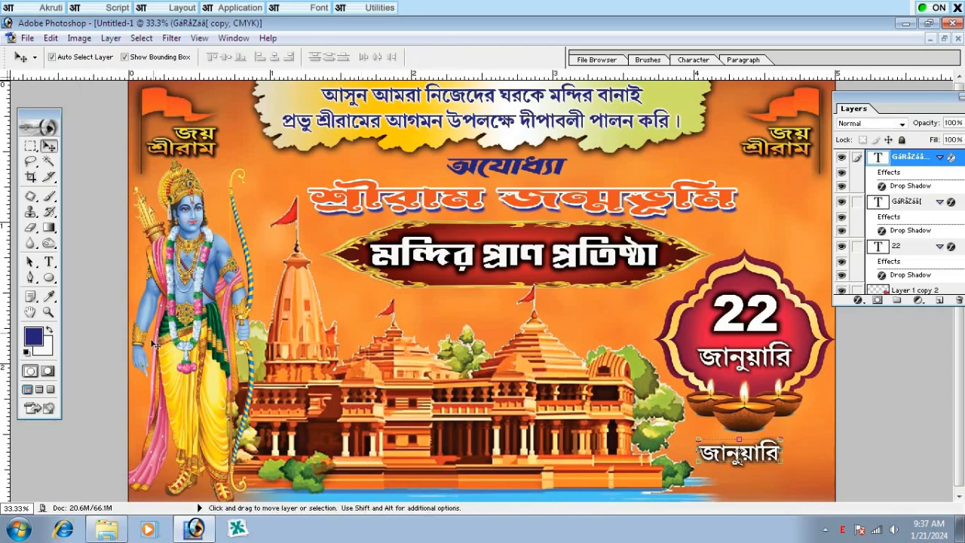
Replace the copied text below the lamps with "প্রতি ঘরে" and "প্রদীপ জ্বালান" on two lines, and shift it slightly right.
{"action": "left_click", "coordinate": [50, 264]}
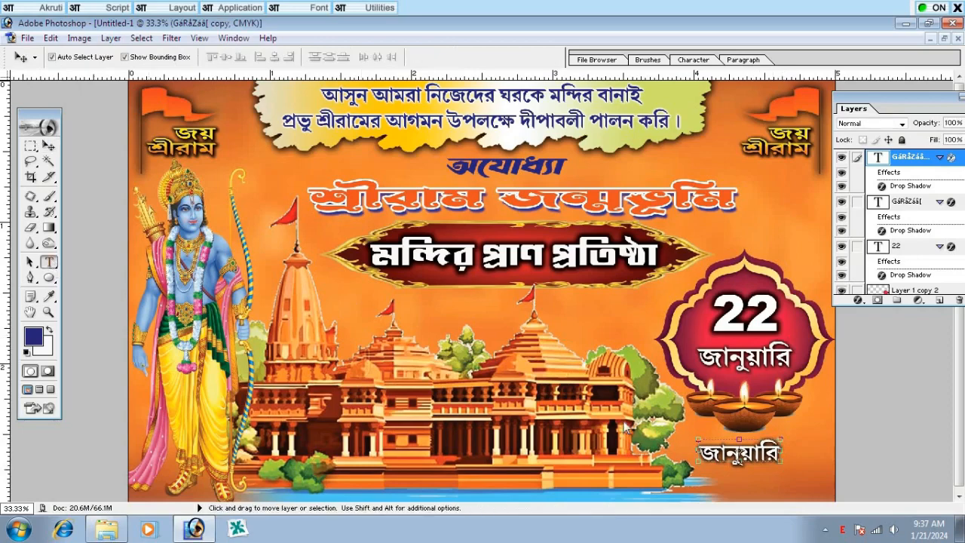
{"action": "left_click", "coordinate": [757, 461]}
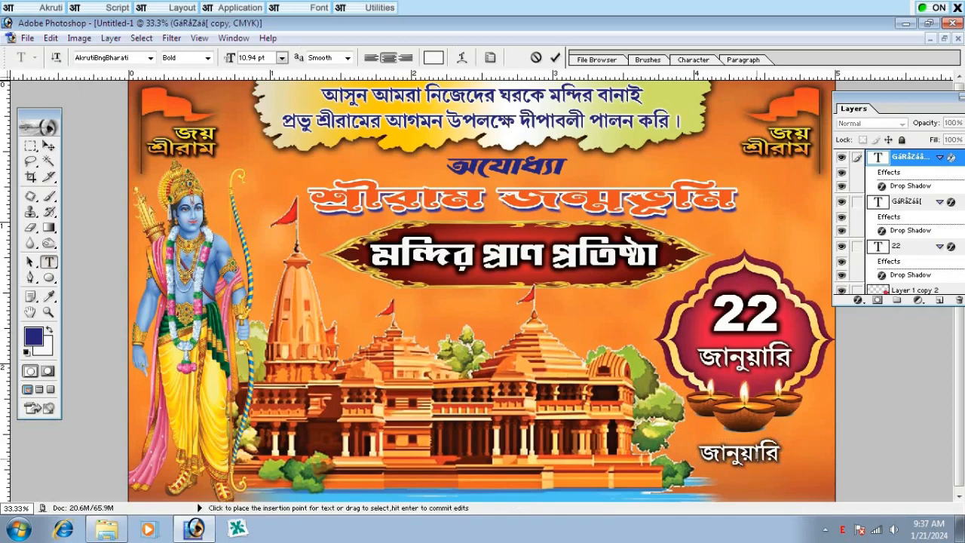
{"action": "key", "text": "ctrl+a"}
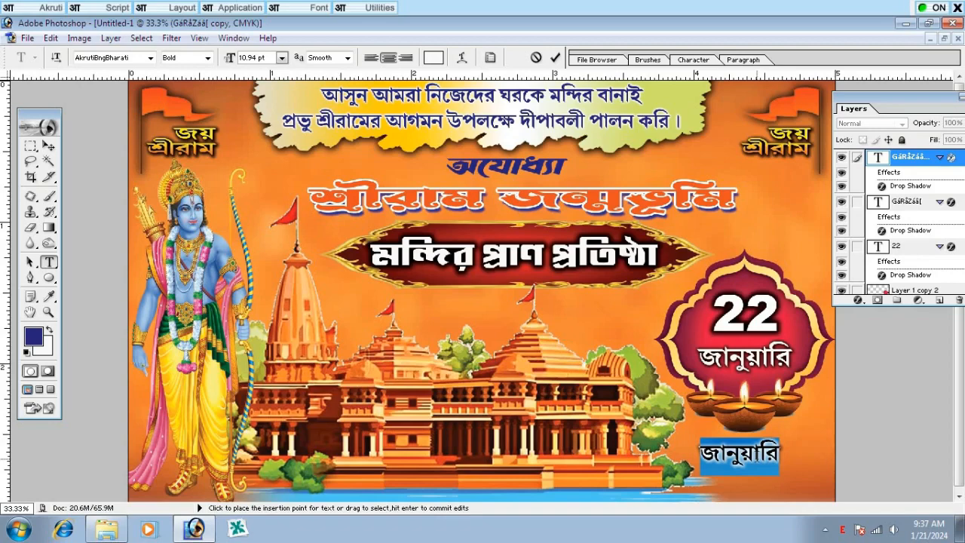
{"action": "type", "text": "প্রতি"}
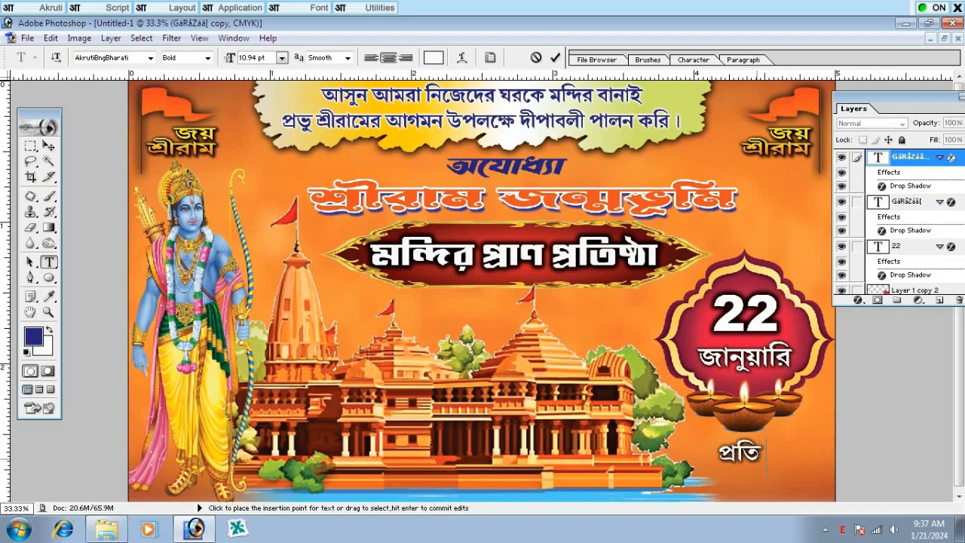
{"action": "type", "text": " ঘরে"}
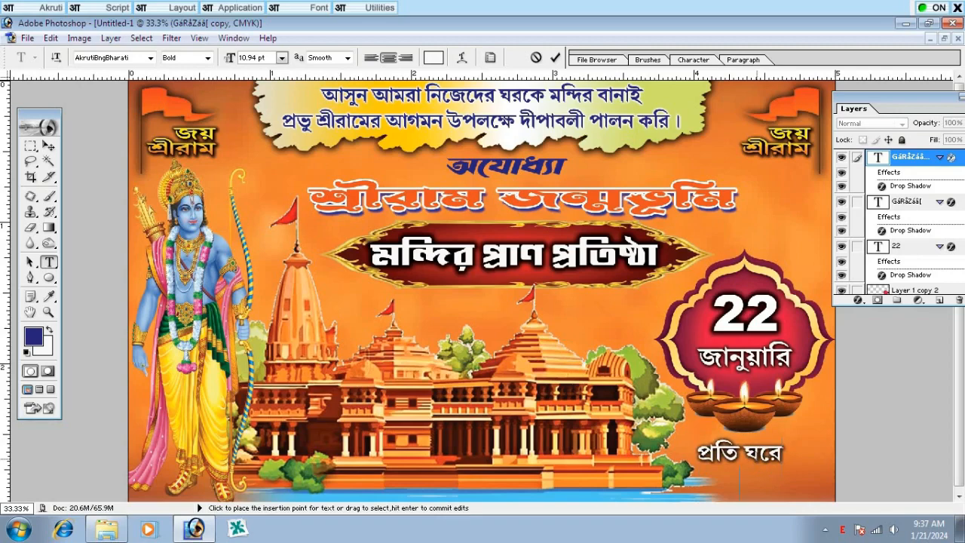
{"action": "key", "text": "Return"}
{"action": "type", "text": "প্রদীপ"}
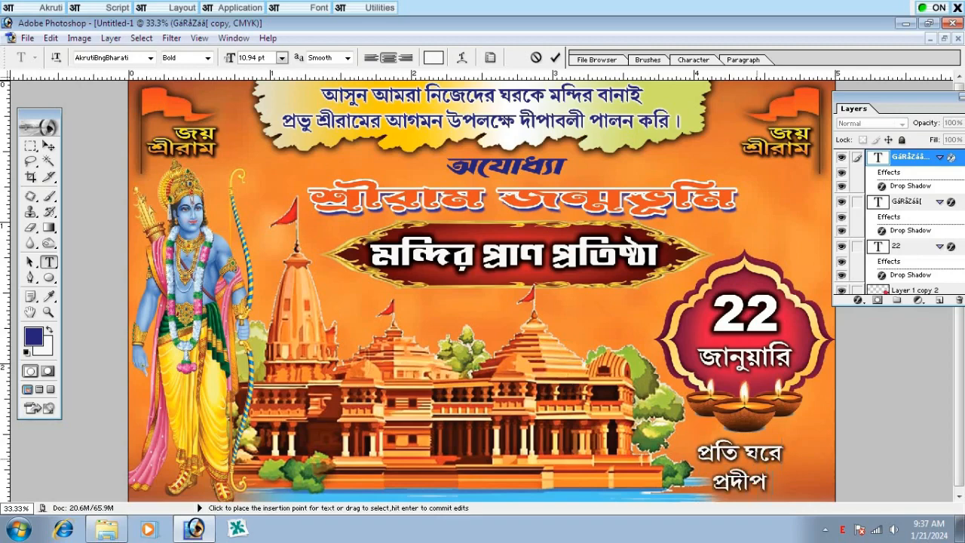
{"action": "type", "text": " জ্বালান"}
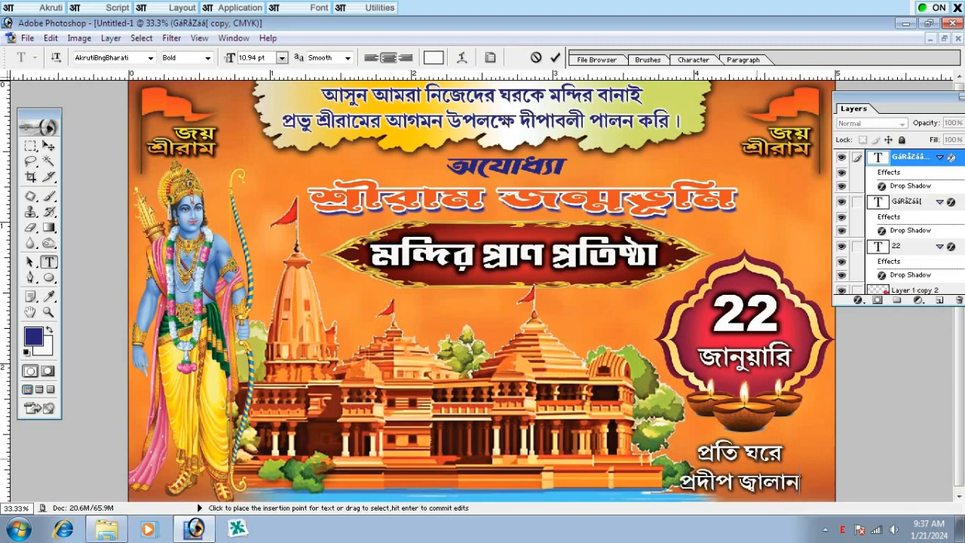
{"action": "left_click_drag", "start_coordinate": [751, 463], "coordinate": [770, 466]}
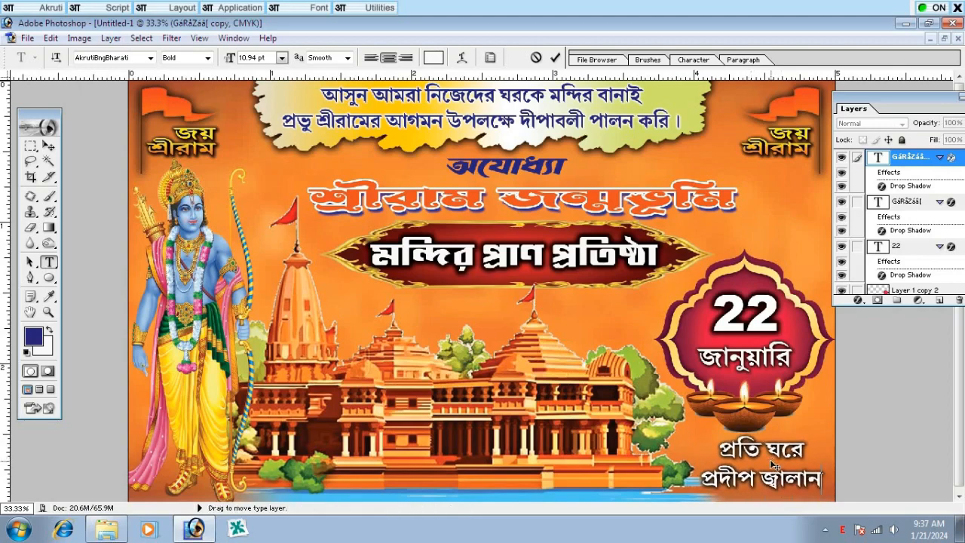
{"action": "left_click", "coordinate": [48, 146]}
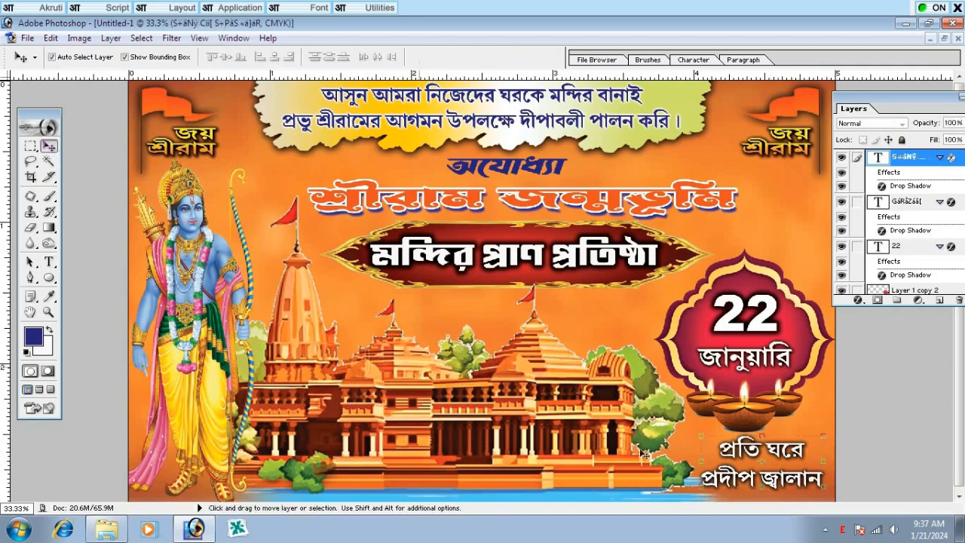
Give the two-line text below the lamps a dark blue color overlay of C 100, M 100, Y 0, K 0.
{"action": "left_click", "coordinate": [857, 300]}
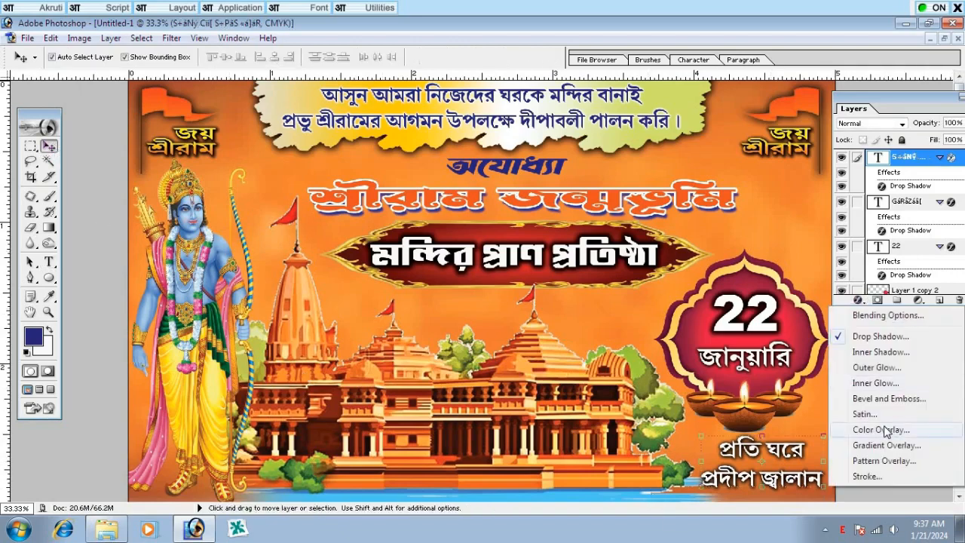
{"action": "left_click", "coordinate": [897, 430]}
{"action": "left_click", "coordinate": [357, 86]}
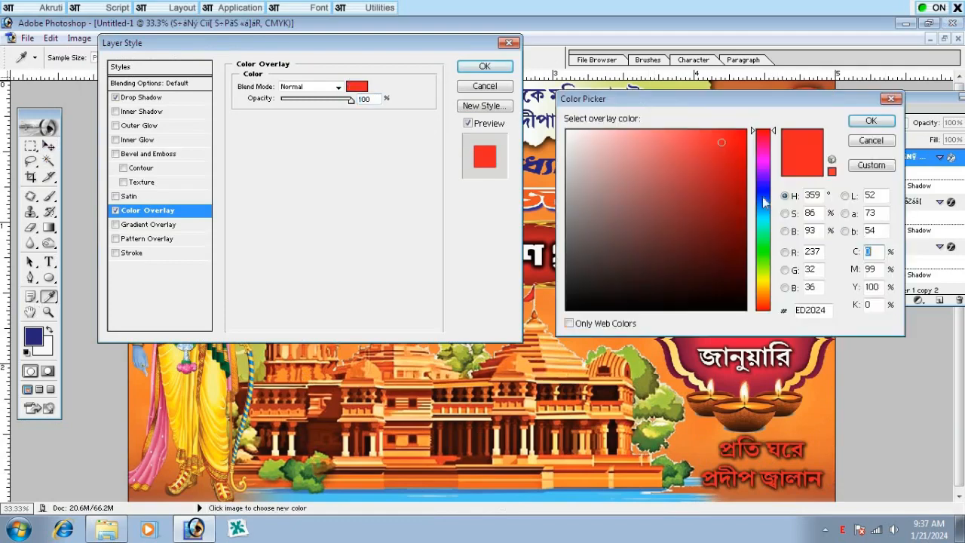
{"action": "left_click", "coordinate": [775, 197]}
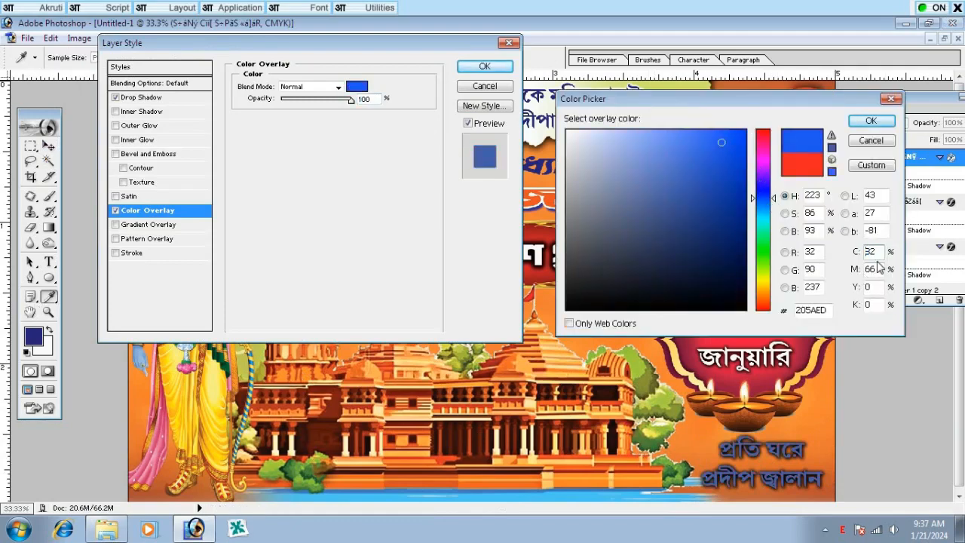
{"action": "type", "text": "100"}
{"action": "key", "text": "Tab"}
{"action": "type", "text": "100"}
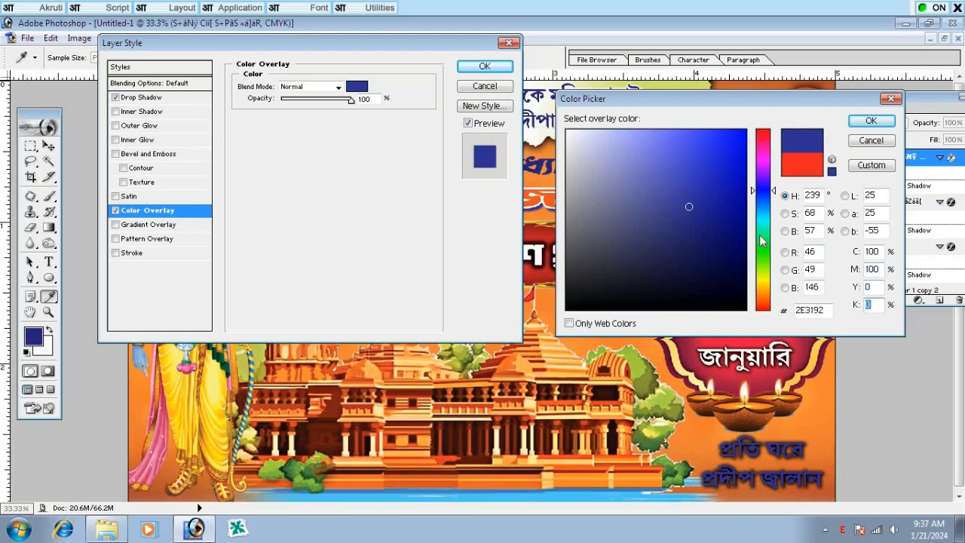
{"action": "key", "text": "Return"}
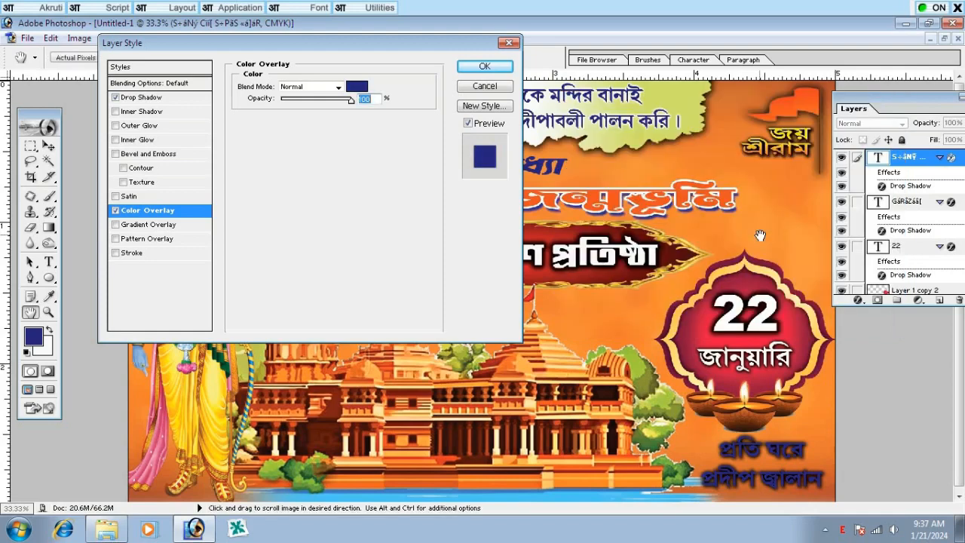
Turn off the two-line text's drop shadow and add a white outer glow in Normal mode with 100% opacity, 38% spread and 16 px size.
{"action": "left_click", "coordinate": [116, 97]}
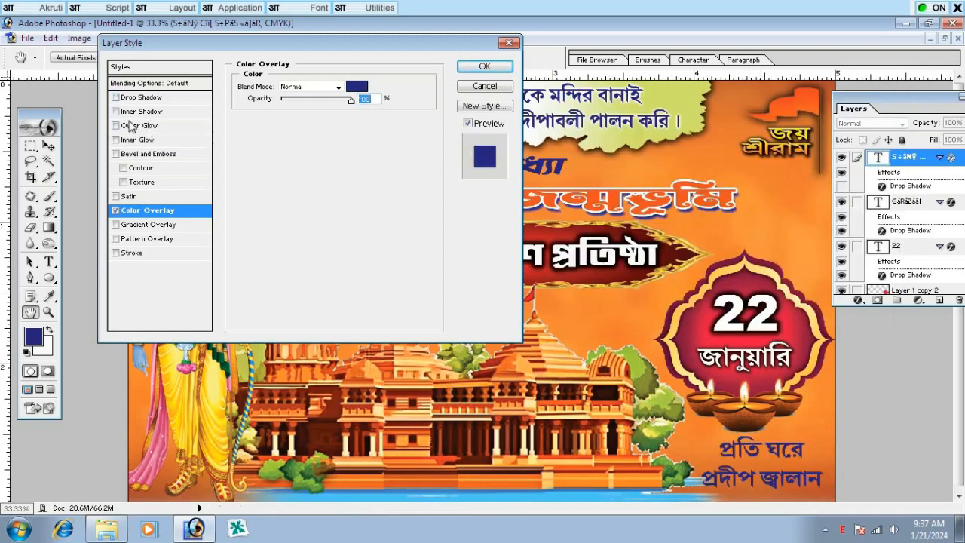
{"action": "left_click", "coordinate": [138, 125]}
{"action": "left_click", "coordinate": [266, 132]}
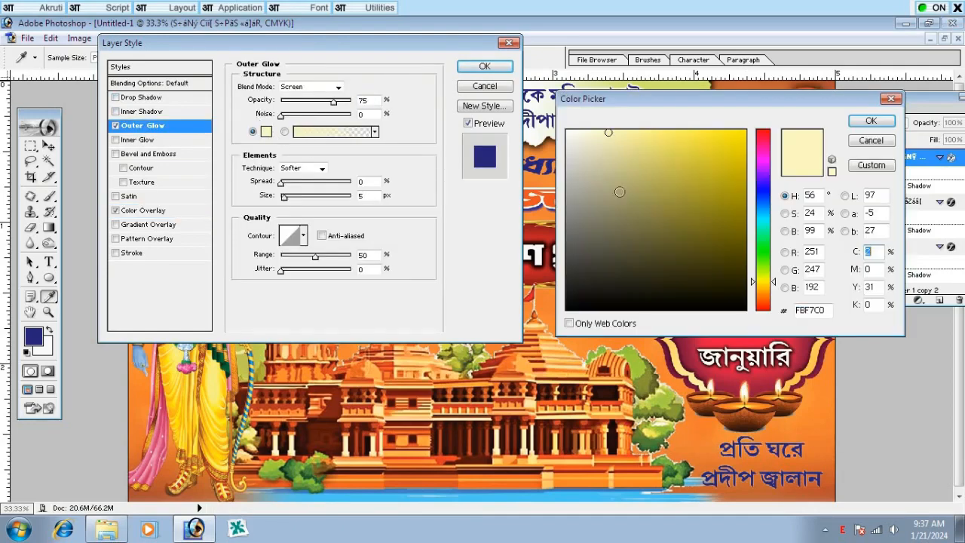
{"action": "left_click", "coordinate": [870, 120]}
{"action": "left_click", "coordinate": [315, 88]}
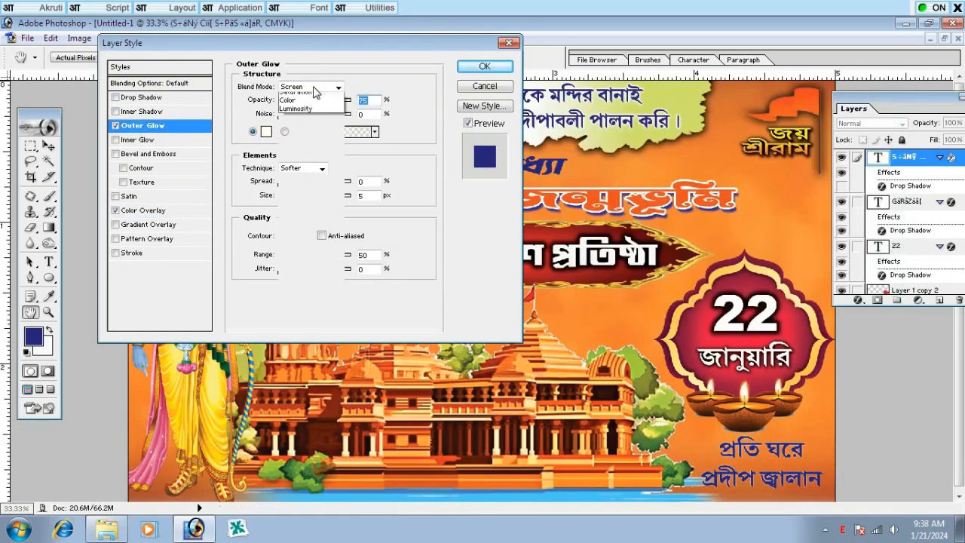
{"action": "left_click", "coordinate": [312, 98]}
{"action": "left_click_drag", "start_coordinate": [333, 102], "coordinate": [437, 108]}
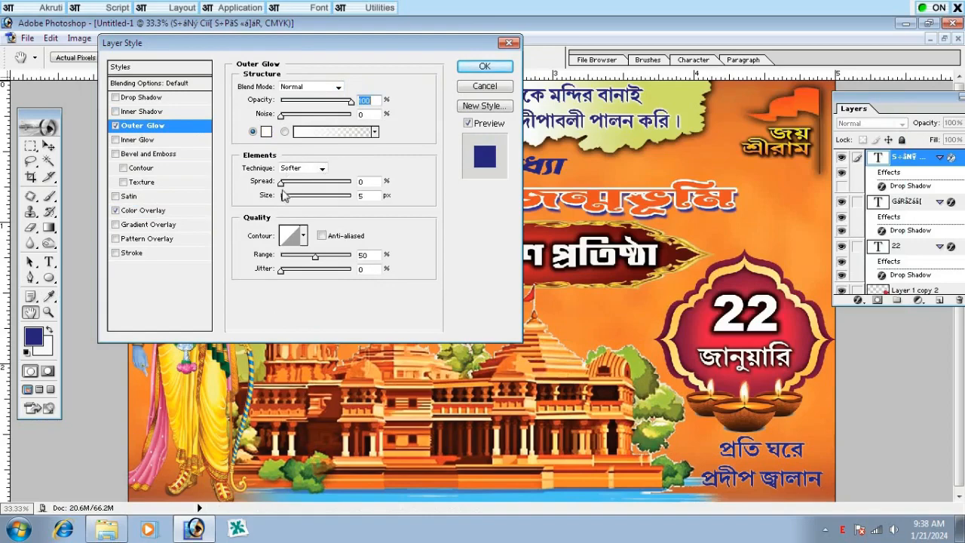
{"action": "mouse_move", "coordinate": [283, 185]}
{"action": "left_mouse_down"}
{"action": "mouse_move", "coordinate": [308, 186]}
{"action": "mouse_move", "coordinate": [290, 202]}
{"action": "left_mouse_up"}
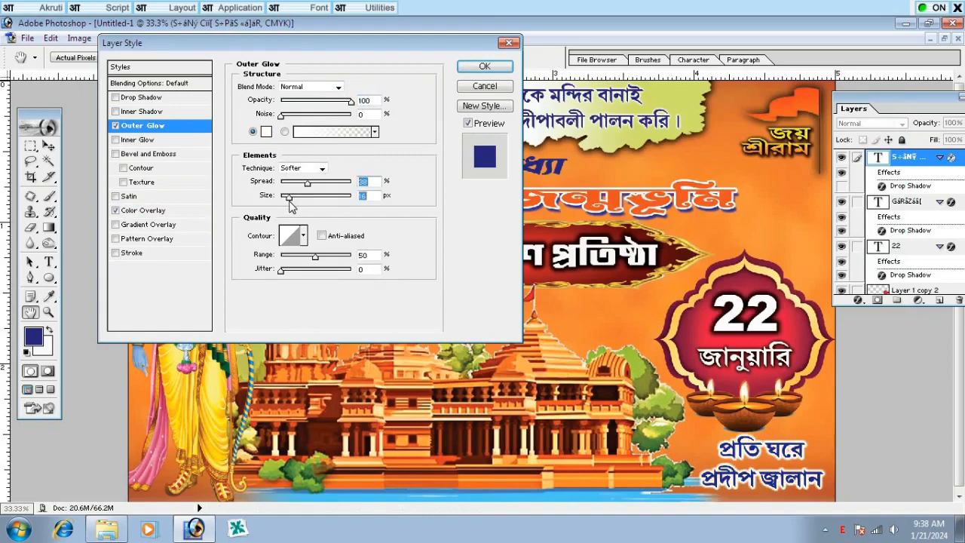
{"action": "key", "text": "Return"}
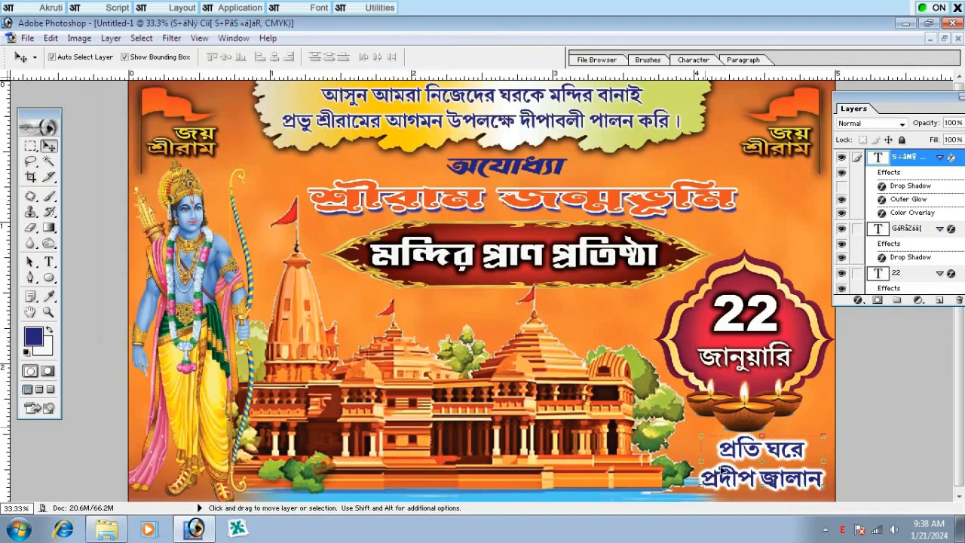
Scale the two-line text below the lamps proportionally to about 88.9%.
{"action": "key", "text": "ctrl+t"}
{"action": "left_click_drag", "start_coordinate": [699, 437], "coordinate": [706, 440]}
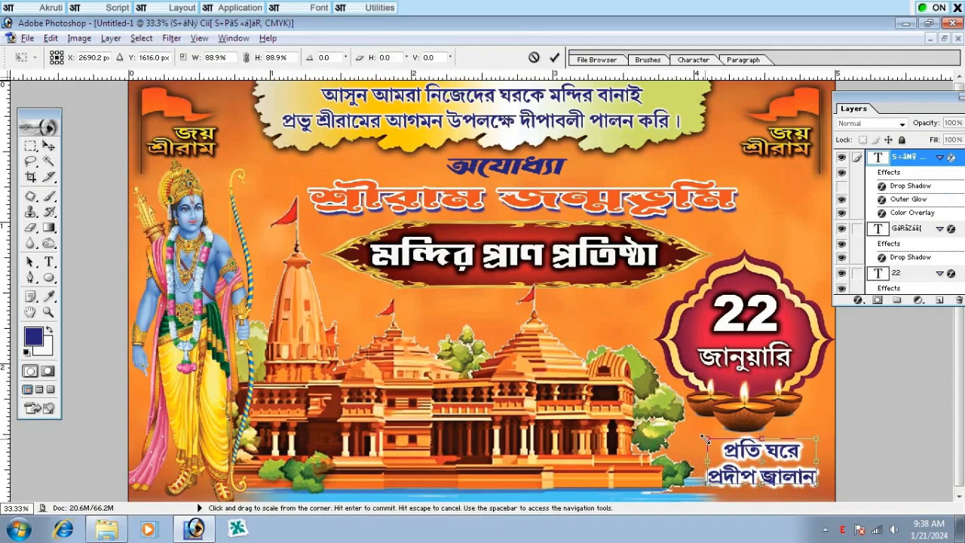
{"action": "key", "text": "Return"}
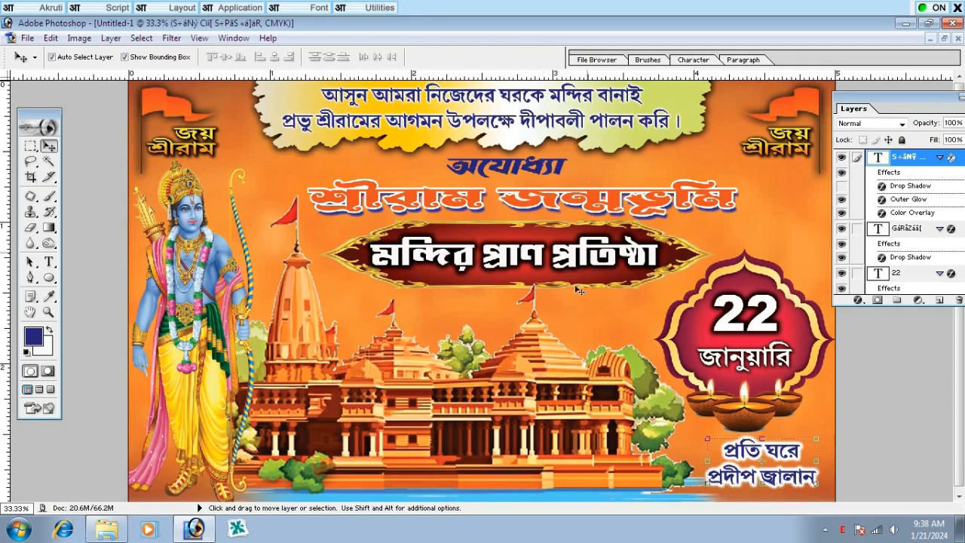
Draw a white-filled ellipse about 3.2 × 1.5 inches behind the titles and temple, on a new layer just above the orange background.
{"action": "left_click", "coordinate": [584, 320]}
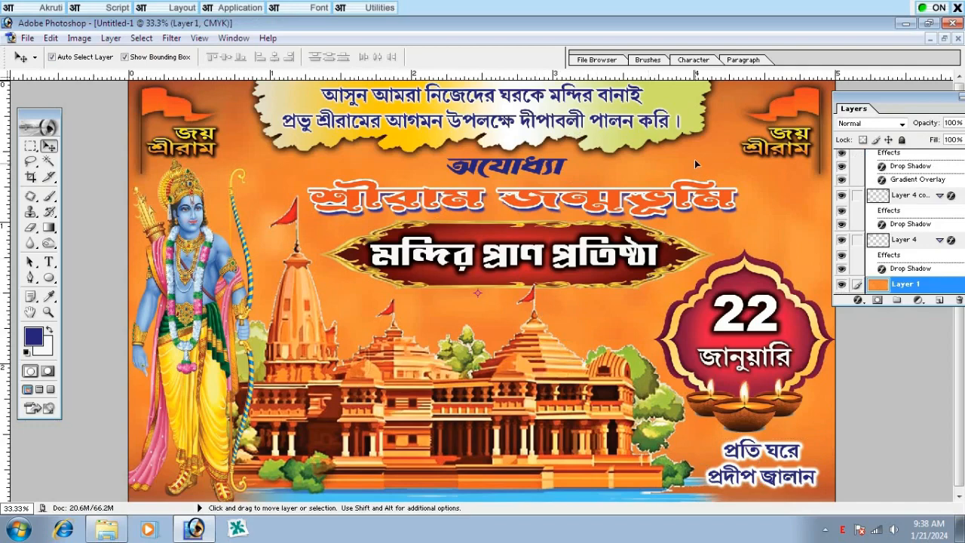
{"action": "left_click", "coordinate": [49, 278]}
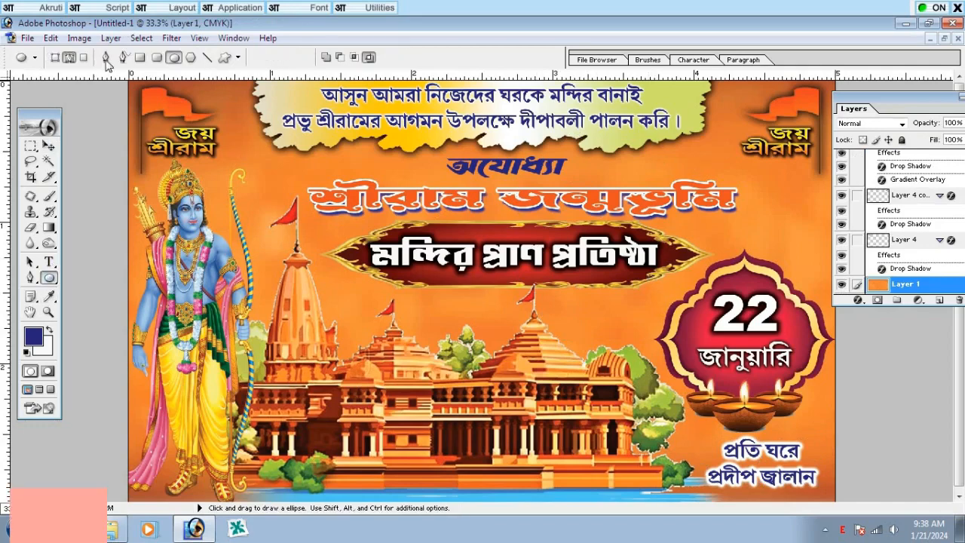
{"action": "left_click_drag", "start_coordinate": [260, 160], "coordinate": [720, 377]}
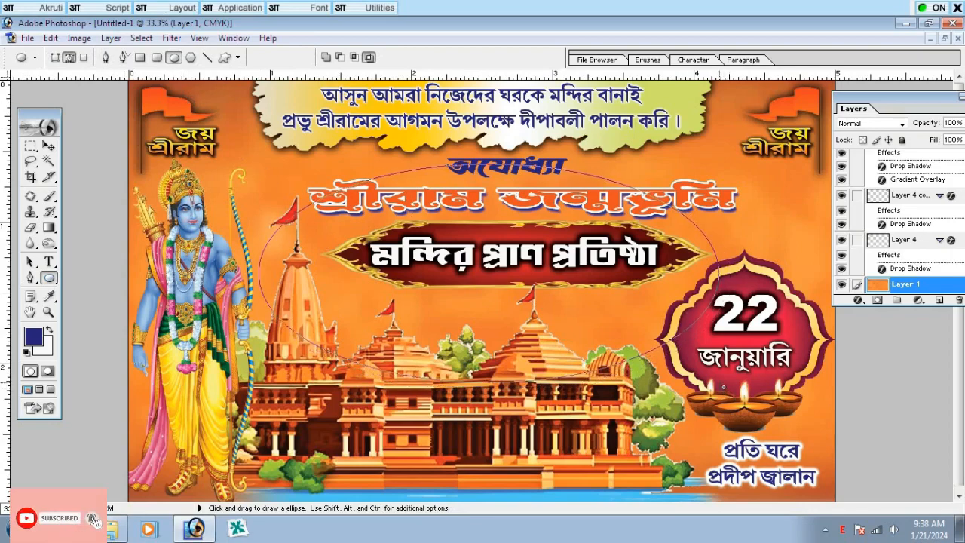
{"action": "left_click_drag", "start_coordinate": [914, 110], "coordinate": [897, 103]}
{"action": "left_click", "coordinate": [923, 294]}
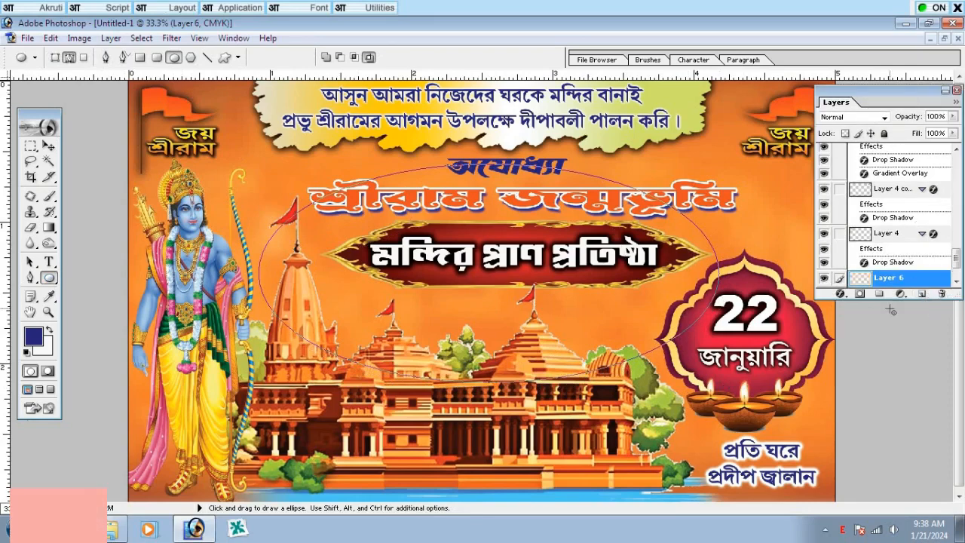
{"action": "key", "text": "ctrl+Return"}
{"action": "key", "text": "ctrl+BackSpace"}
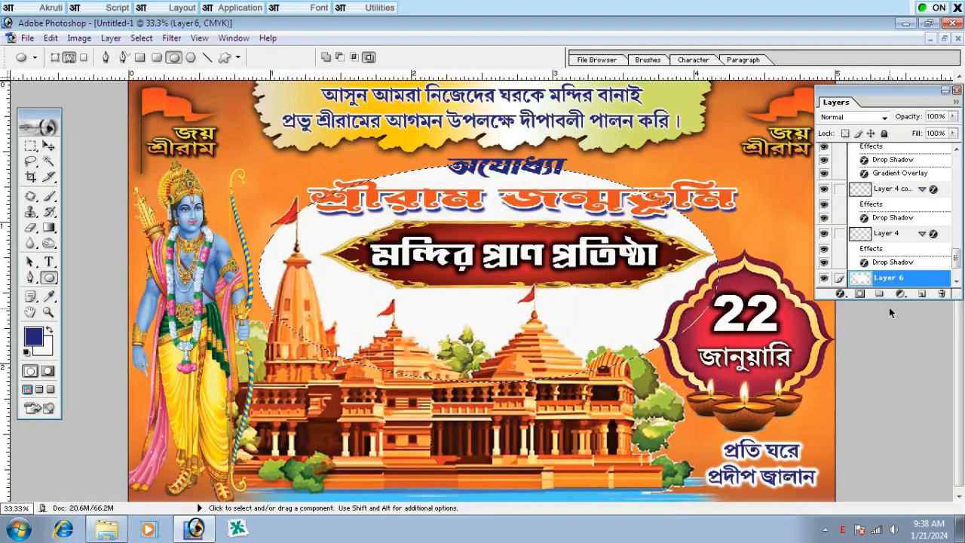
{"action": "key", "text": "ctrl+d"}
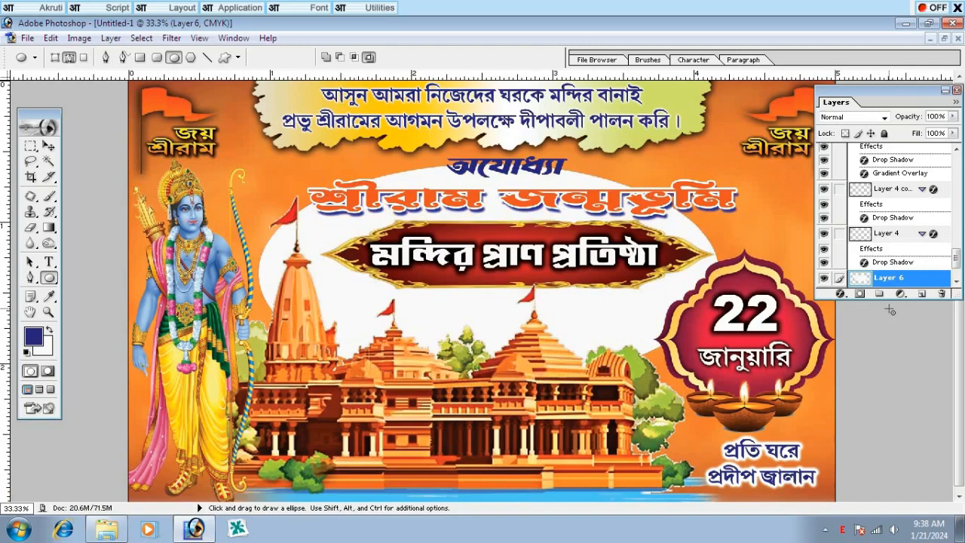
Soften the white ellipse with a Gaussian Blur of about 97.7 pixels radius.
{"action": "left_click", "coordinate": [47, 147]}
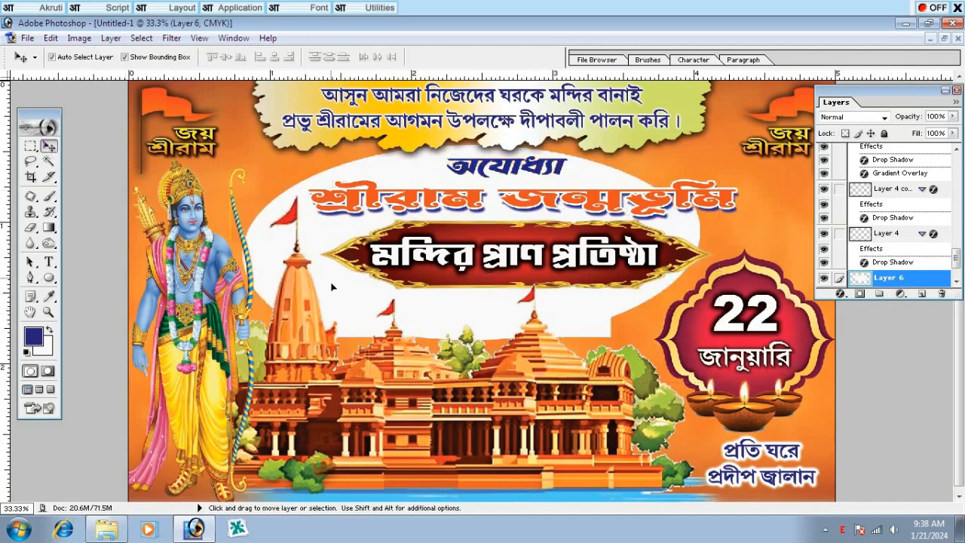
{"action": "left_click", "coordinate": [171, 37]}
{"action": "mouse_move", "coordinate": [227, 143]}
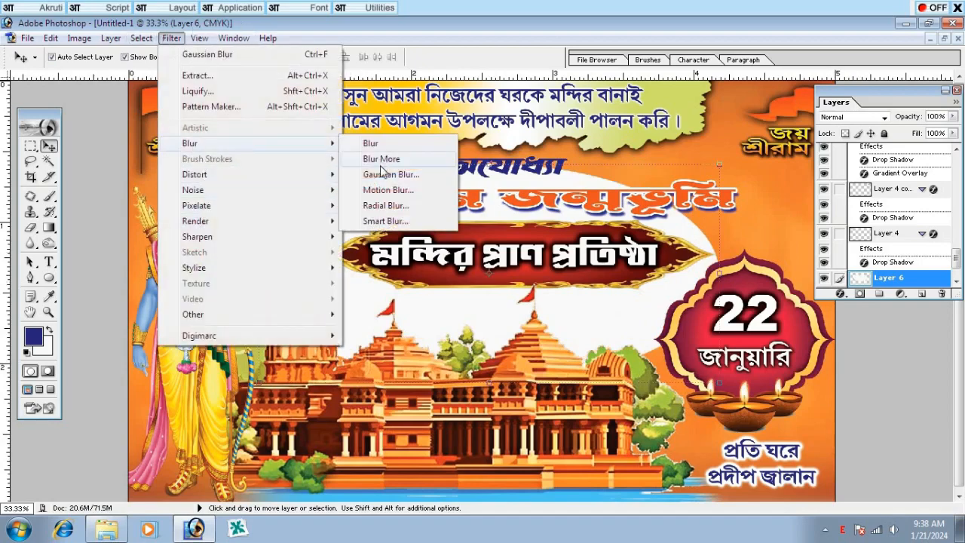
{"action": "left_click", "coordinate": [390, 175]}
{"action": "left_click_drag", "start_coordinate": [737, 341], "coordinate": [772, 341]}
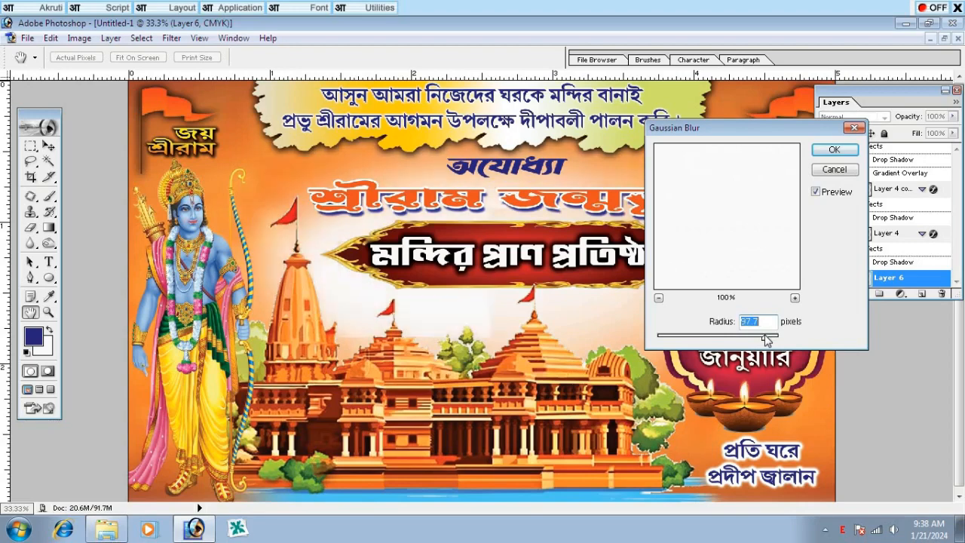
{"action": "left_click", "coordinate": [834, 150]}
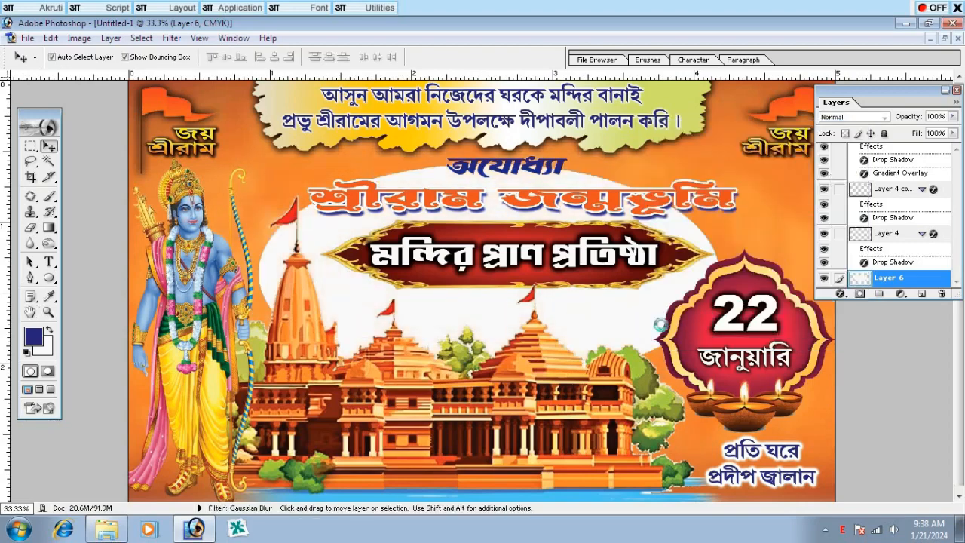
Enlarge the blurred white ellipse to 116.1% width and 109.2% height, and stretch its upper edge for a further 101.5% height.
{"action": "left_click", "coordinate": [715, 383]}
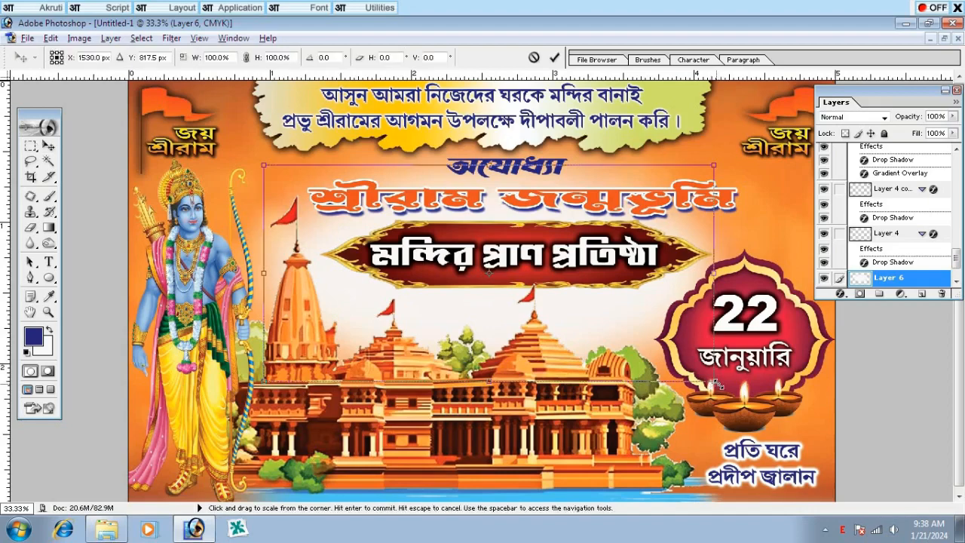
{"action": "left_click_drag", "start_coordinate": [718, 385], "coordinate": [732, 396]}
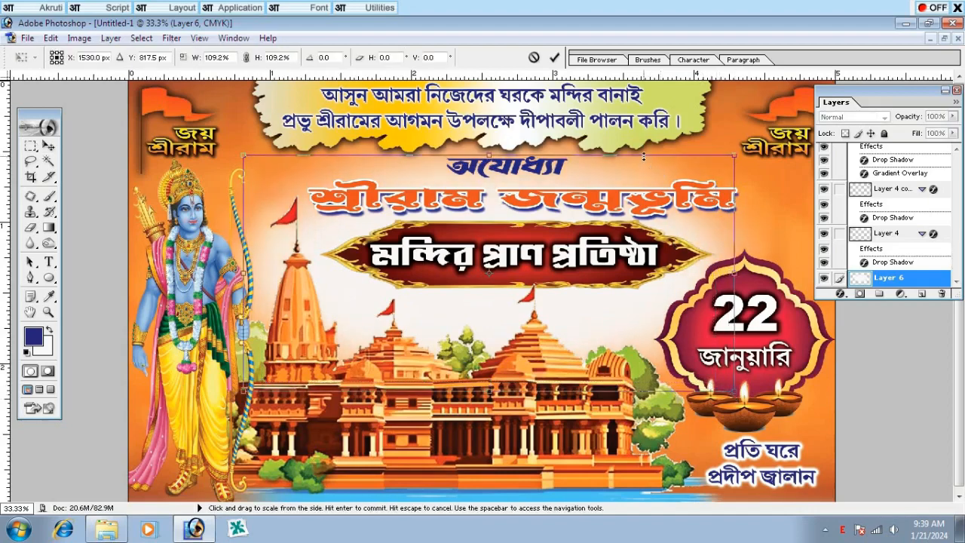
{"action": "left_click_drag", "start_coordinate": [736, 196], "coordinate": [749, 195]}
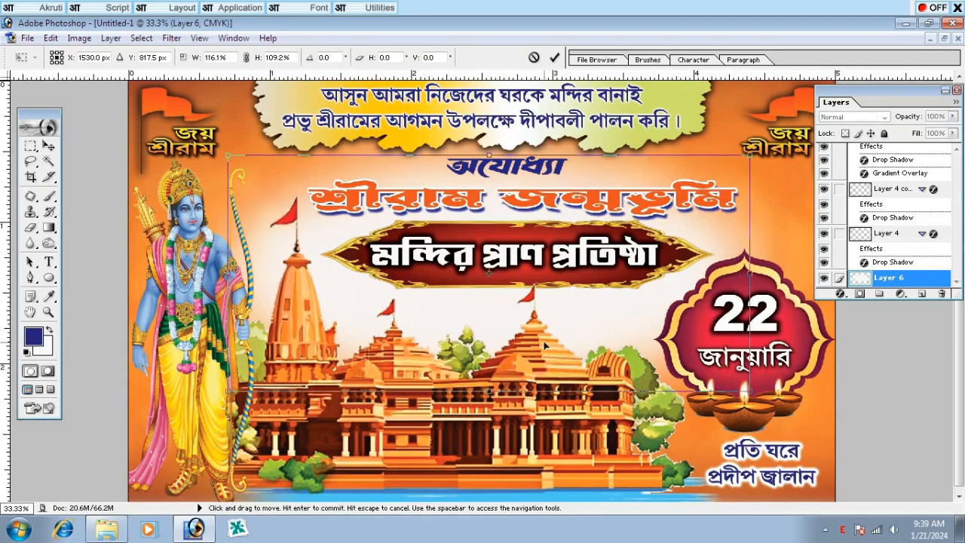
{"action": "key", "text": "Return"}
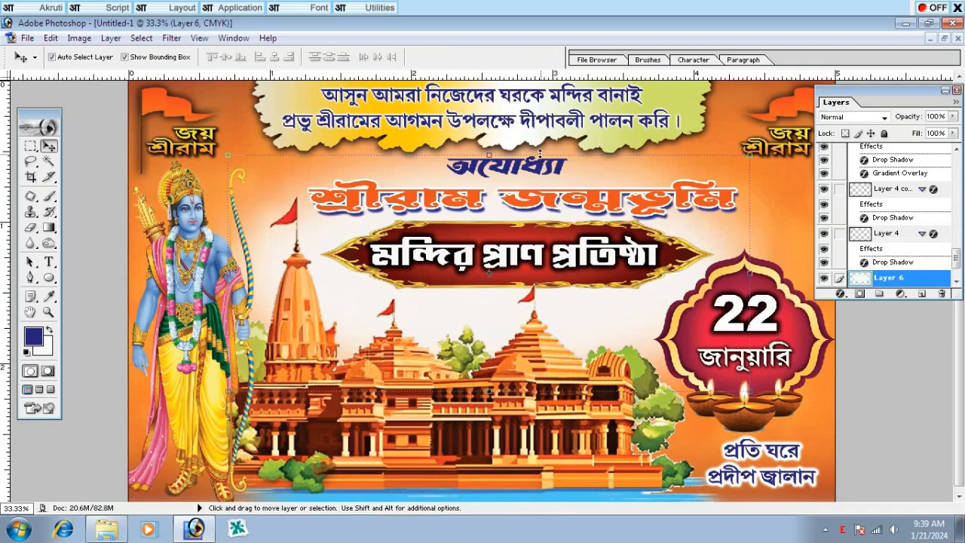
{"action": "key", "text": "ctrl+t"}
{"action": "left_click_drag", "start_coordinate": [540, 148], "coordinate": [540, 145]}
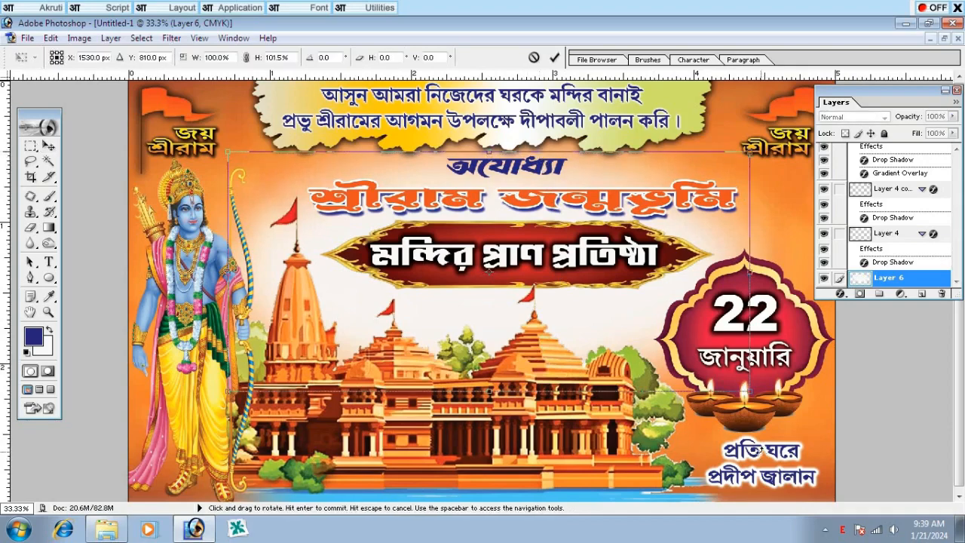
{"action": "key", "text": "Return"}
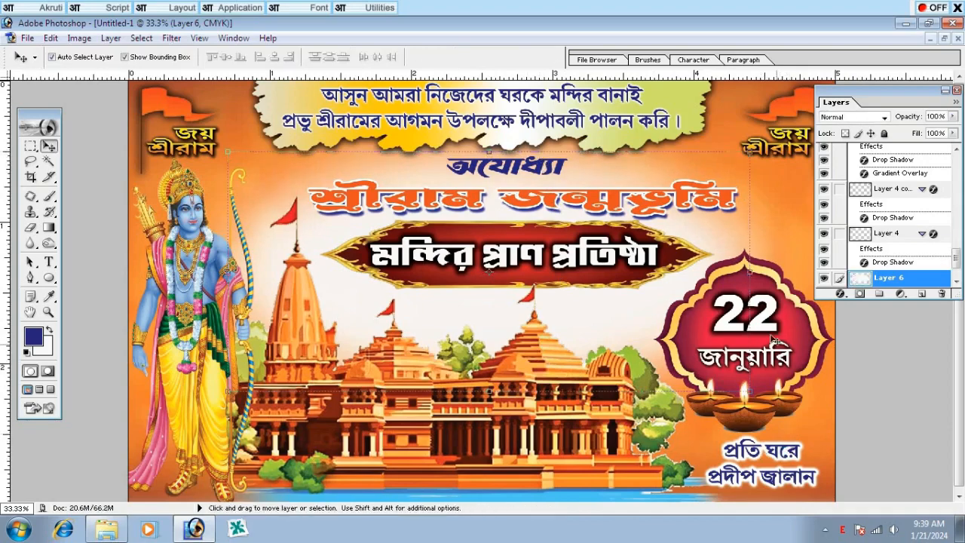
Copy the layer style of the two-line text below the lamps and paste it onto the "অযোধ্যা" title.
{"action": "key", "text": "ctrl+alt+shift+e"}
{"action": "left_click", "coordinate": [794, 451]}
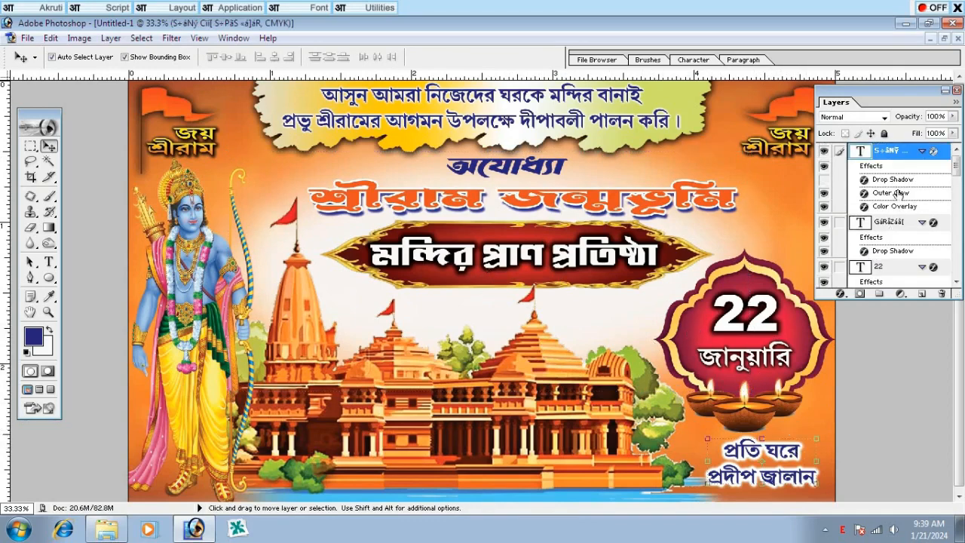
{"action": "right_click", "coordinate": [888, 155]}
{"action": "left_click", "coordinate": [837, 279]}
{"action": "left_click", "coordinate": [559, 172]}
{"action": "right_click", "coordinate": [881, 276]}
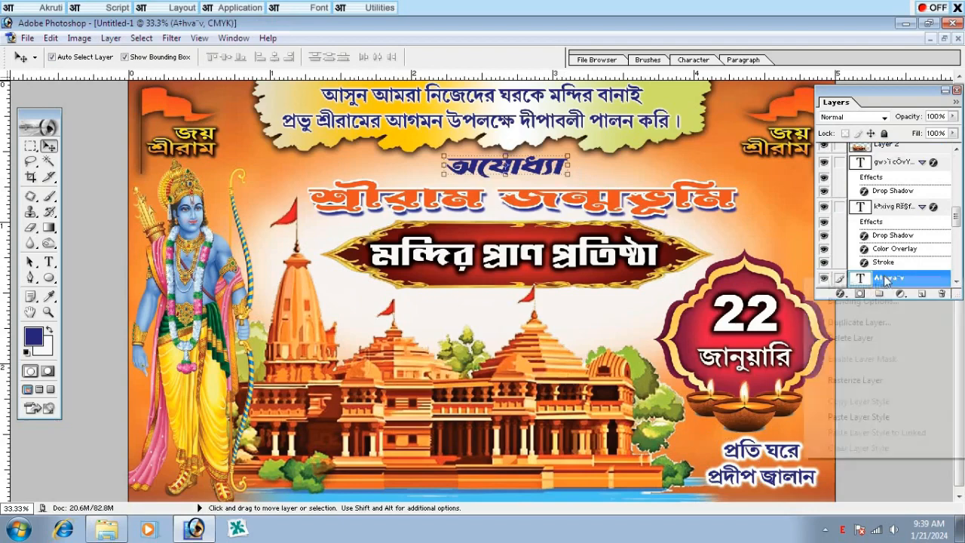
{"action": "left_click", "coordinate": [832, 416]}
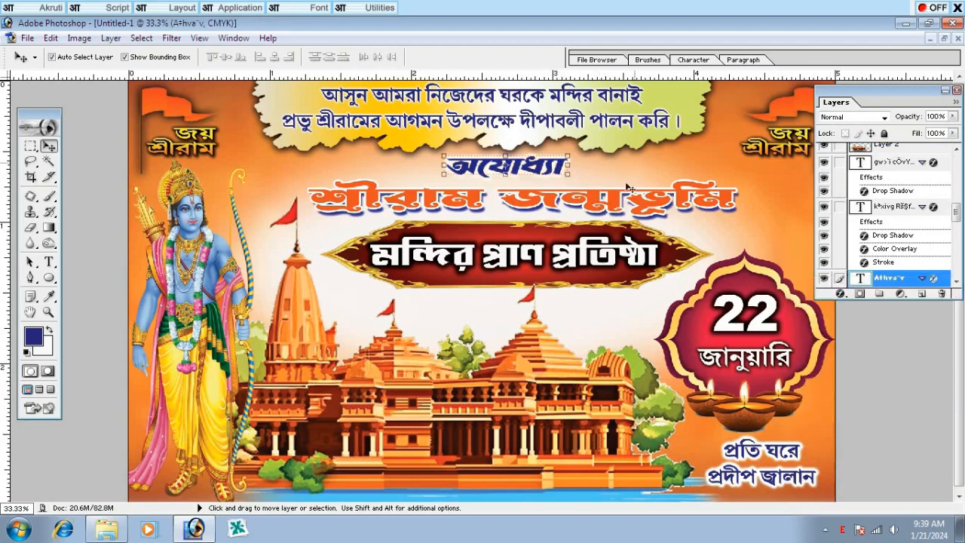
Change the color overlay of the "শ্রীরাম জন্মভূমি" title to a deep red-orange of C 12, M 94, Y 100, K 3.
{"action": "left_click", "coordinate": [648, 197]}
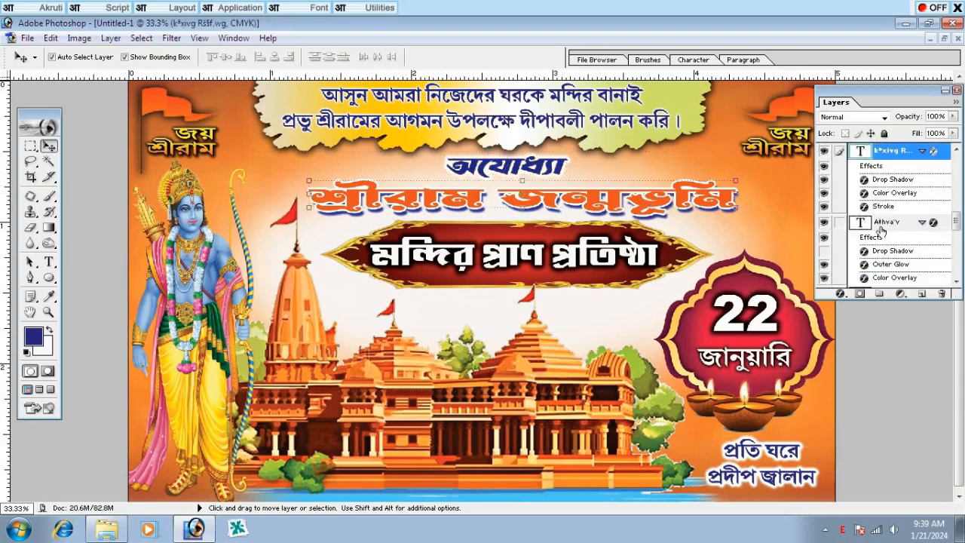
{"action": "left_click", "coordinate": [840, 293]}
{"action": "left_click", "coordinate": [866, 424]}
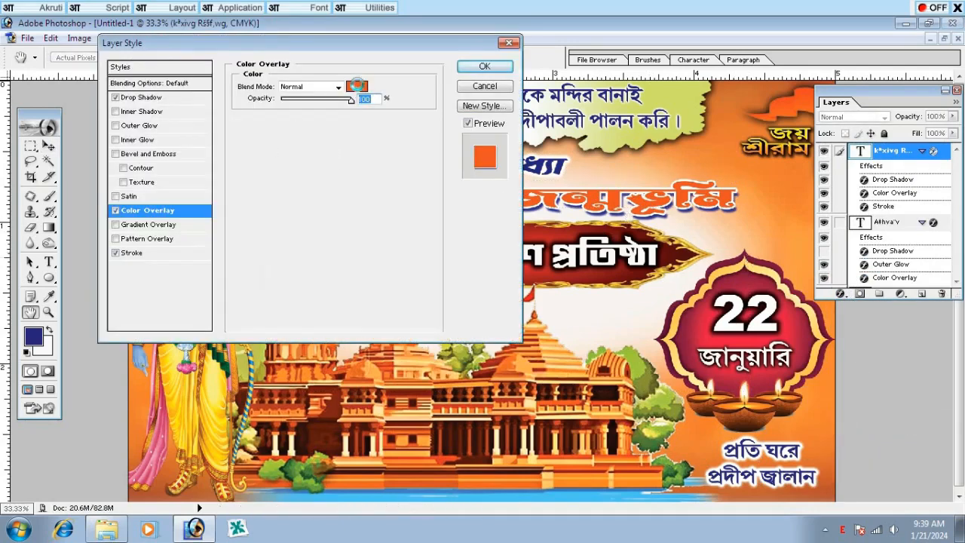
{"action": "left_click", "coordinate": [357, 86]}
{"action": "left_click_drag", "start_coordinate": [731, 172], "coordinate": [746, 161]}
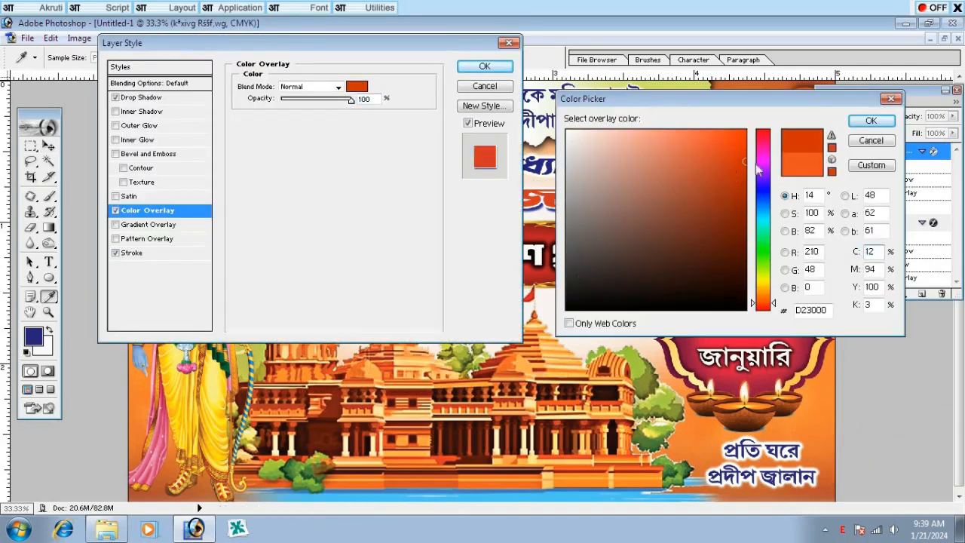
{"action": "left_click", "coordinate": [871, 121]}
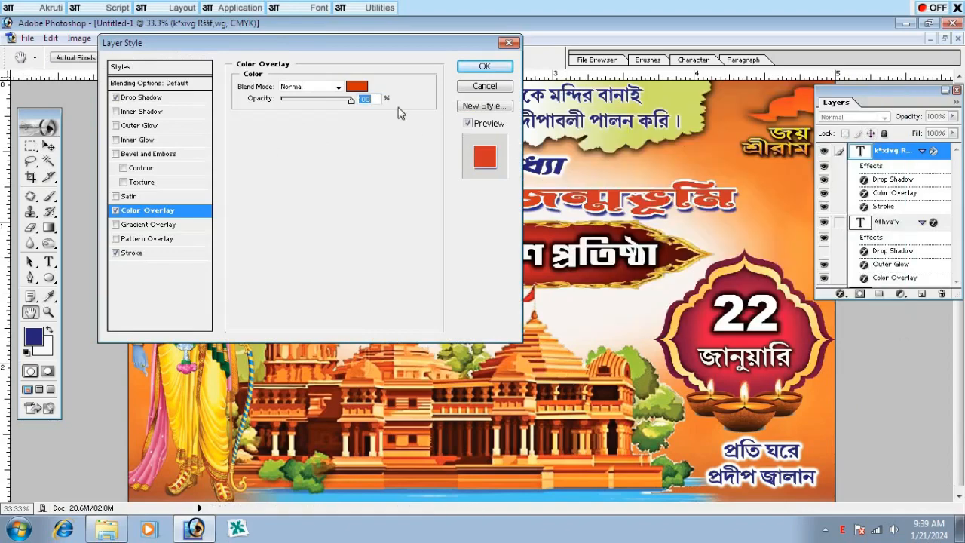
{"action": "left_click", "coordinate": [477, 67]}
Stretch the "শ্রীরাম জন্মভূমি" title upward to 139.3% height and widen it to 105% width.
{"action": "key", "text": "ctrl+t"}
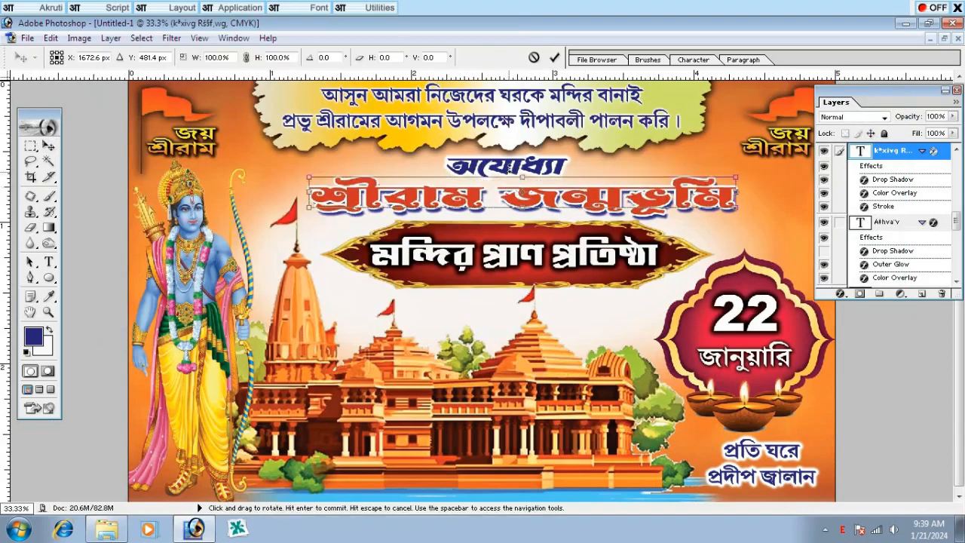
{"action": "left_click_drag", "start_coordinate": [522, 173], "coordinate": [523, 170]}
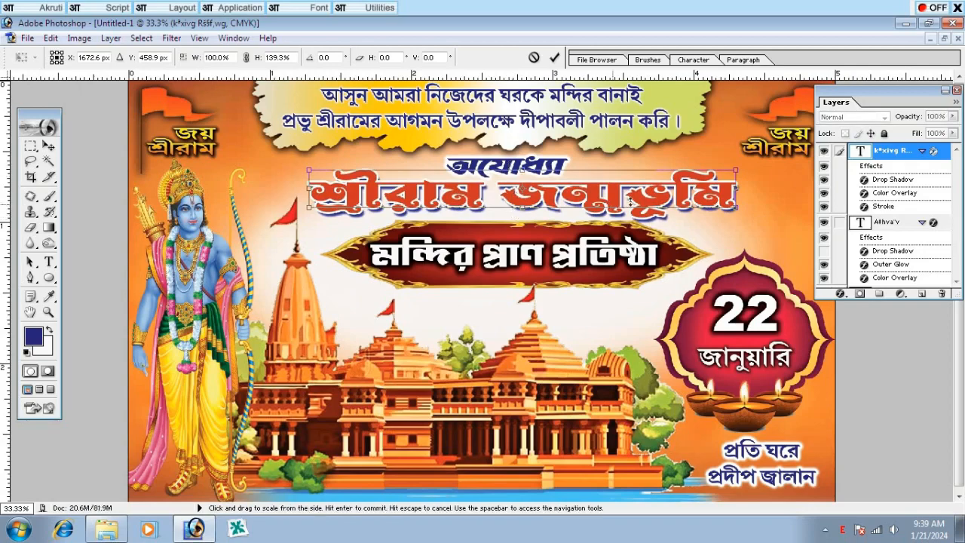
{"action": "left_click_drag", "start_coordinate": [741, 191], "coordinate": [754, 189]}
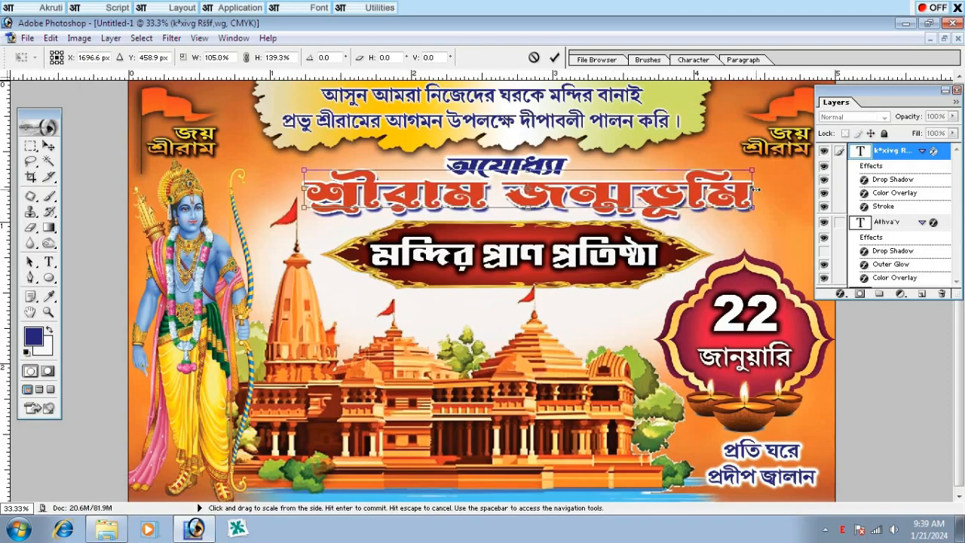
{"action": "key", "text": "Return"}
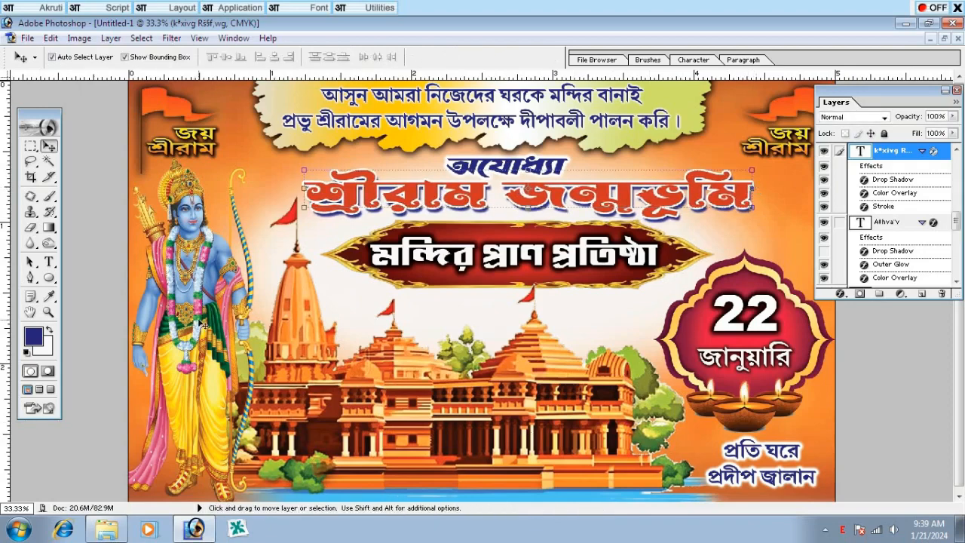
Switch to the Ram folder in Windows Explorer, view its source images as large icons, and return to Photoshop.
{"action": "left_click", "coordinate": [106, 529]}
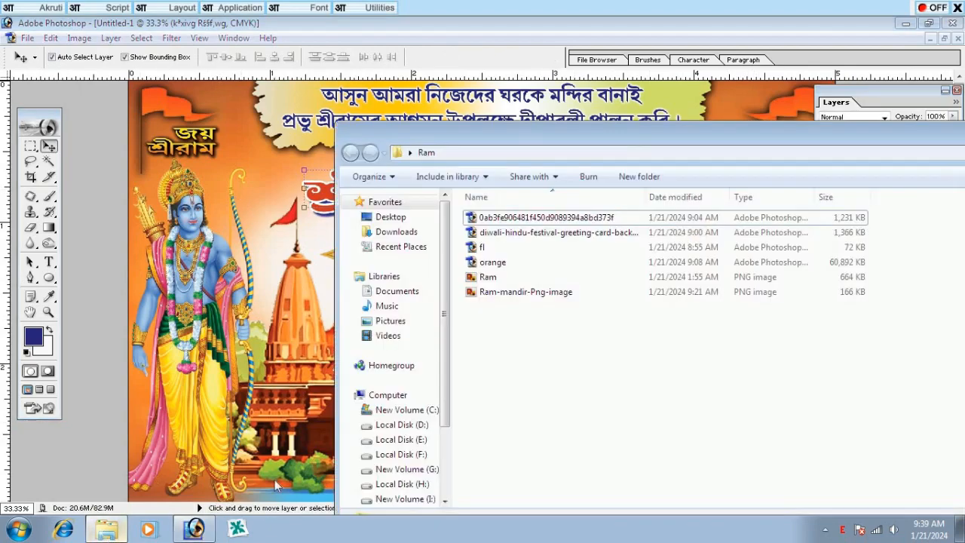
{"action": "right_click", "coordinate": [565, 353]}
{"action": "mouse_move", "coordinate": [616, 179]}
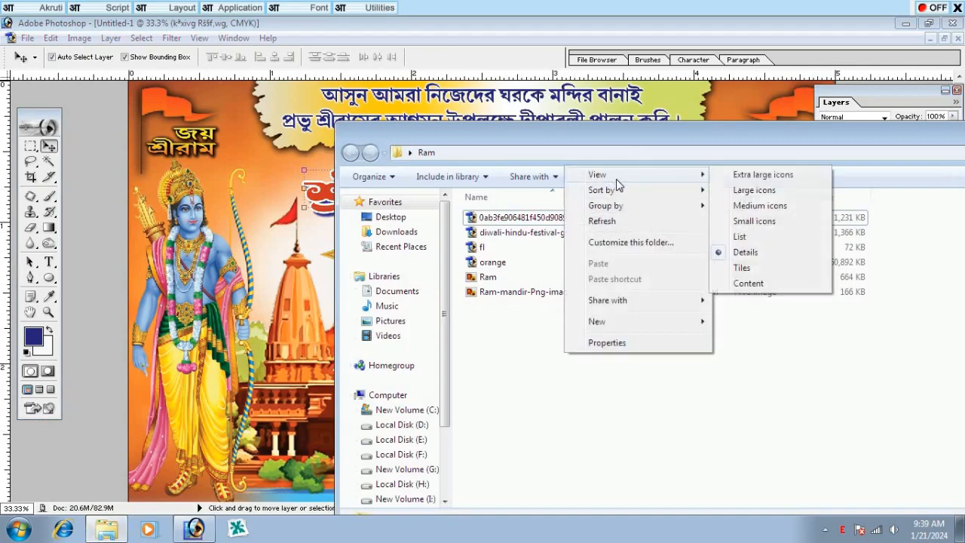
{"action": "left_click", "coordinate": [745, 194]}
{"action": "left_click_drag", "start_coordinate": [788, 145], "coordinate": [750, 134]}
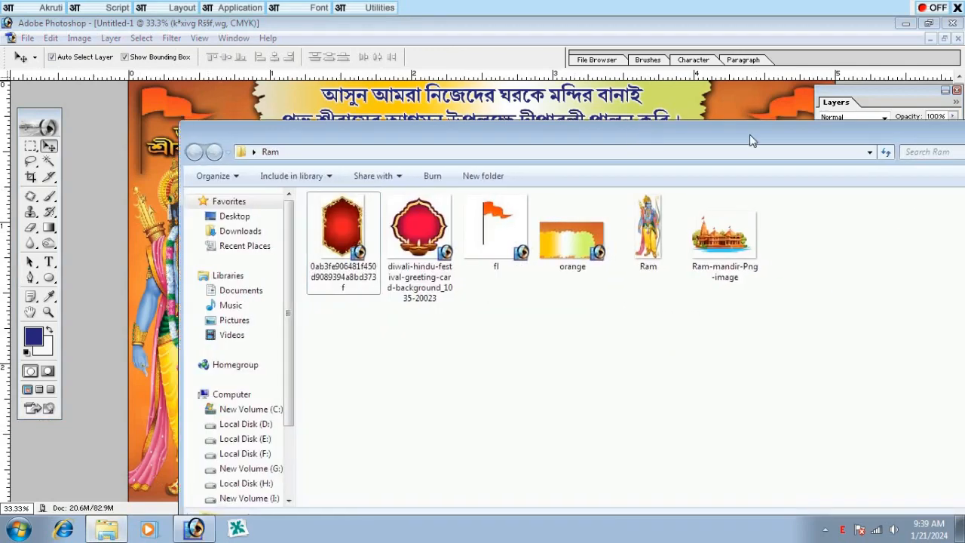
{"action": "left_click_drag", "start_coordinate": [888, 141], "coordinate": [724, 139]}
{"action": "left_click", "coordinate": [849, 134]}
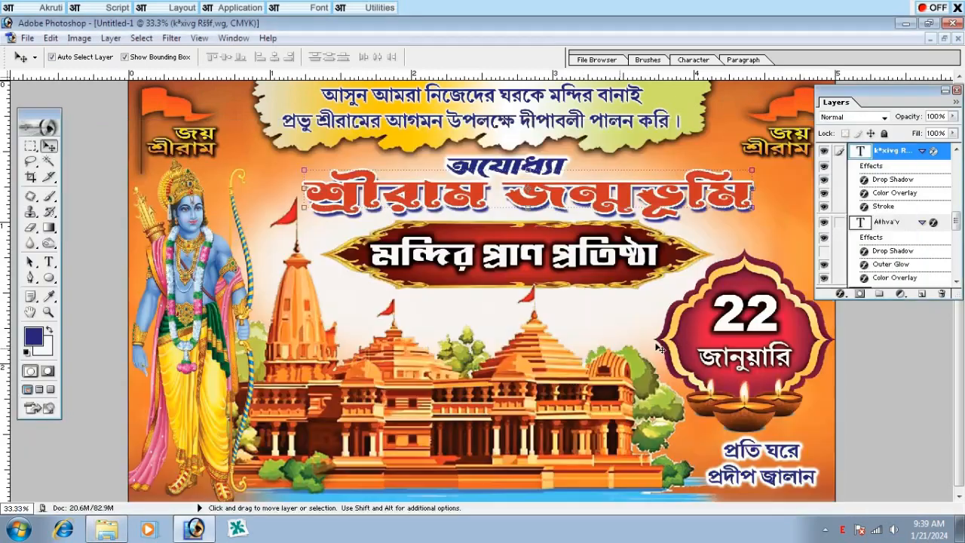
{"action": "left_click", "coordinate": [409, 296], "text": "alt"}
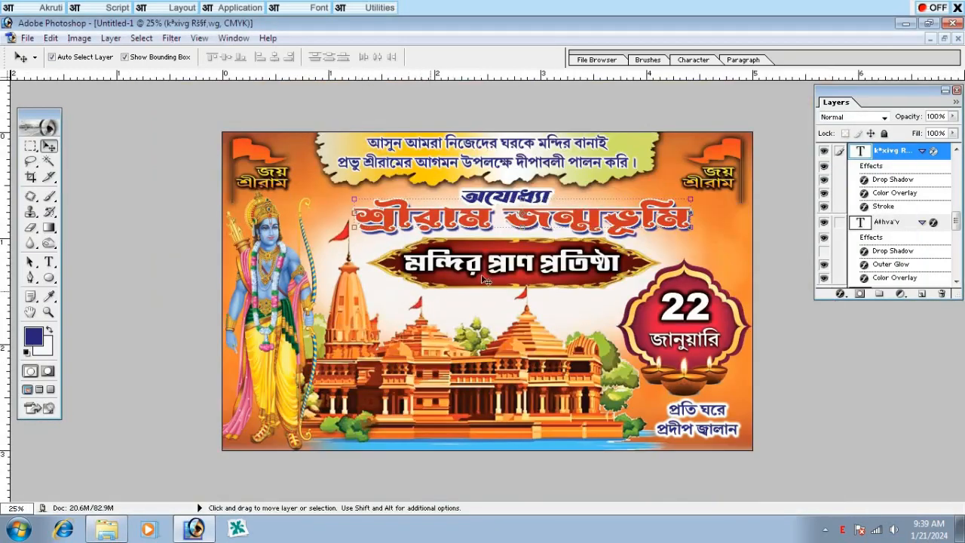
{"action": "left_click_drag", "start_coordinate": [832, 96], "coordinate": [840, 96]}
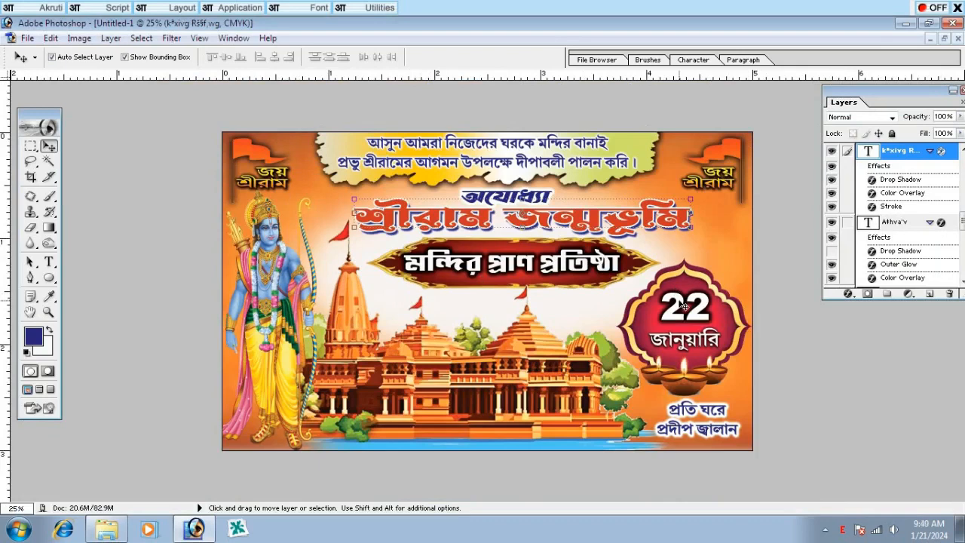
{"action": "scroll", "coordinate": [743, 300], "scroll_direction": "up", "scroll_amount": 1}
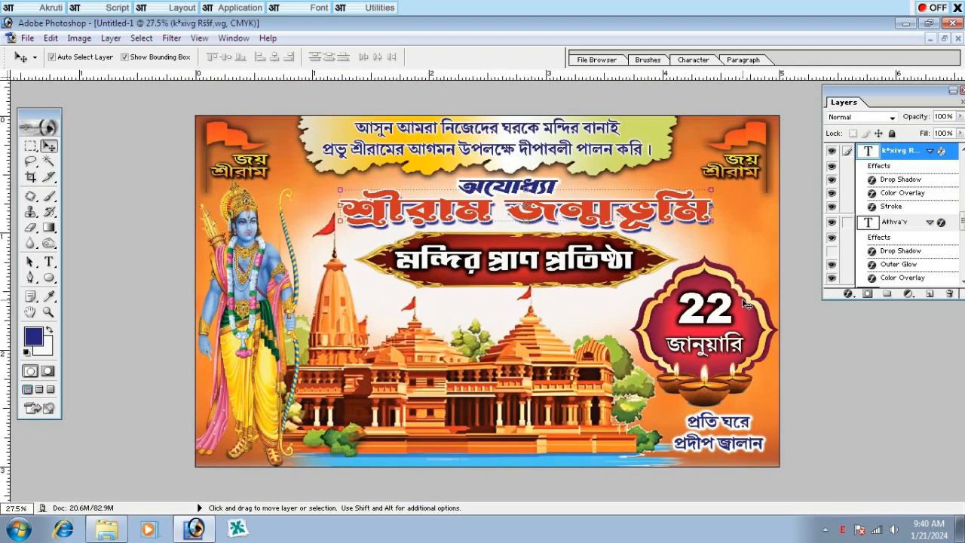